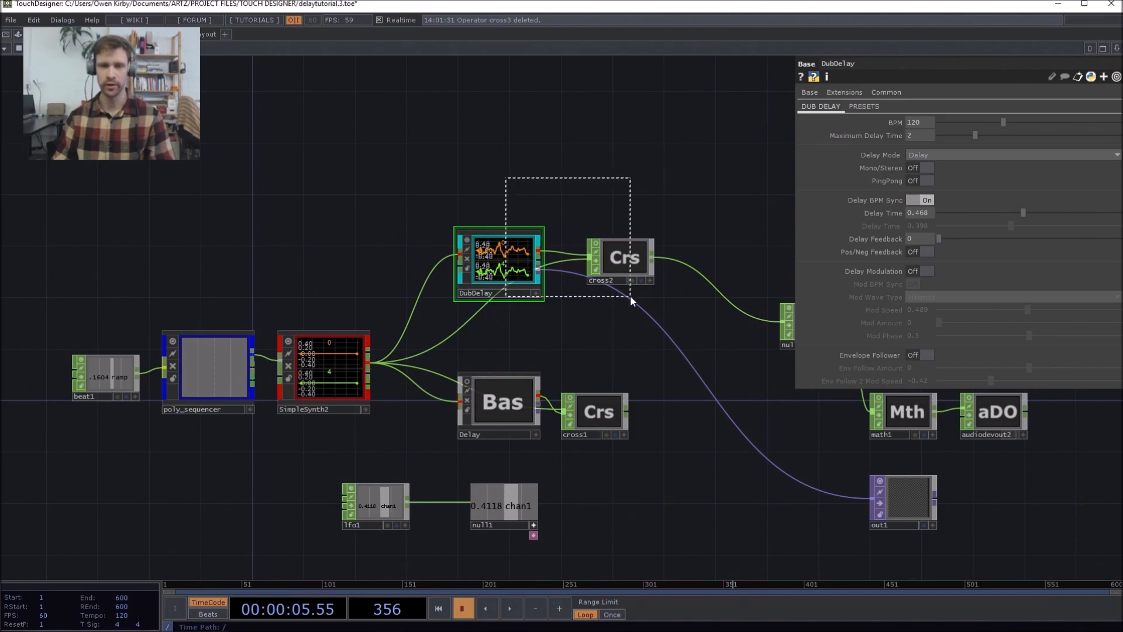
left_click_drag(490, 191, 501, 156)
scroll(550, 222, "up", 3)
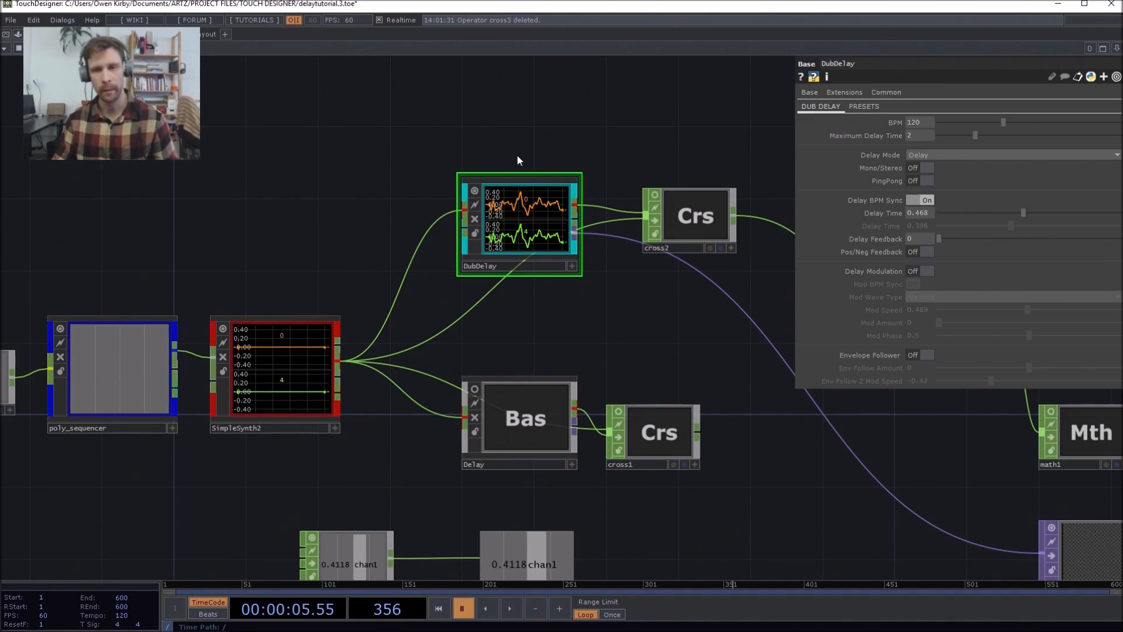
left_click_drag(518, 142, 470, 212)
mouse_move(641, 285)
left_mouse_down()
mouse_move(641, 318)
mouse_move(639, 301)
left_mouse_up()
mouse_move(627, 227)
left_mouse_down()
mouse_move(619, 255)
mouse_move(635, 244)
left_mouse_up()
left_click_drag(507, 214, 549, 214)
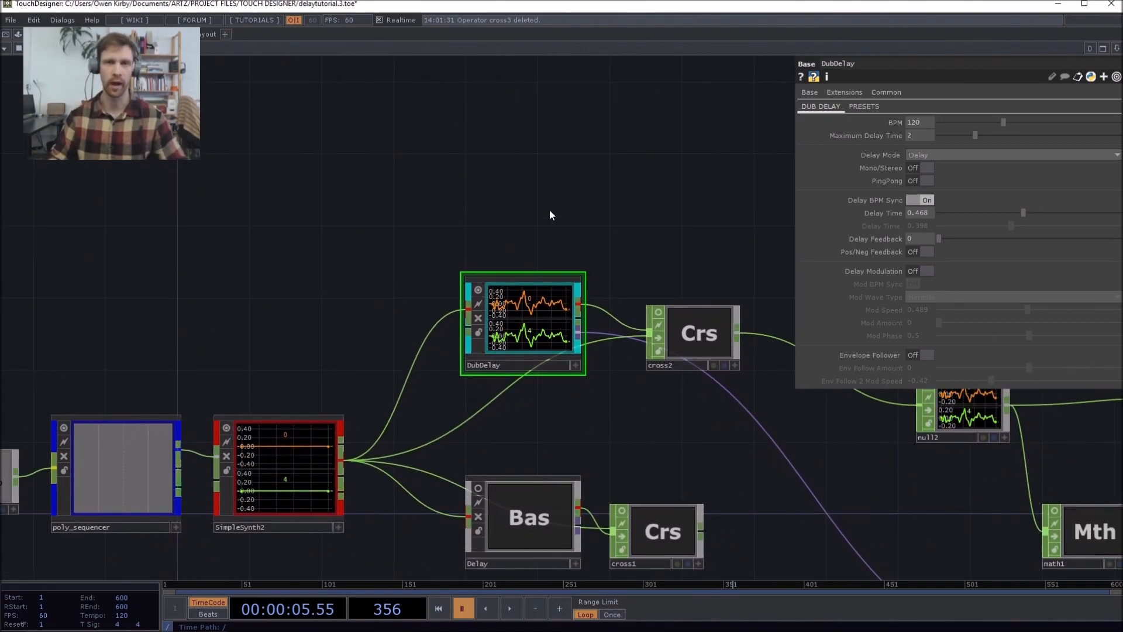
left_click_drag(549, 215, 478, 218)
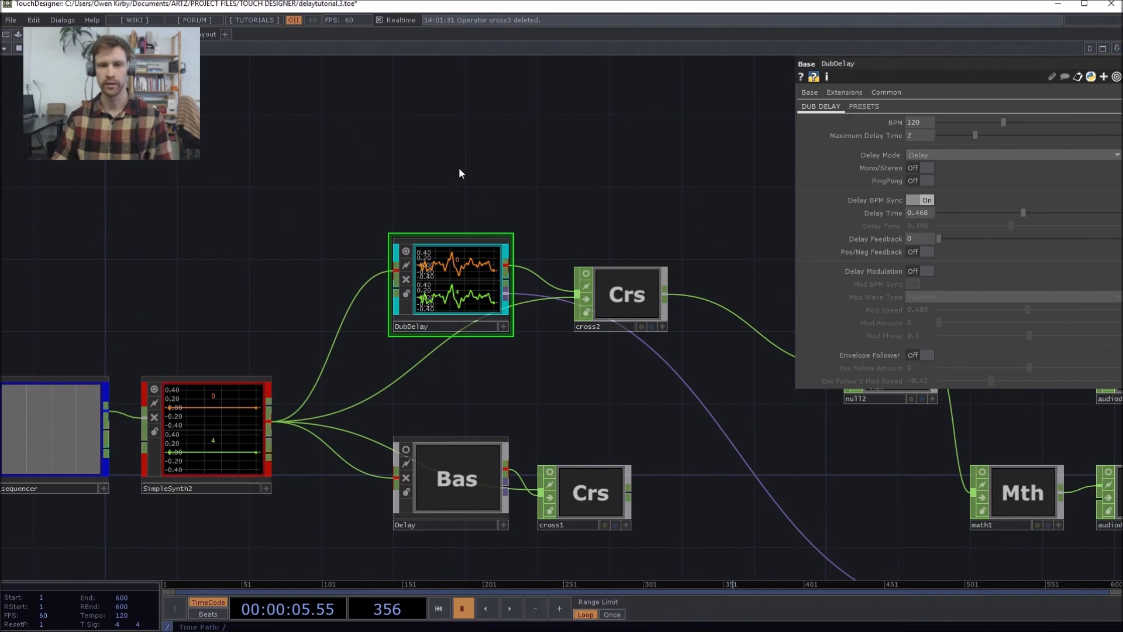
- Start timeline playback so that the sequenced synth feeds the DubDelay component
key("Tab")
left_click(656, 14)
left_click_drag(375, 210, 466, 184)
key("space")
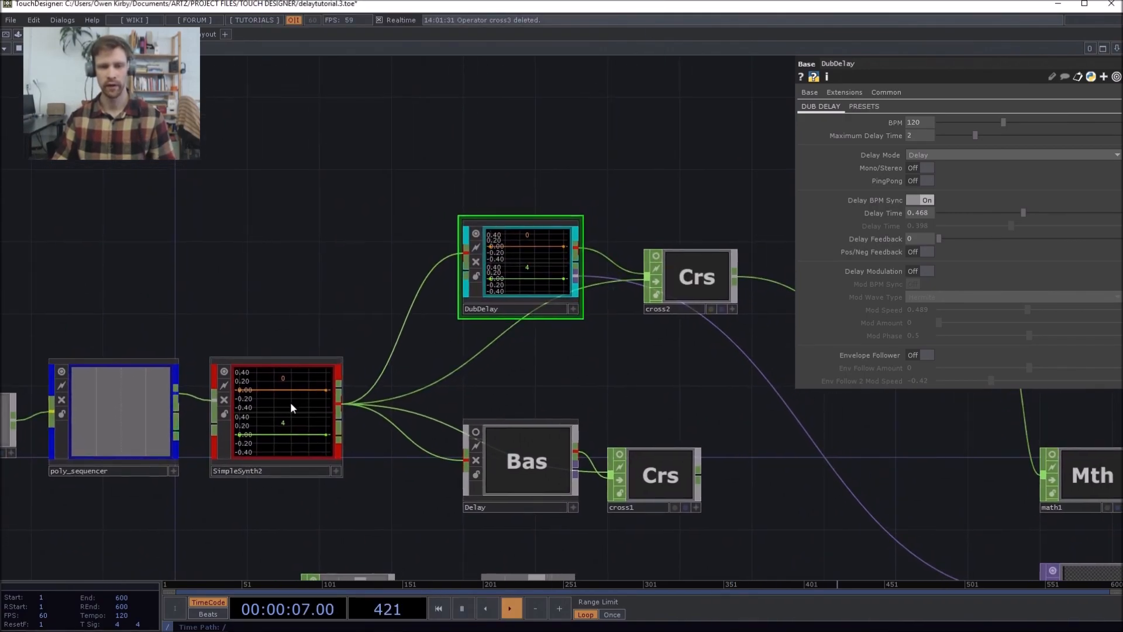
- Turn off Delay BPM Sync on the DubDelay component and set its Delay Time to 0.13 and Delay Feedback to 0.675
left_click(290, 402)
left_click_drag(371, 232, 364, 245)
left_click_drag(613, 174, 481, 188)
left_click(402, 277)
left_click_drag(532, 162, 654, 168)
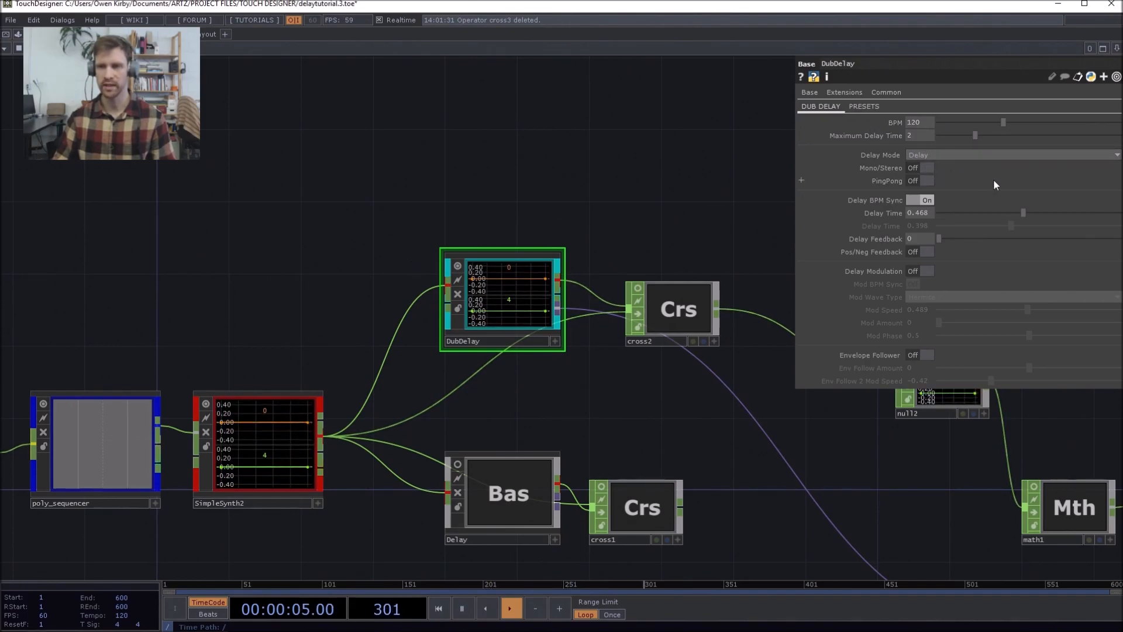
left_click_drag(985, 235, 963, 209)
left_click(925, 200)
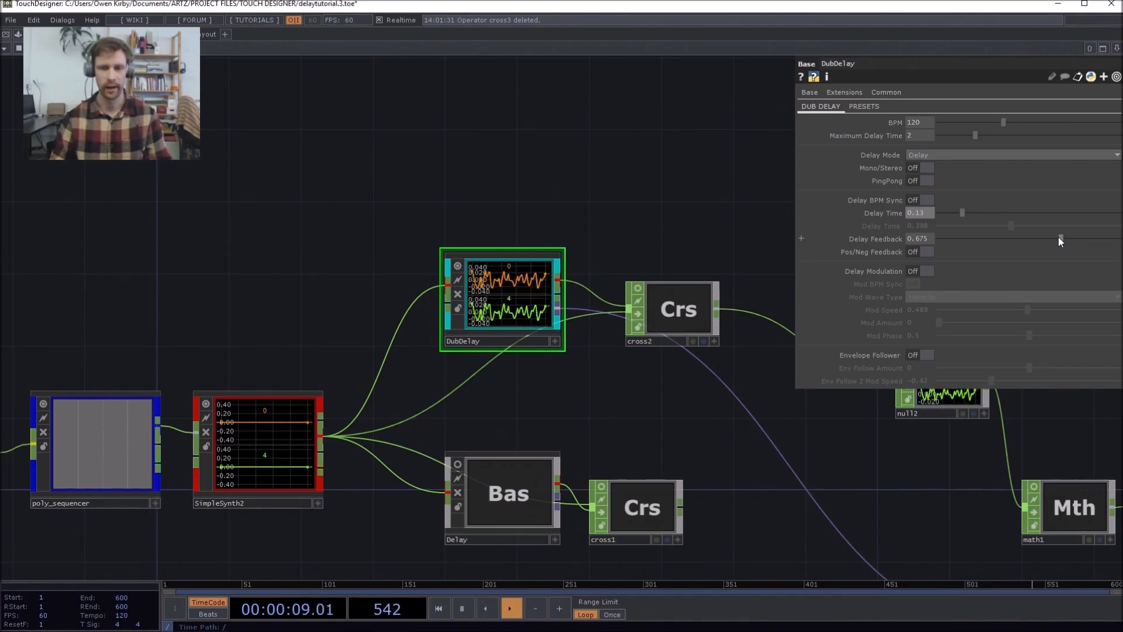
- Examine the DubDelay output waveform up close and within the surrounding network during playback
left_click_drag(682, 218, 667, 220)
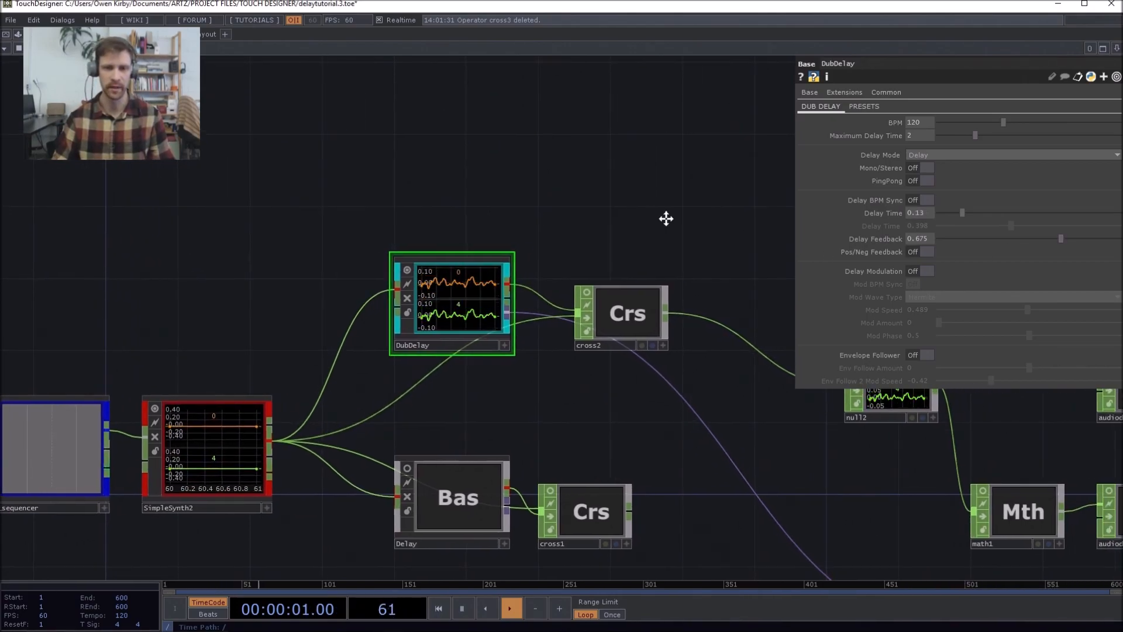
scroll(495, 275, "up", 3)
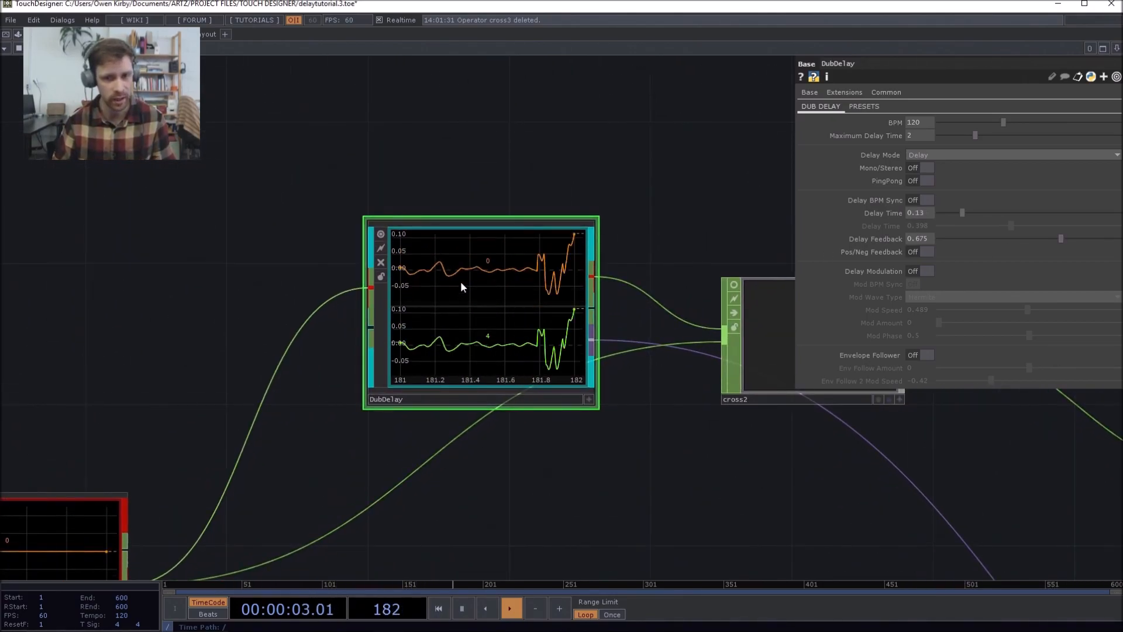
scroll(461, 281, "up", 3)
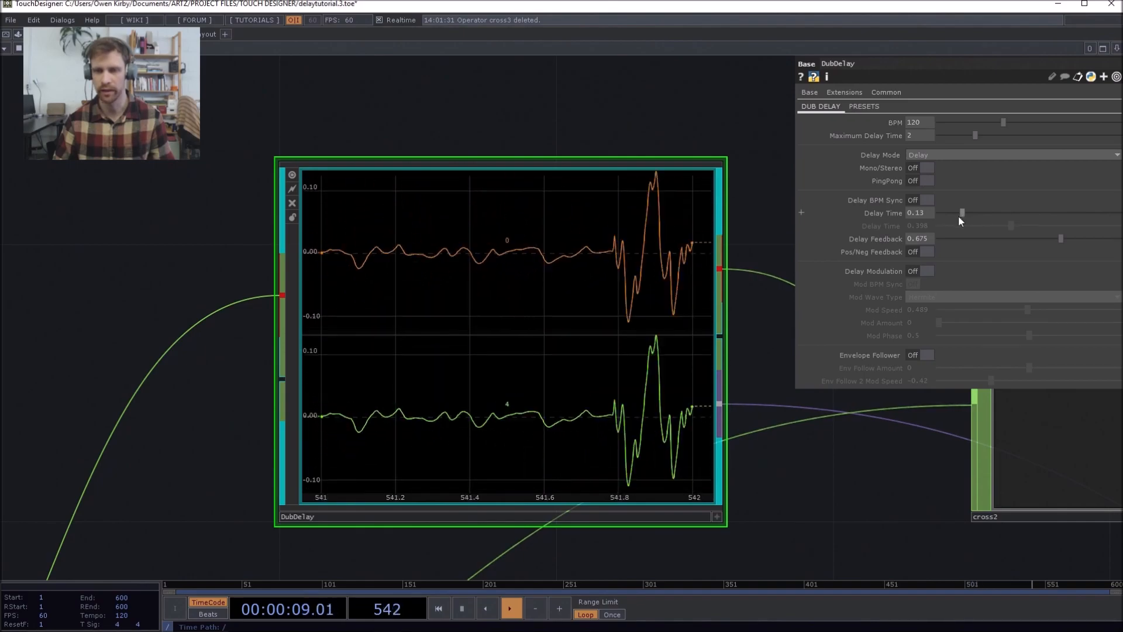
scroll(958, 216, "down", 3)
left_click_drag(539, 234, 342, 276)
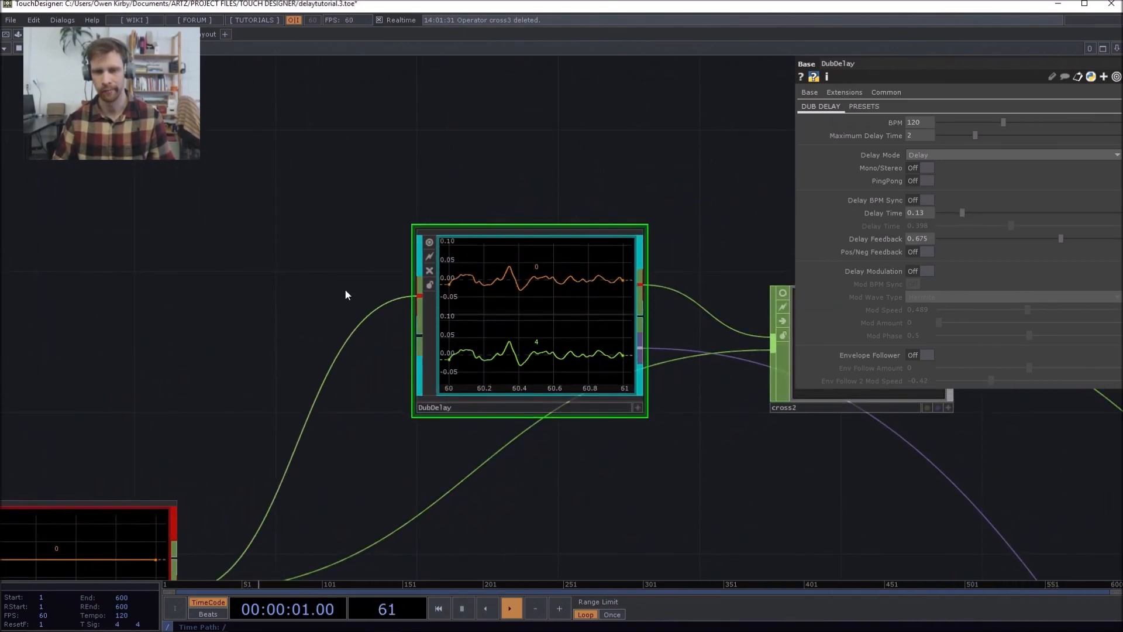
scroll(345, 289, "down", 6)
scroll(416, 334, "up", 2)
scroll(417, 334, "up", 1)
left_click_drag(449, 339, 503, 387)
scroll(390, 335, "up", 3)
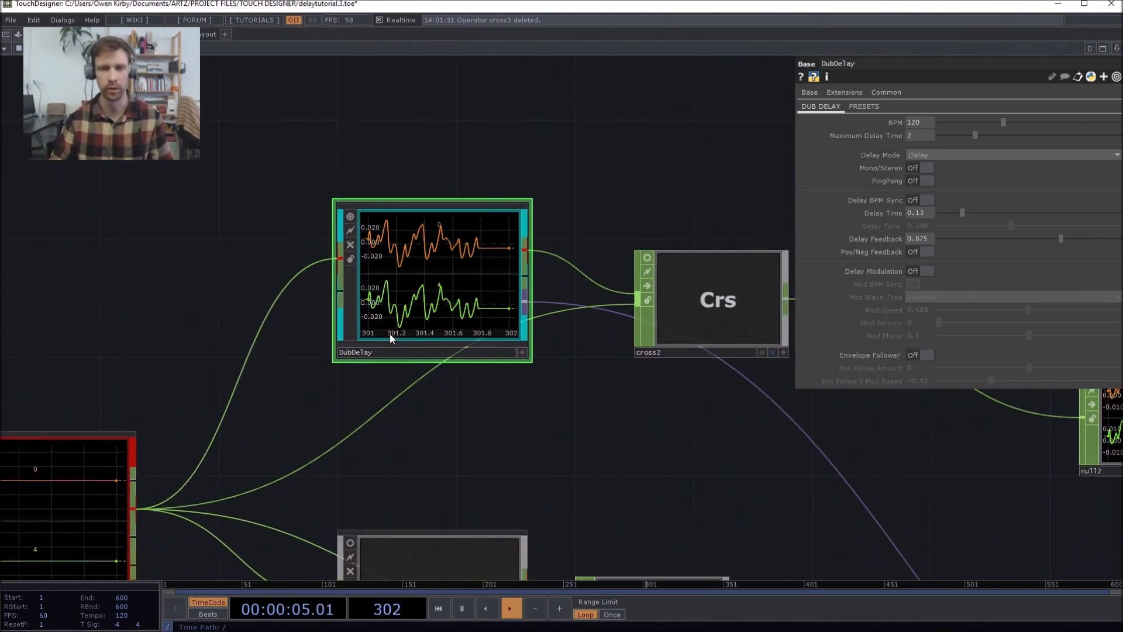
left_click_drag(238, 257, 310, 261)
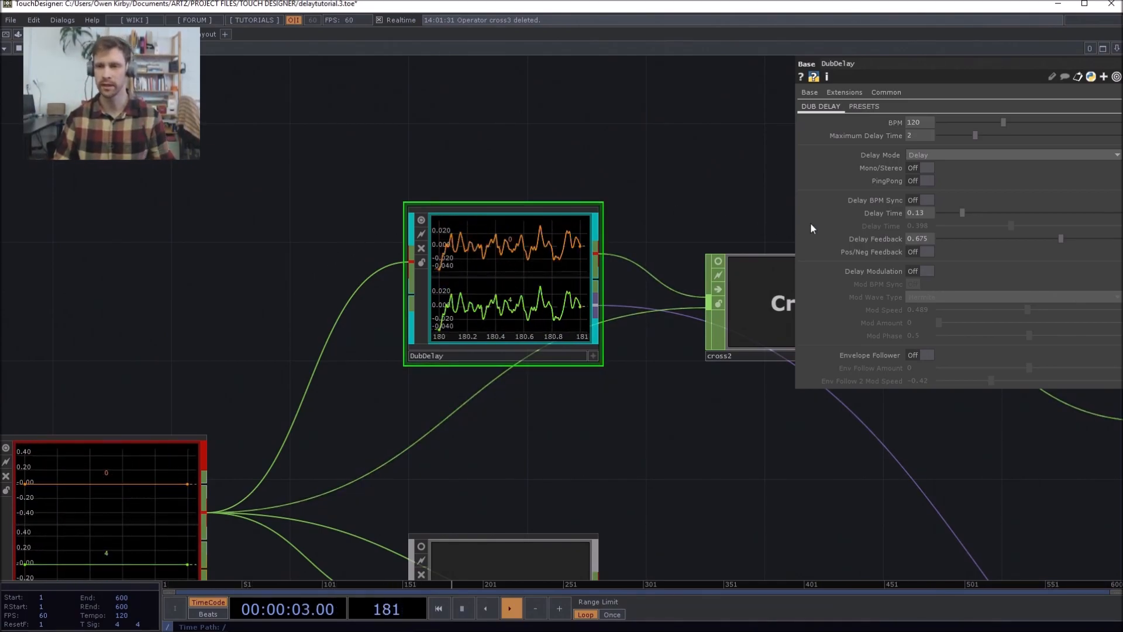
- Set DubDelay's first Delay Time to 0.338 and Delay Feedback to 0.737, with Delay BPM Sync and Mono/Stereo turned on
left_click_drag(1060, 238, 1092, 228)
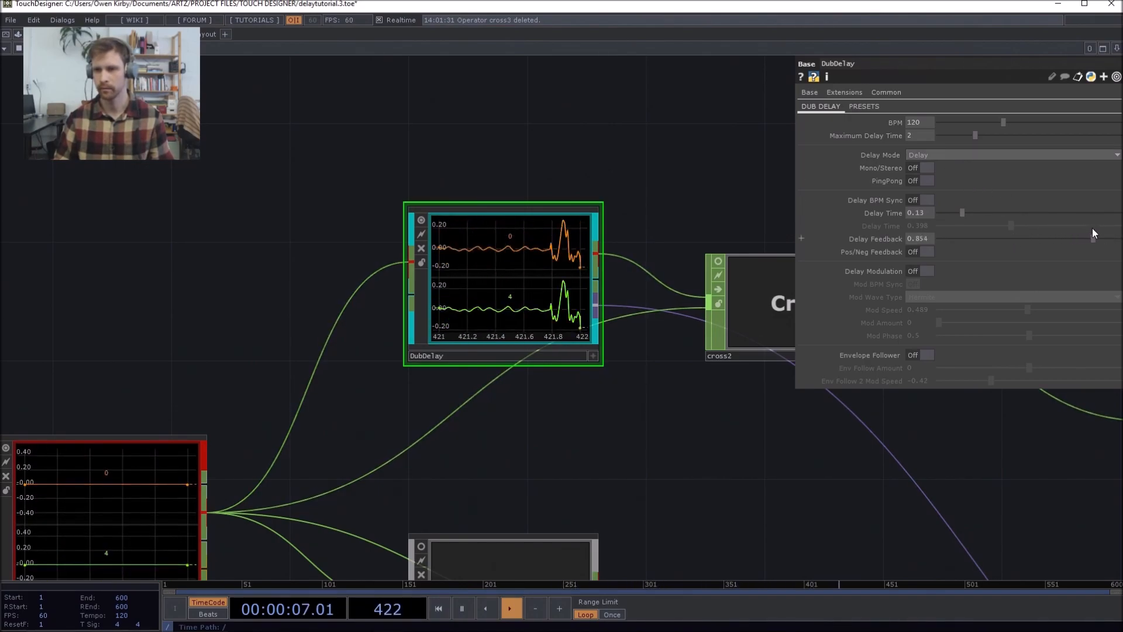
left_click_drag(966, 217, 999, 212)
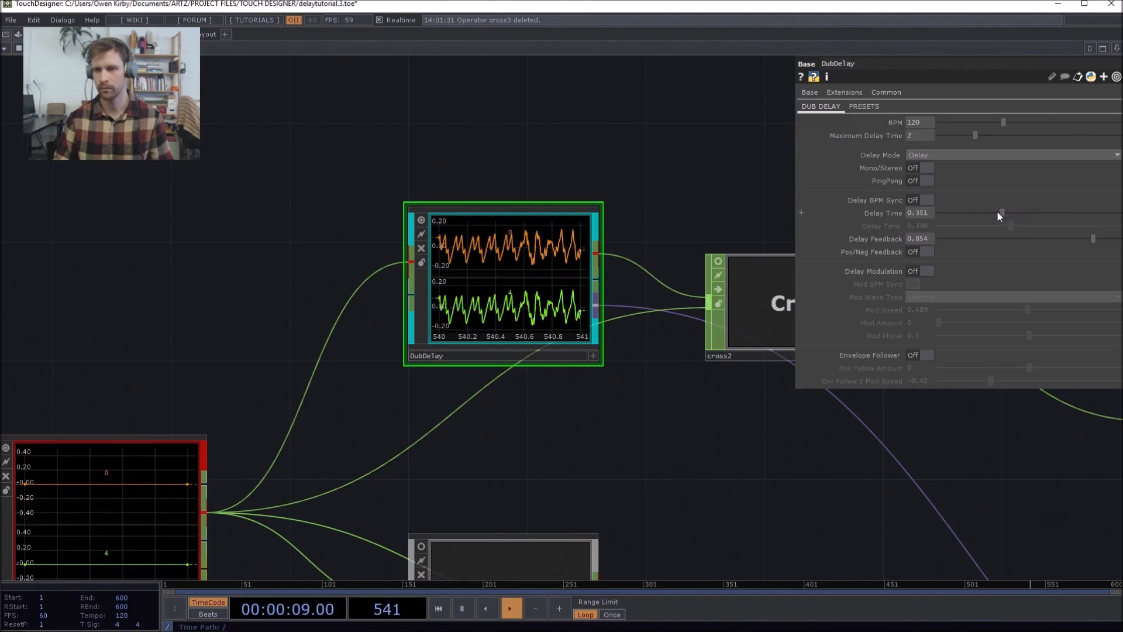
left_click(921, 200)
left_click_drag(1093, 238, 1017, 240)
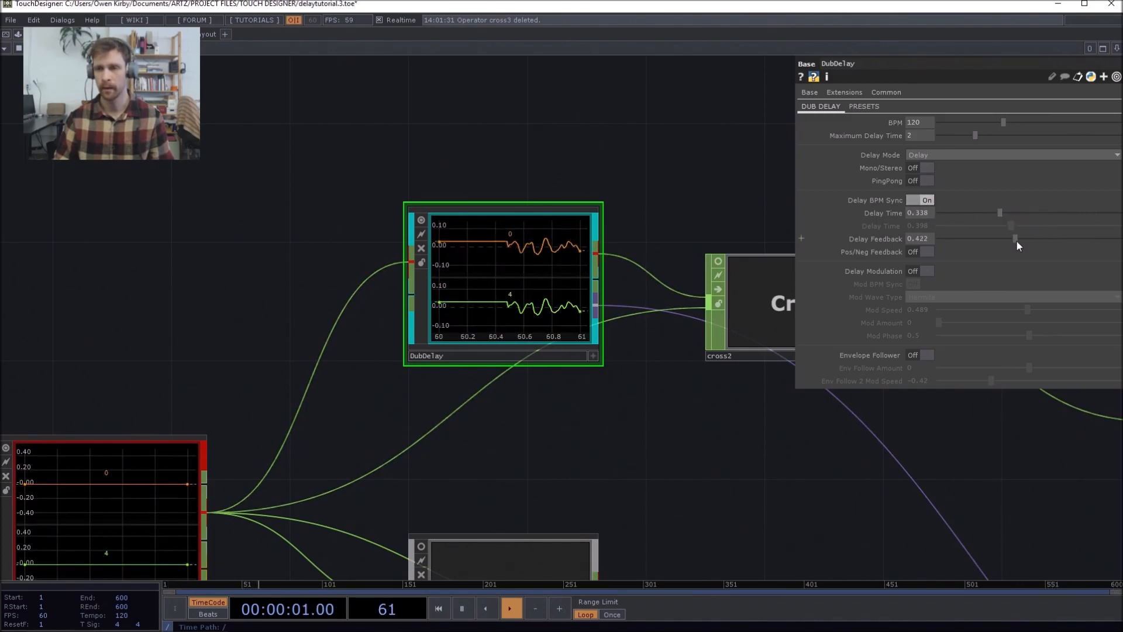
left_click(925, 168)
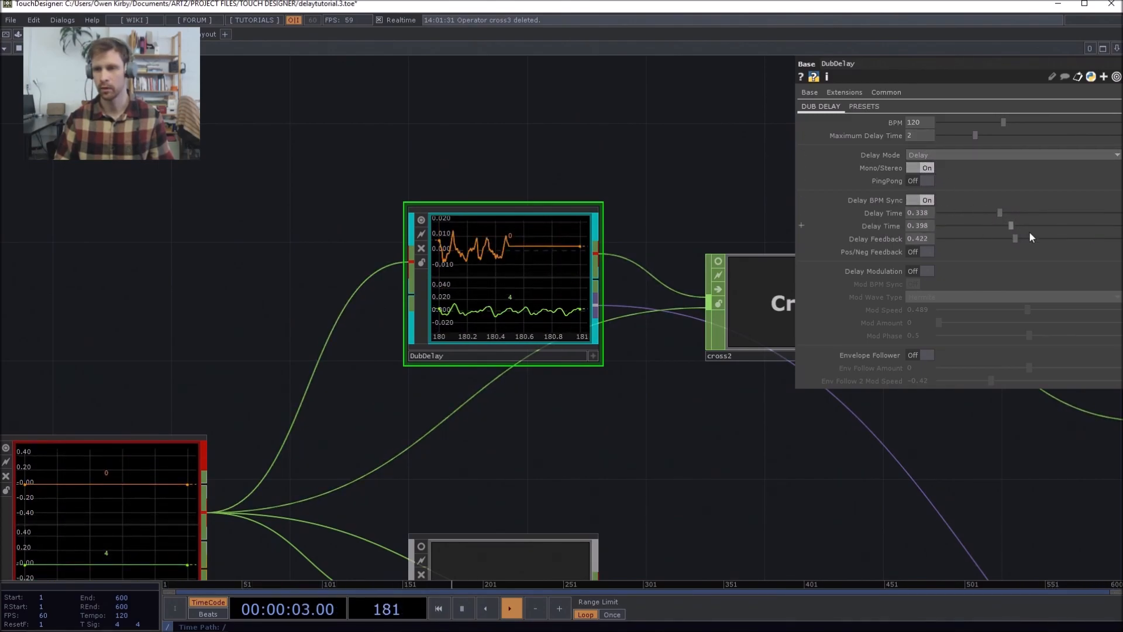
left_click_drag(1074, 234, 1076, 234)
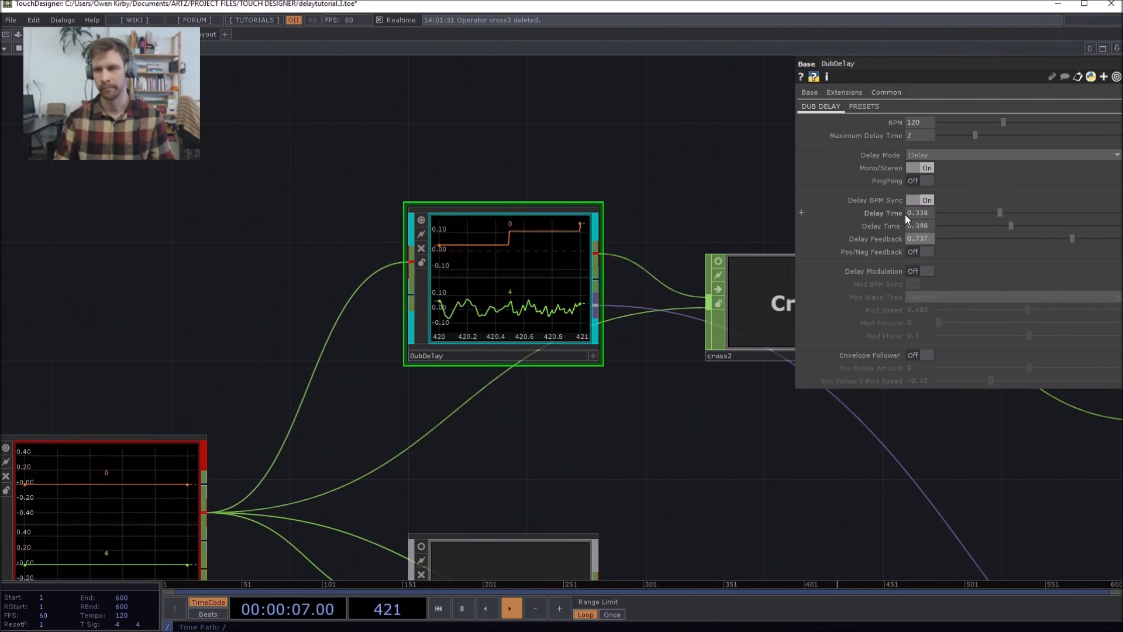
- Try the Chorus delay mode on DubDelay, and set Delay Mode to Flanger
left_click(966, 154)
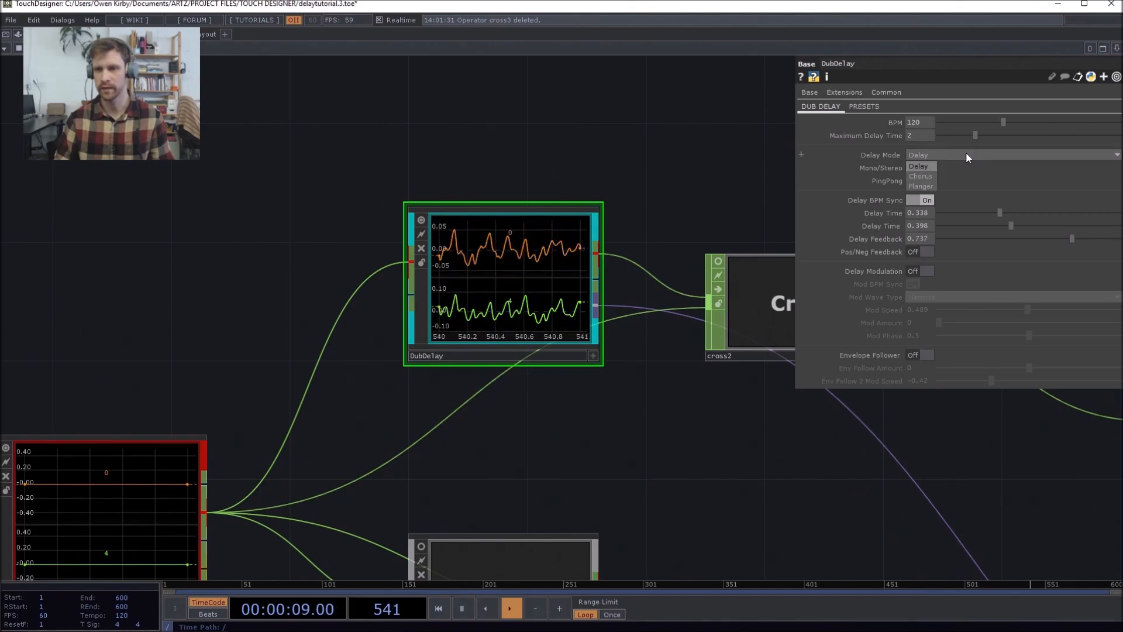
left_click(932, 176)
left_click(938, 156)
left_click(929, 187)
left_click_drag(642, 174, 702, 156)
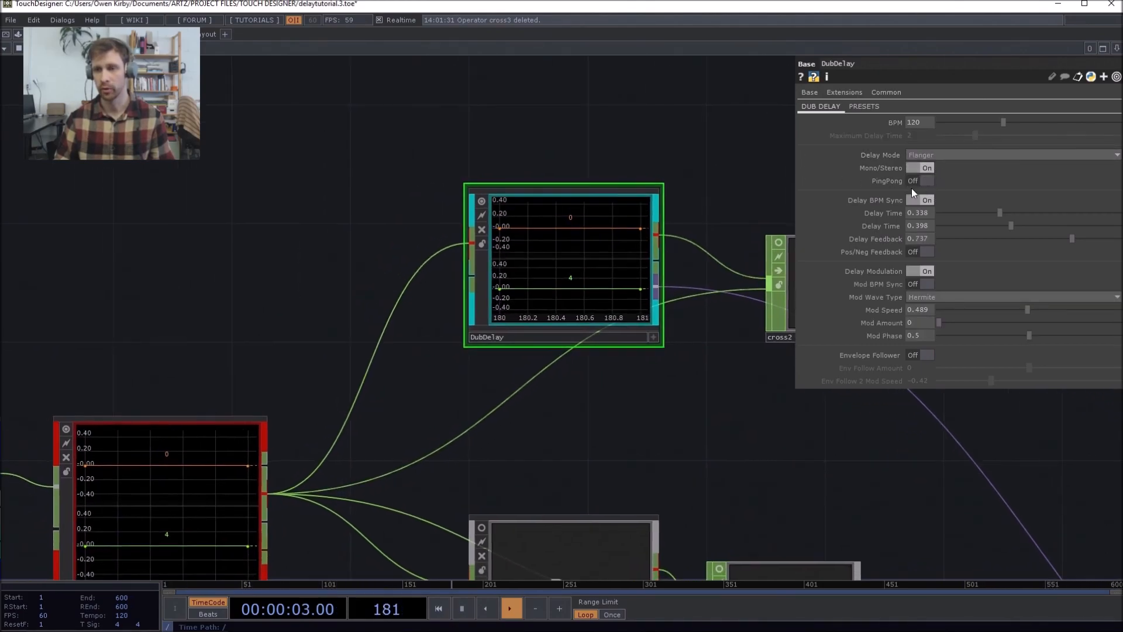
- Lower DubDelay's two Delay Time values to 0.11 and 0.117
left_click(970, 226)
left_click(961, 214)
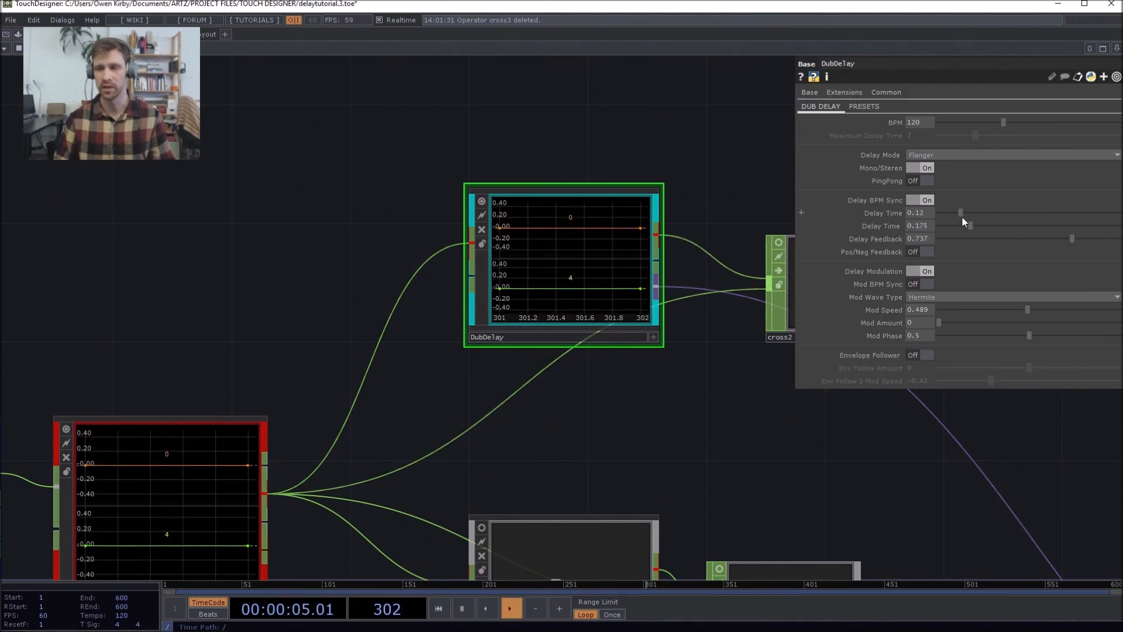
left_click(959, 213)
left_click(961, 225)
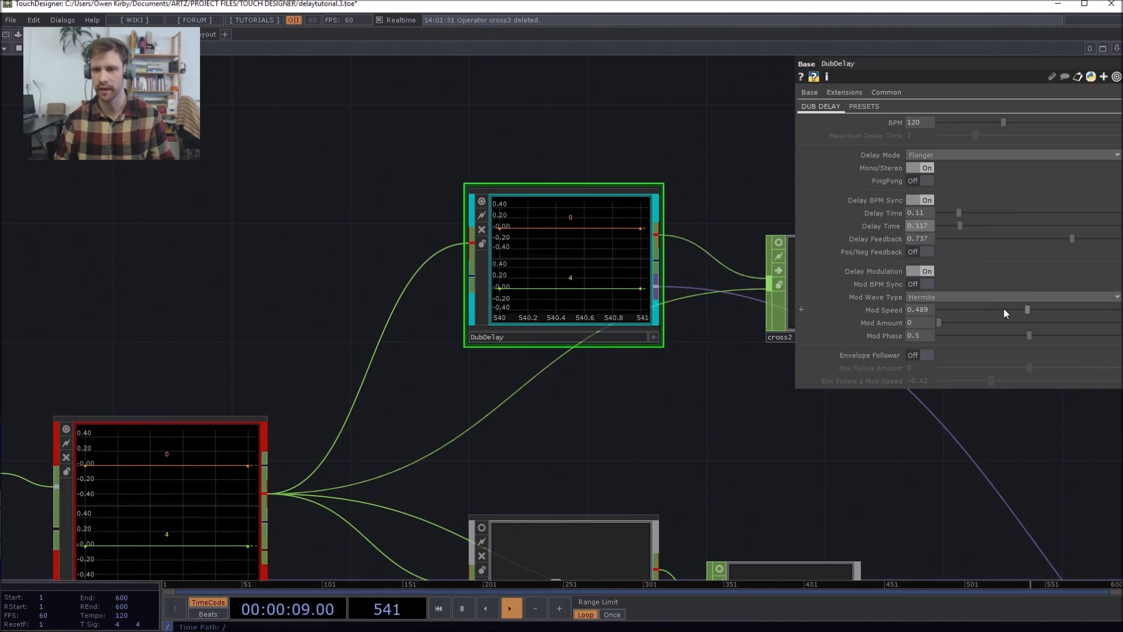
- Turn on Mod BPM Sync with a Sine wave and a Mod Amount of 0.227, and set the two Delay Times to 0.36 and 0.37
left_click(966, 297)
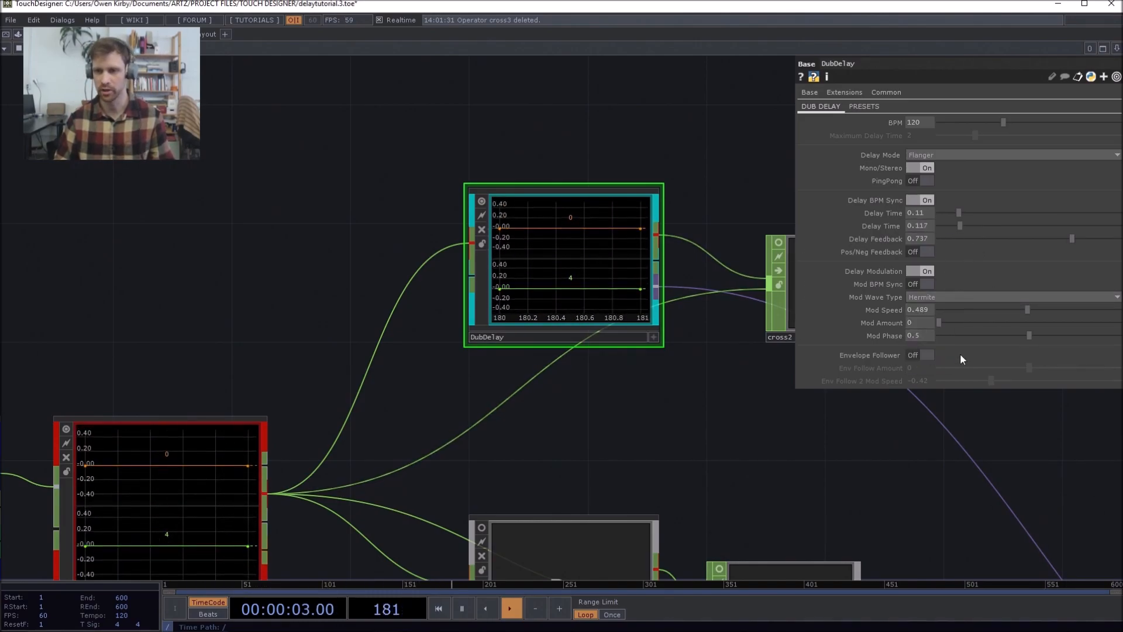
left_click(912, 284)
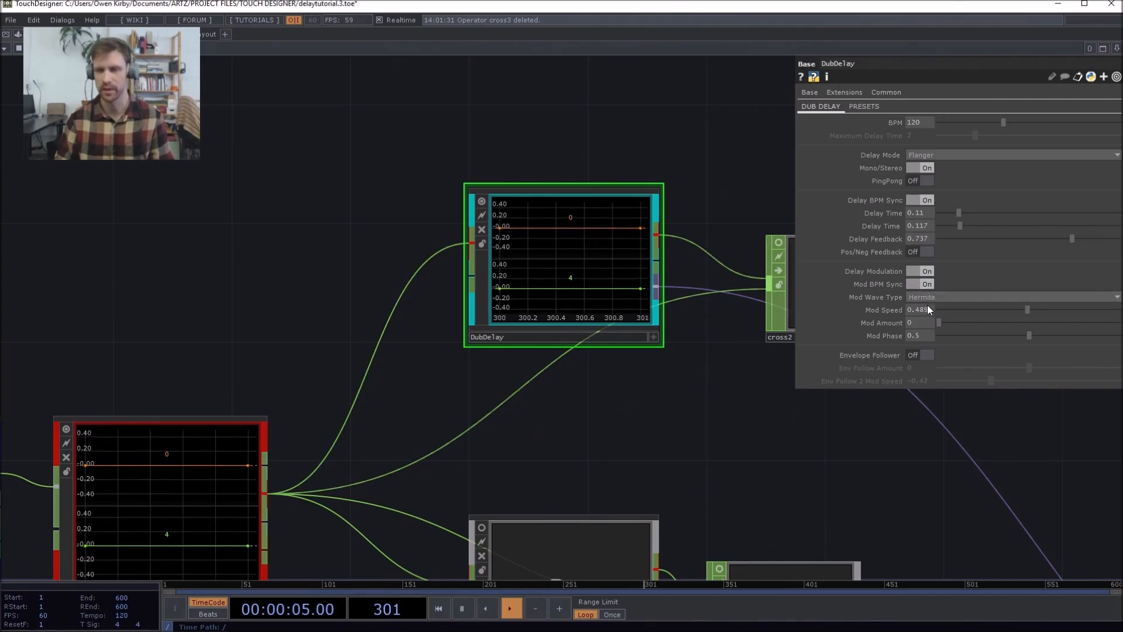
left_click(943, 297)
left_click(938, 304)
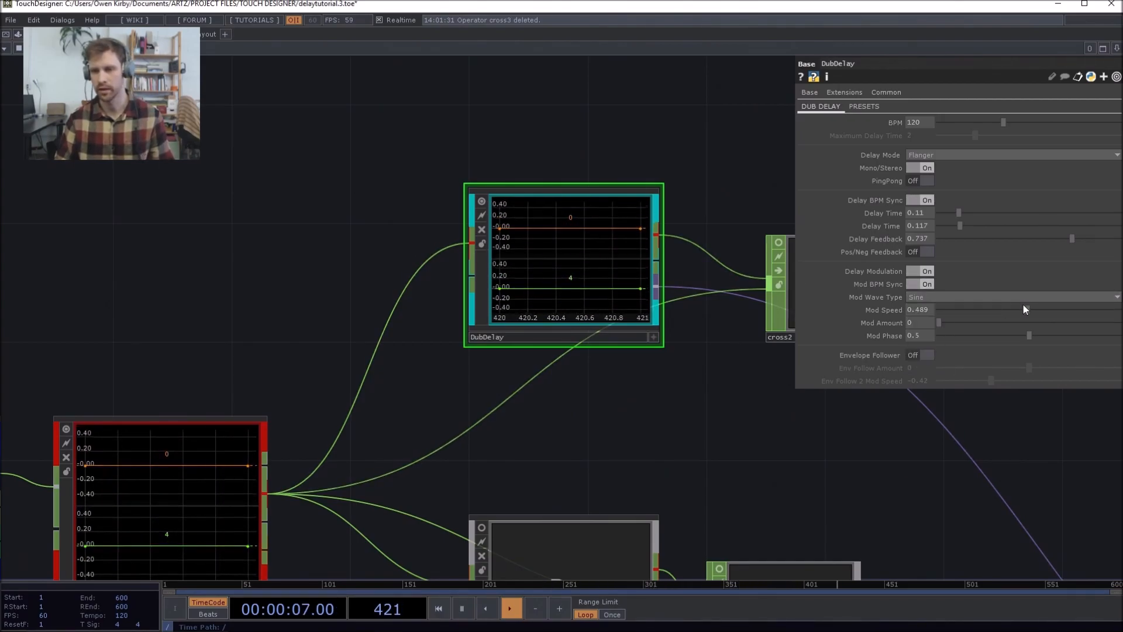
left_click_drag(975, 323, 980, 323)
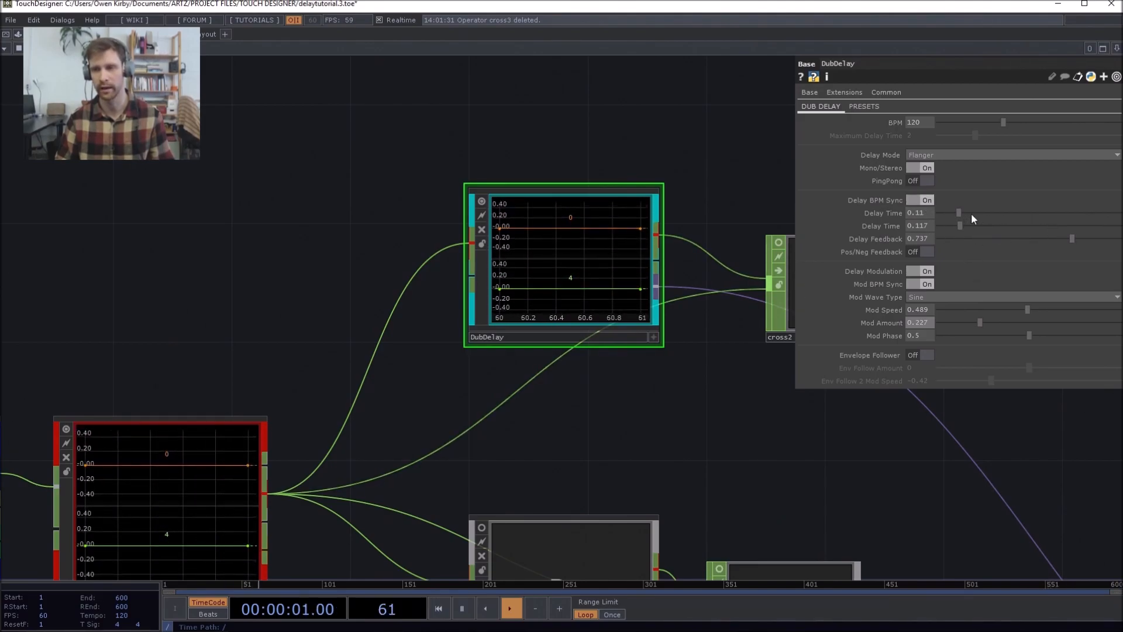
left_click(1005, 225)
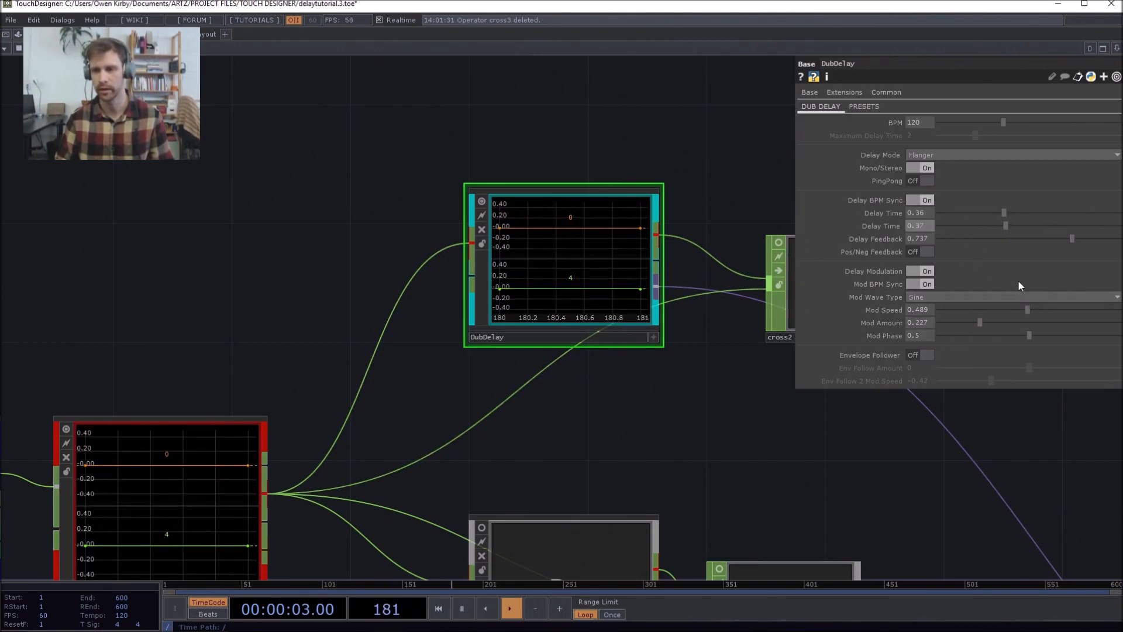
- Enable the Envelope Follower with an Env Follow Amount of 0.338, and turn on Pos/Neg Feedback
left_click(924, 355)
left_click(1032, 367)
left_click_drag(1034, 368, 1060, 367)
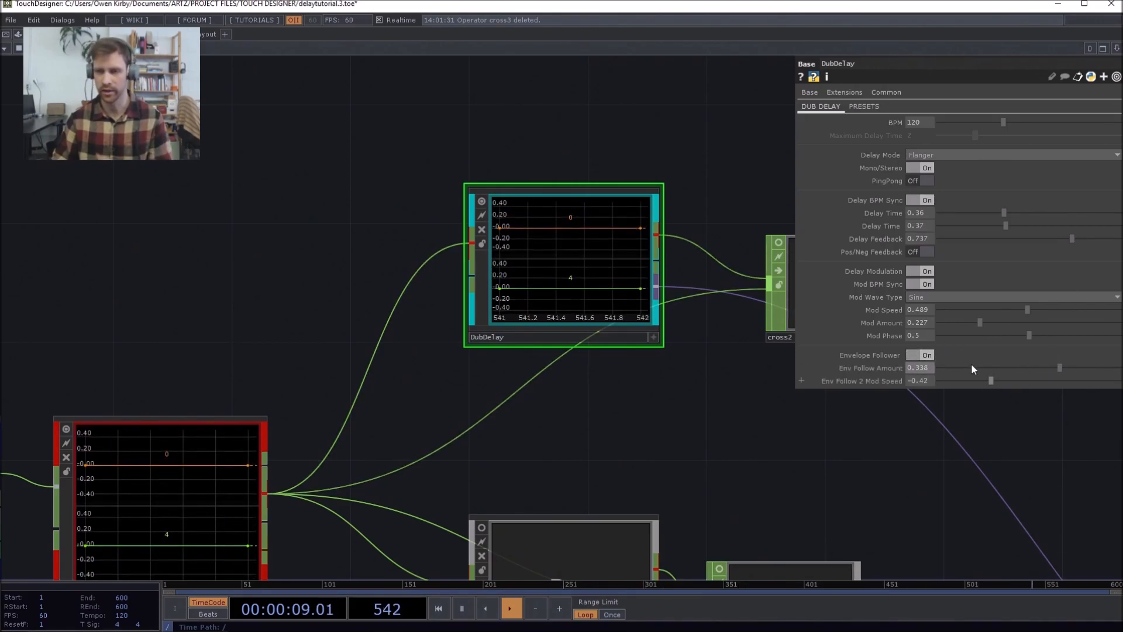
left_click(925, 251)
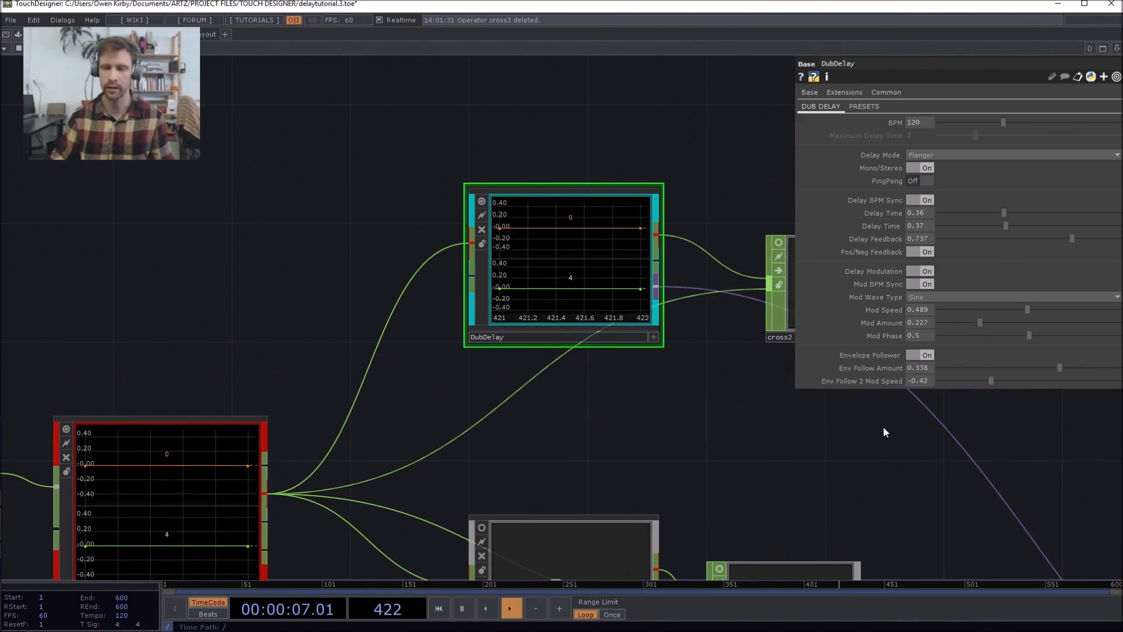
- Set Env Follow 2 Mod Speed to 0.182 and Env Follow Amount to -0.448 on DubDelay
left_click_drag(753, 475, 744, 443)
scroll(611, 257, "down", 2)
scroll(608, 258, "up", 5)
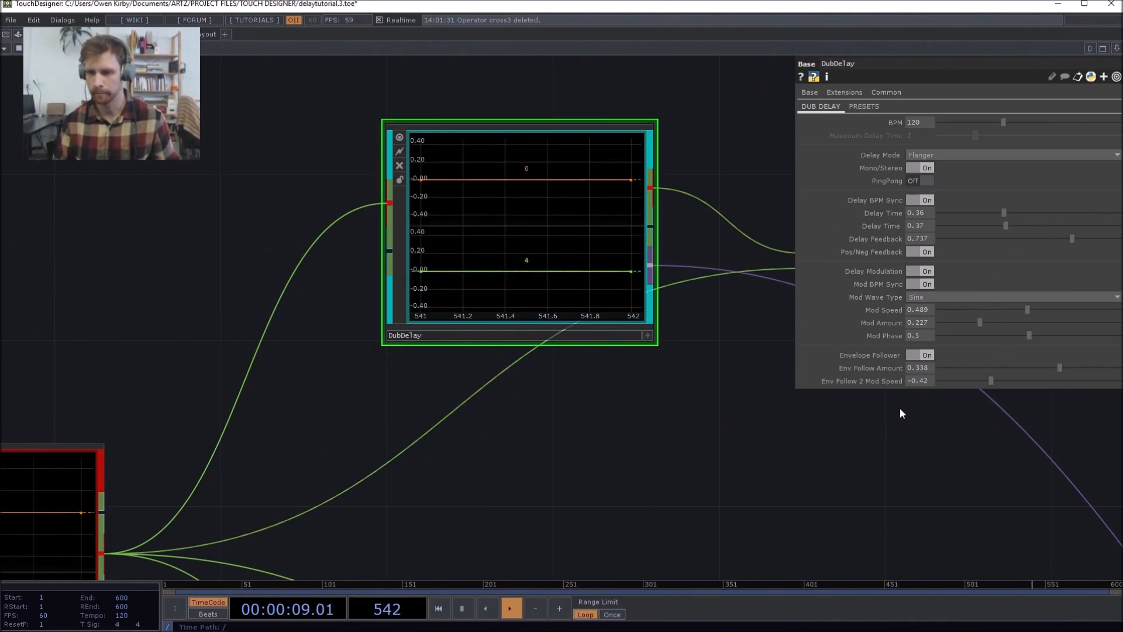
left_click_drag(1016, 380, 989, 370)
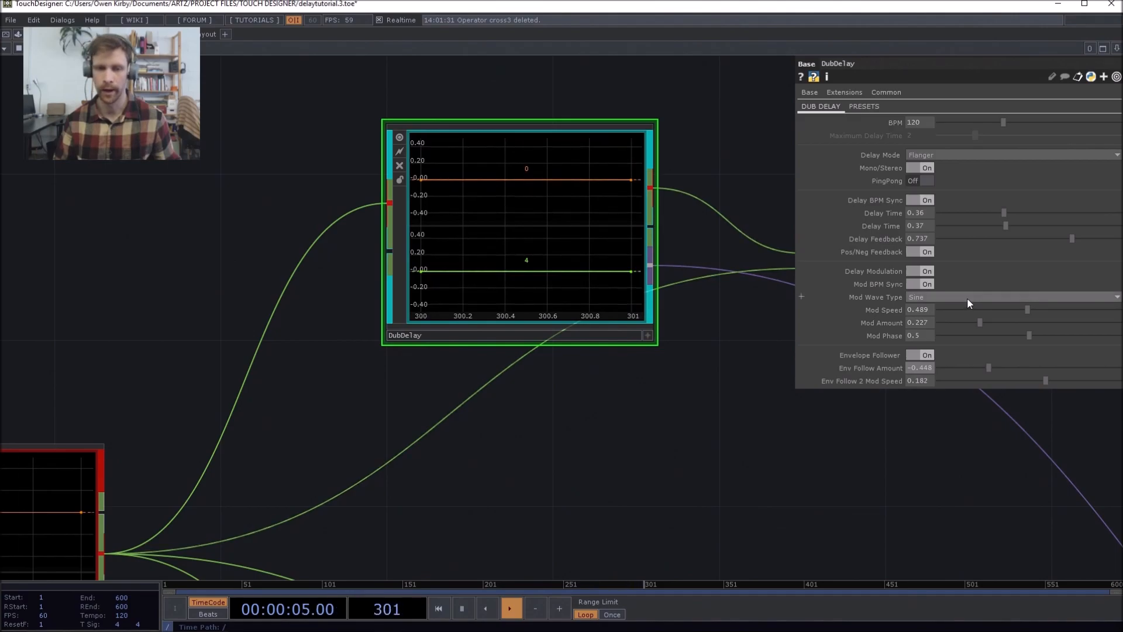
scroll(386, 454, "down", 5)
scroll(320, 234, "down", 4)
left_click_drag(360, 189, 535, 292)
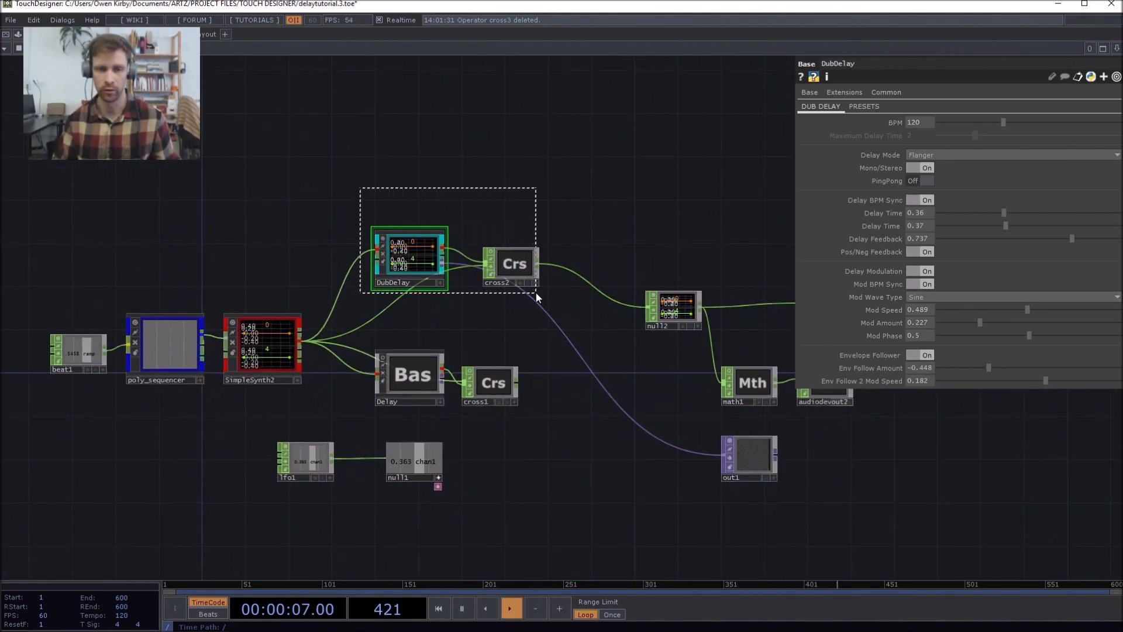
scroll(407, 266, "up", 5)
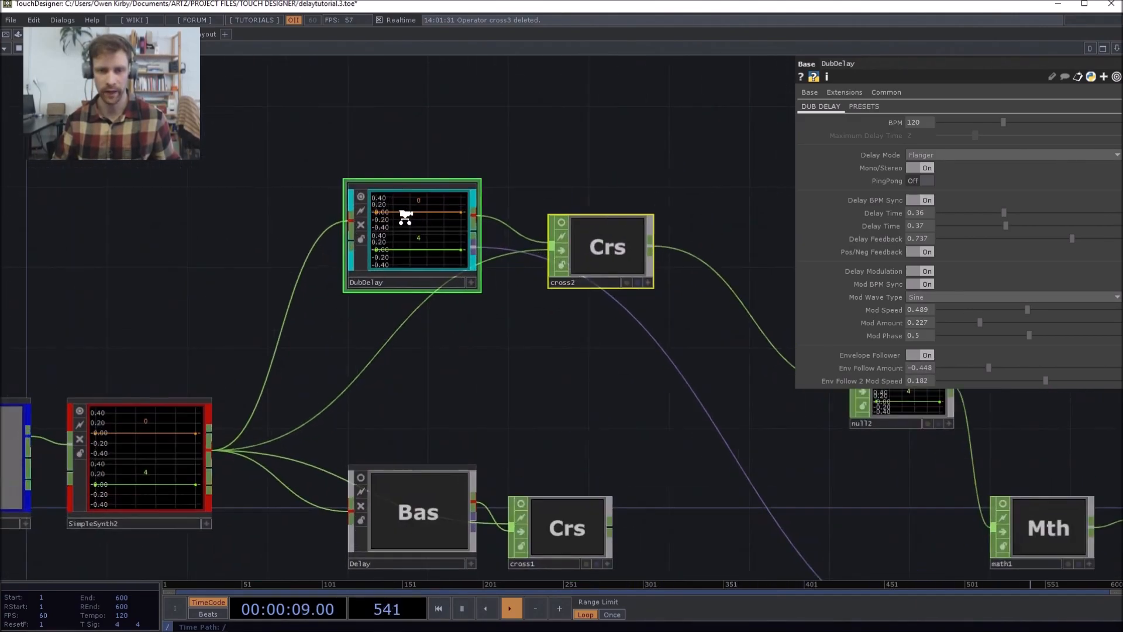
left_click(363, 371)
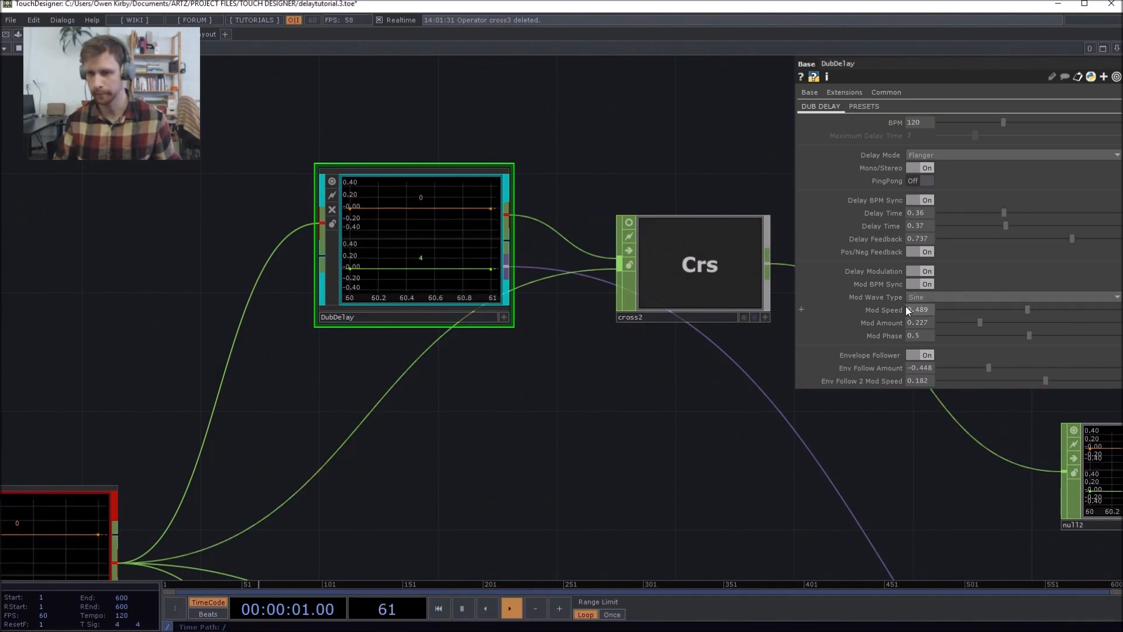
- Change the modulation to a Hermite wave with Mod Speed 0.214 and Mod Amount 0.058, and turn off the Envelope Follower
left_click(977, 296)
left_click(929, 367)
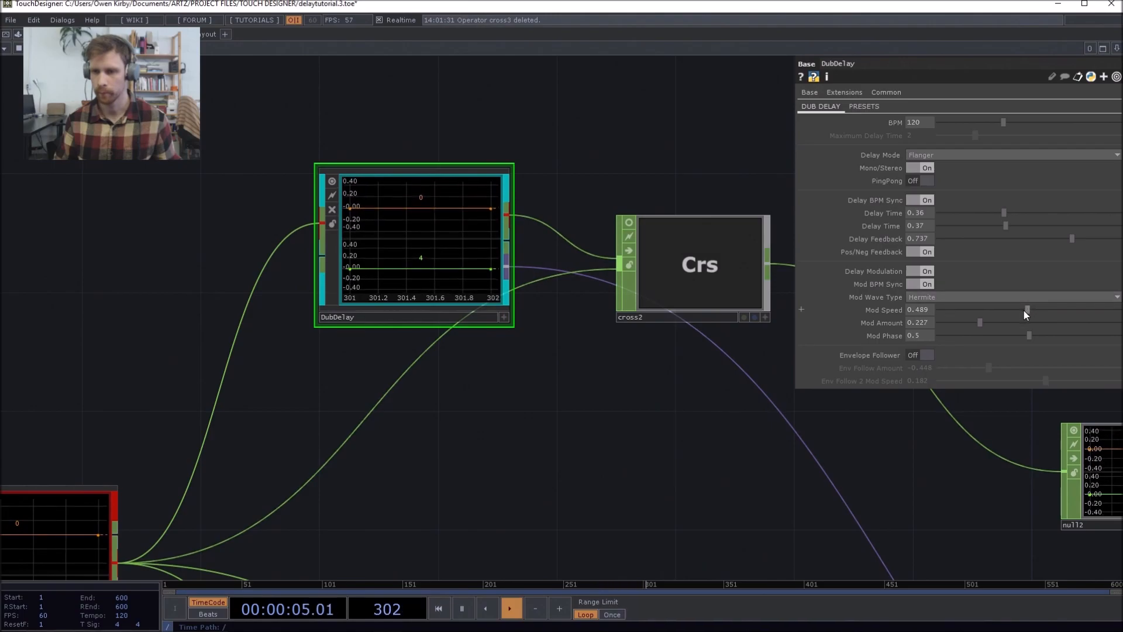
left_click_drag(951, 324, 950, 324)
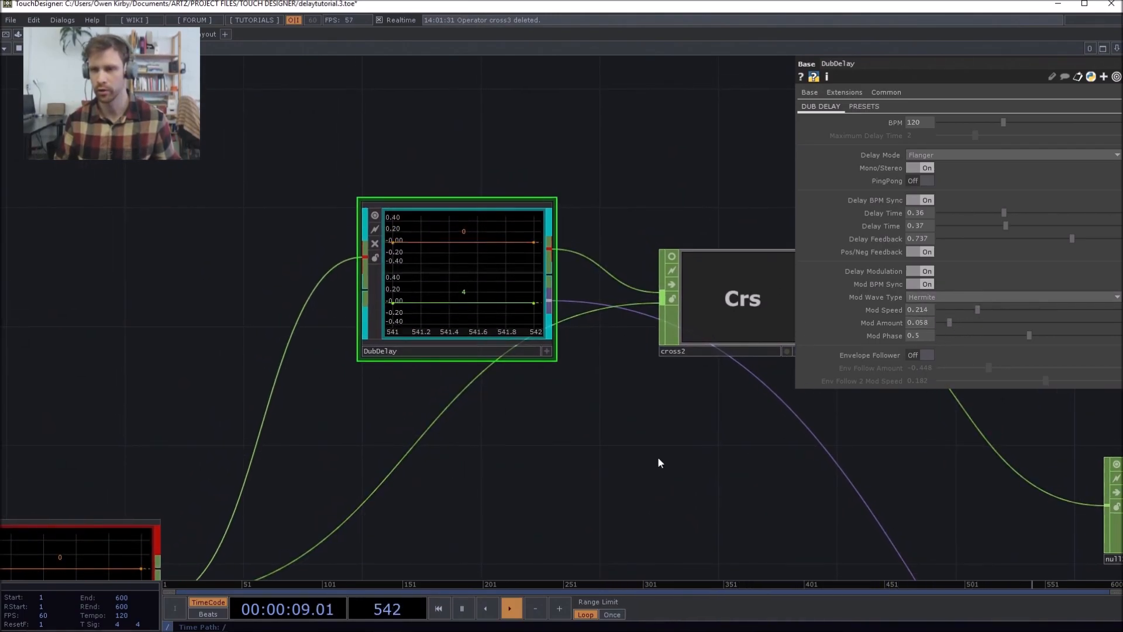
- Switch DubDelay's Delay Mode to Delay and reduce its Delay Feedback to 0.448
left_click(938, 156)
left_click(925, 169)
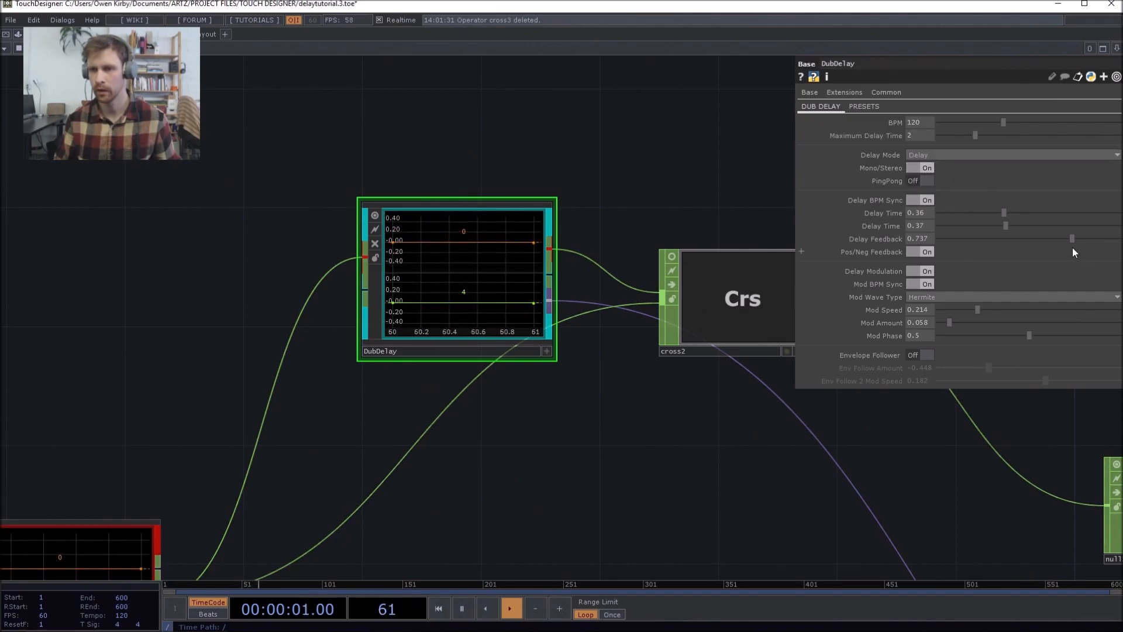
left_click_drag(1065, 243, 1020, 241)
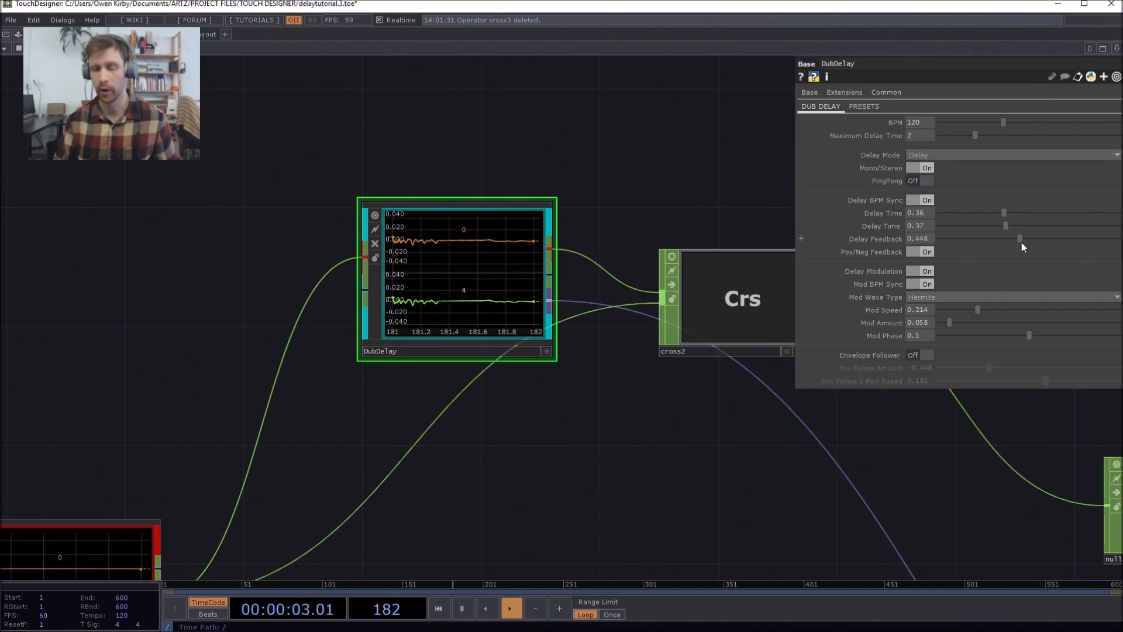
- Add an Audio Para EQ CHOP to the network just below DubDelay
key("Tab")
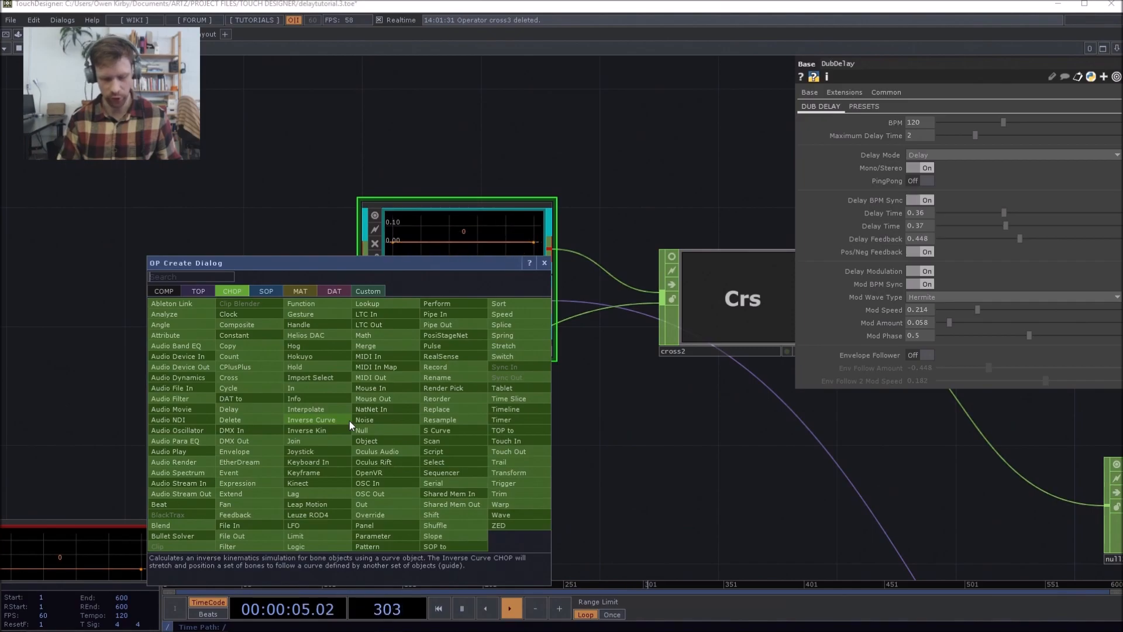
type("a")
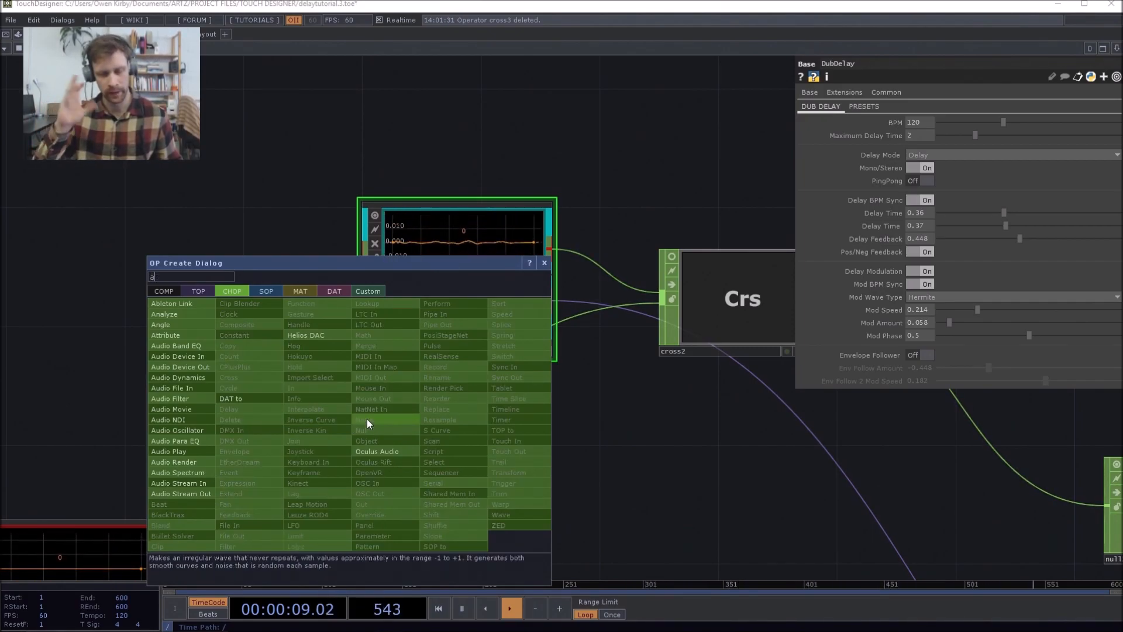
type("u")
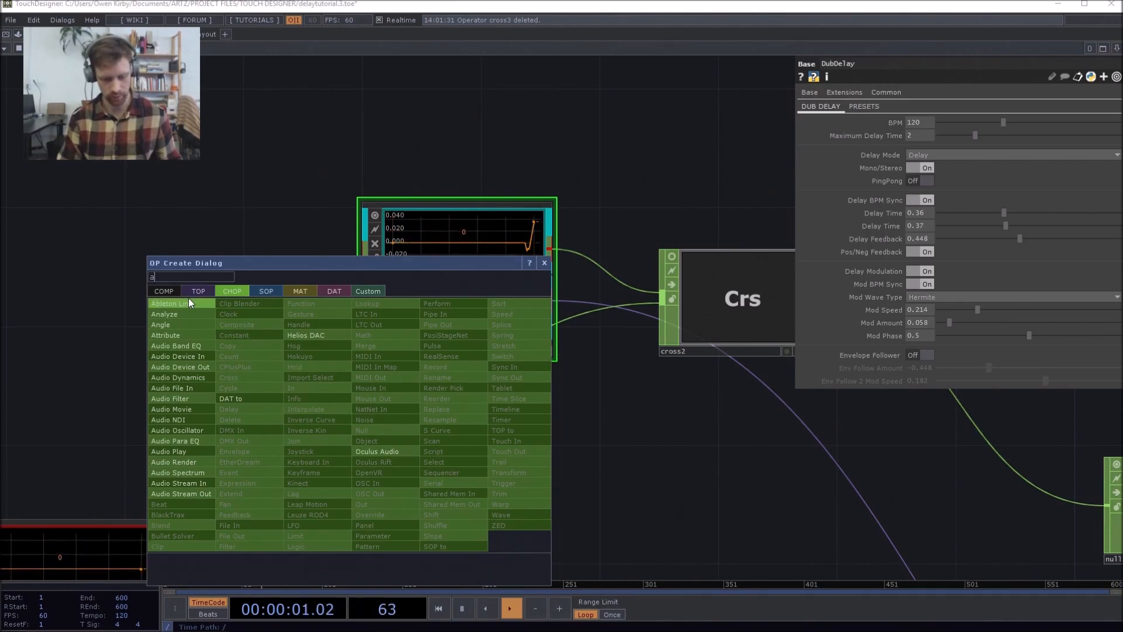
type("dio")
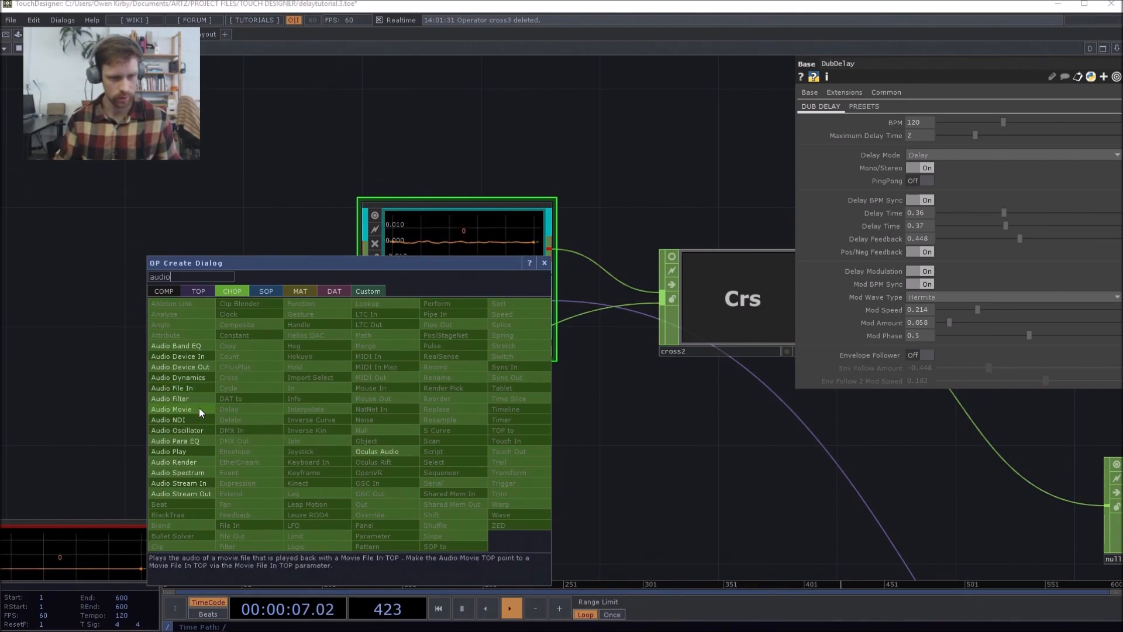
left_click(195, 440)
left_click(471, 448)
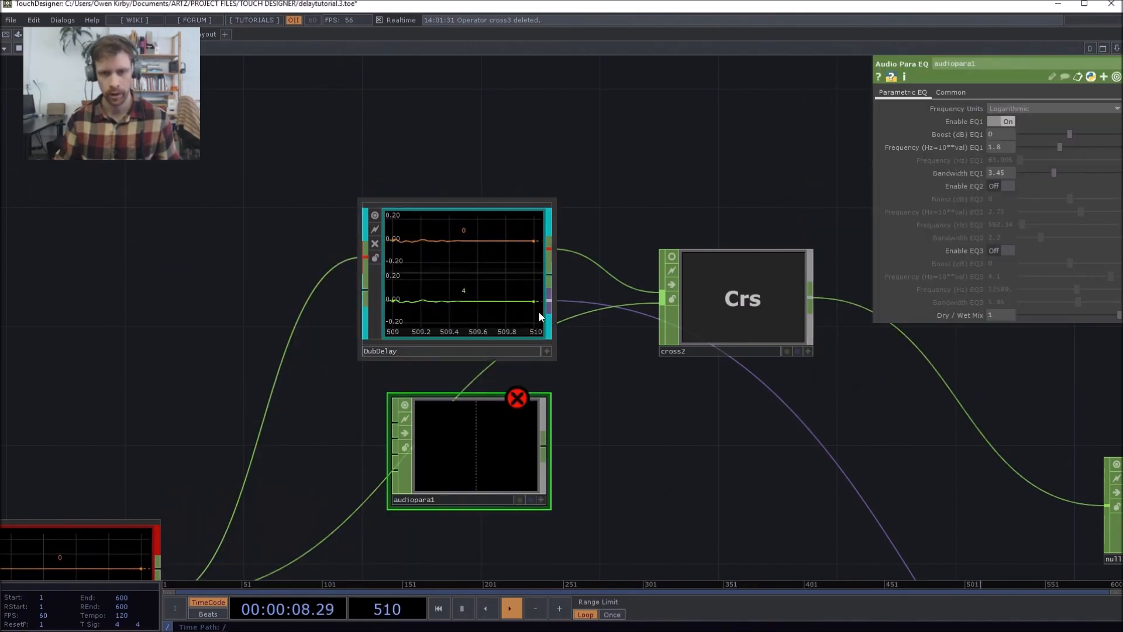
- Wire DubDelay's second output into audiopara1 and return audiopara1's output to DubDelay's second input as a feedback loop
left_click(554, 278)
left_click(396, 413)
left_click(541, 436)
left_click(353, 300)
left_click(436, 272)
- Set audiopara1's EQ1 Boost to 1.7 dB and adjust the EQ1 Bandwidth and Frequency
left_click(468, 402)
left_click_drag(1070, 134, 1073, 132)
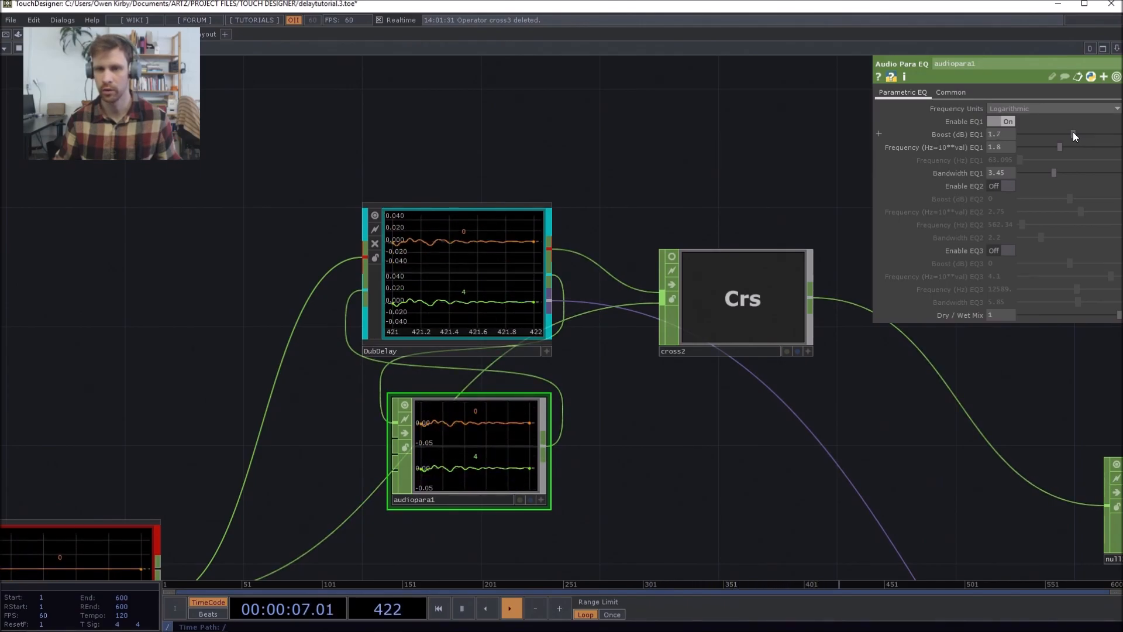
left_click_drag(1051, 172, 1069, 148)
- Set DubDelay's Delay Feedback to 0.721 and its two Delay Times to 0.159 and 0.148
left_click(503, 256)
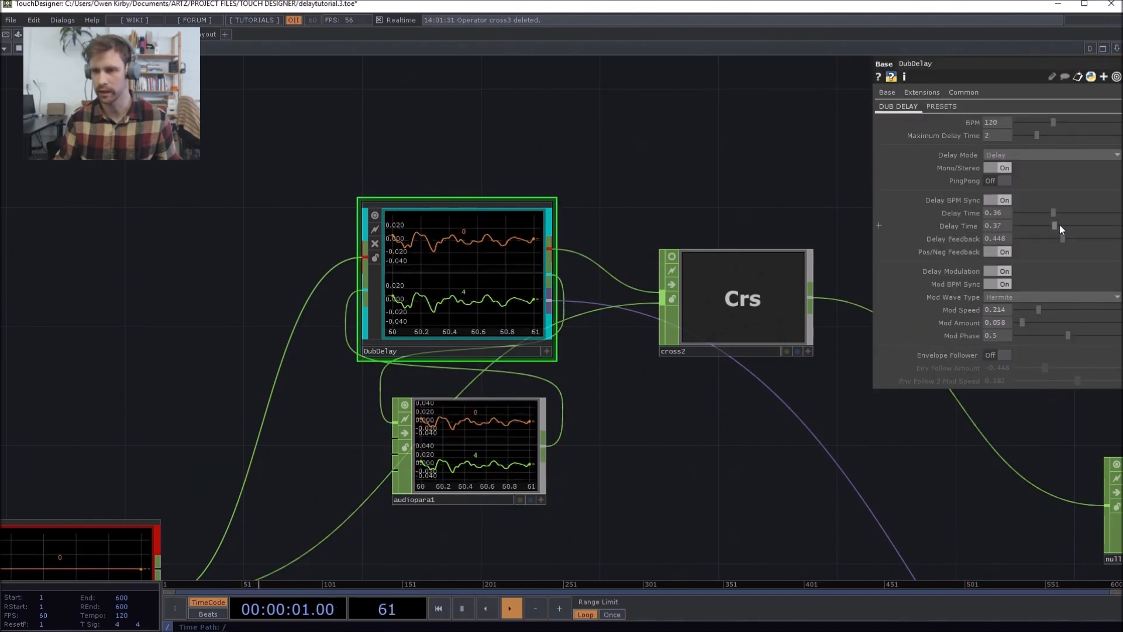
left_click_drag(1064, 238, 1103, 235)
left_click_drag(1109, 237, 1105, 238)
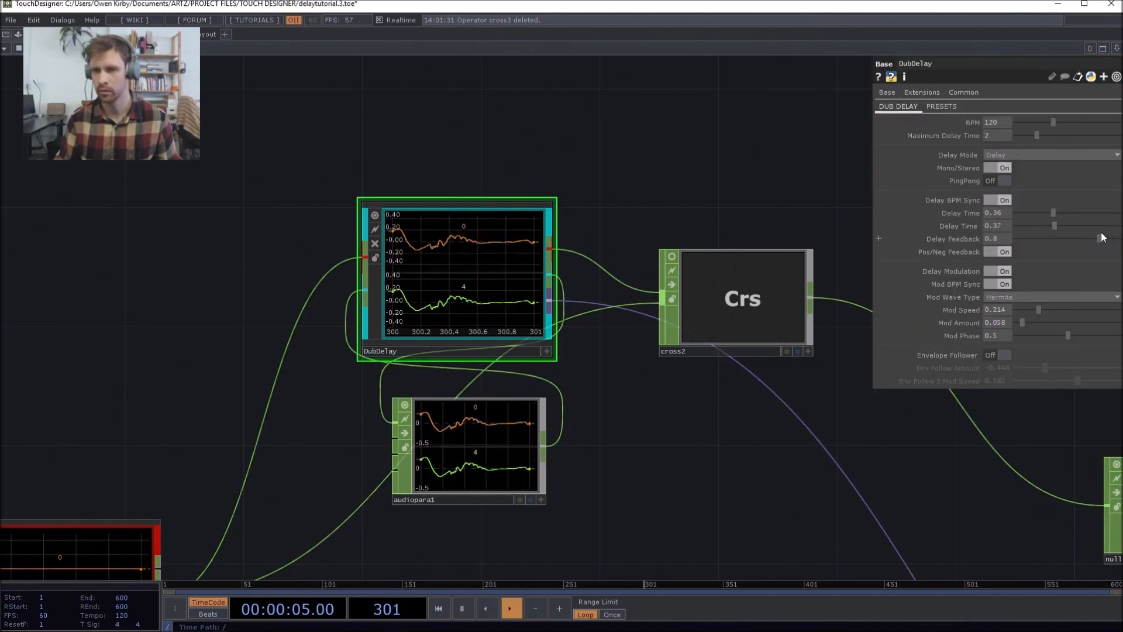
left_click_drag(1100, 237, 1090, 238)
left_click_drag(1055, 226, 1032, 213)
- Raise DubDelay's Delay Feedback to 0.806 and set its two Delay Times to 0.455 and 0.33
scroll(682, 468, "down", 1)
left_click_drag(672, 448, 602, 300)
scroll(603, 301, "down", 3)
left_click_drag(972, 541, 620, 314)
scroll(551, 228, "up", 7)
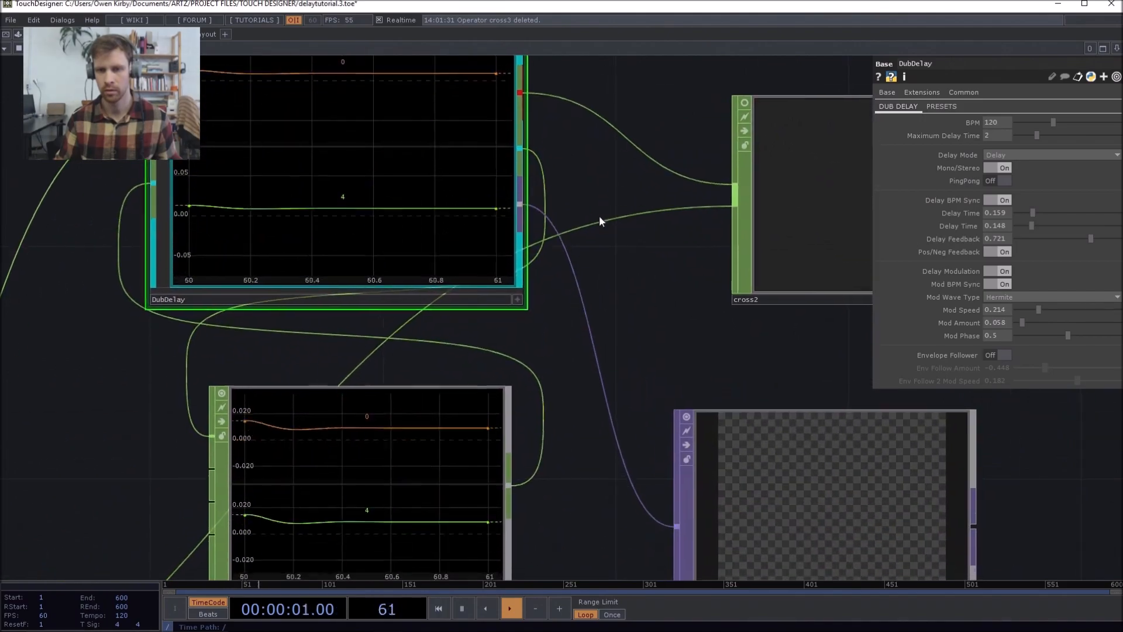
scroll(608, 234, "down", 3)
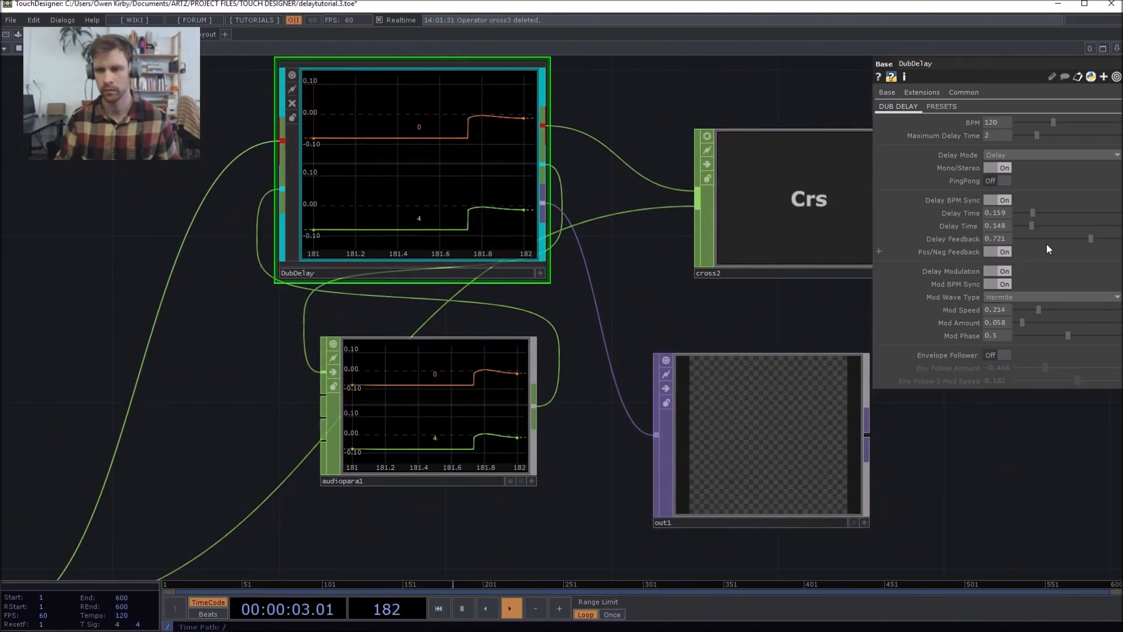
left_click_drag(1092, 240, 1051, 229)
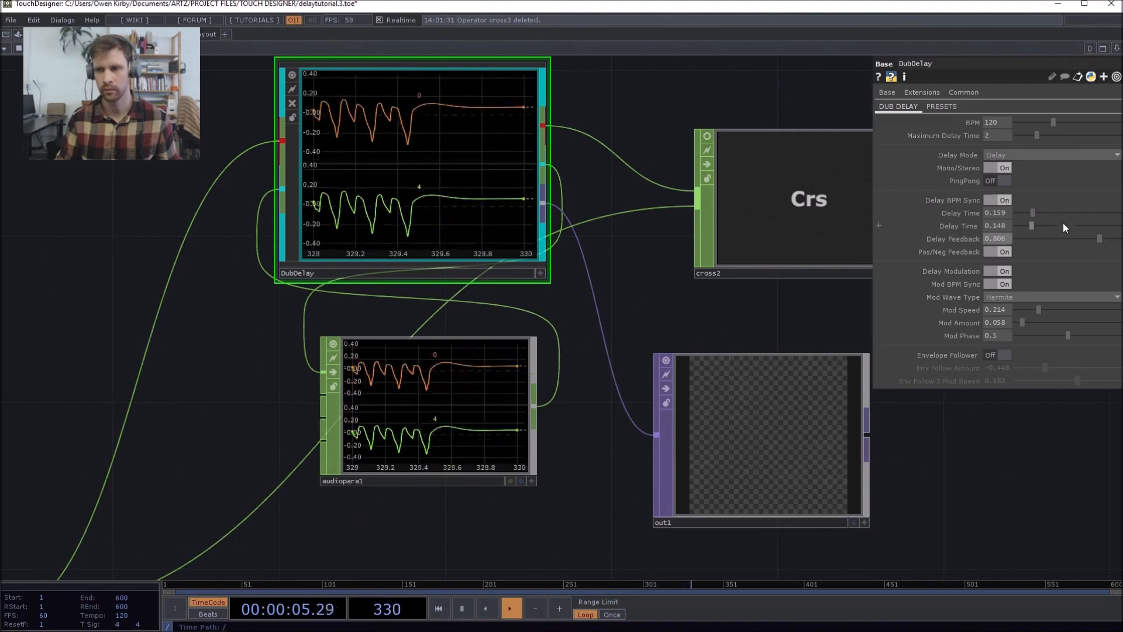
left_click(1063, 215)
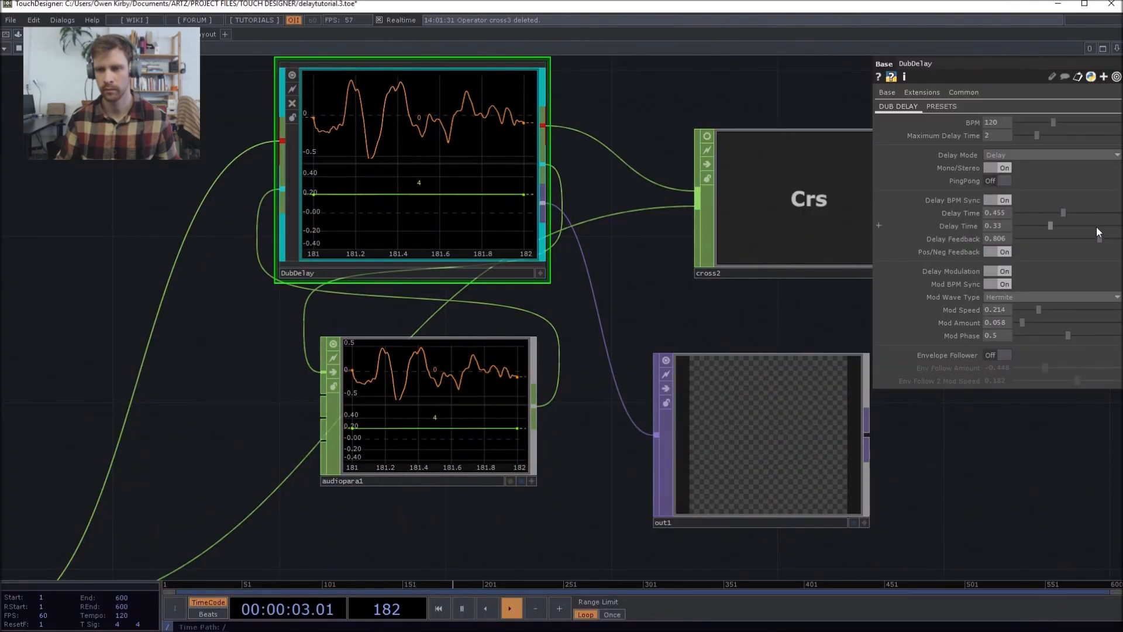
- Set audiopara1's EQ1 Frequency to 2.67 and its EQ1 Bandwidth to 2.02
left_click(477, 371)
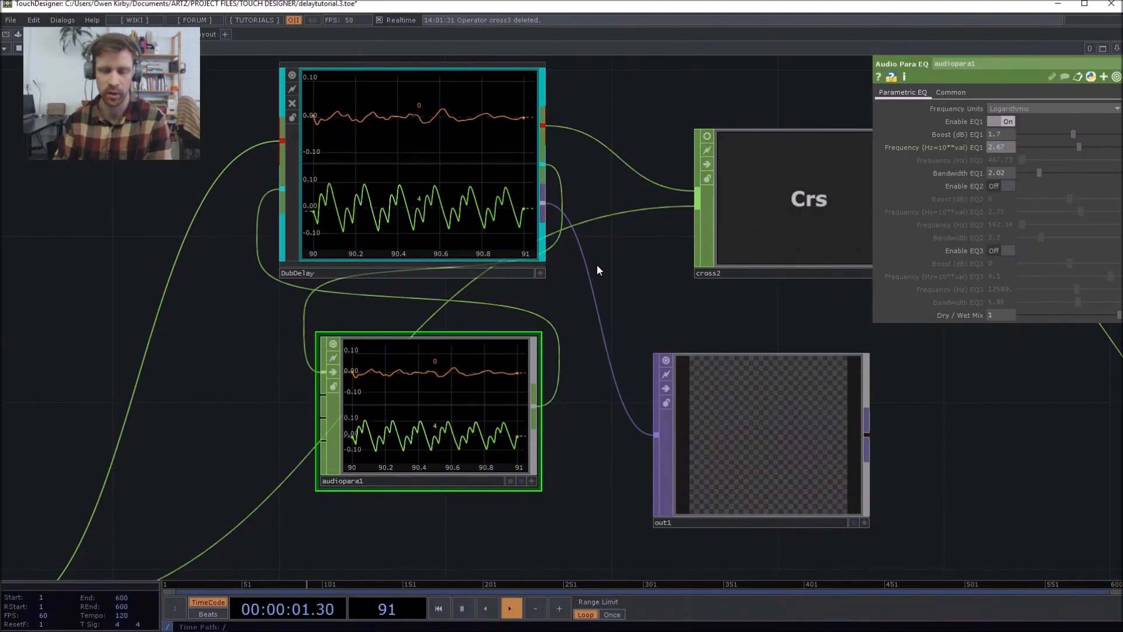
left_click_drag(597, 266, 569, 286)
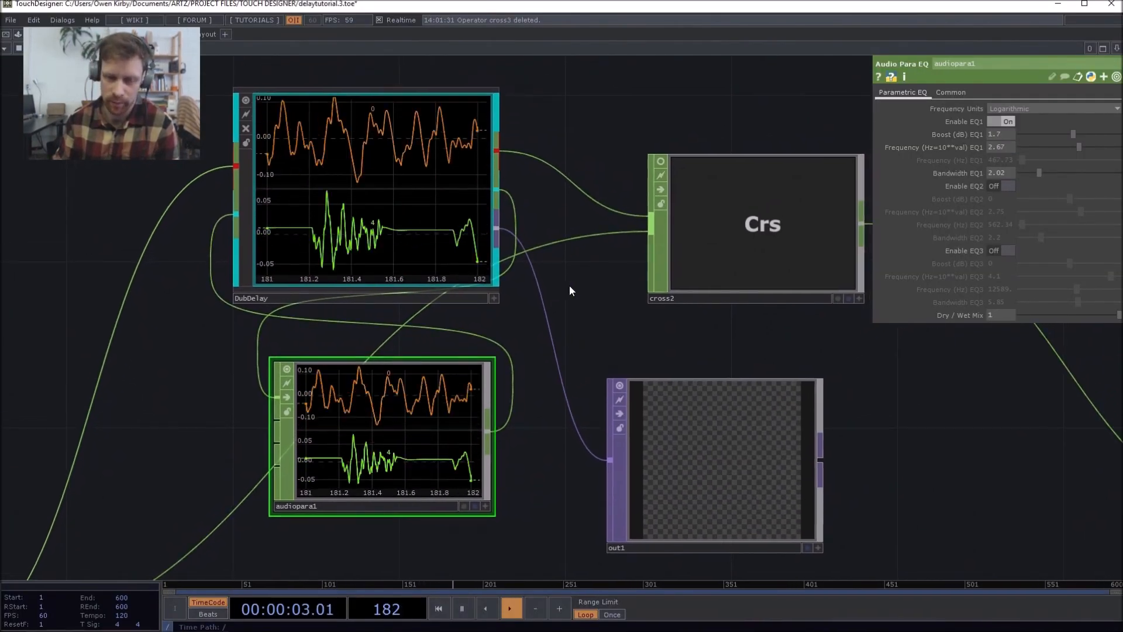
scroll(362, 202, "down", 3)
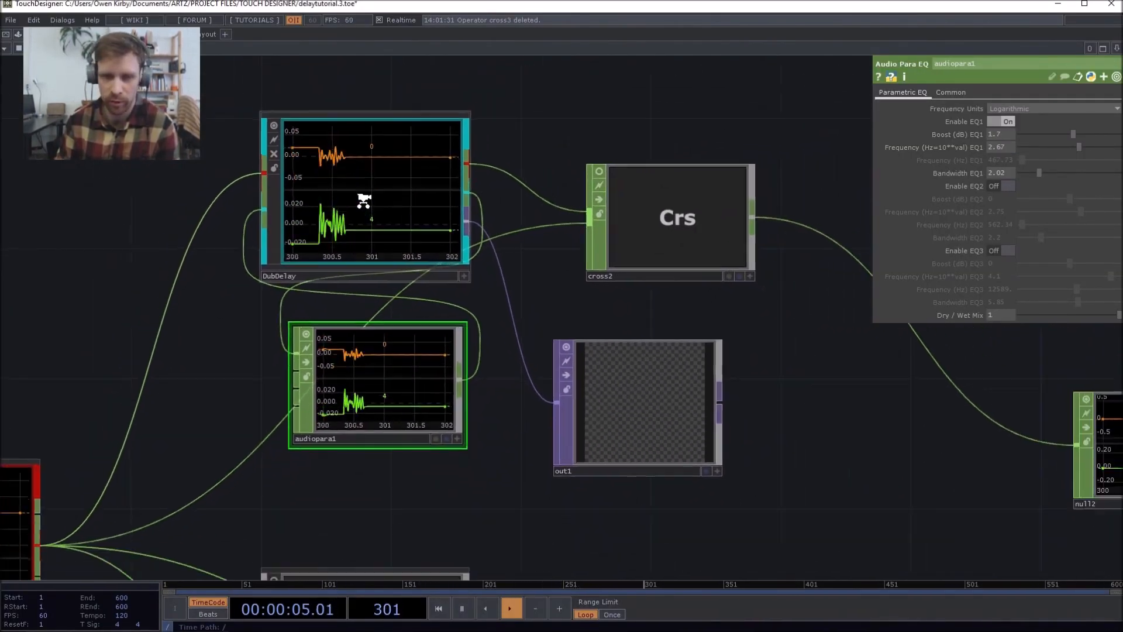
left_click_drag(545, 280, 509, 287)
left_click_drag(598, 396, 628, 396)
left_click_drag(530, 314, 569, 310)
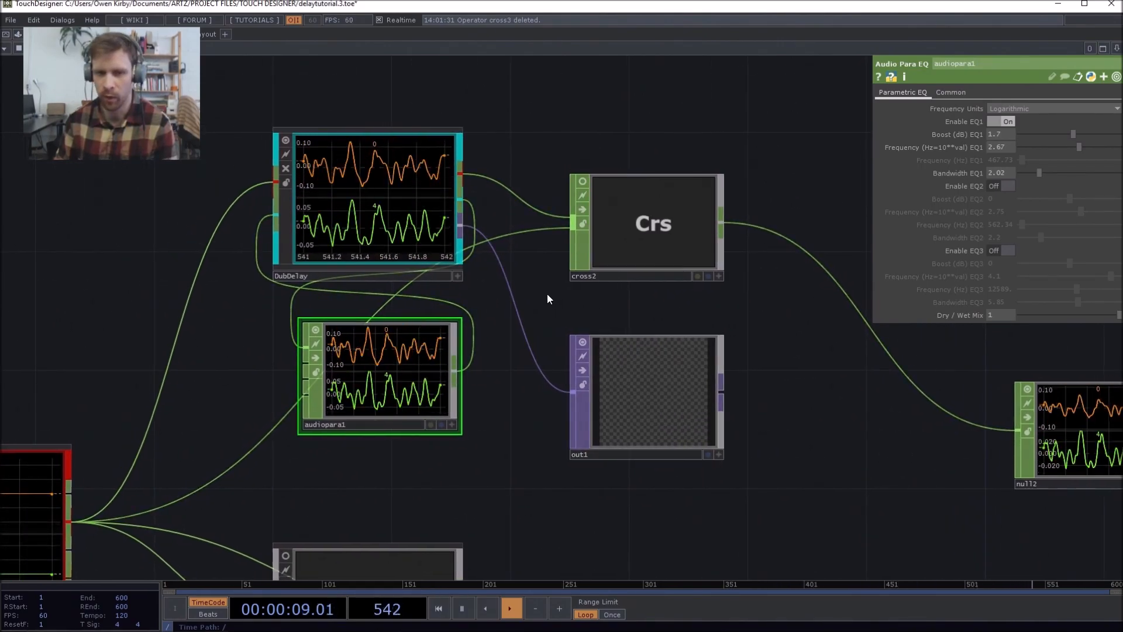
- Set DubDelay's Mod Speed to 0.089, Mod Amount to 0.064 and Delay Feedback to 0.795
left_click(407, 223)
left_click_drag(582, 306, 660, 272)
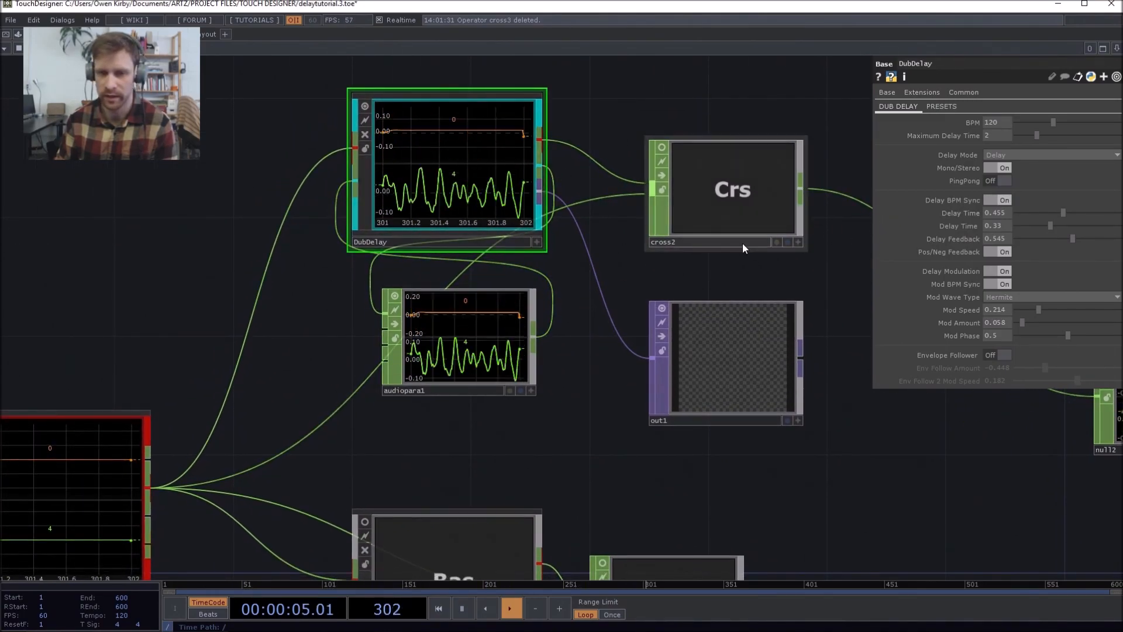
left_click_drag(592, 391, 594, 388)
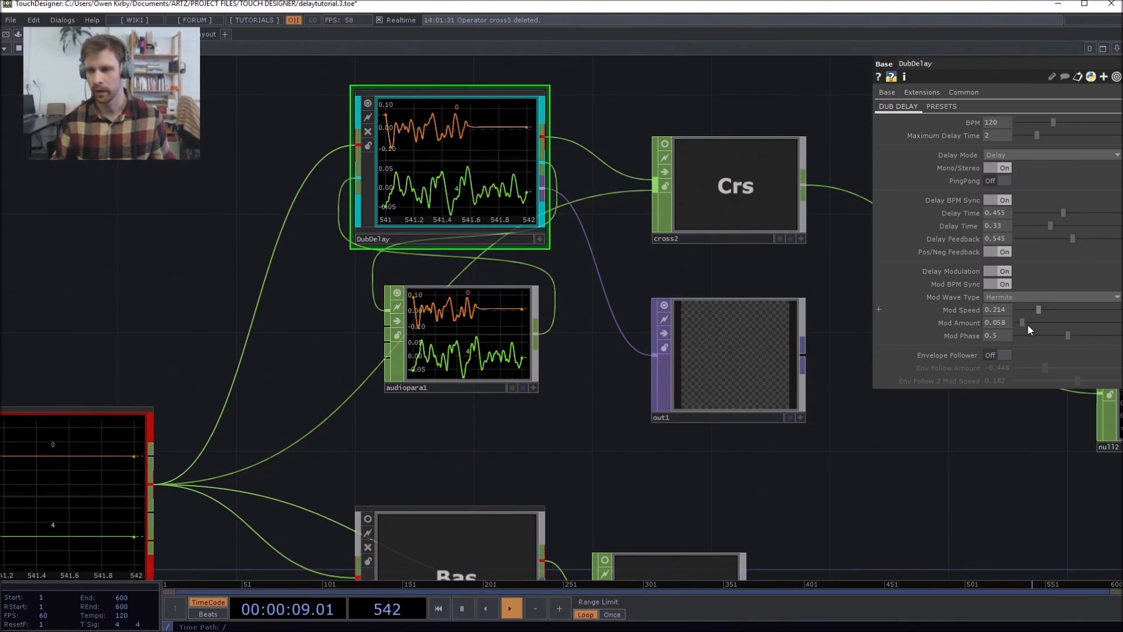
mouse_move(1021, 324)
left_mouse_down()
mouse_move(1050, 310)
mouse_move(1025, 310)
left_mouse_up()
left_click_drag(1073, 238, 1100, 240)
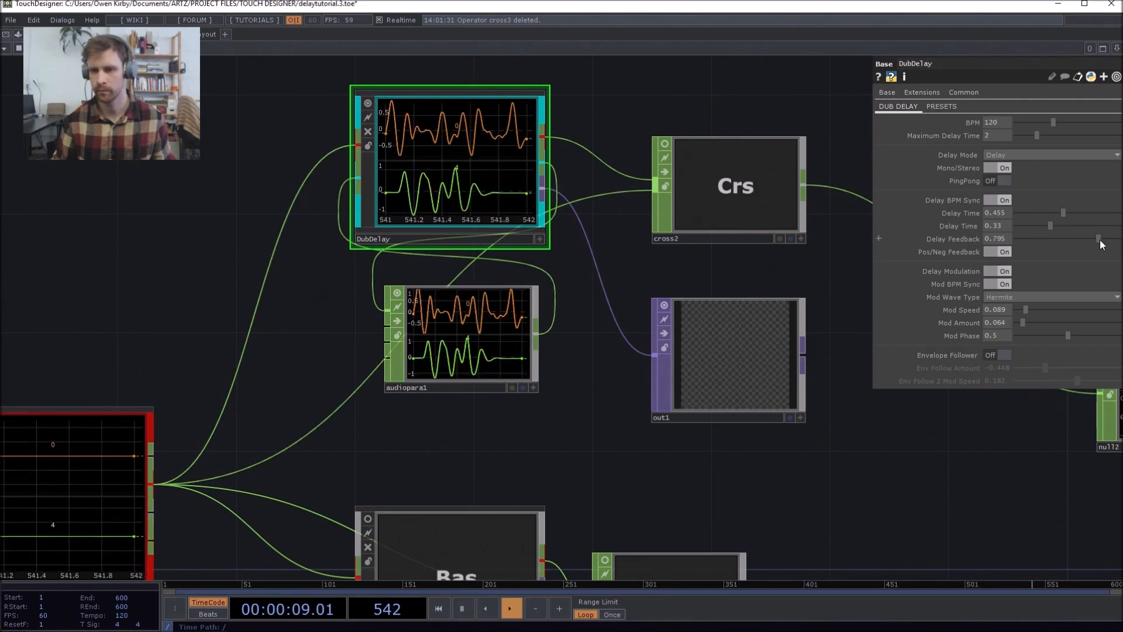
key("F1")
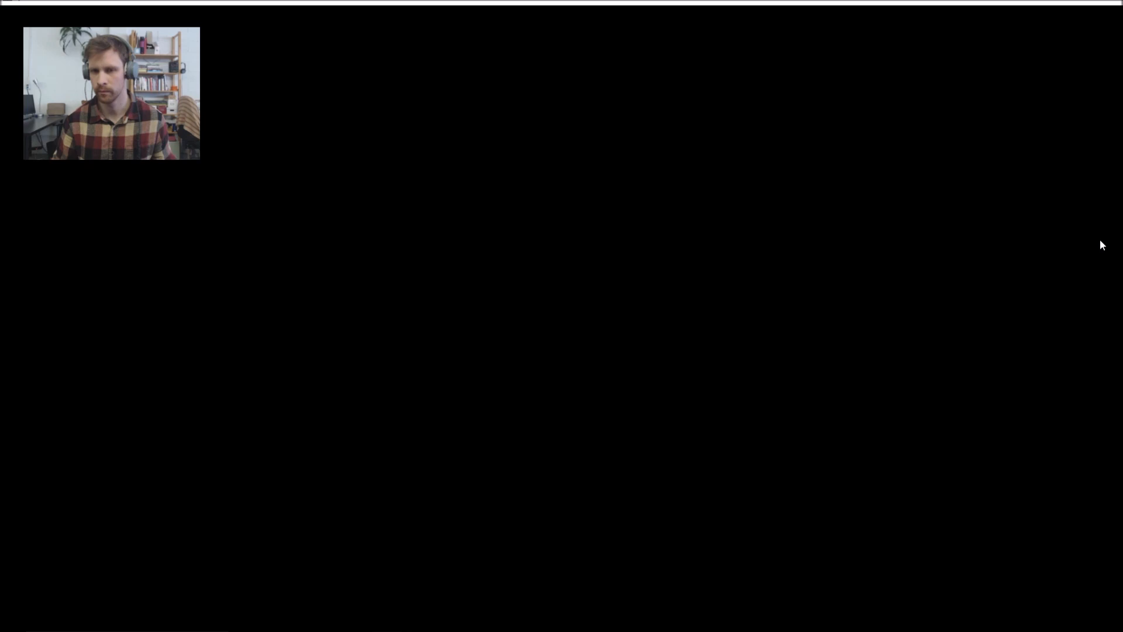
key("Escape")
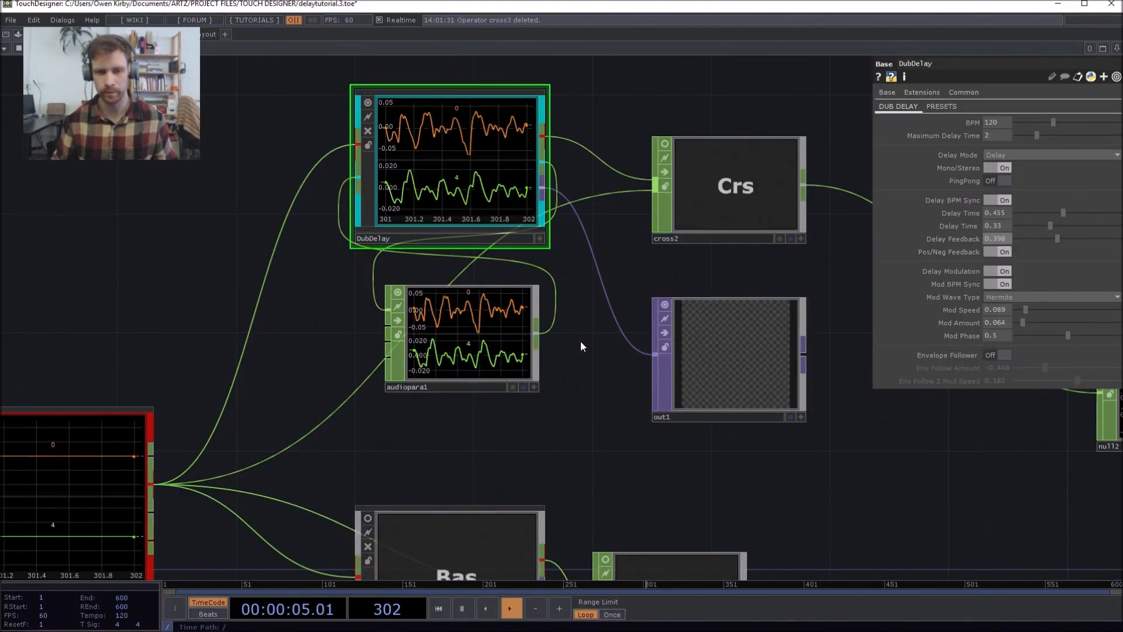
- Pause the timeline and select the simple Delay component that feeds cross1
key("space")
scroll(576, 428, "down", 2)
left_click_drag(562, 437, 593, 152)
scroll(593, 153, "down", 2)
left_click(540, 199)
left_click_drag(462, 455, 534, 379)
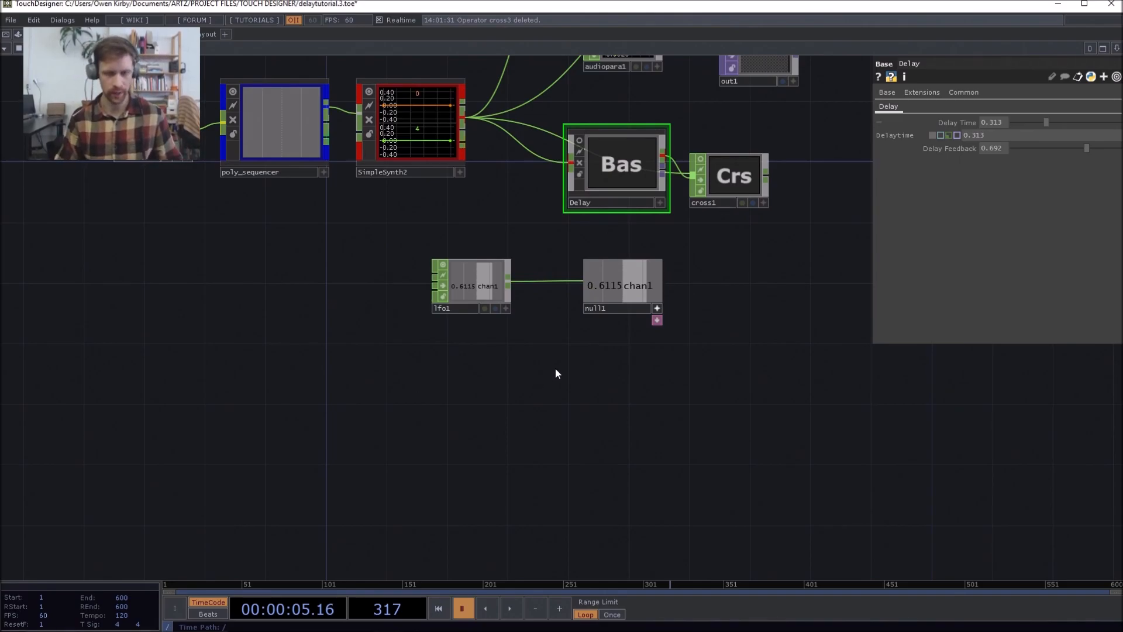
- Create a Base component below null1 and name it Delay
key("Tab")
type("base")
left_click(369, 238)
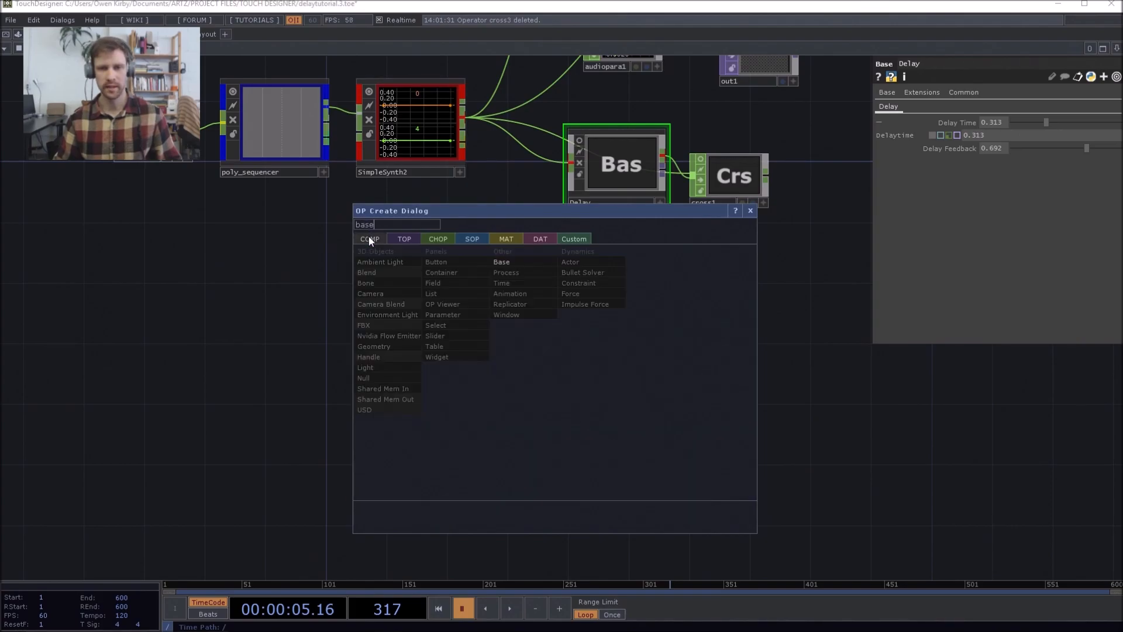
left_click(510, 264)
left_click(614, 379)
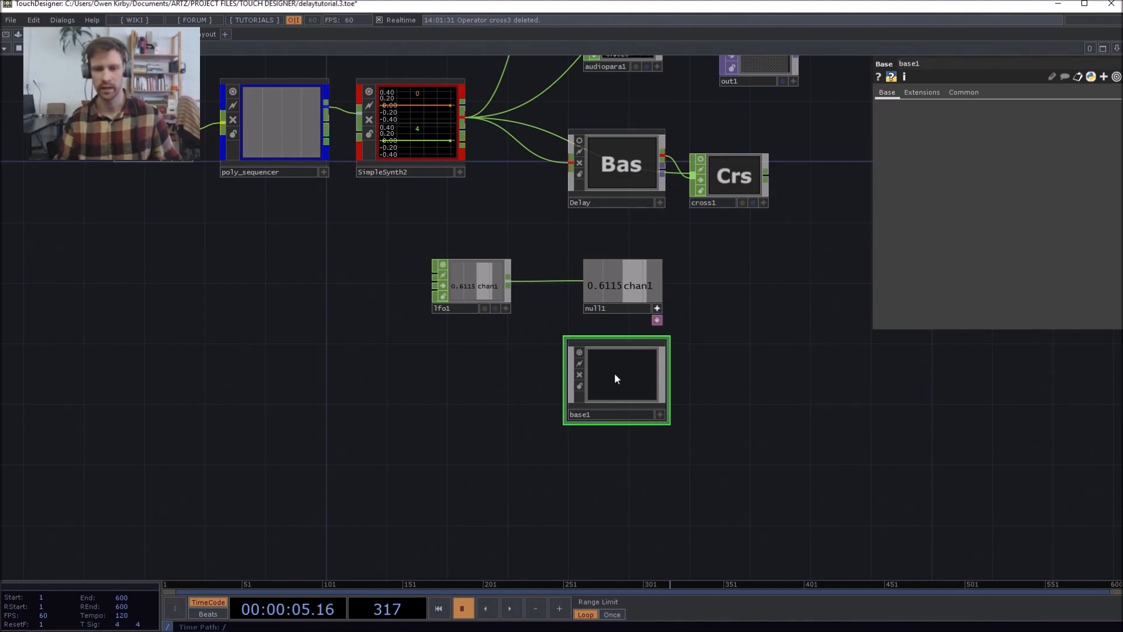
double_click(597, 417)
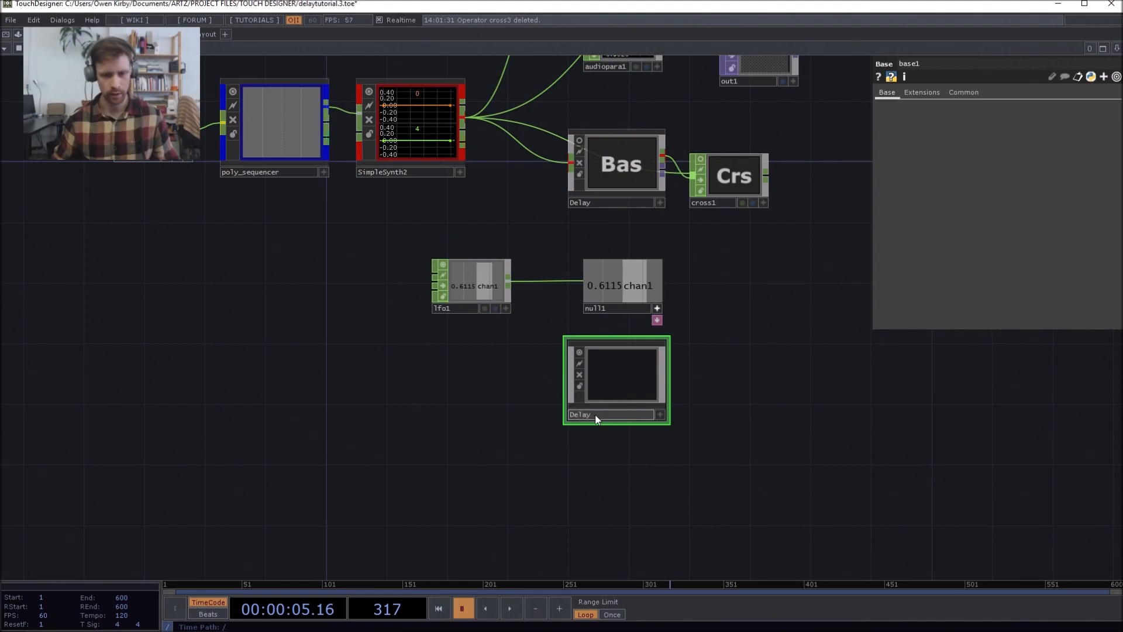
left_click(767, 335)
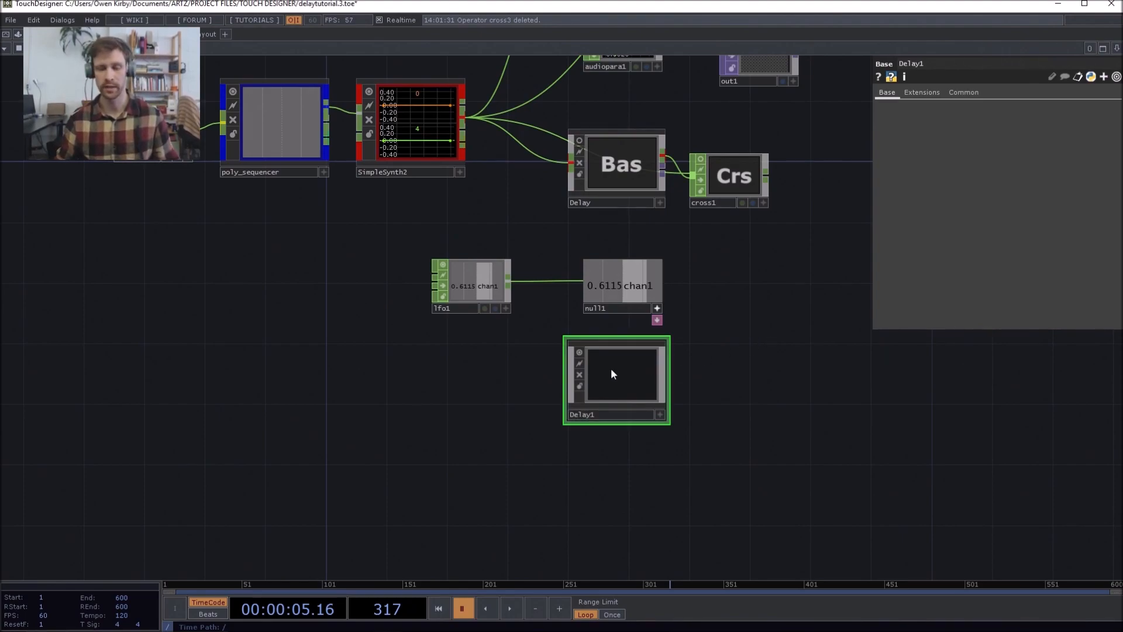
- Customize the Delay1 component by adding a custom parameter page named Delay
right_click(622, 418)
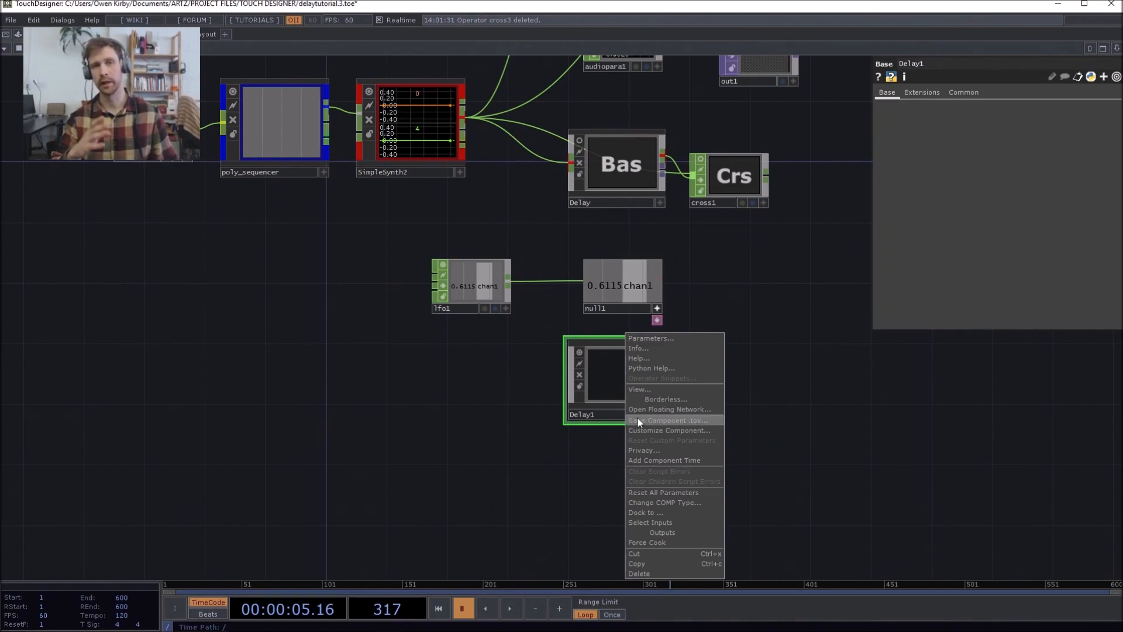
left_click(646, 432)
left_click(490, 167)
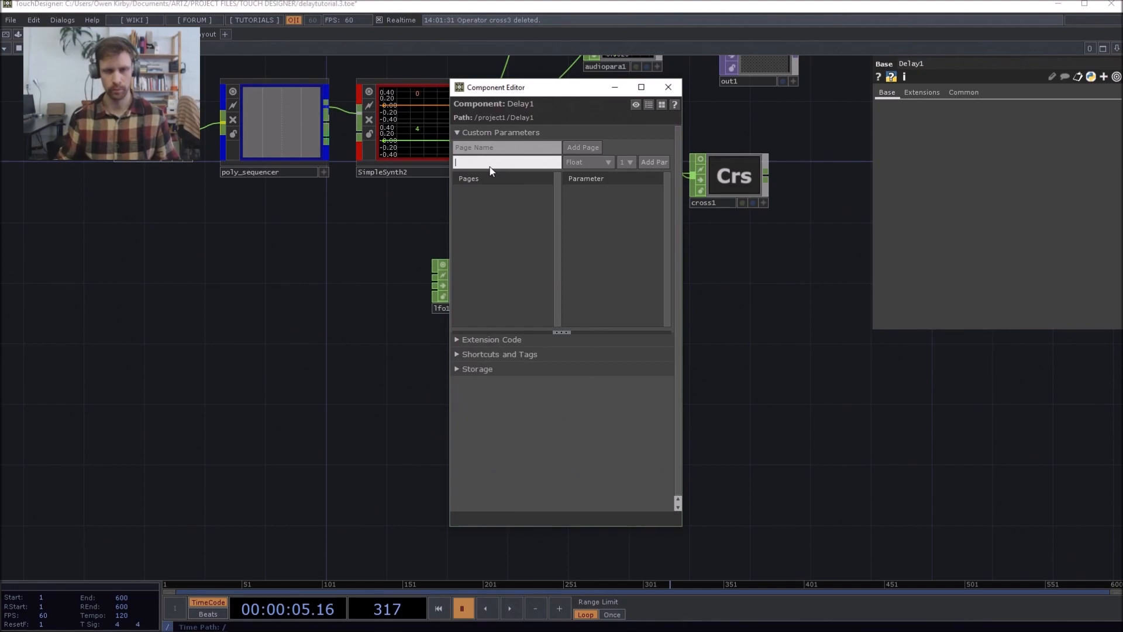
left_click(497, 149)
type("Delay")
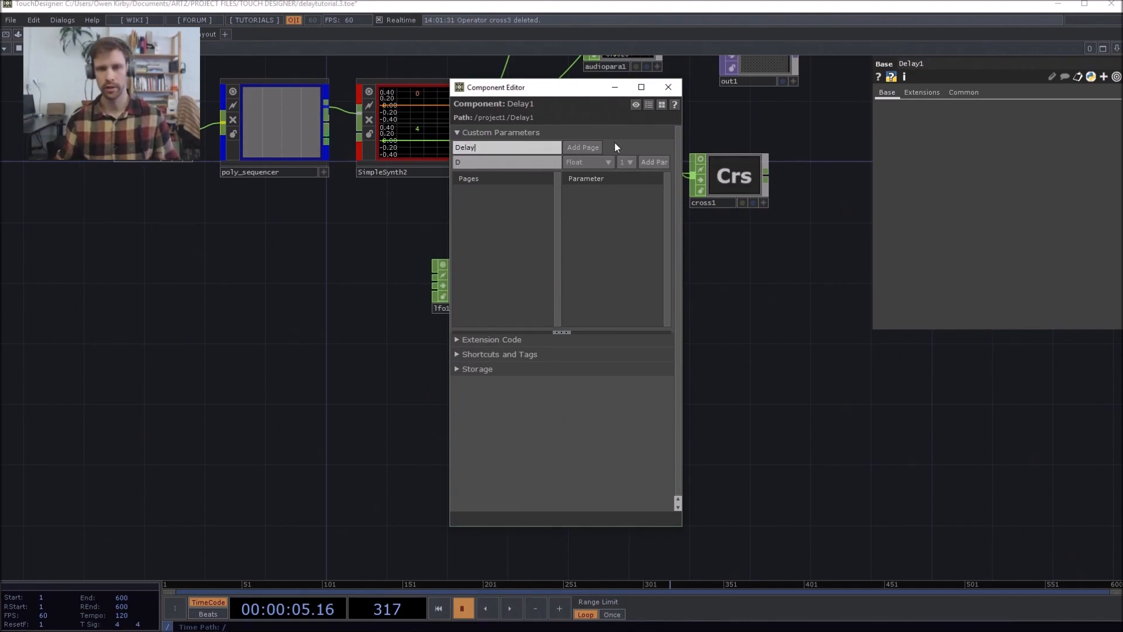
left_click(587, 147)
- Add float parameters named Delay Time and Delay Feedback to the Delay page and close the component editor
left_click(529, 166)
type("el")
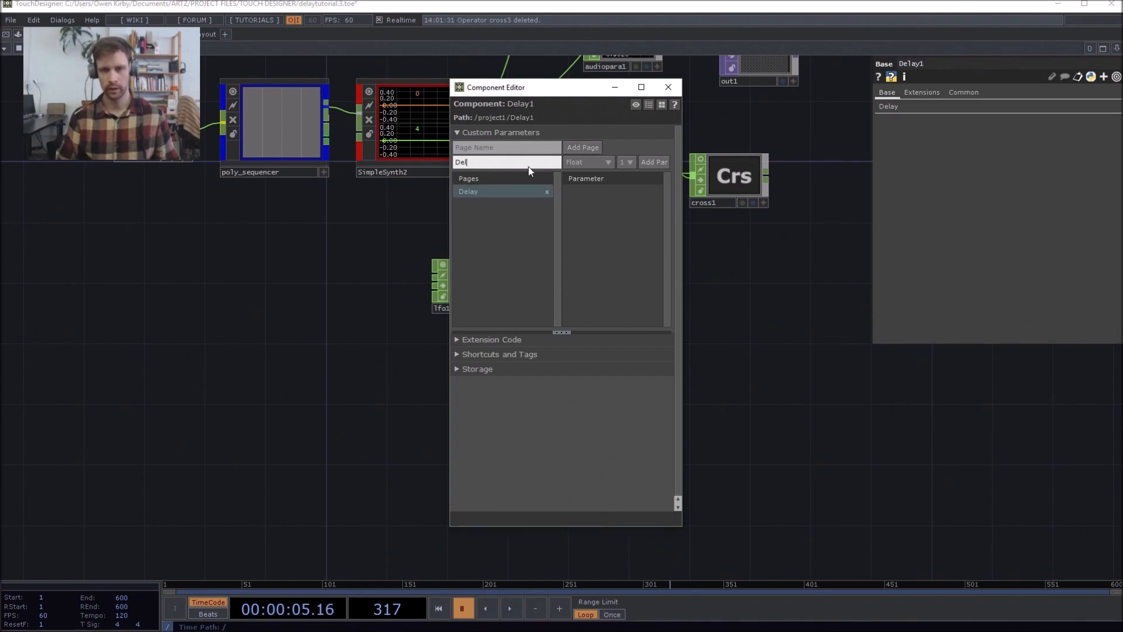
type("ay Time")
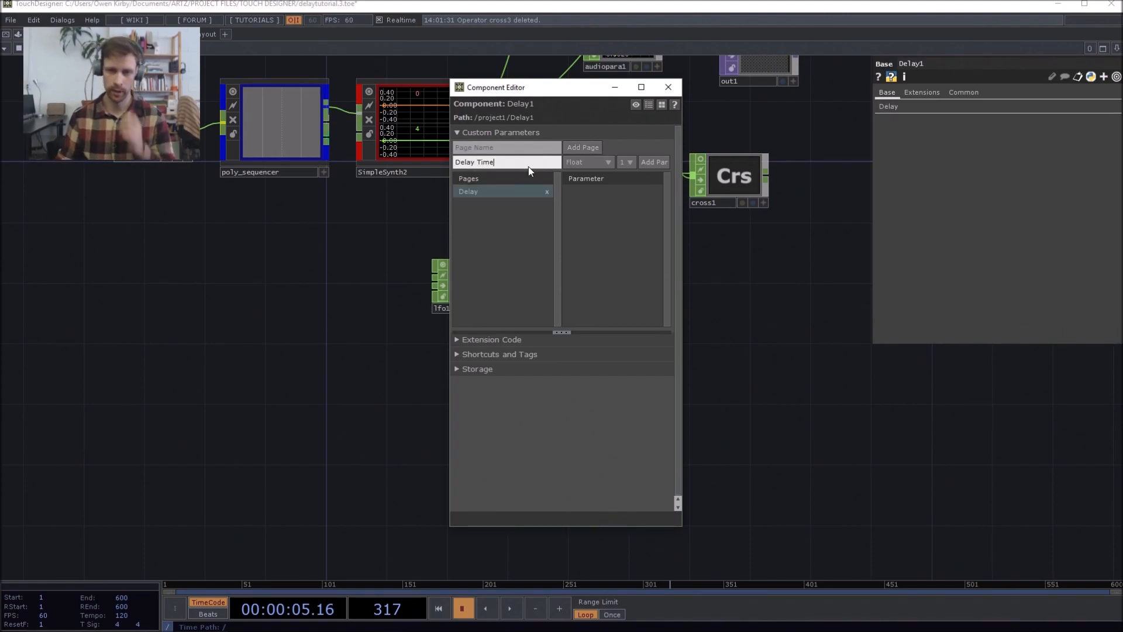
left_click(652, 162)
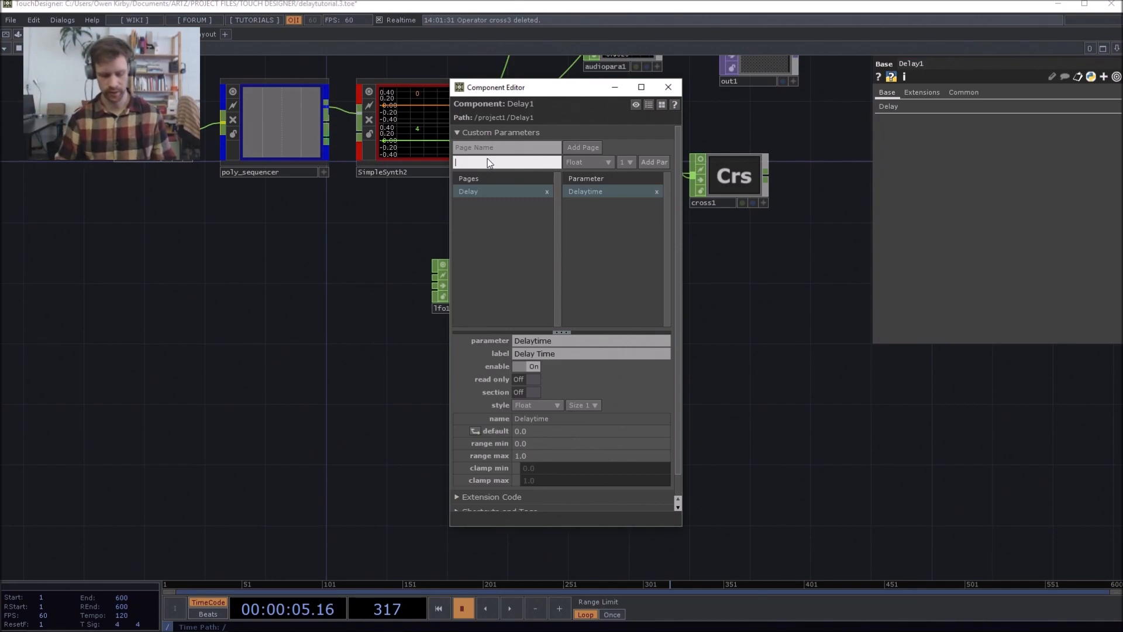
type("Feedback")
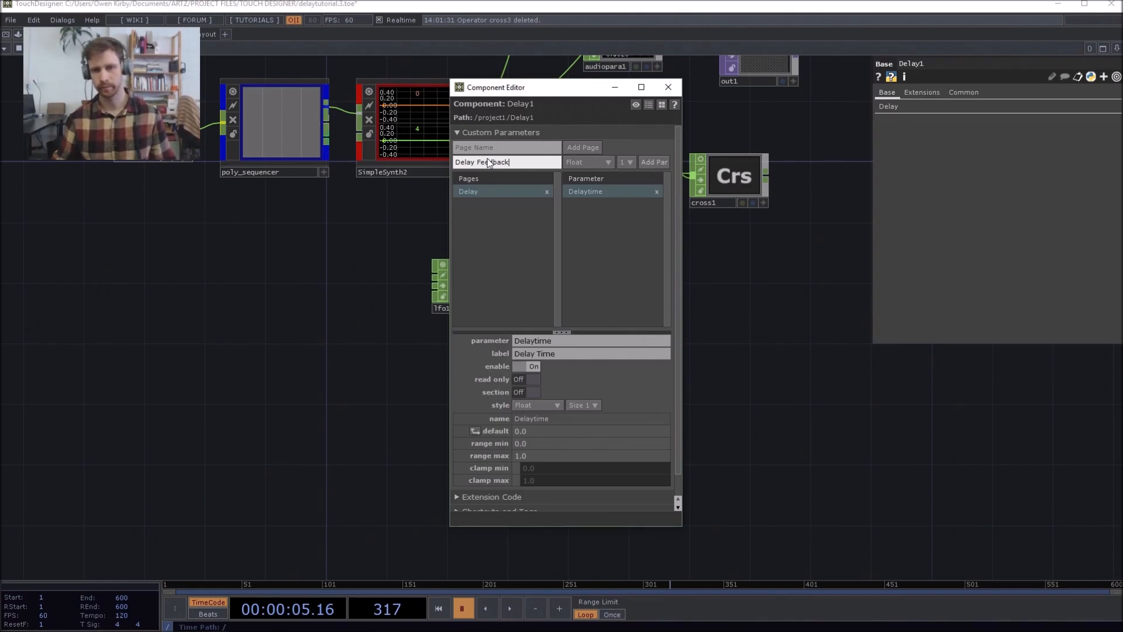
left_click(654, 162)
left_click(663, 87)
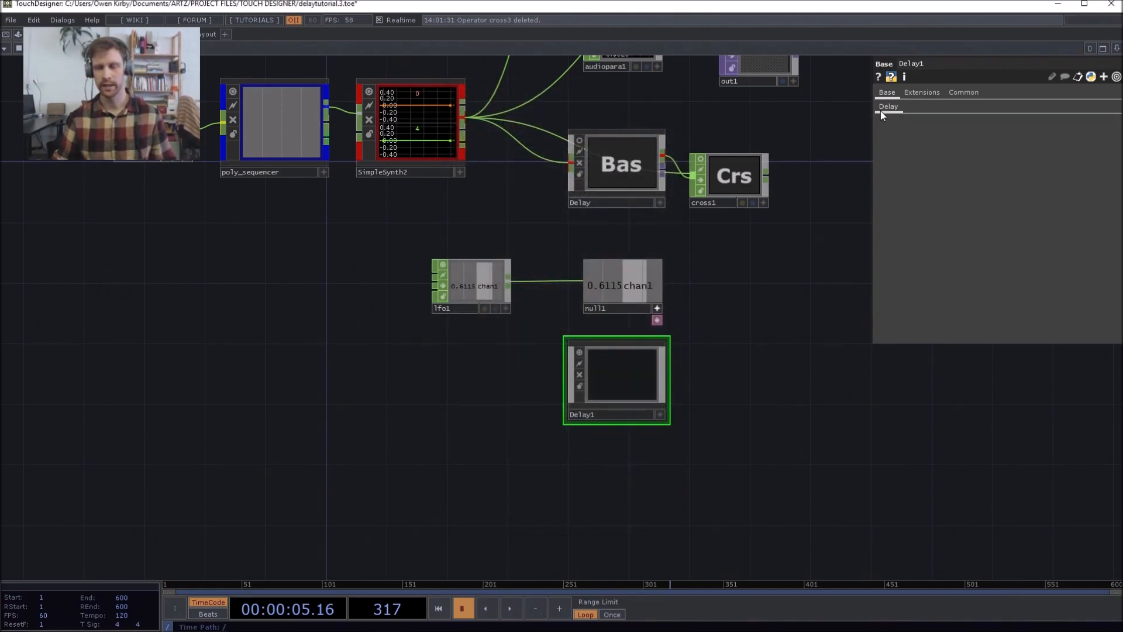
- Select the DubDelay component to review its parameters
left_click_drag(741, 341, 670, 401)
scroll(670, 407, "down", 4)
left_click(601, 214)
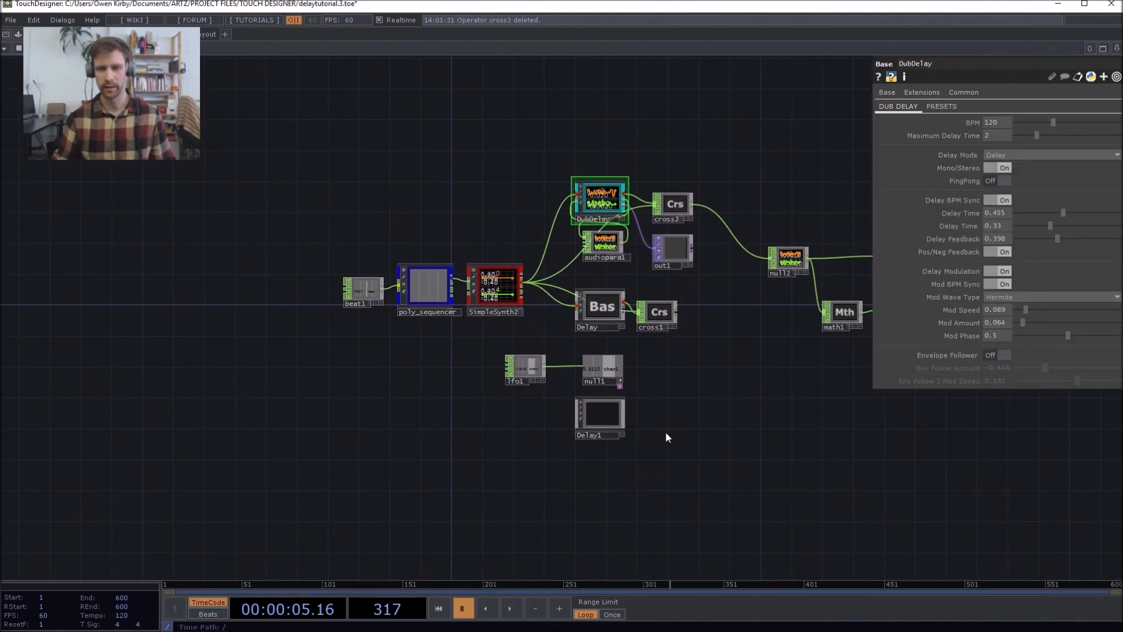
- Enter the Delay1 component and add an In CHOP to its empty network
scroll(669, 438, "up", 4)
left_click(596, 422)
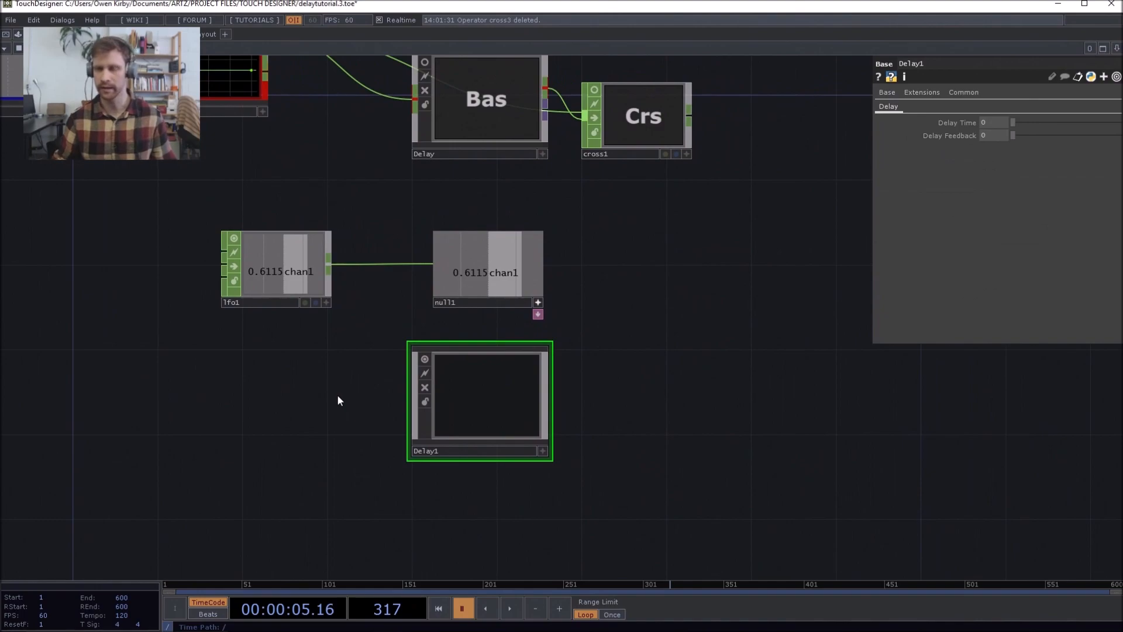
scroll(461, 381, "up", 5)
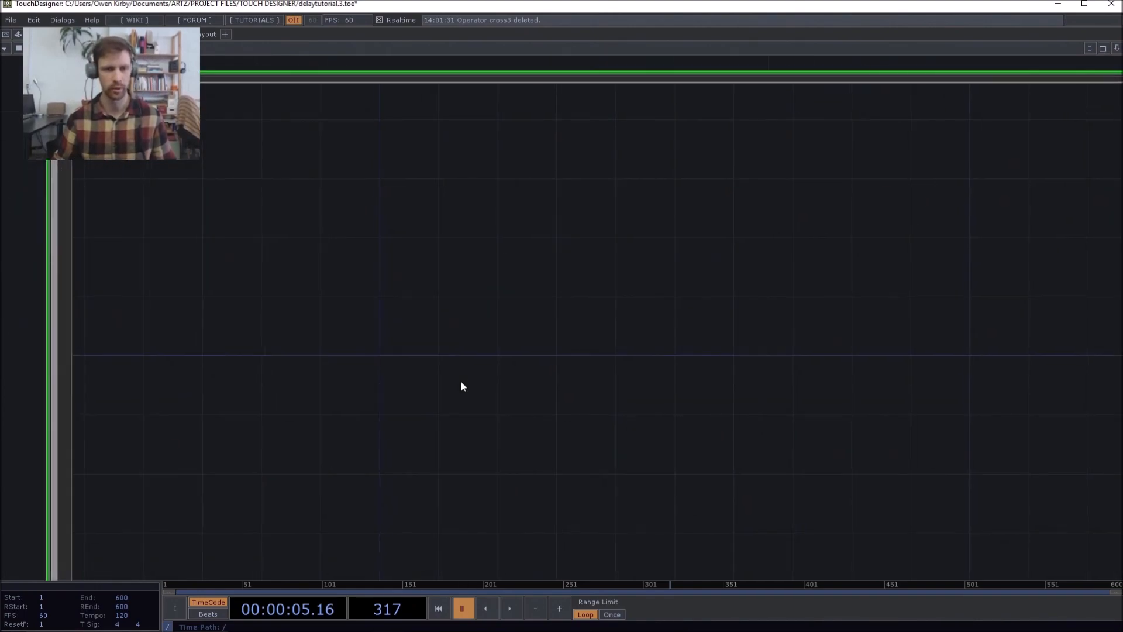
key("Tab")
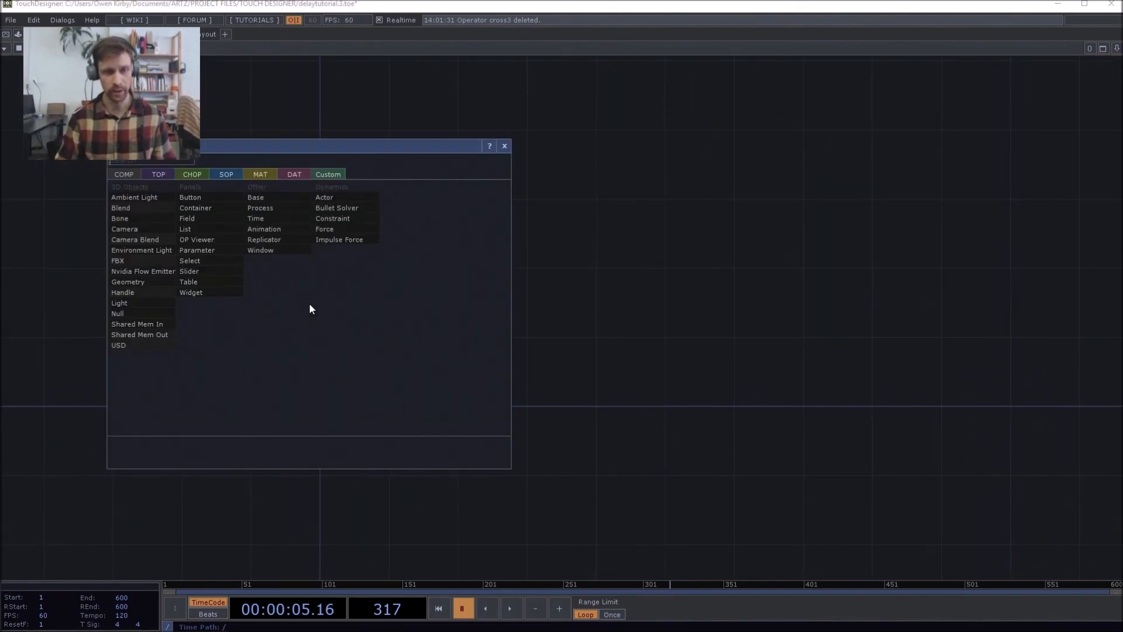
type("in")
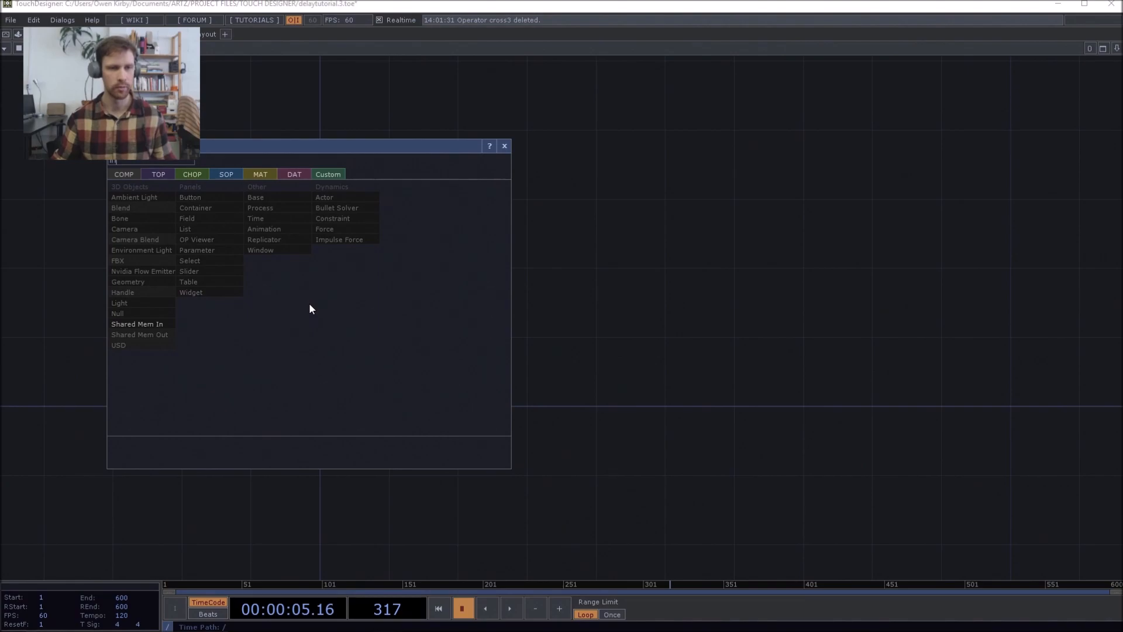
left_click(206, 173)
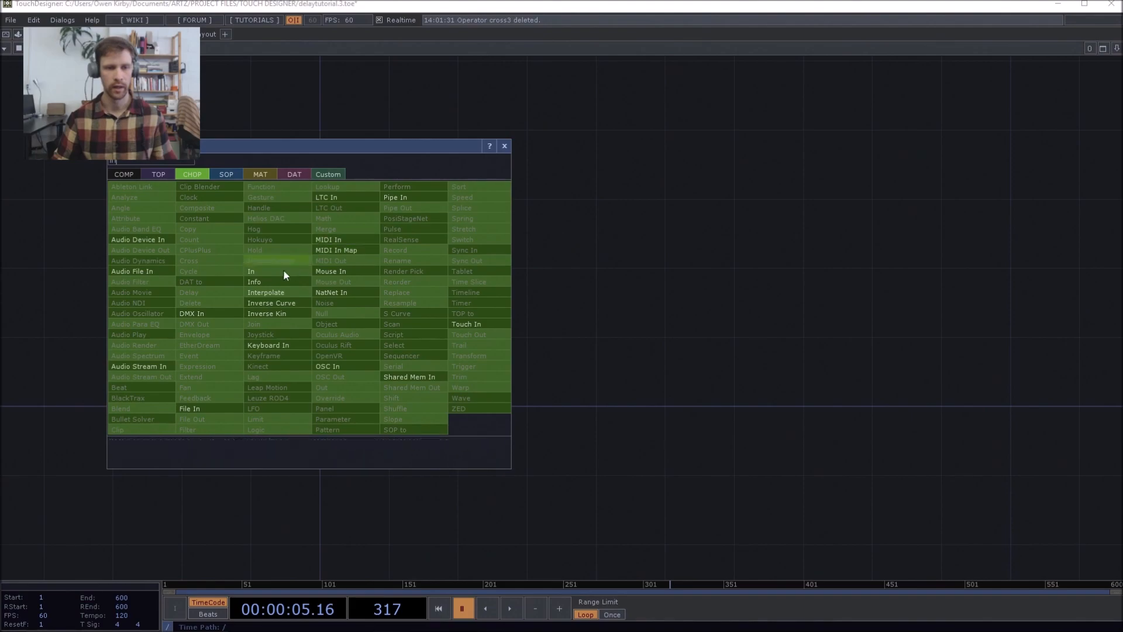
left_click(266, 273)
left_click(345, 373)
left_click_drag(369, 292, 266, 280)
key("ctrl+c")
key("ctrl+v")
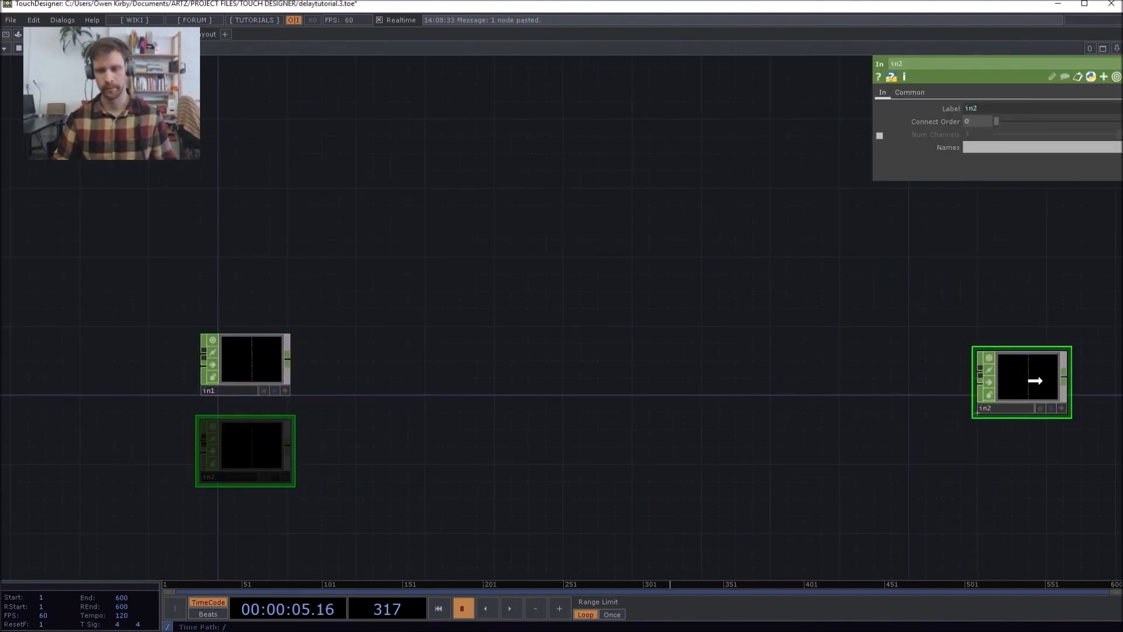
left_click(801, 369)
left_click_drag(559, 294, 358, 296)
left_click_drag(599, 374, 634, 374)
left_click_drag(391, 310, 570, 324)
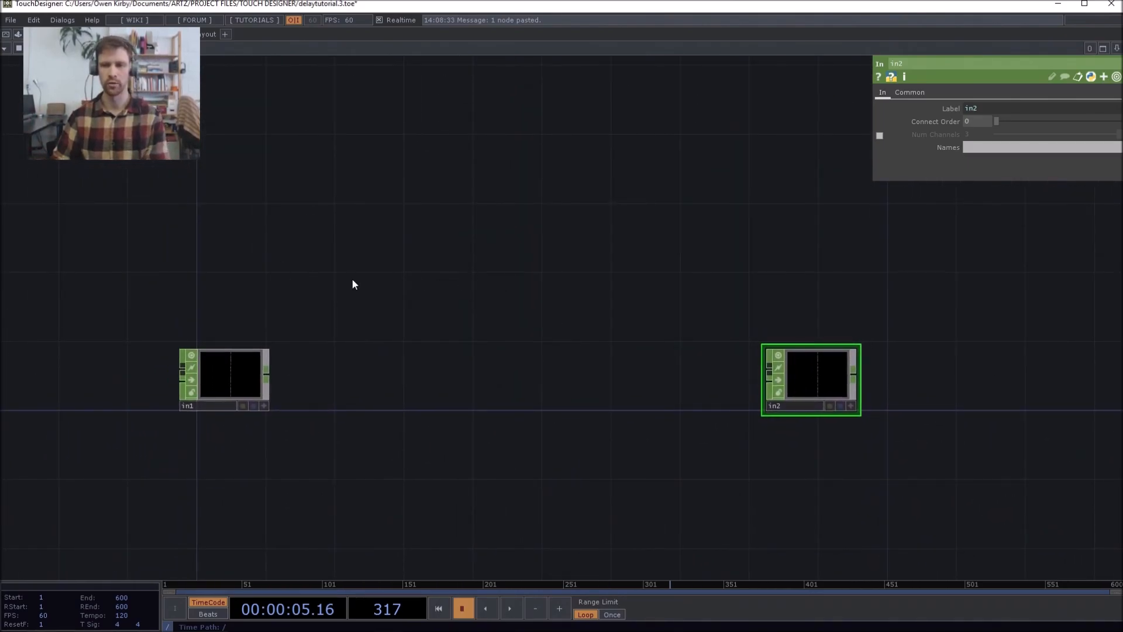
key("Delete")
- Add an Out CHOP in line with in1, leaving a wide gap between the two nodes
key("Tab")
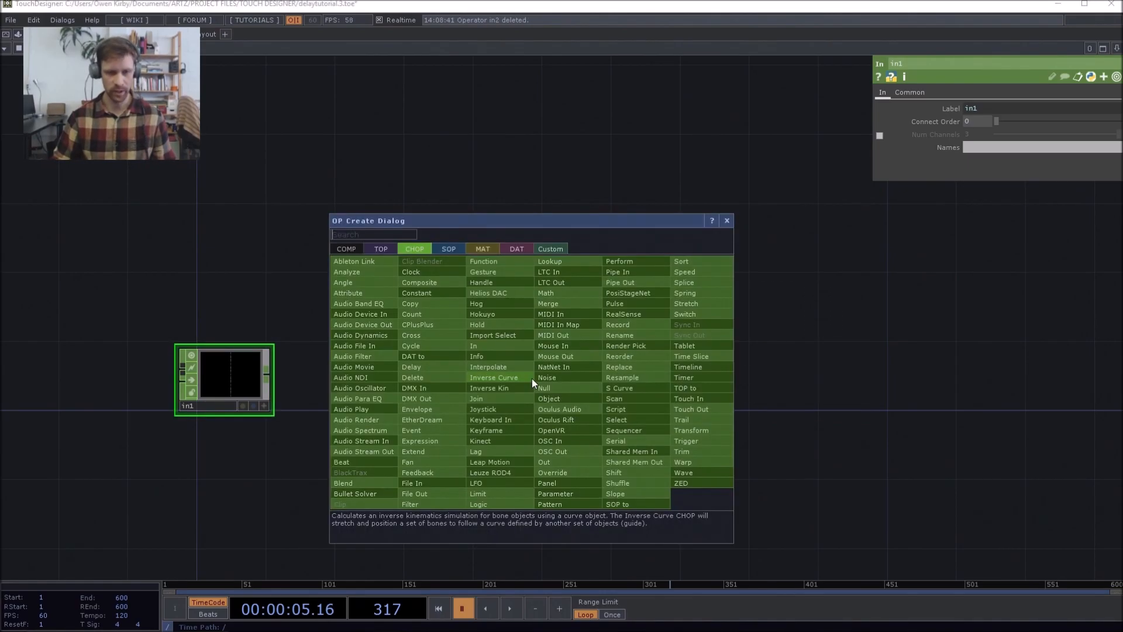
type("out")
left_click(570, 462)
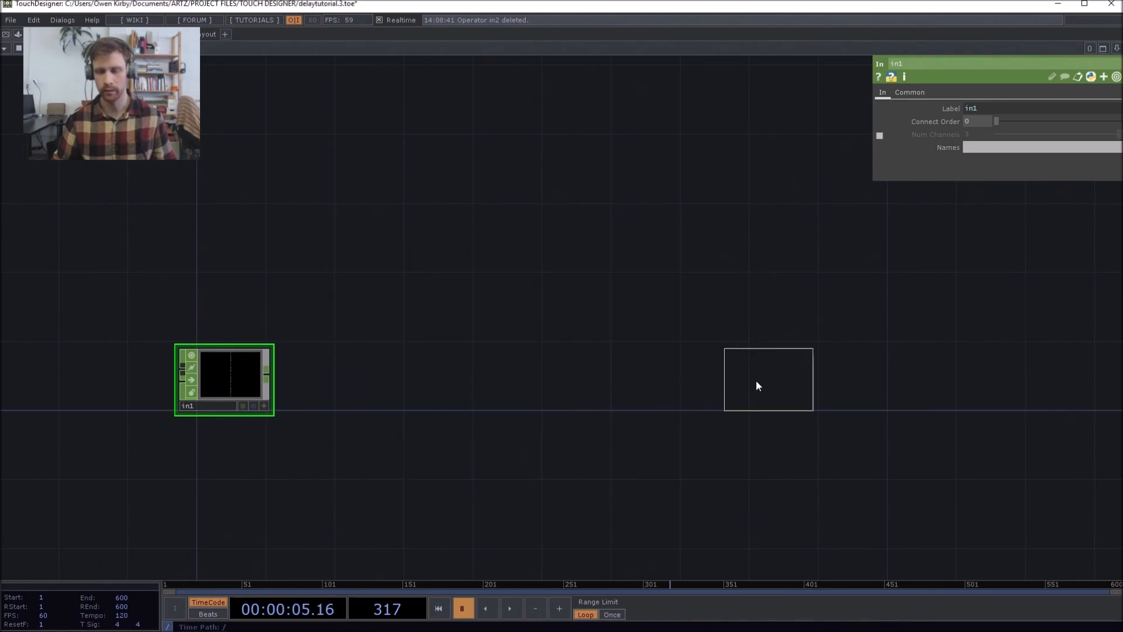
left_click(755, 380)
left_click_drag(441, 310, 556, 317)
- Colour both the in1 and out1 nodes red
right_click_drag(344, 261, 959, 509)
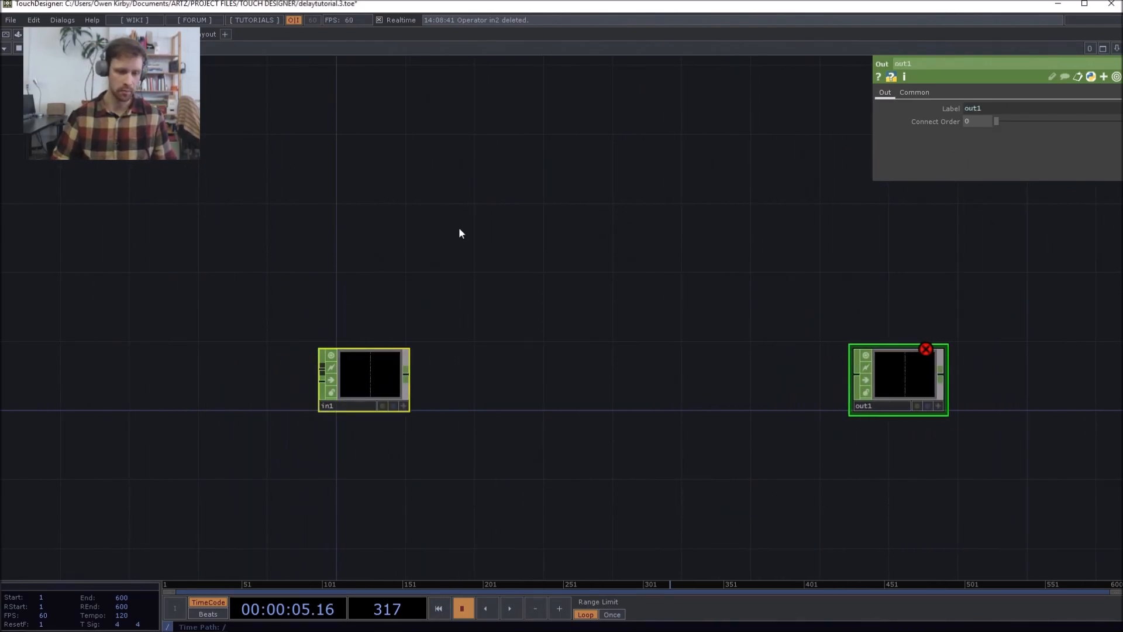
mouse_move(2, 581)
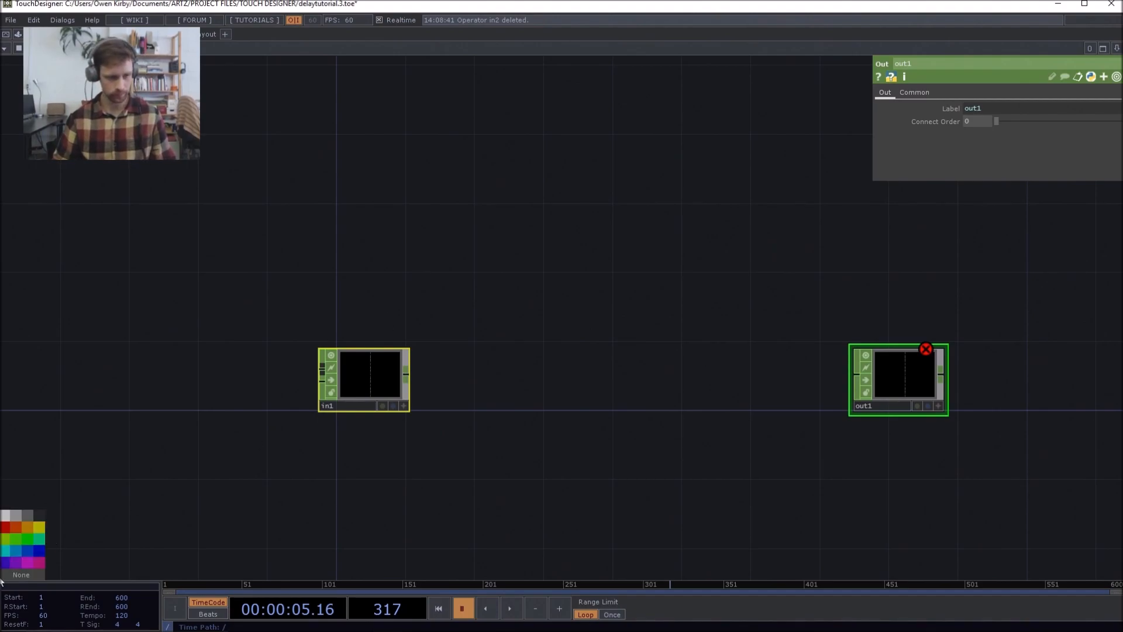
left_click(3, 530)
left_click(180, 359)
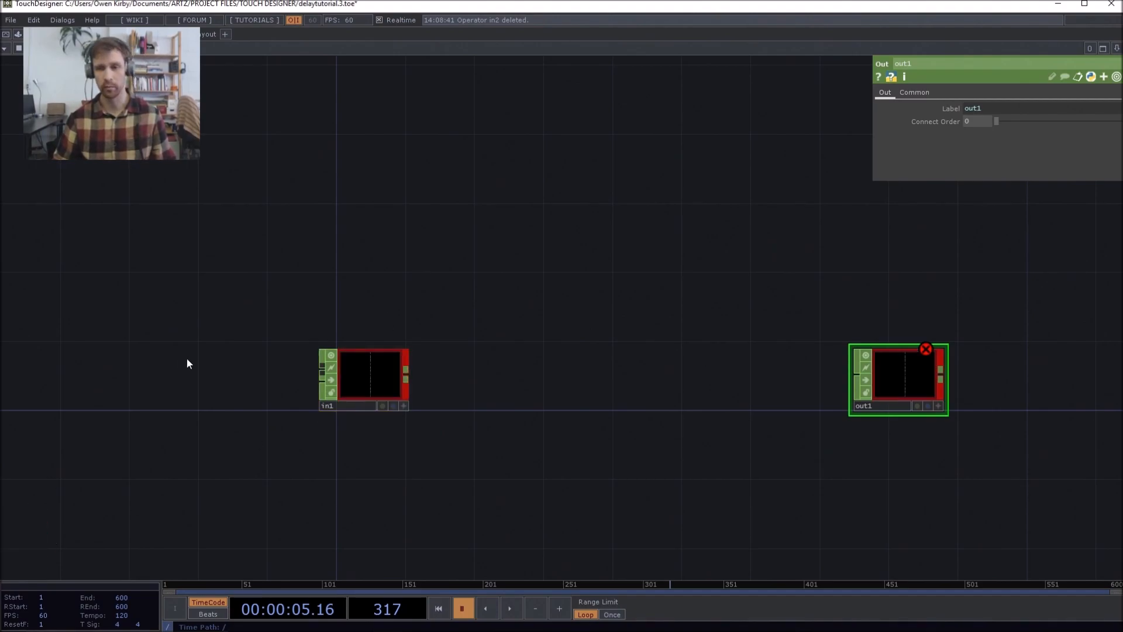
left_click_drag(292, 304, 115, 311)
left_click_drag(345, 309, 406, 301)
left_click_drag(611, 255, 693, 209)
middle_click_drag(694, 208, 470, 304)
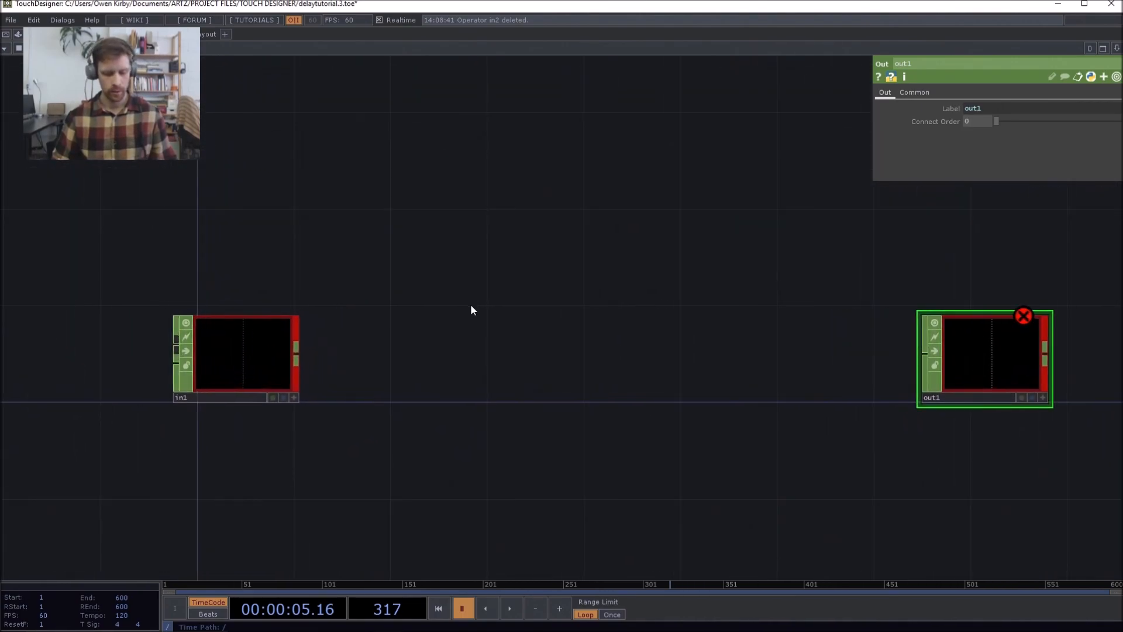
key("Tab")
type("de")
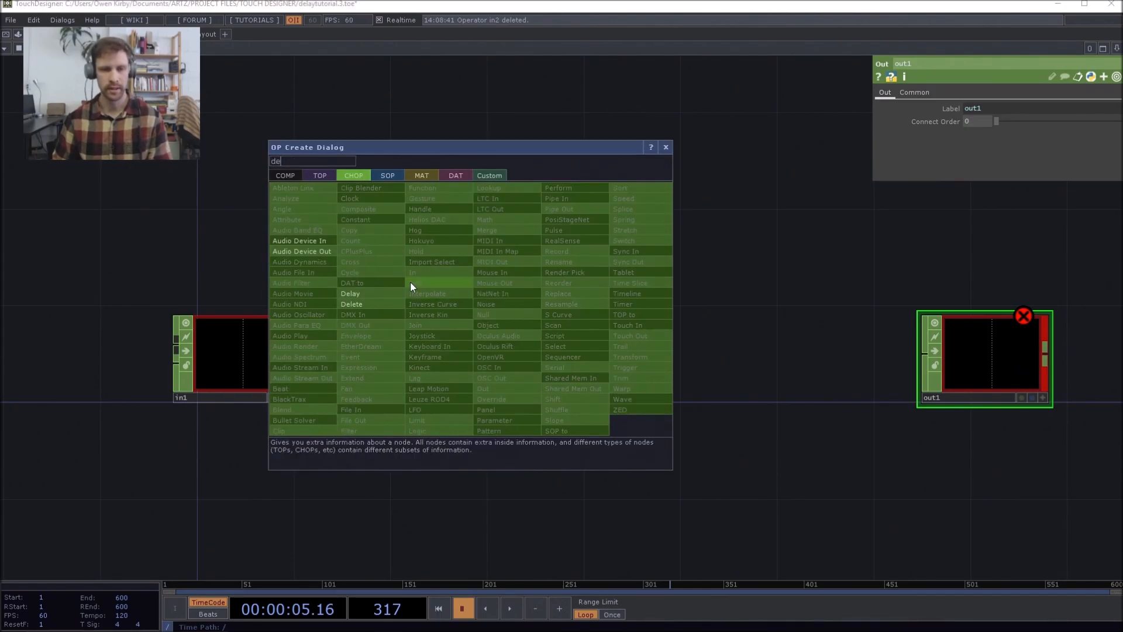
left_click(384, 289)
left_click(598, 236)
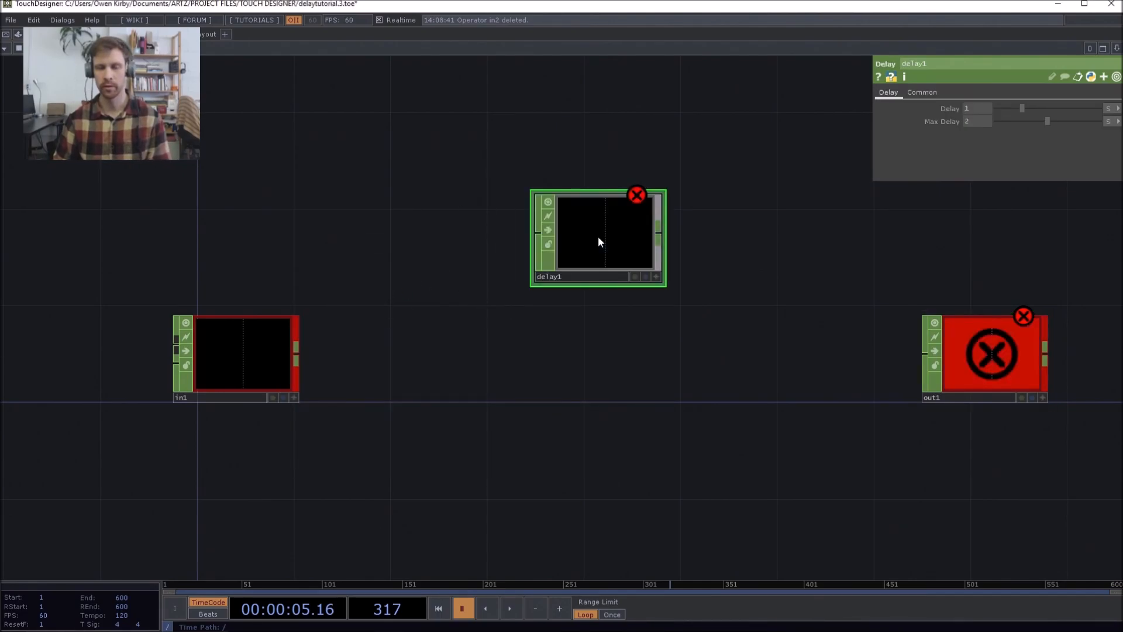
mouse_move(598, 236)
left_mouse_down()
mouse_move(584, 210)
mouse_move(577, 251)
mouse_move(638, 189)
mouse_move(594, 231)
left_mouse_up()
left_click_drag(392, 241, 377, 281)
left_click_drag(573, 281, 528, 331)
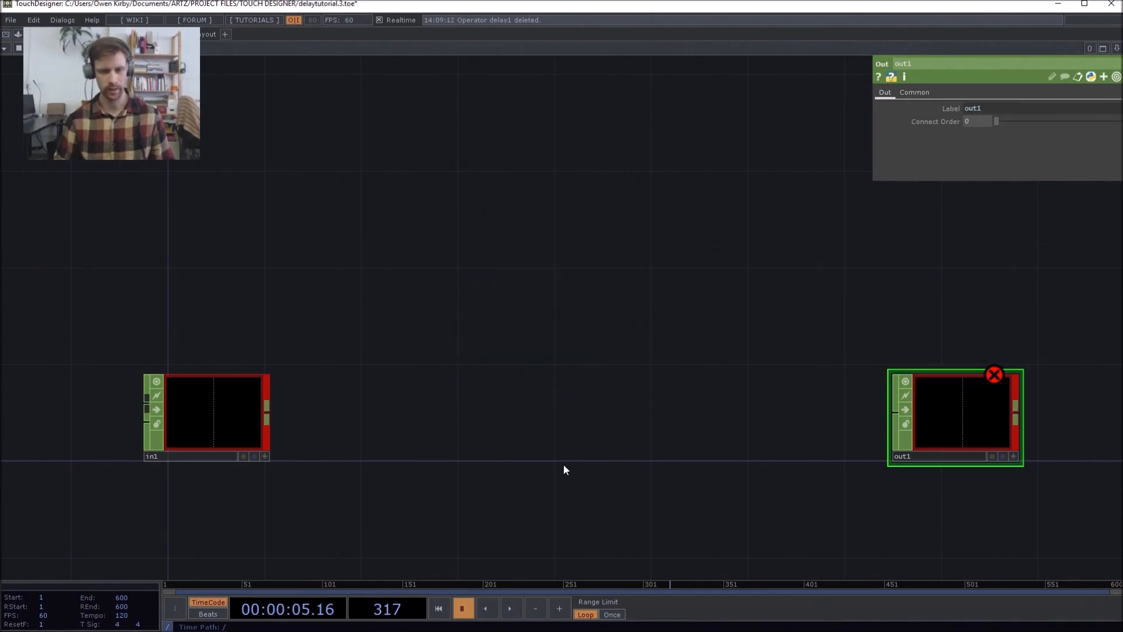
key("Delete")
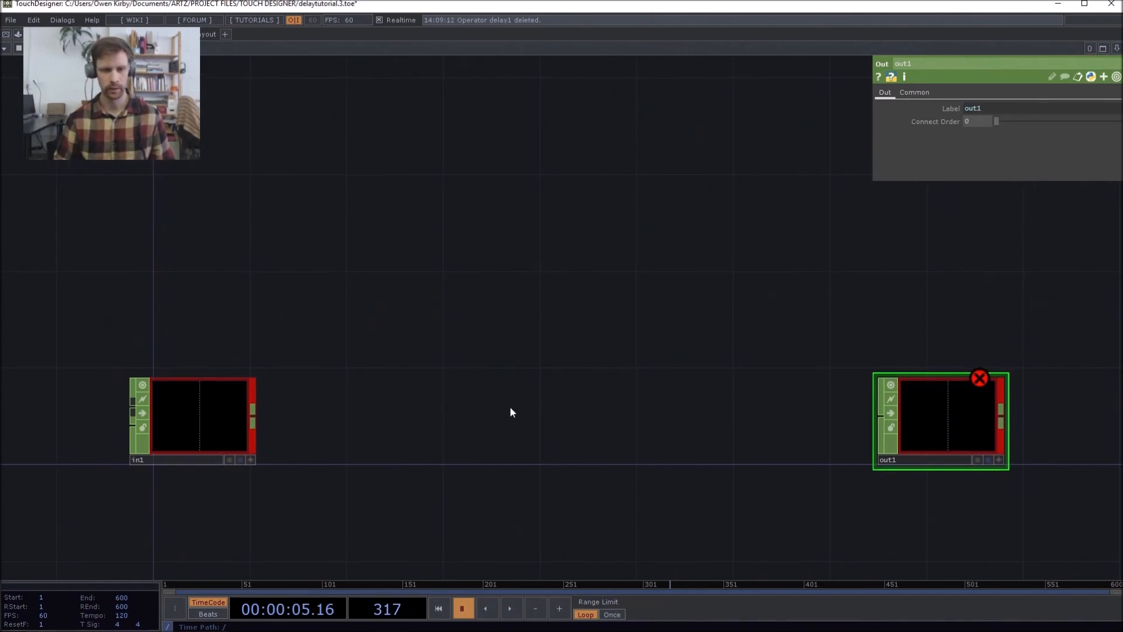
scroll(509, 408, "down", 2)
left_click_drag(508, 408, 458, 407)
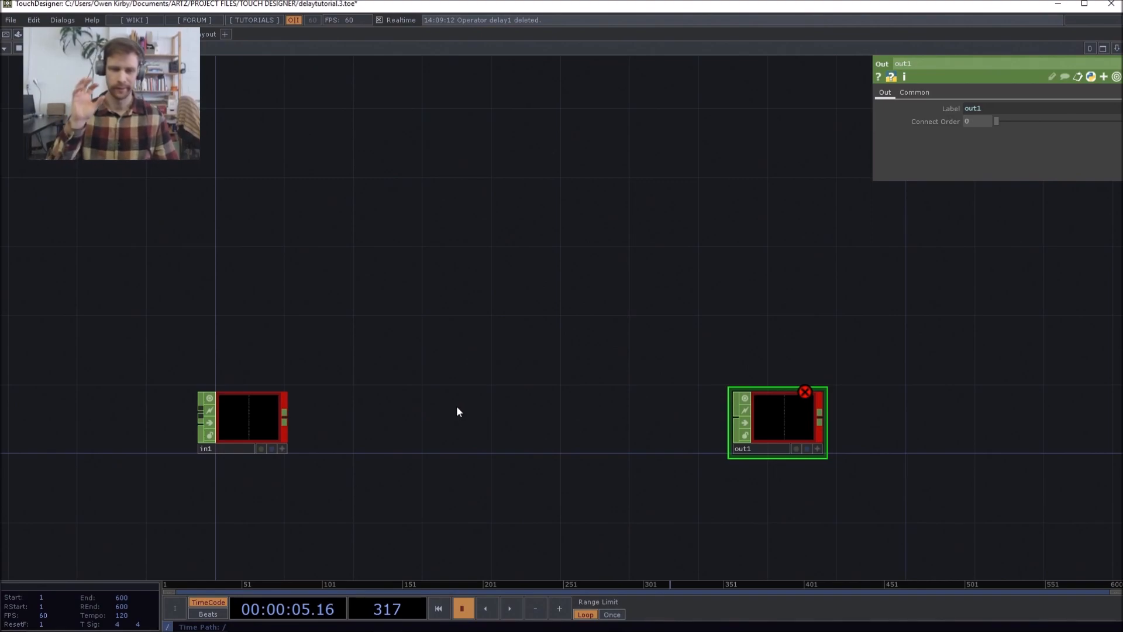
left_click_drag(457, 411, 428, 419)
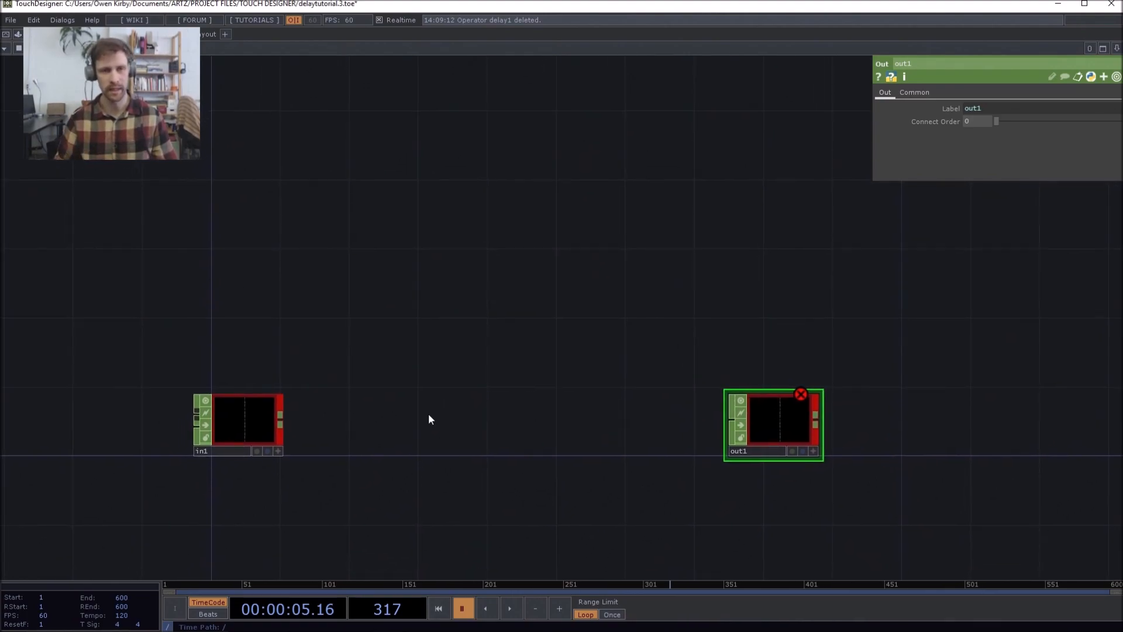
left_click_drag(472, 378, 552, 338)
middle_click_drag(552, 338, 514, 353)
left_click_drag(430, 352, 322, 370)
scroll(299, 374, "down", 3)
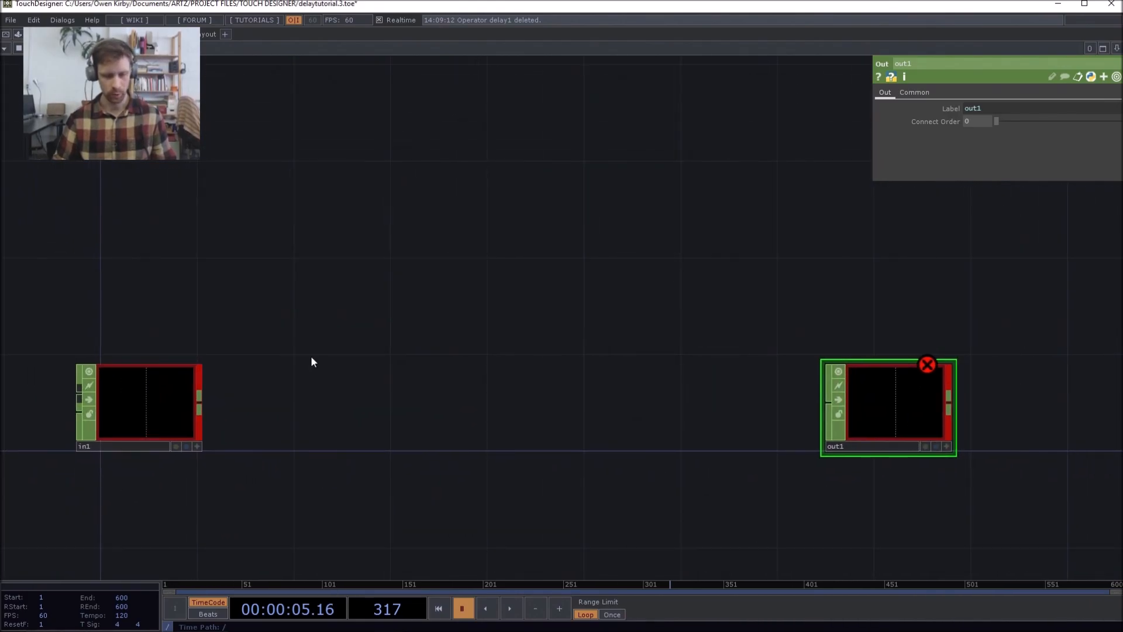
key("Tab")
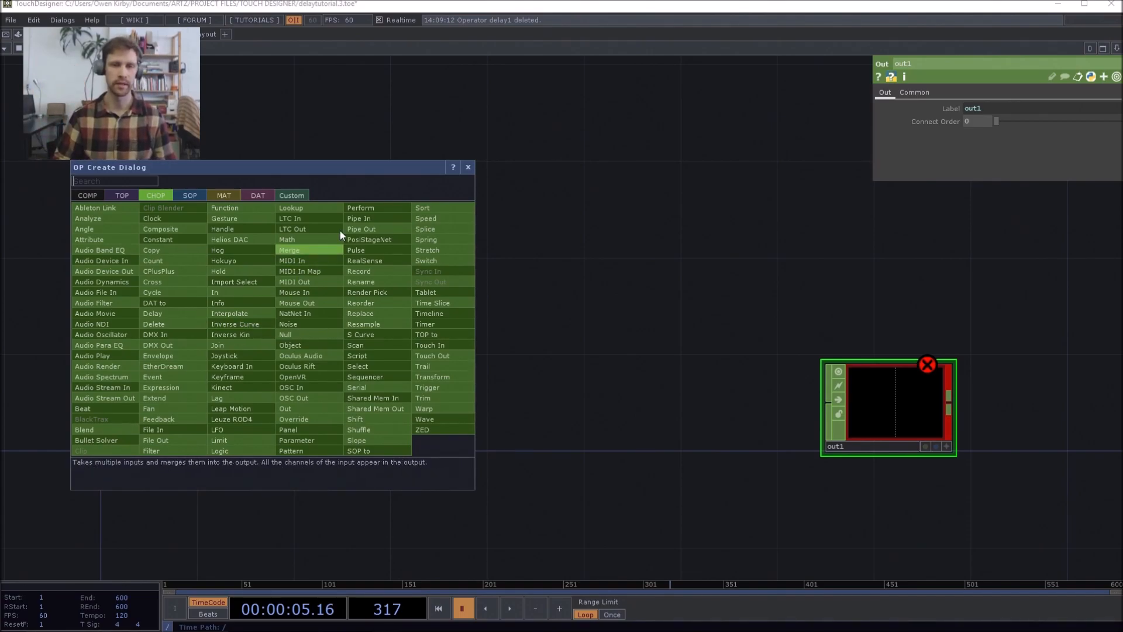
left_click(468, 168)
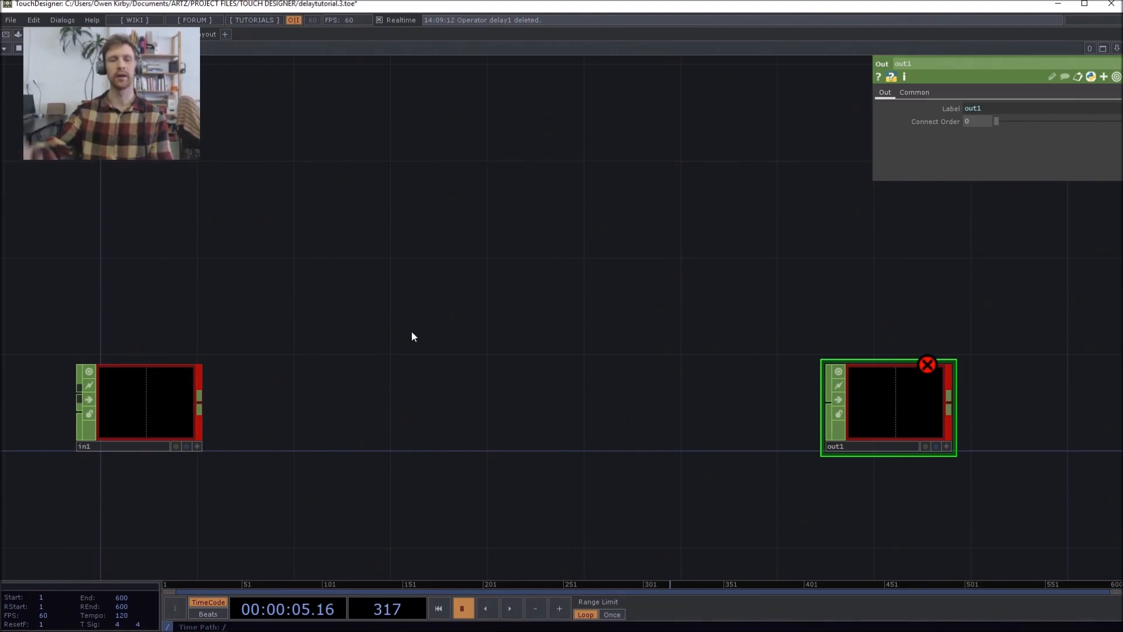
left_click_drag(412, 331, 402, 344)
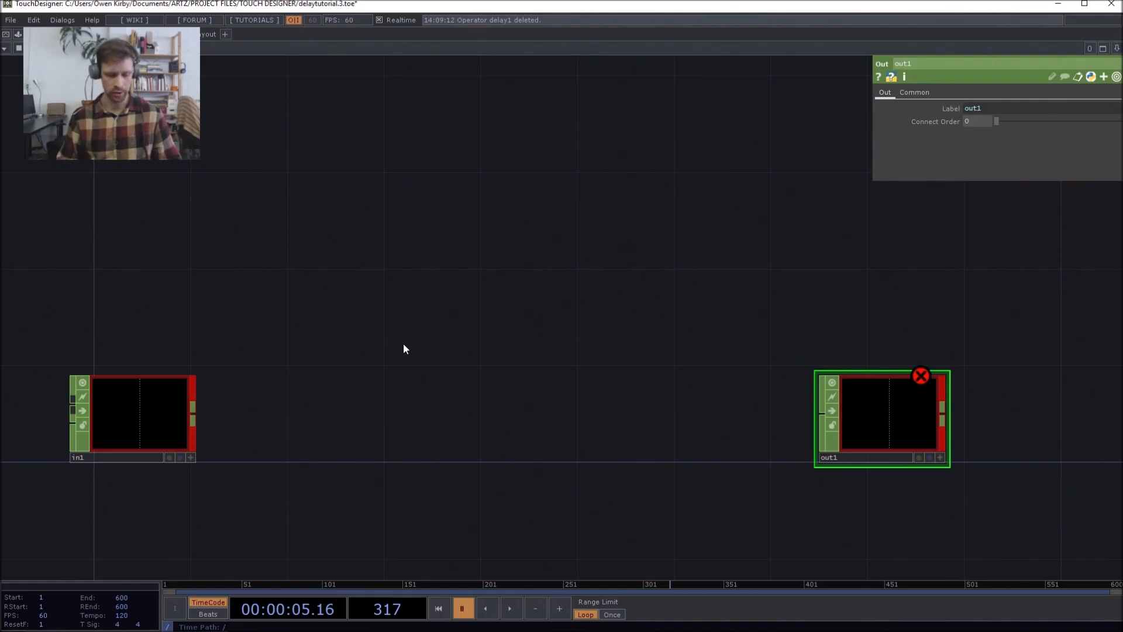
- Add a Trail CHOP between in1 and out1 and feed it from in1
key("Tab")
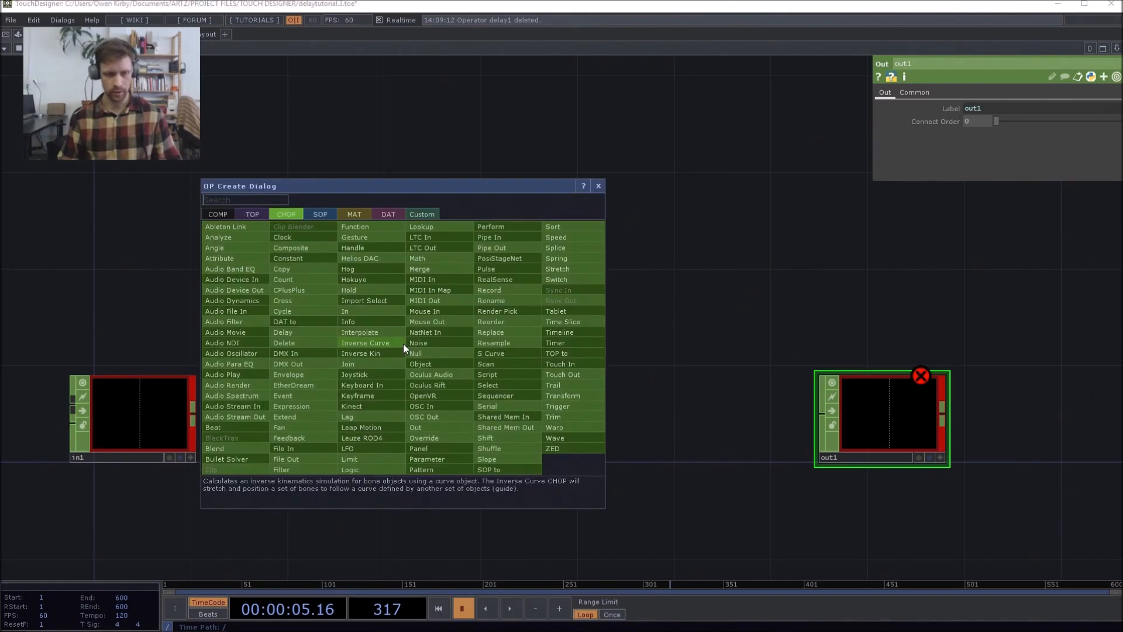
type("tr")
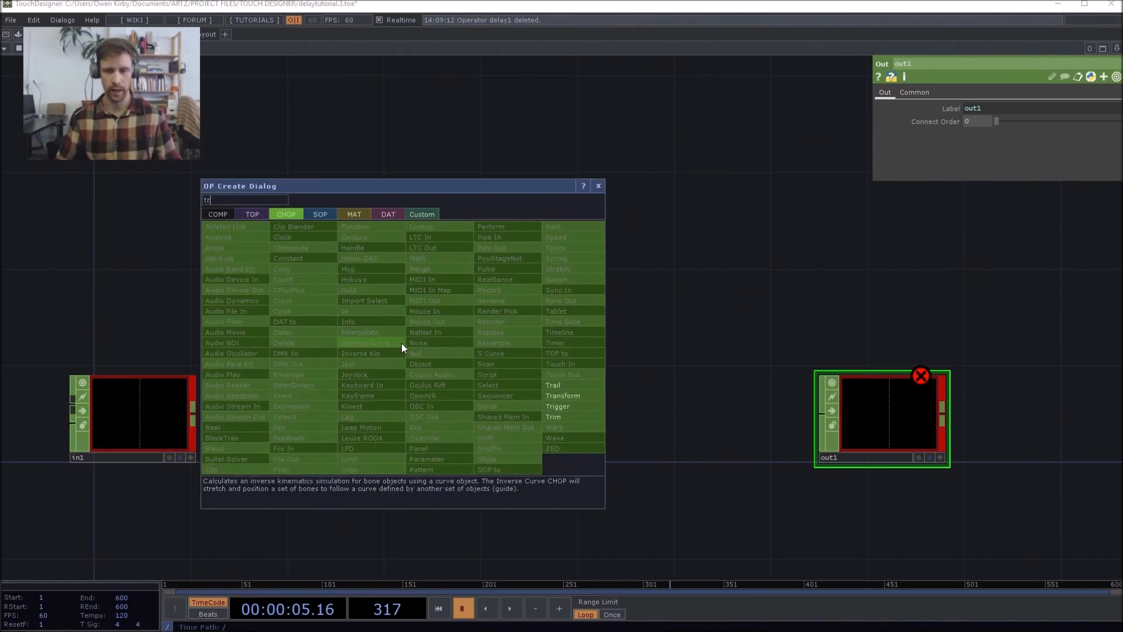
left_click(566, 386)
left_click(578, 414)
left_click_drag(570, 415, 472, 418)
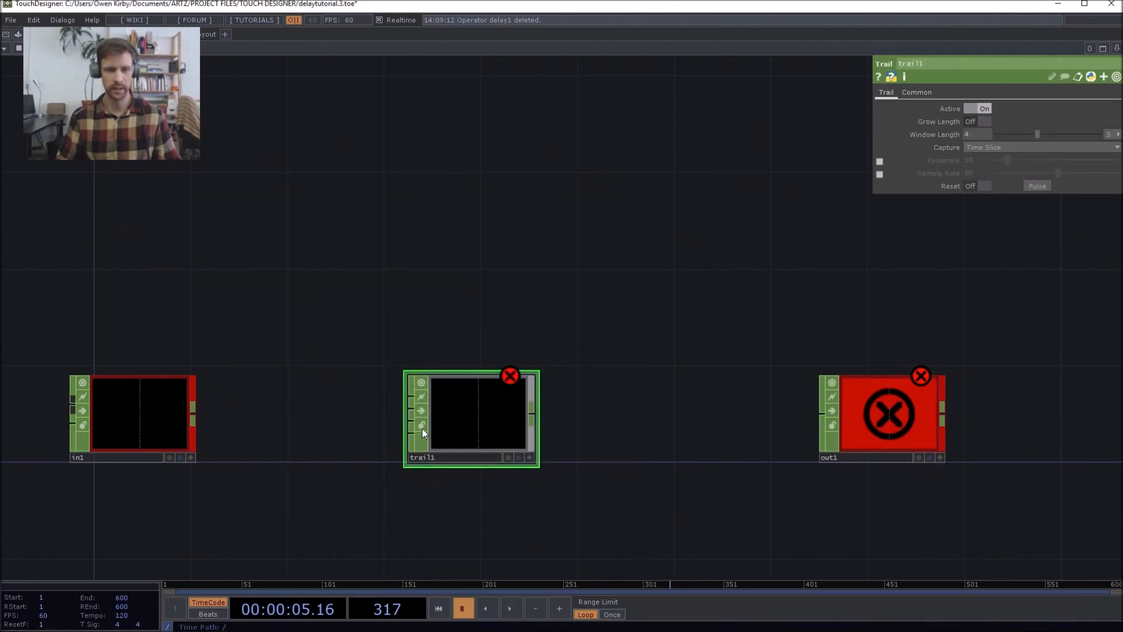
left_click(411, 404)
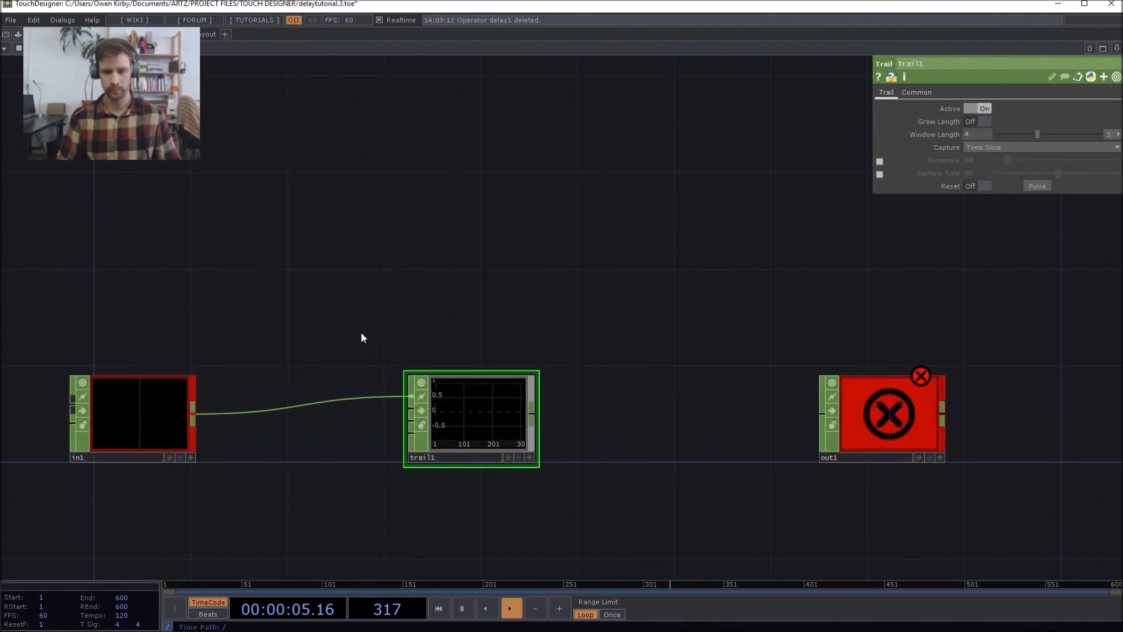
- Connect SimpleSynth2's output to the Delay1 component's input in the parent network and return inside Delay1
scroll(574, 319, "down", 5)
scroll(565, 335, "down", 6)
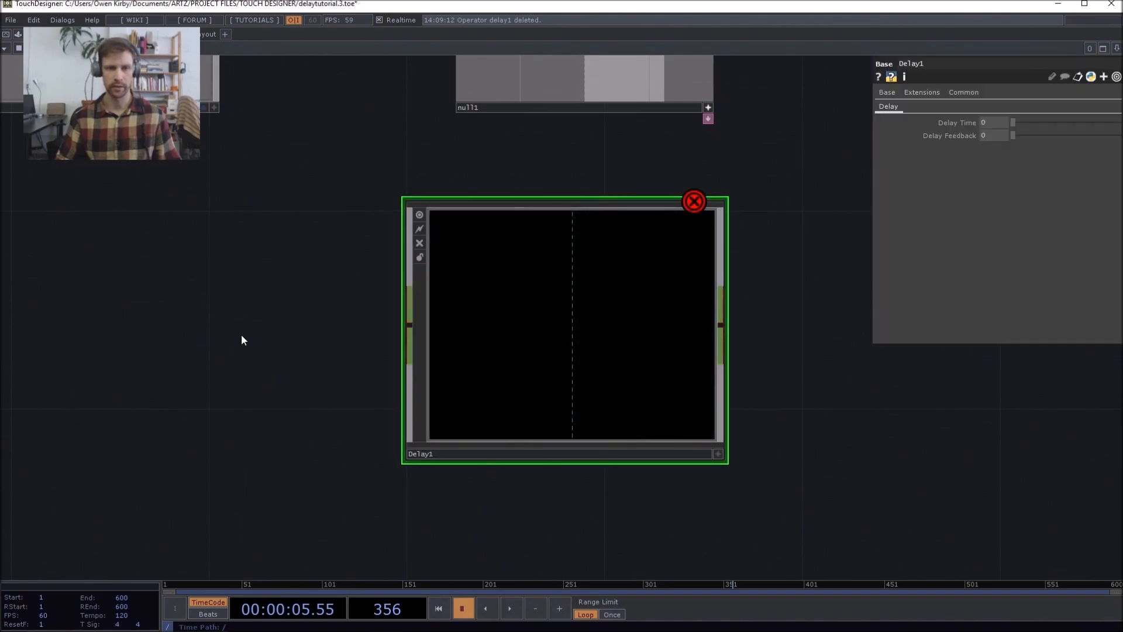
left_click(447, 263)
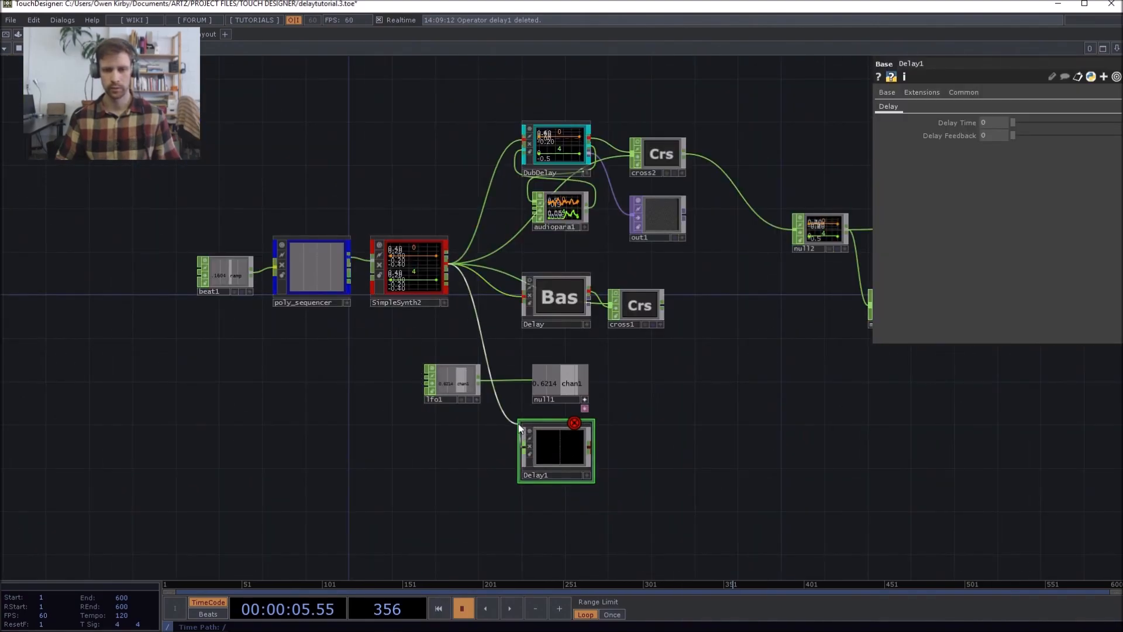
left_click(522, 447)
scroll(538, 434, "up", 8)
scroll(413, 246, "up", 5)
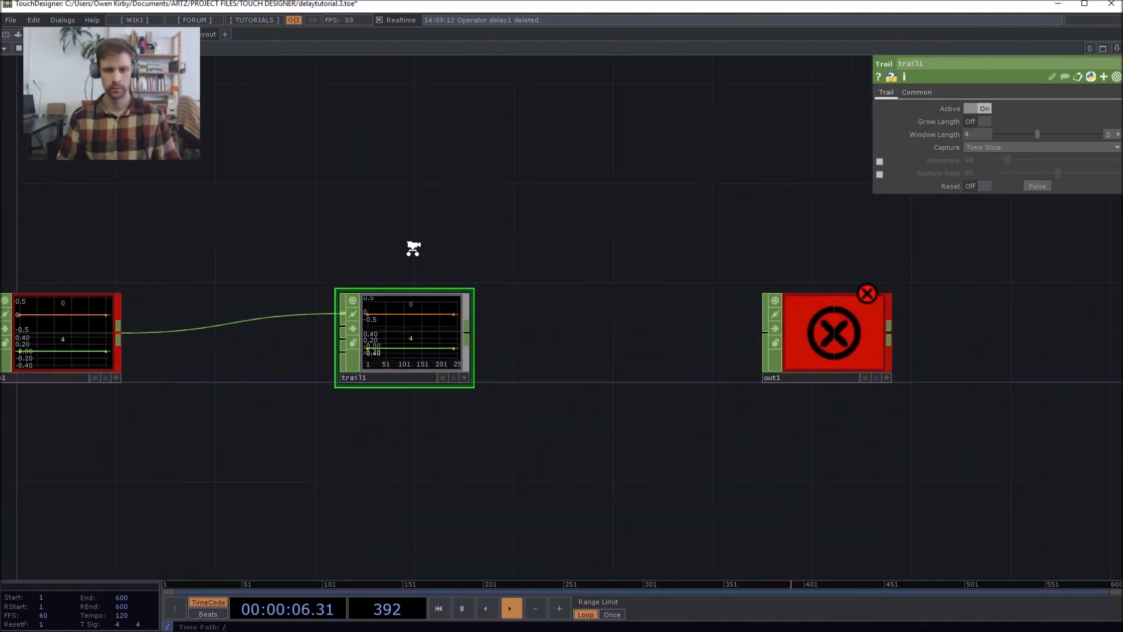
- Examine the parent network around Delay1 and return to the network inside it
left_click_drag(413, 247, 461, 261)
scroll(640, 209, "down", 3)
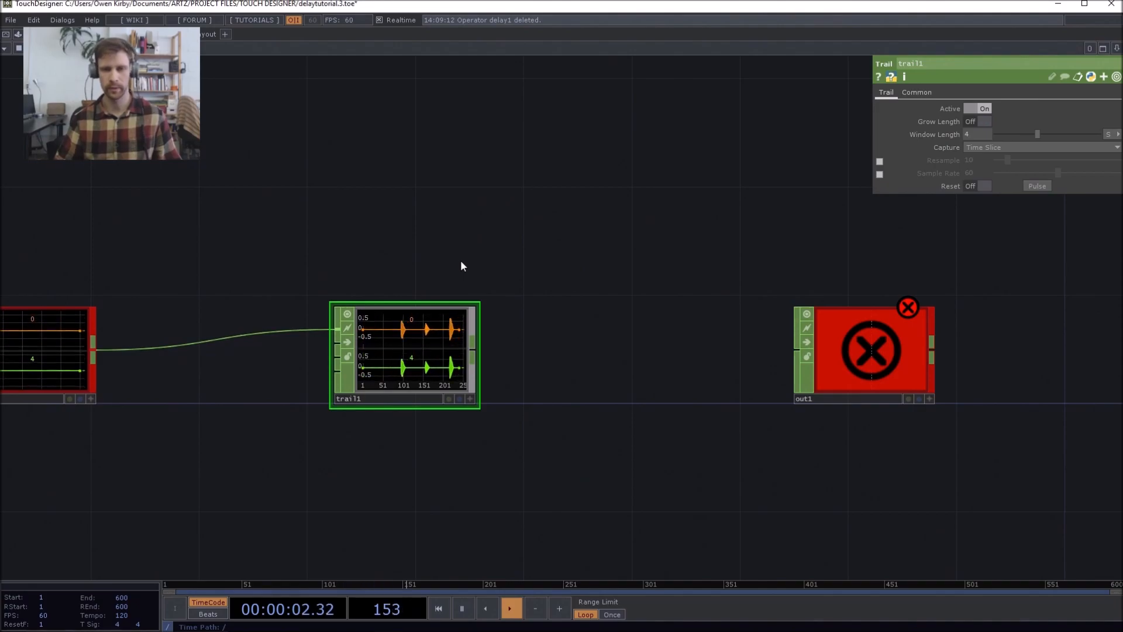
scroll(461, 260, "down", 8)
scroll(244, 314, "down", 8)
left_click_drag(403, 268, 436, 363)
scroll(371, 270, "up", 3)
scroll(370, 271, "up", 2)
left_click_drag(490, 294, 430, 322)
key("space")
right_click(490, 278)
left_click(511, 311)
left_click_drag(531, 357, 714, 172)
scroll(328, 479, "up", 8)
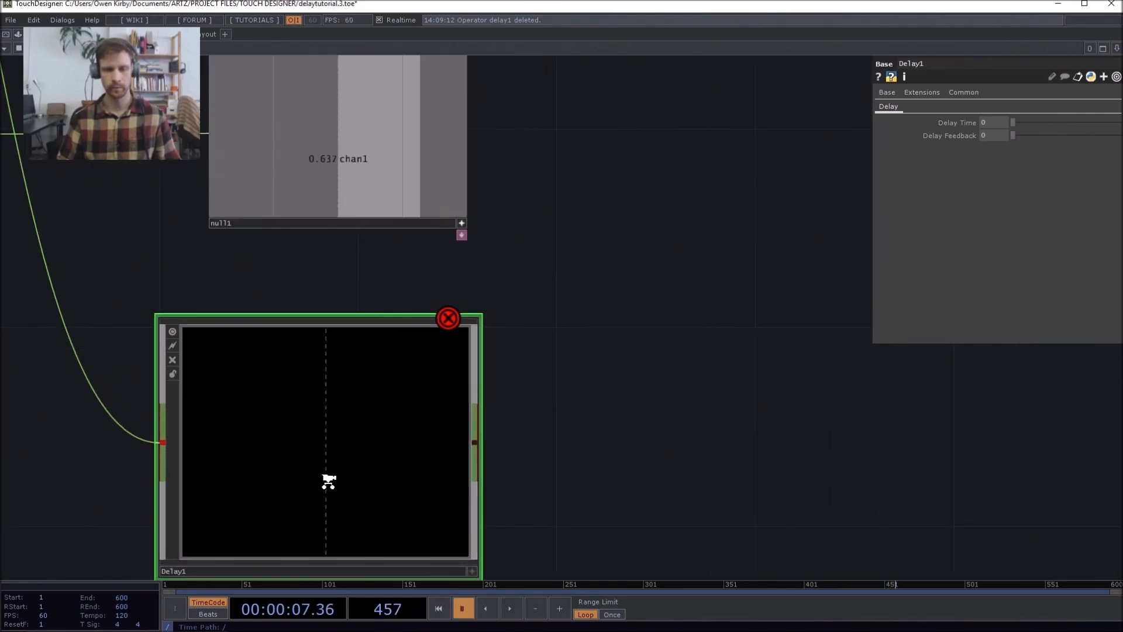
scroll(422, 222, "up", 2)
scroll(423, 223, "up", 2)
key("space")
left_click_drag(585, 234, 812, 244)
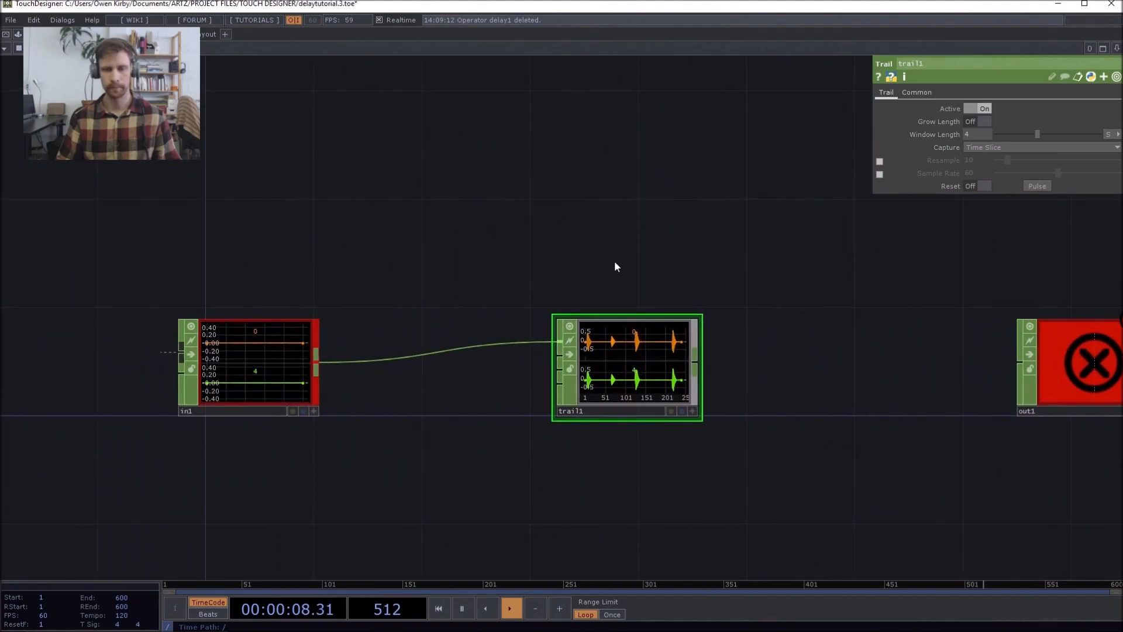
- Examine trail1's recorded waveform and its operator info, including length and sample rate
left_click_drag(636, 316, 587, 263)
scroll(587, 263, "up", 4)
scroll(554, 234, "down", 2)
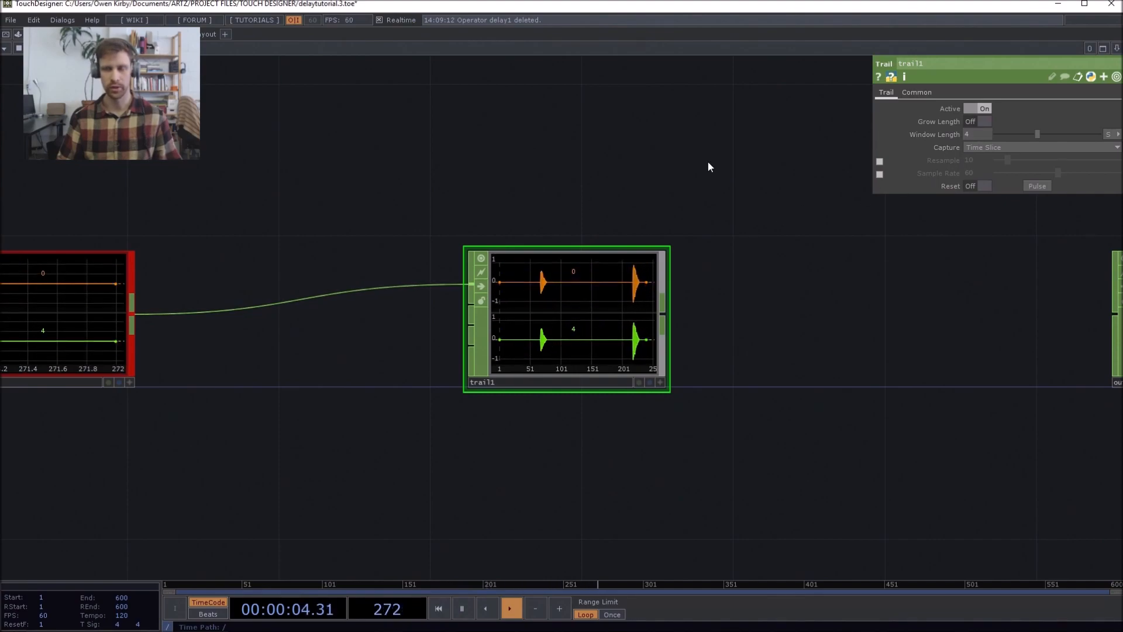
middle_click(578, 300)
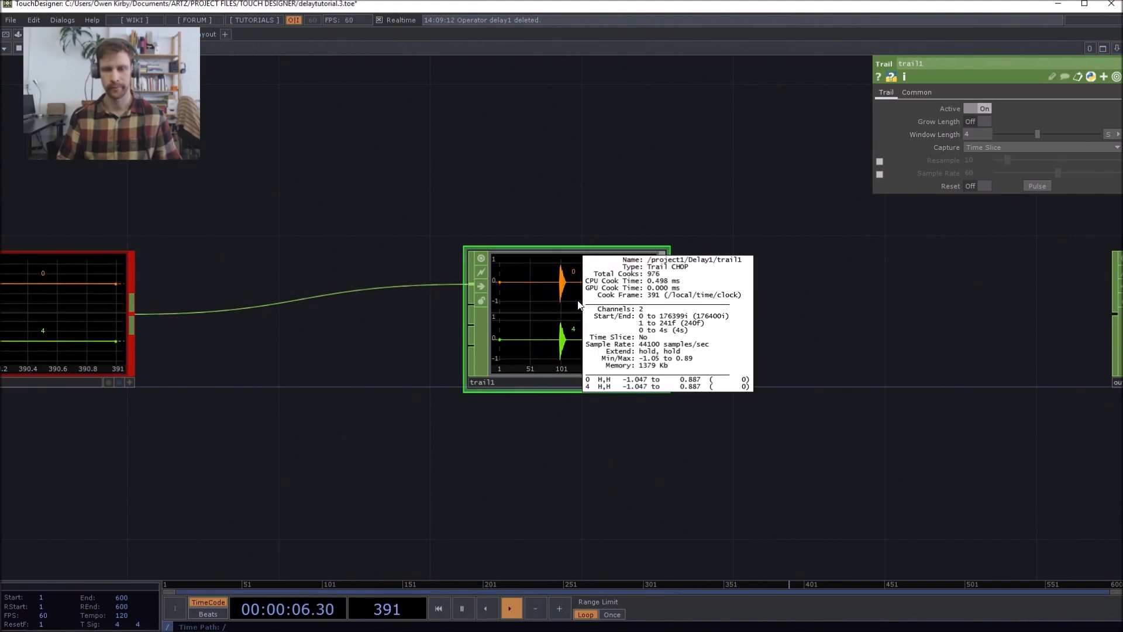
left_click_drag(575, 225, 577, 276)
left_click_drag(668, 194, 582, 245)
scroll(754, 150, "down", 3)
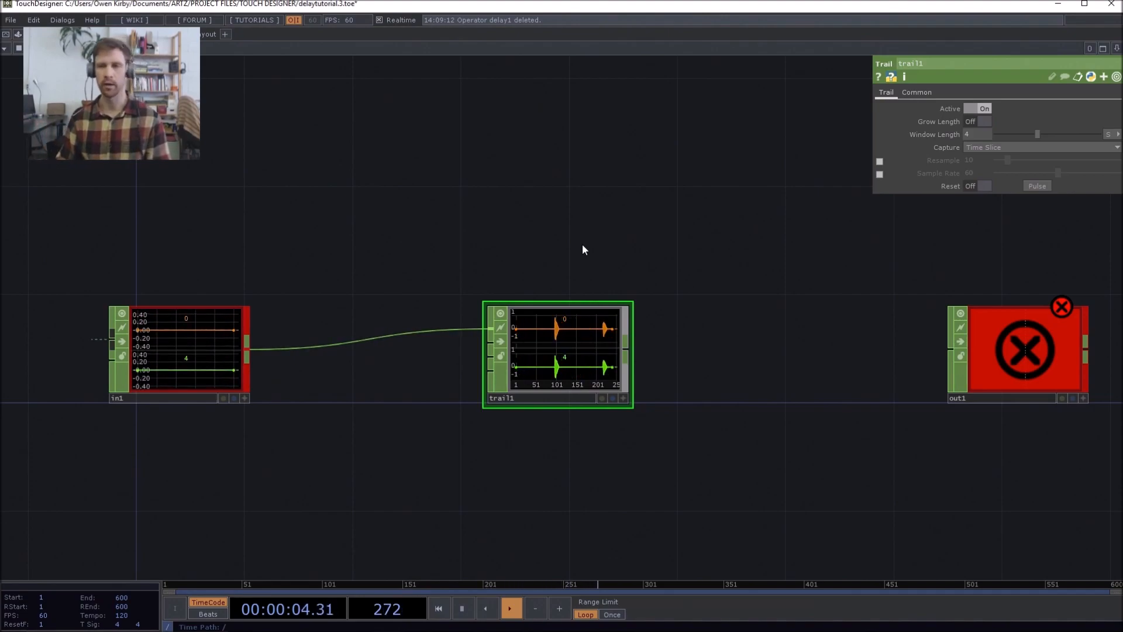
mouse_move(582, 244)
left_mouse_down()
mouse_move(524, 268)
mouse_move(579, 230)
left_mouse_up()
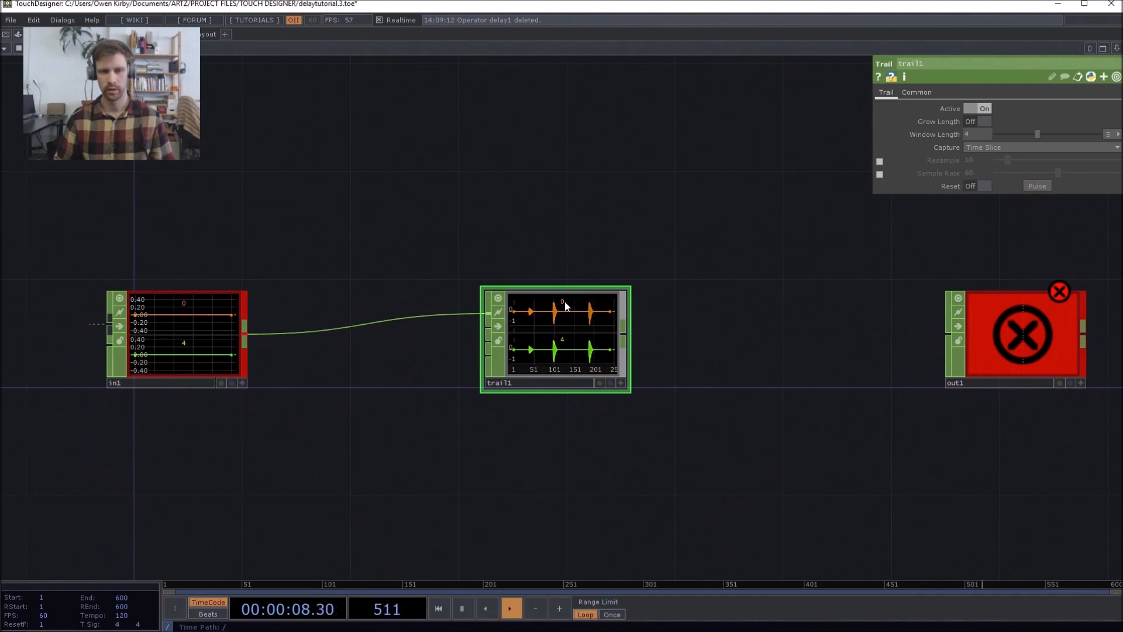
scroll(555, 307, "up", 3)
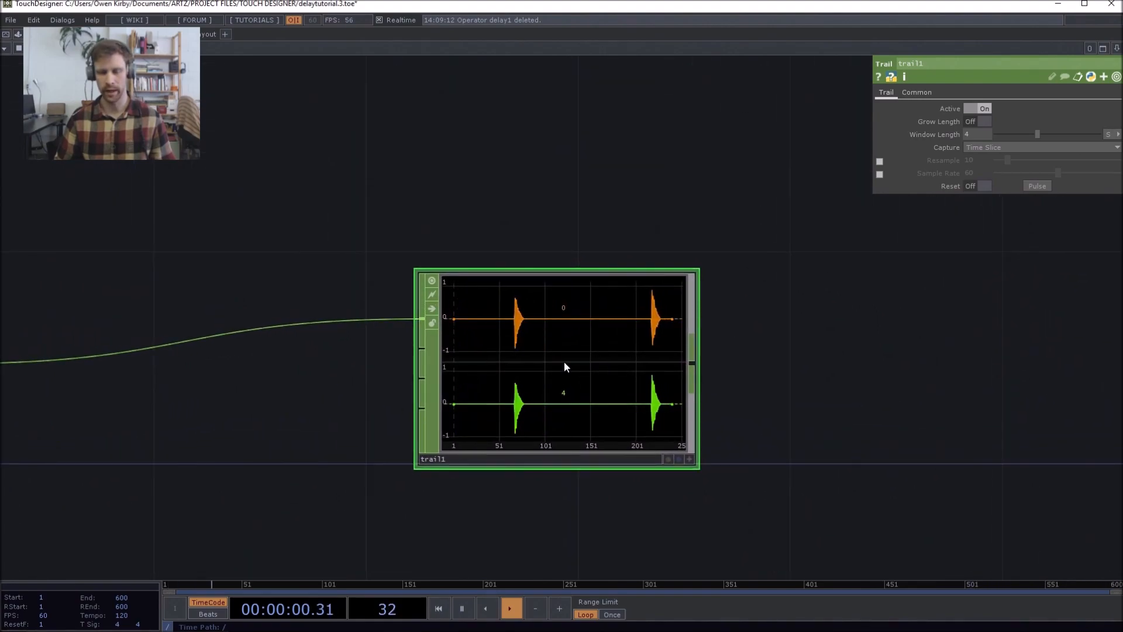
scroll(610, 331, "down", 2)
scroll(608, 330, "down", 2)
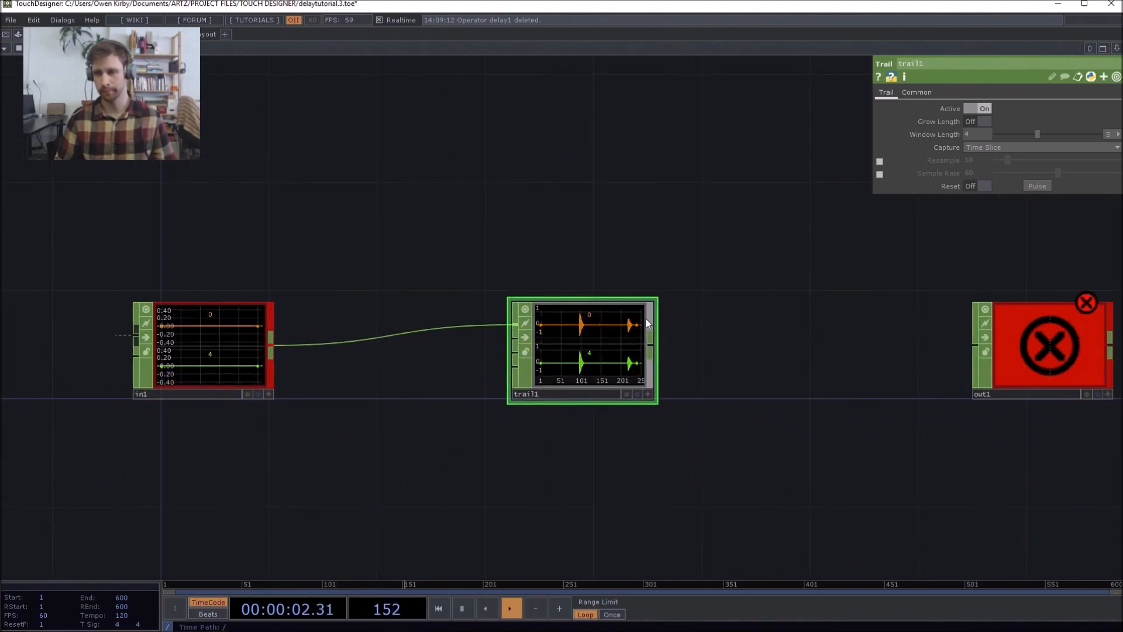
left_click_drag(613, 273, 599, 275)
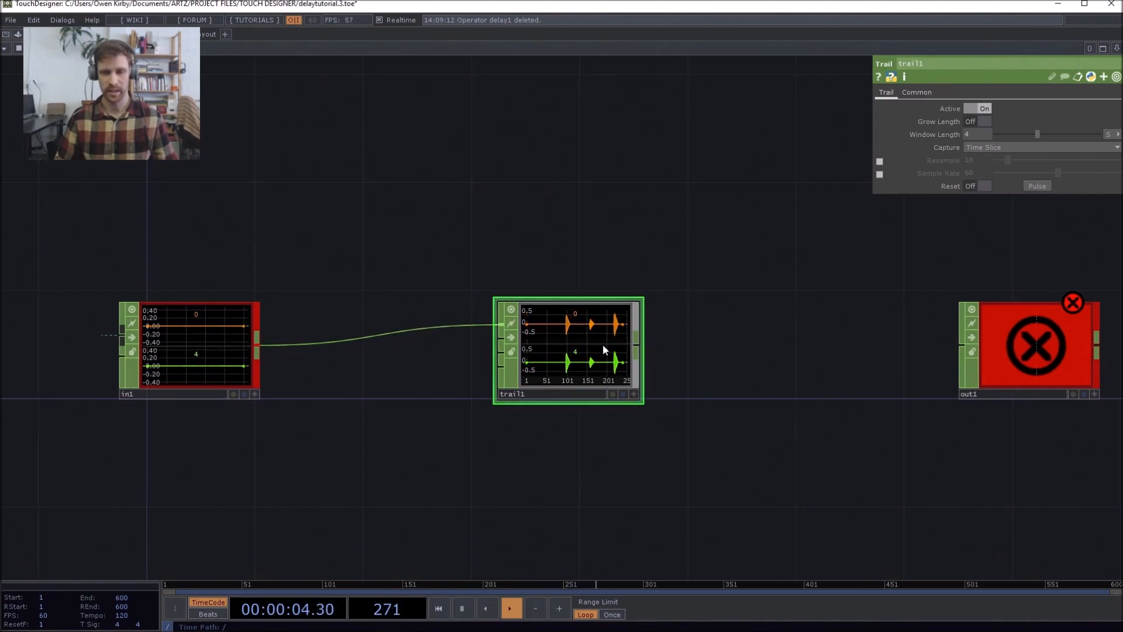
- Connect trail1 to out1 and add a Lookup CHOP just above the wire between them
left_click_drag(636, 350, 959, 345)
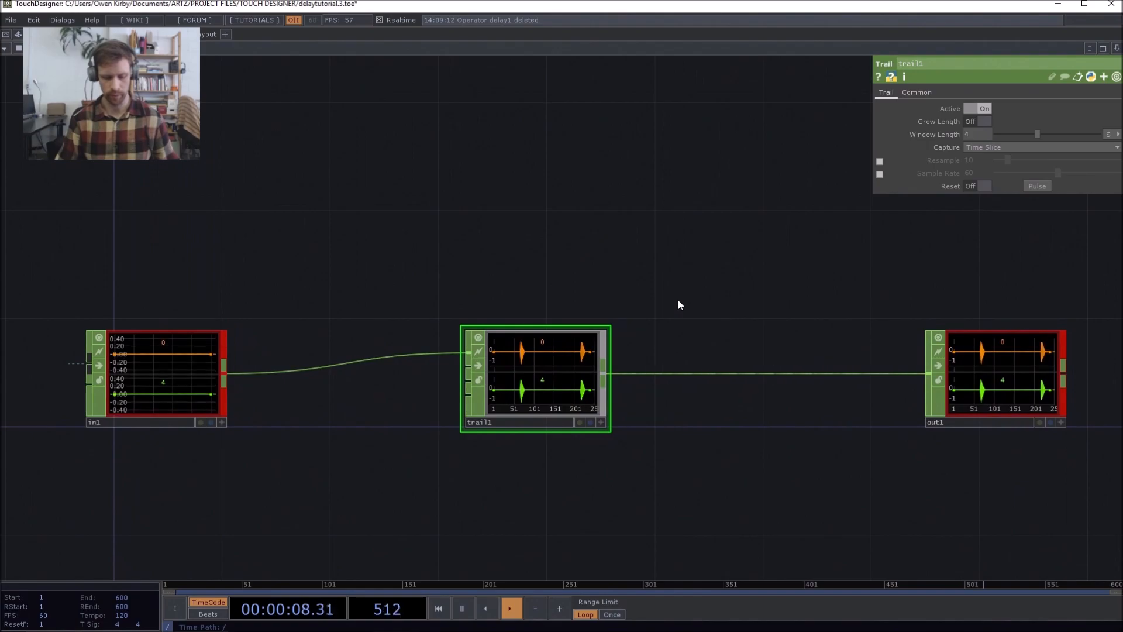
key("Tab")
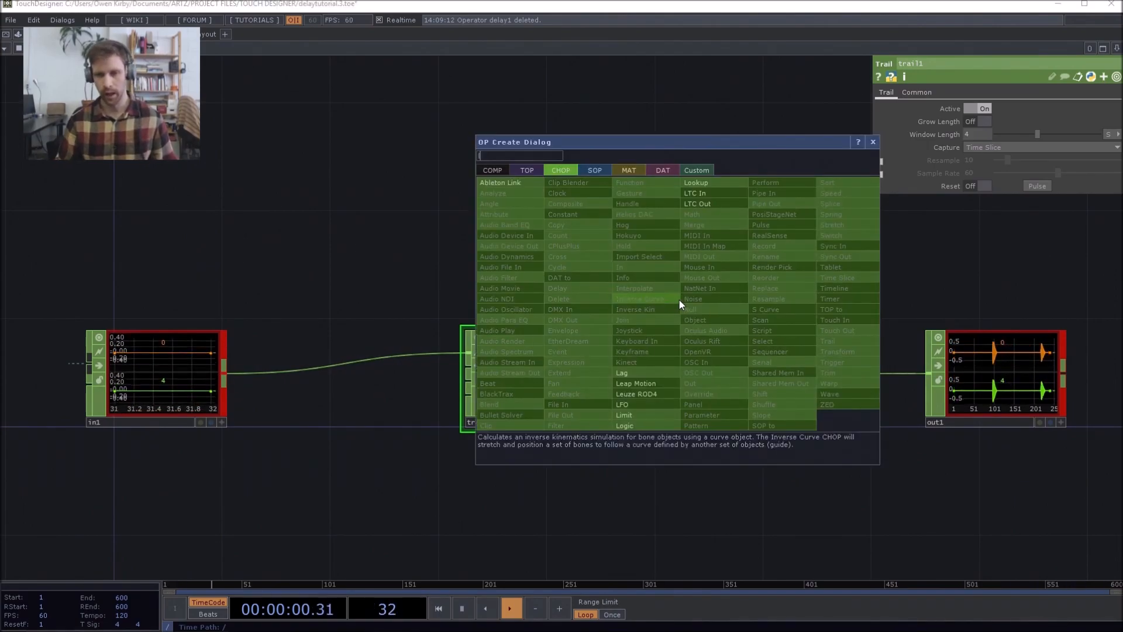
left_click(696, 184)
left_click(705, 303)
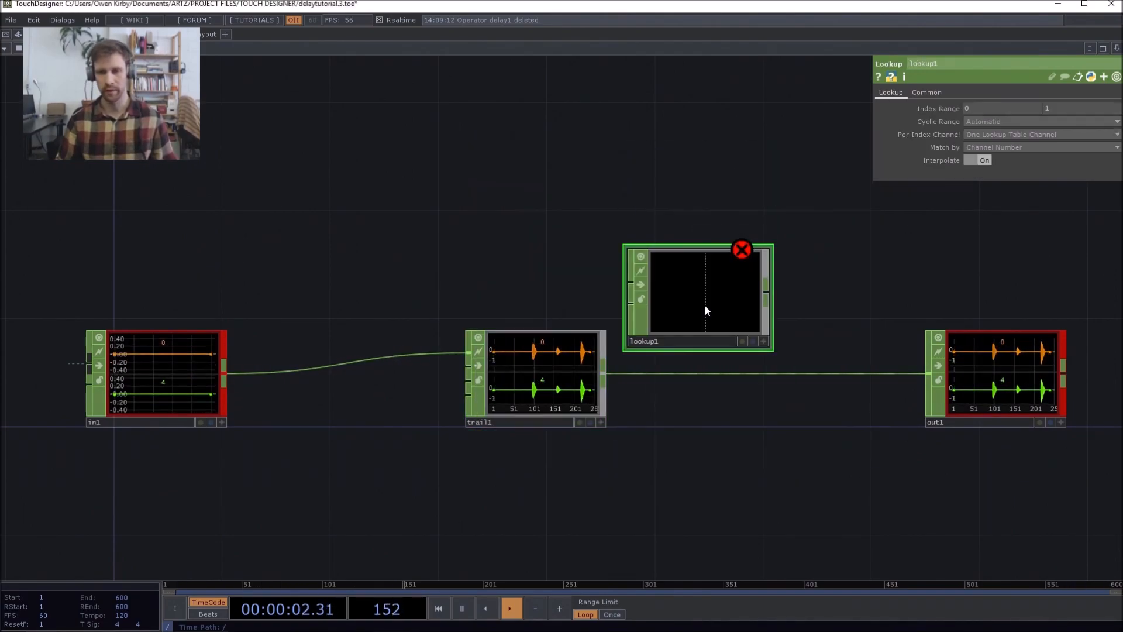
left_click_drag(705, 304, 728, 317)
- Wire trail1 into lookup1's second input and lookup1 into out1, spacing the nodes out in one row
left_click(604, 370)
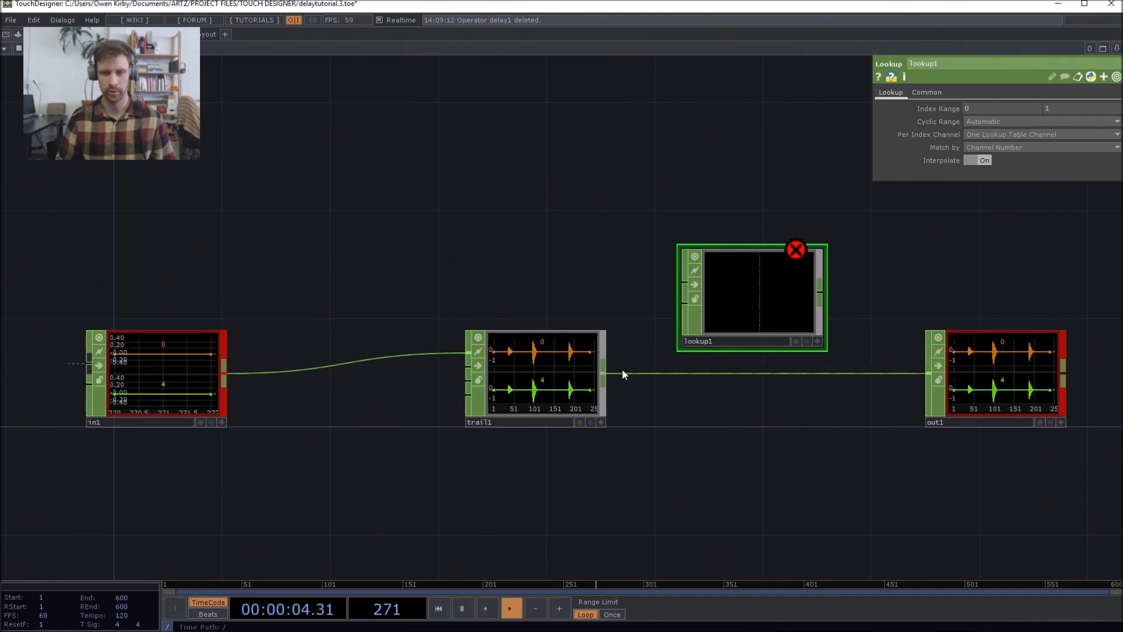
left_click(740, 296)
left_click(819, 292)
left_click(902, 374)
left_click_drag(757, 305, 759, 386)
mouse_move(458, 230)
left_mouse_down()
mouse_move(479, 273)
mouse_move(605, 251)
mouse_move(454, 250)
left_mouse_up()
left_click_drag(541, 378, 486, 377)
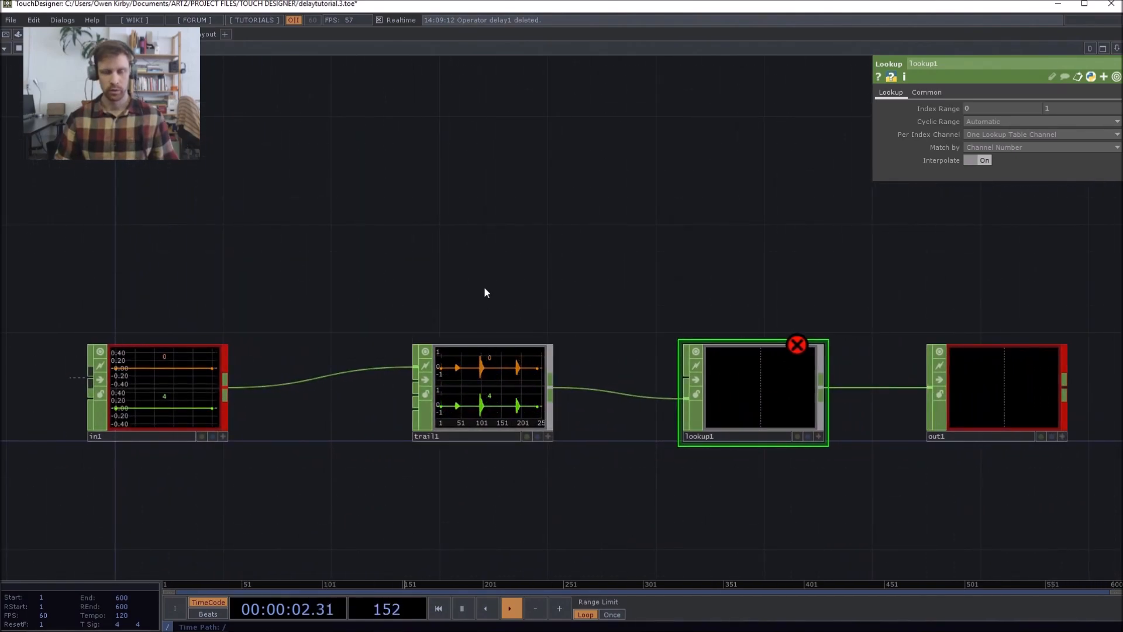
- Inspect the operator info of trail1 and in1 to compare their lengths in samples and sample rates
left_click_drag(501, 274, 524, 266)
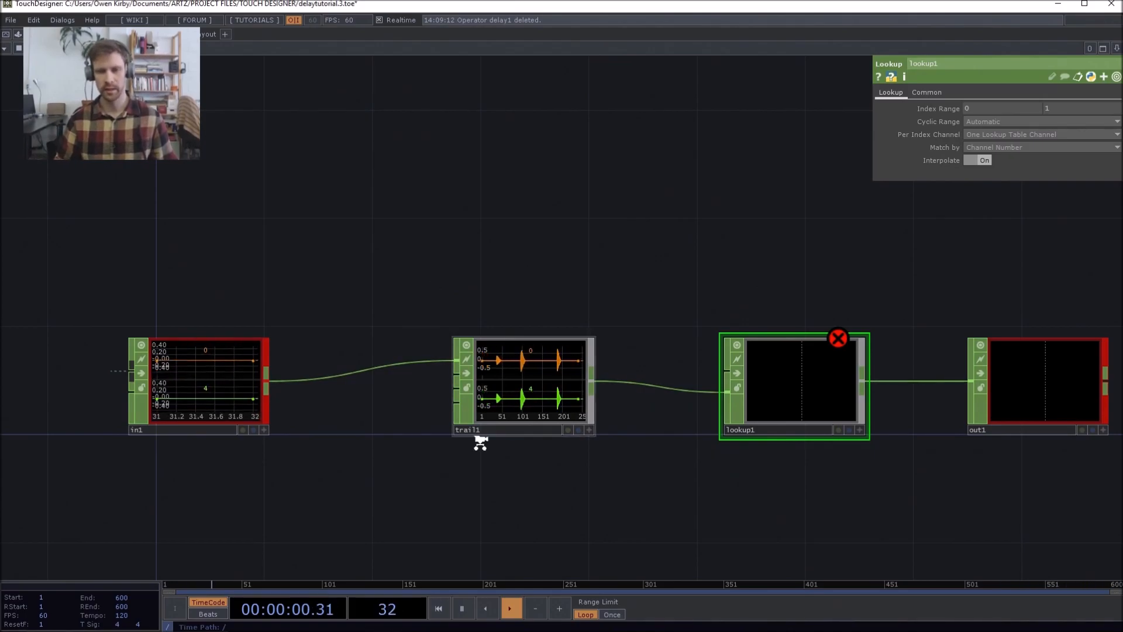
scroll(475, 434, "up", 5)
middle_click(578, 318)
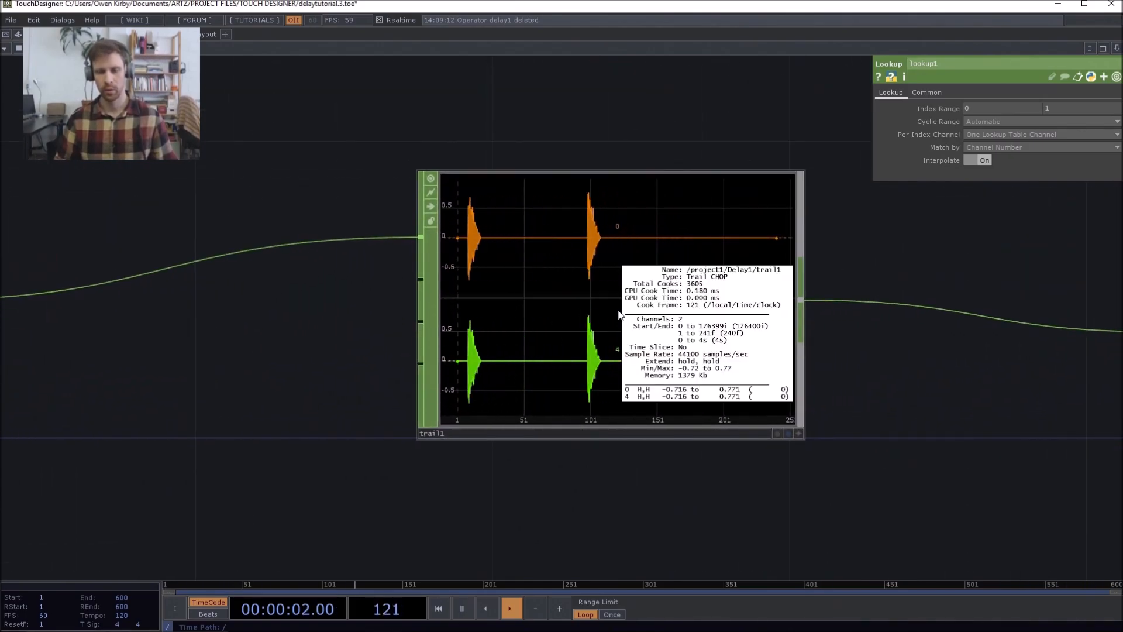
middle_click(577, 323)
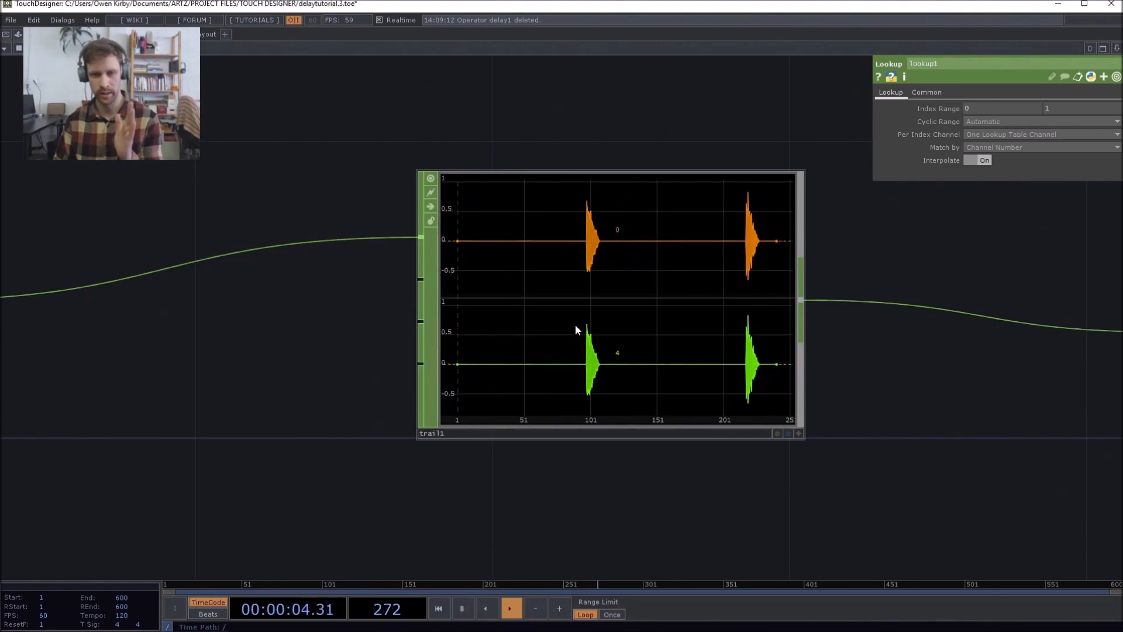
middle_click(551, 334)
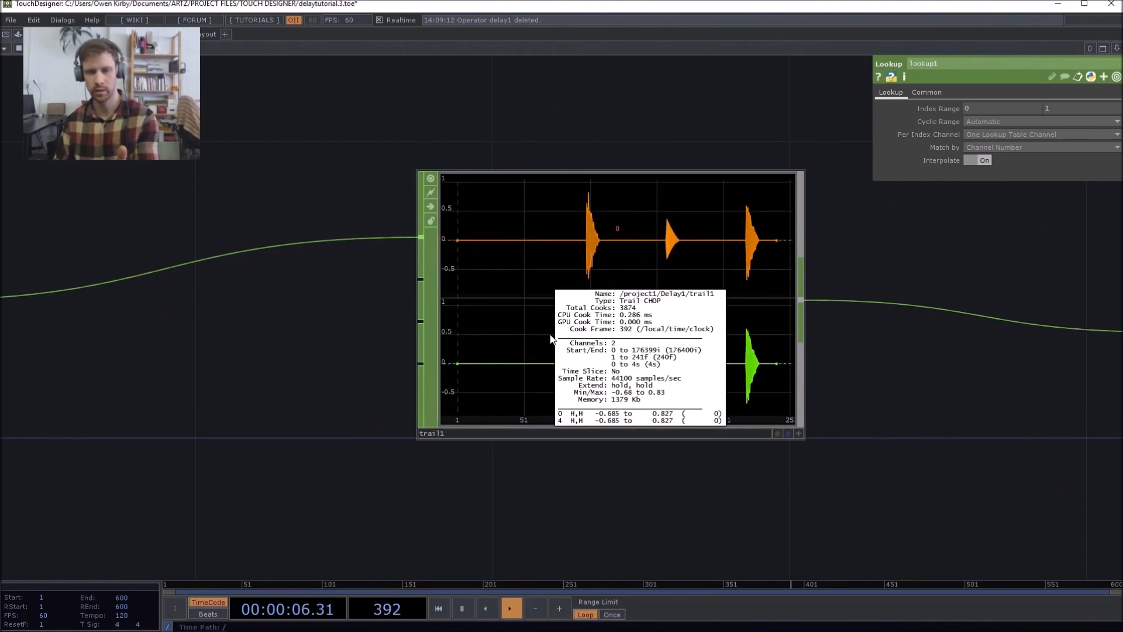
scroll(533, 330, "down", 5)
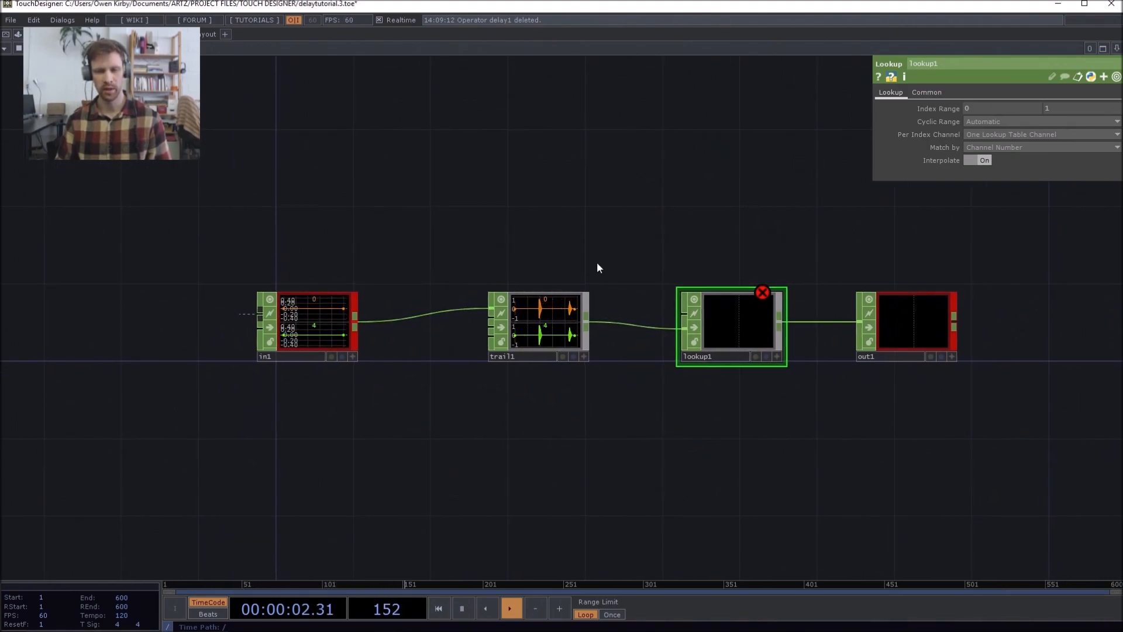
left_click_drag(598, 262, 624, 254)
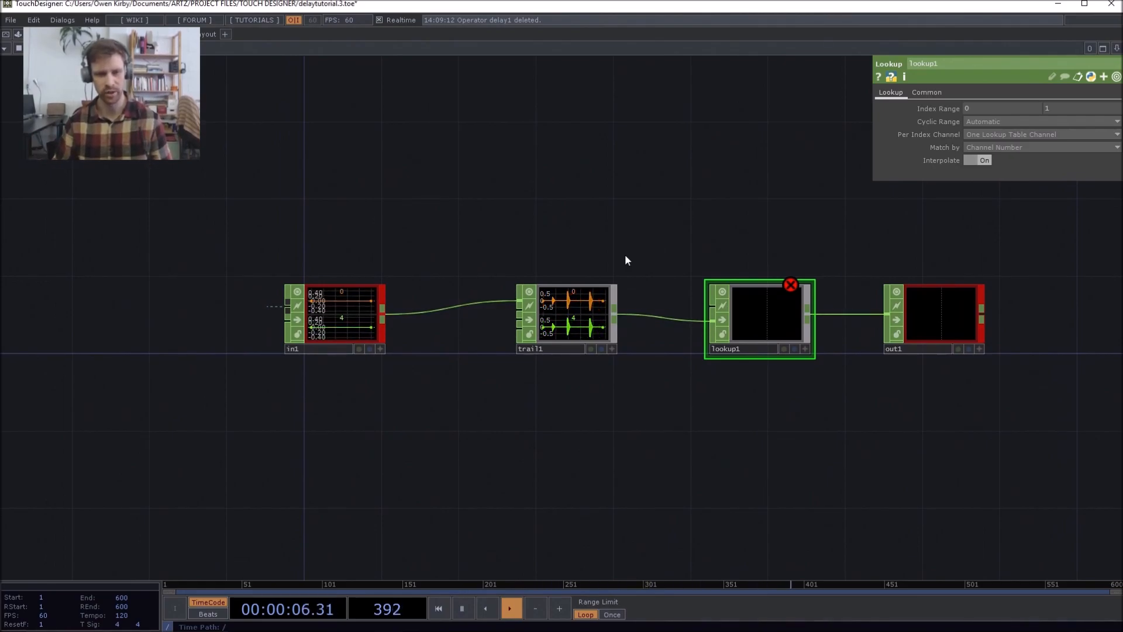
middle_click(359, 315)
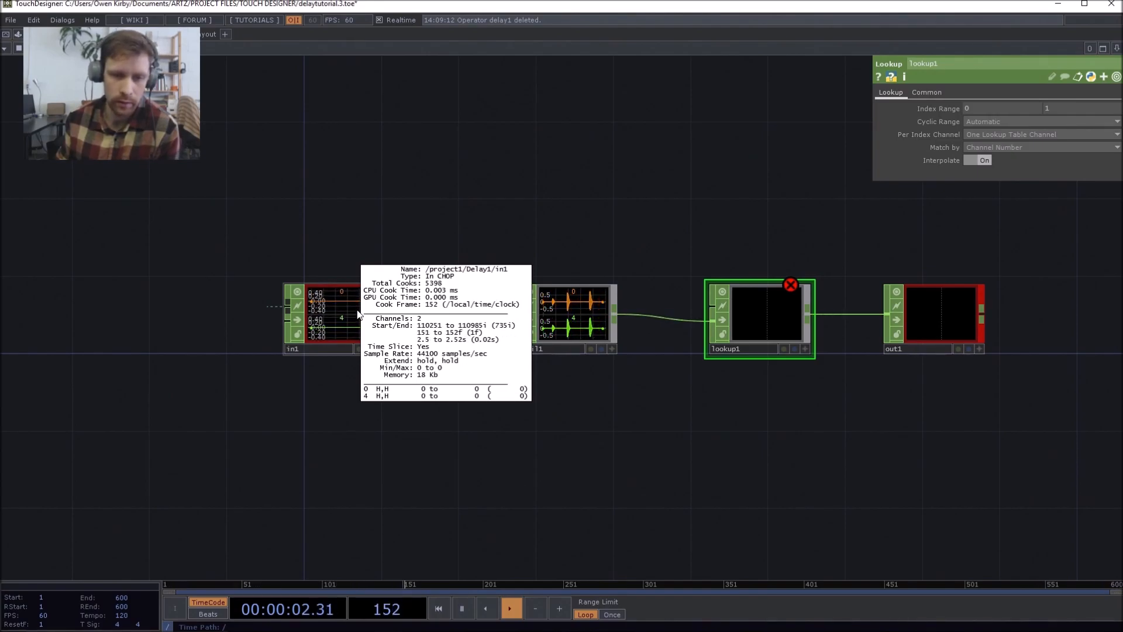
left_click_drag(610, 146, 490, 195)
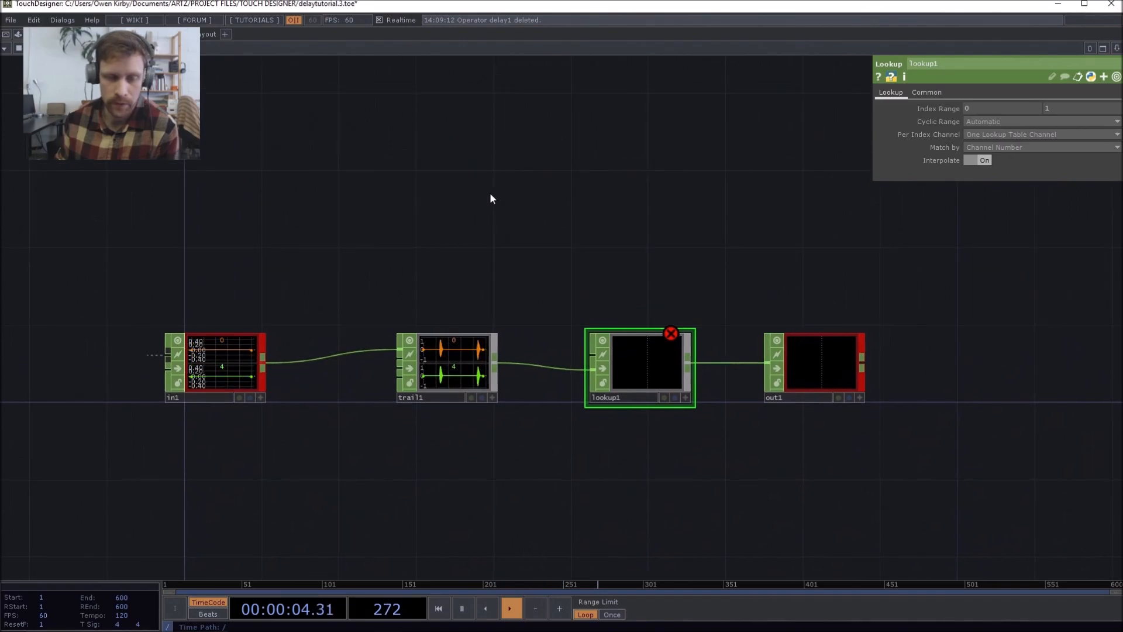
left_click_drag(297, 326, 428, 280)
middle_click(365, 313)
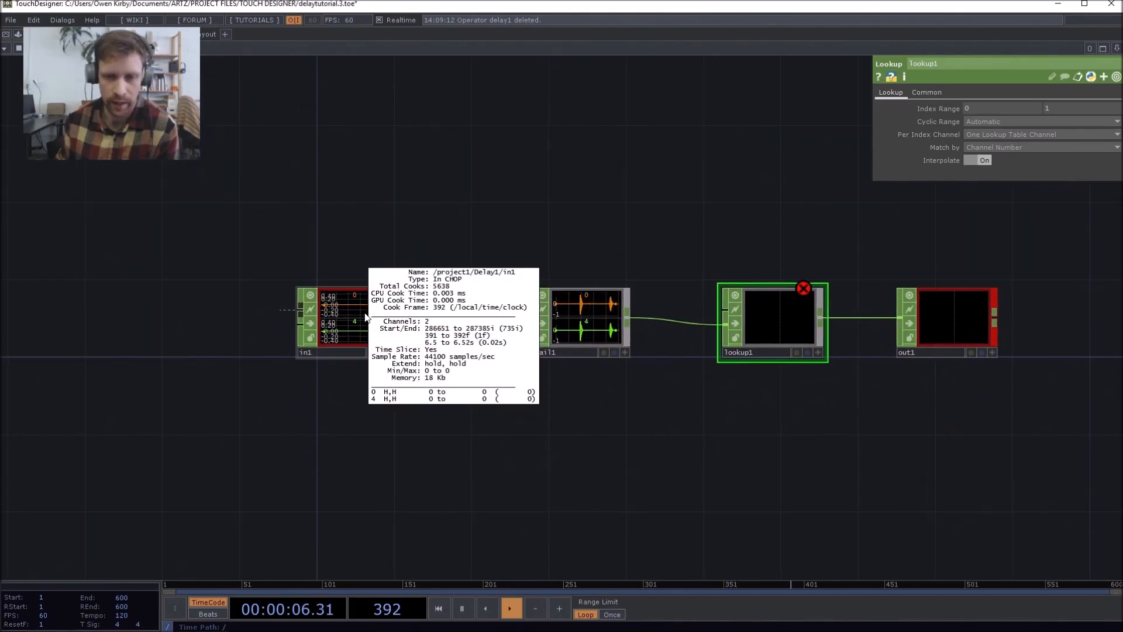
middle_click(794, 316)
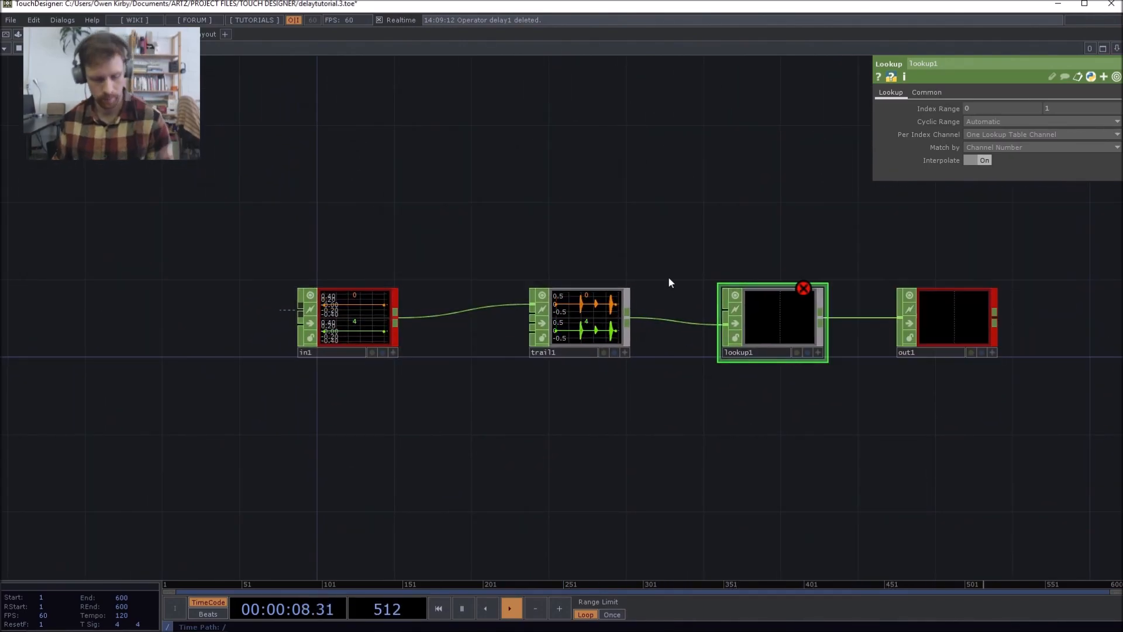
- Add a Pattern CHOP above trail1 and set its type to Ramp
key("Tab")
type("pa")
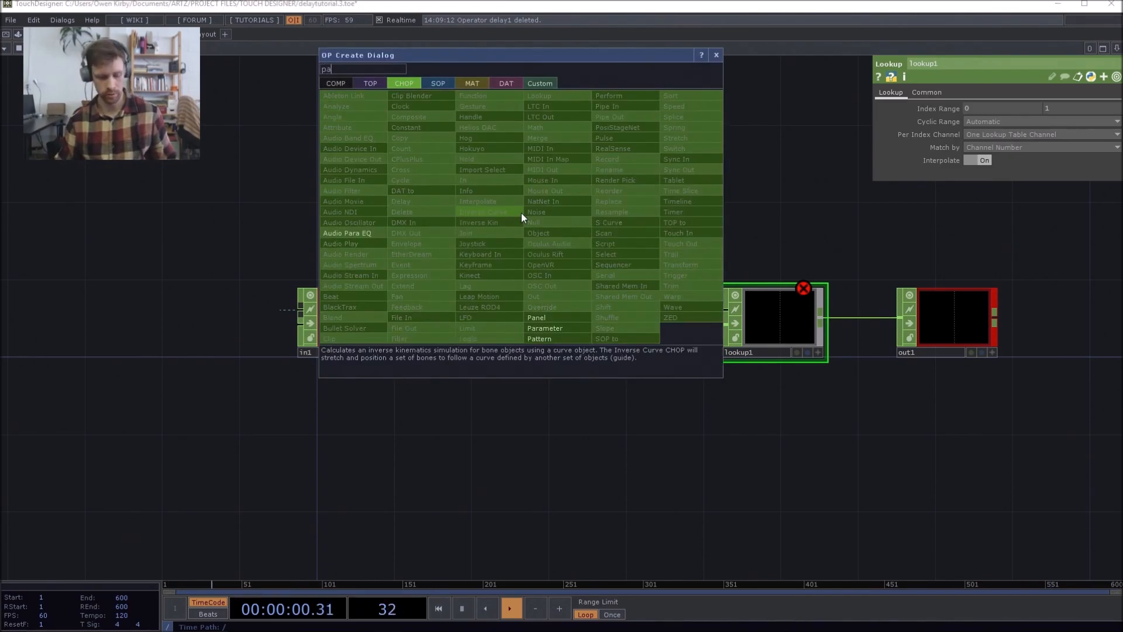
left_click(545, 330)
left_click(576, 190)
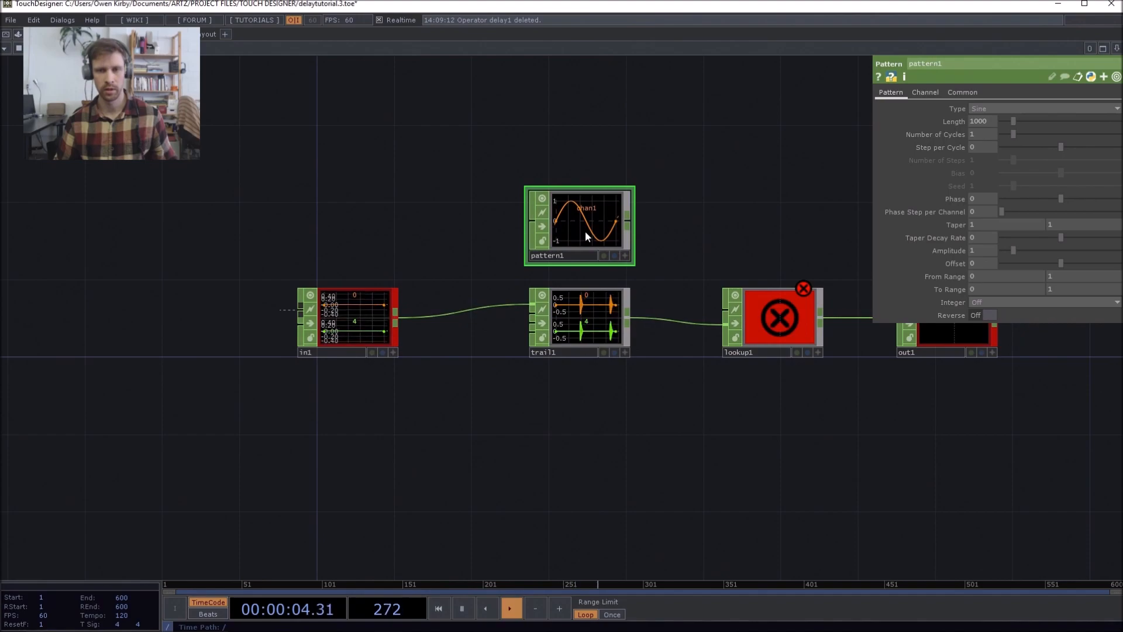
left_click(1026, 108)
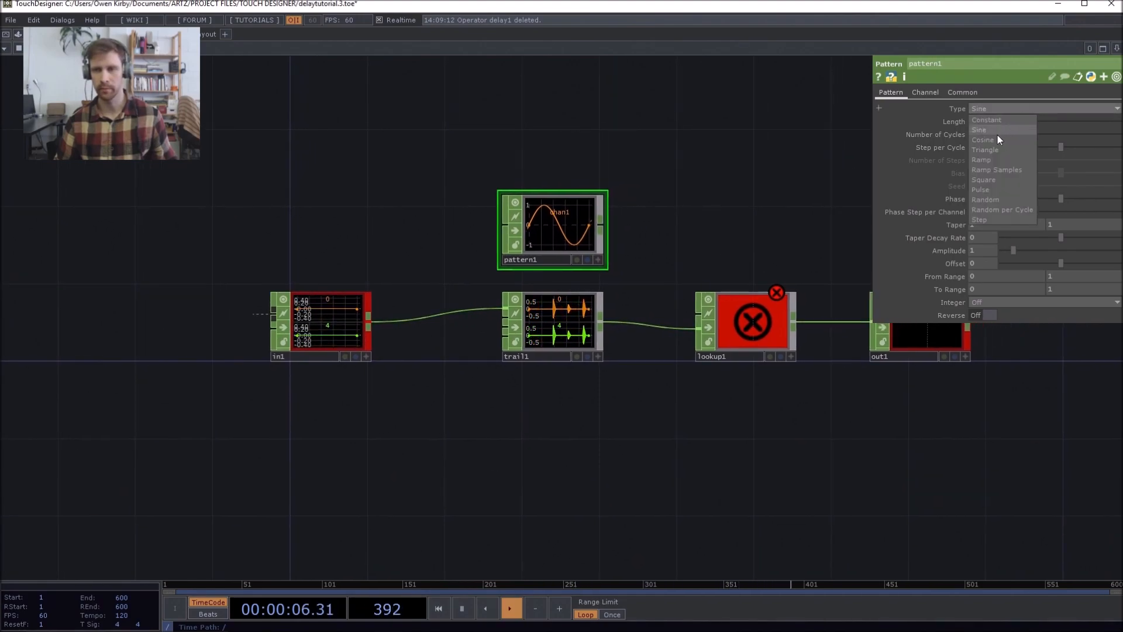
left_click(990, 156)
scroll(346, 322, "up", 4)
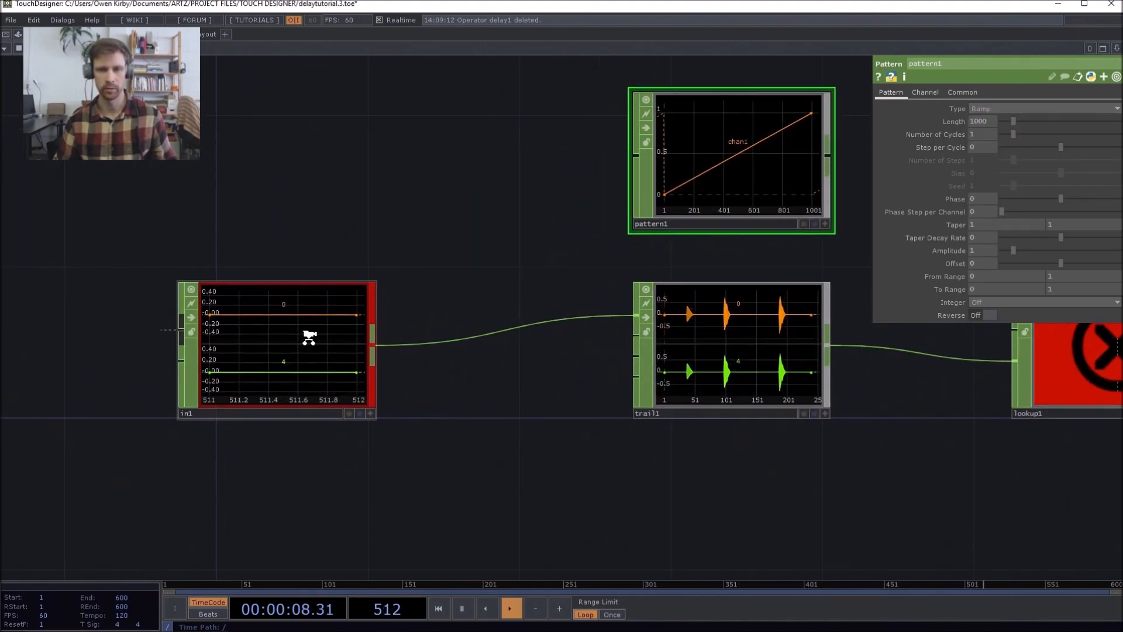
scroll(308, 335, "down", 2)
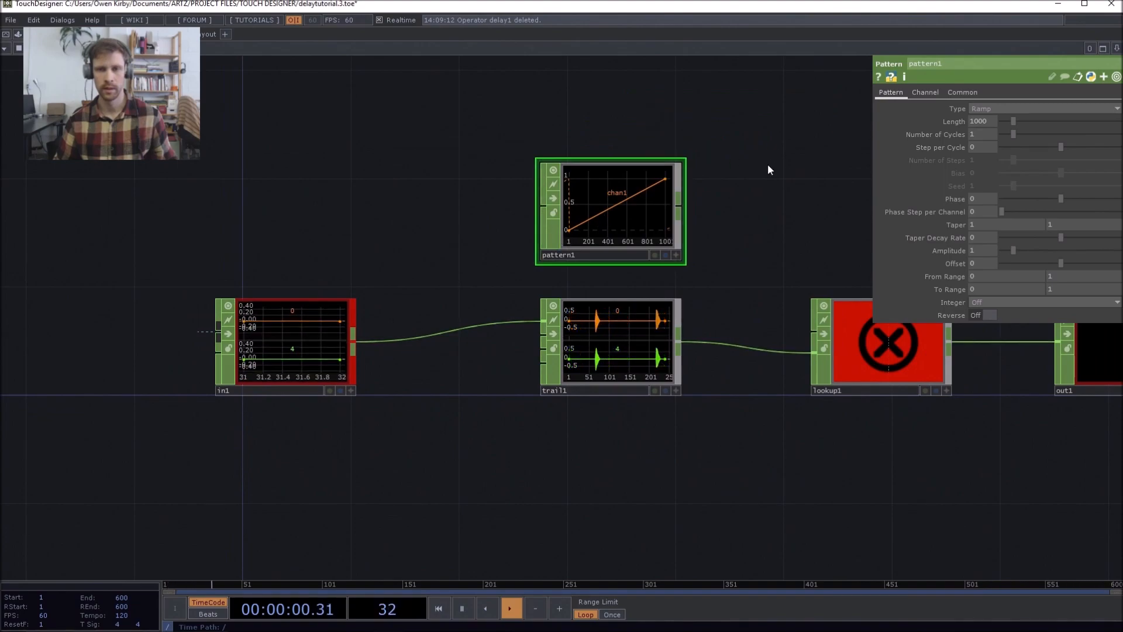
- Set pattern1's length to 735 and move the node further up above trail1
left_click(983, 121)
type("735")
key("Return")
left_click_drag(765, 207, 739, 204)
left_click_drag(616, 206, 615, 152)
left_click_drag(567, 299, 527, 349)
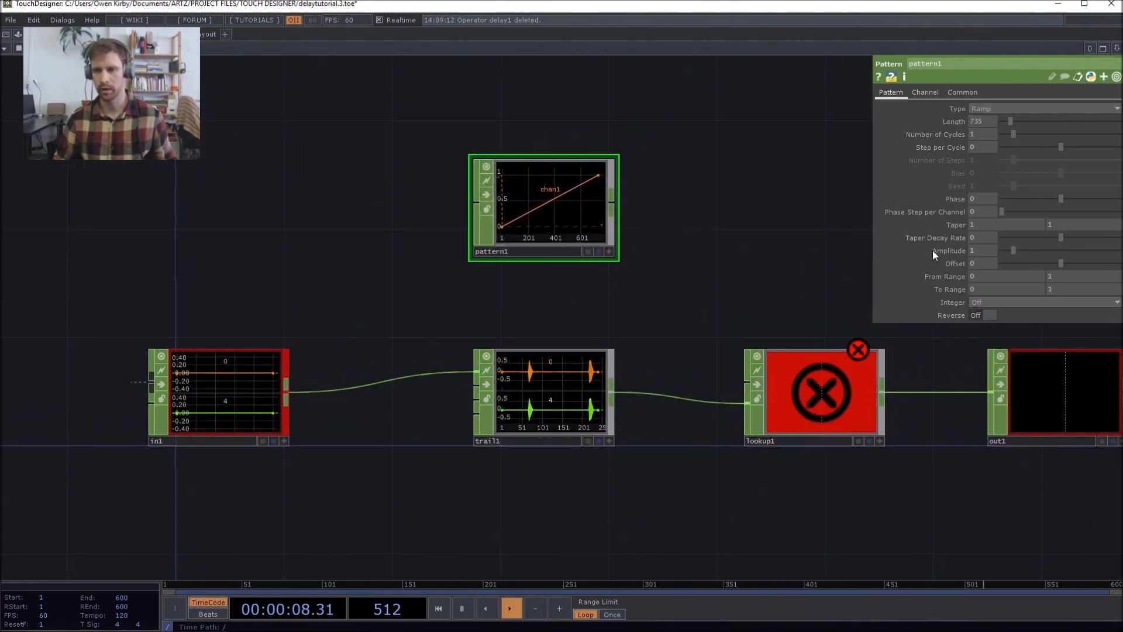
- Set pattern1's amplitude to 735 and wire the node into lookup1's first input
left_click(983, 251)
type("735")
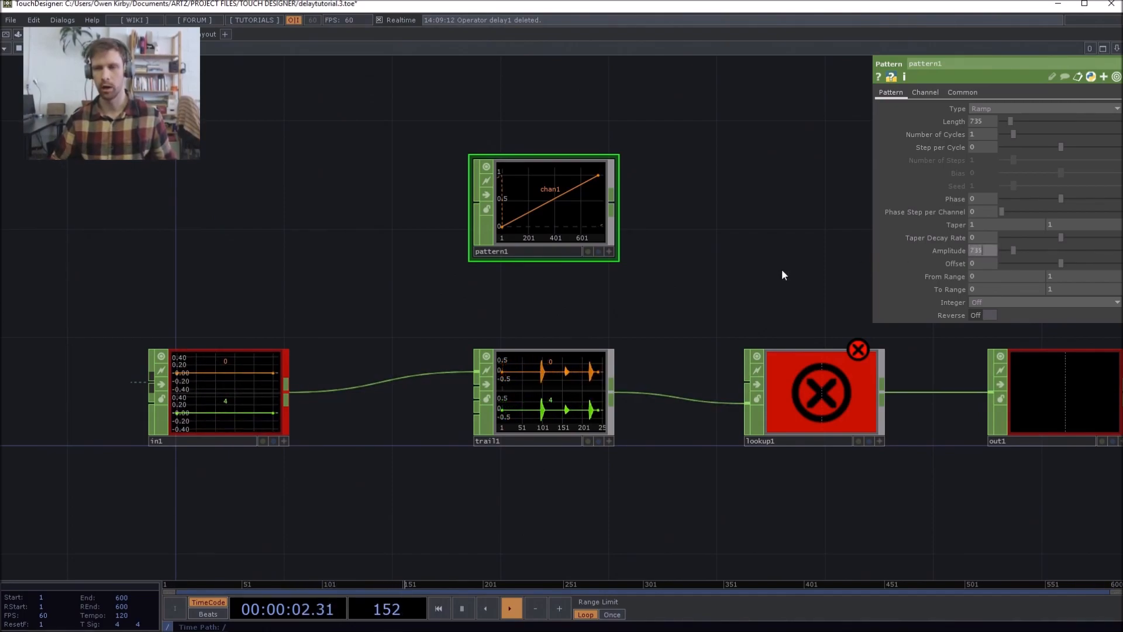
key("Return")
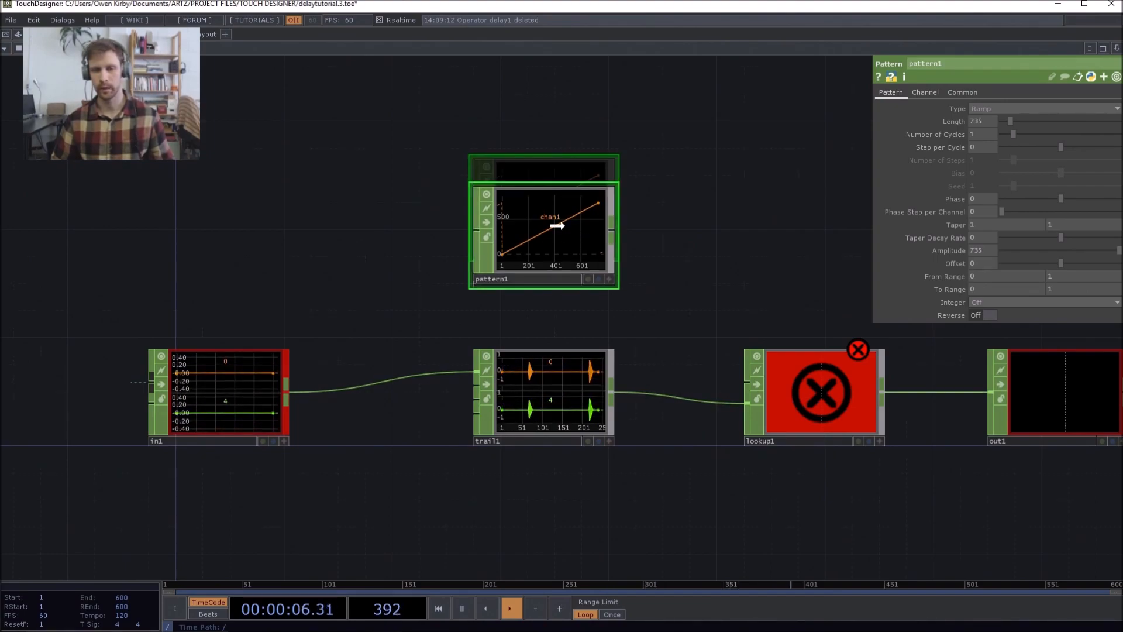
left_click_drag(671, 240, 692, 225)
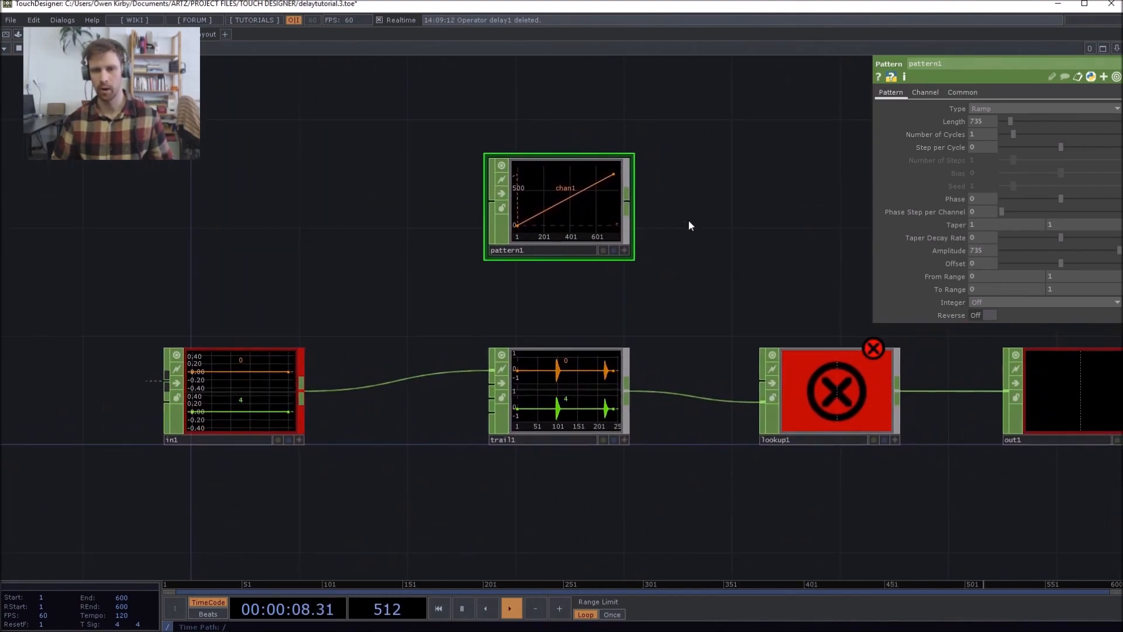
mouse_move(633, 206)
left_mouse_down()
mouse_move(757, 331)
mouse_move(762, 381)
left_mouse_up()
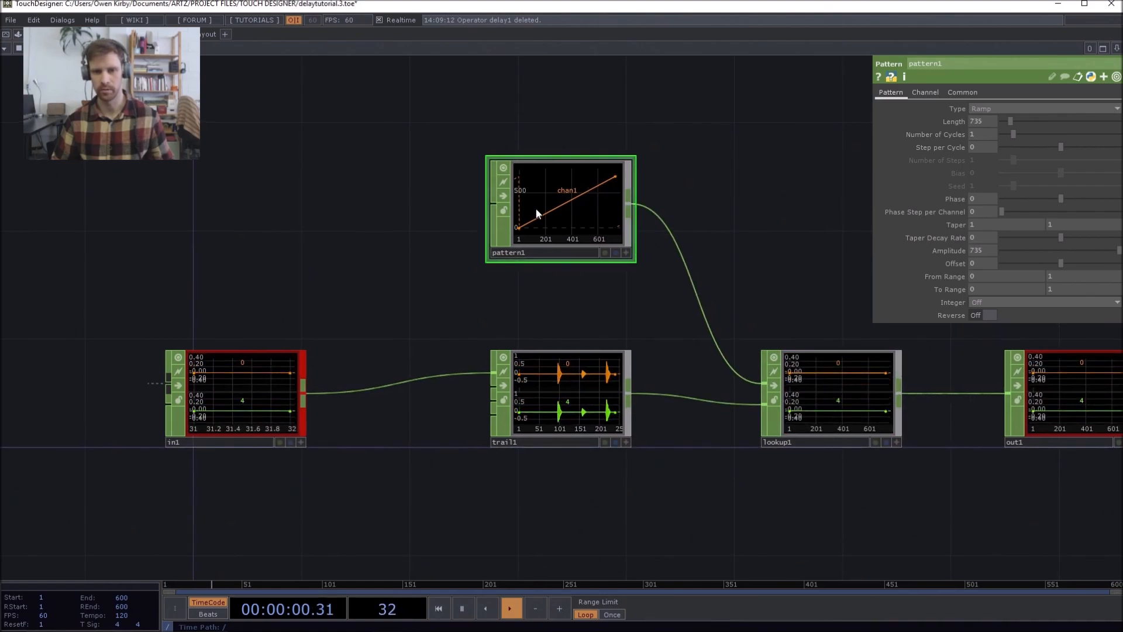
- Inspect pattern1's operator info and set its channel sample rate to 44100
left_click_drag(533, 212, 571, 270)
key("h")
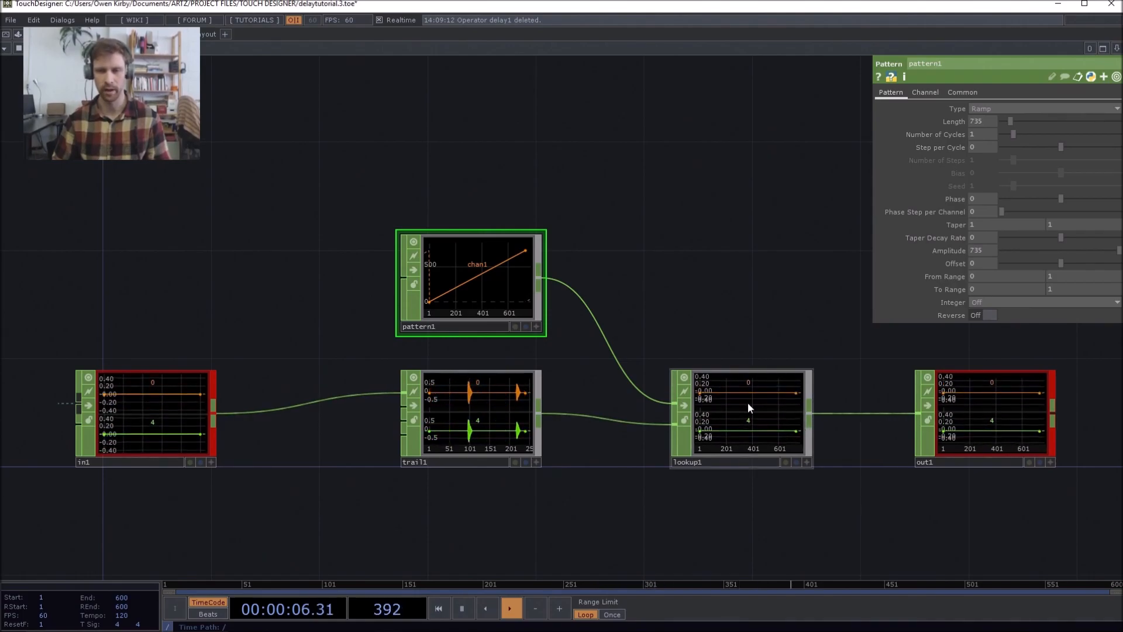
middle_click(462, 270)
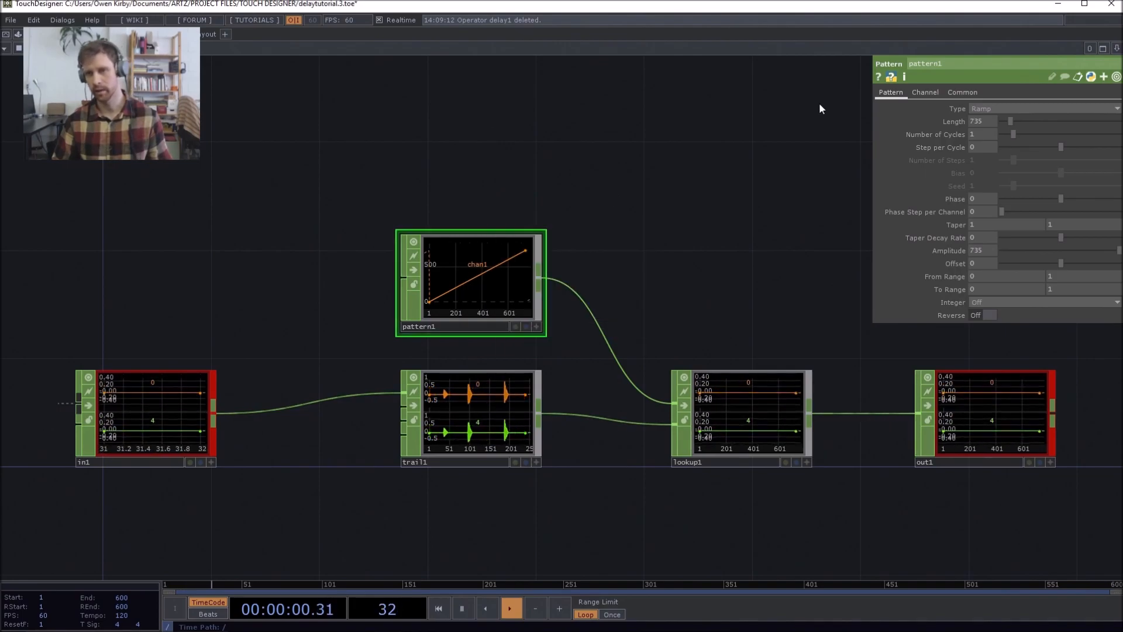
left_click(922, 93)
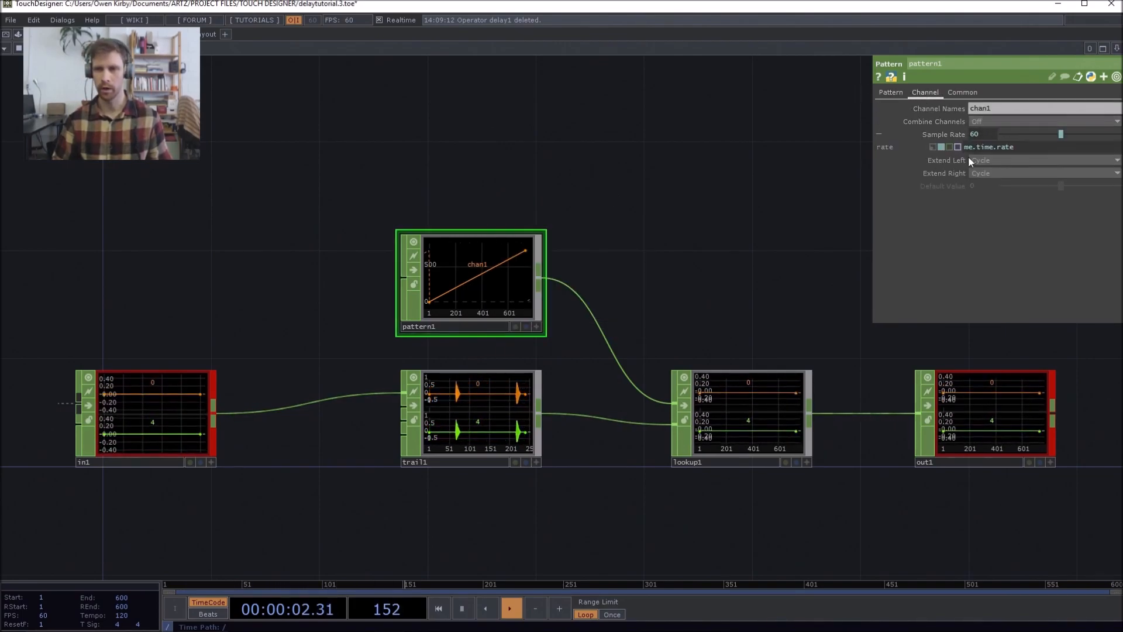
left_click(937, 146)
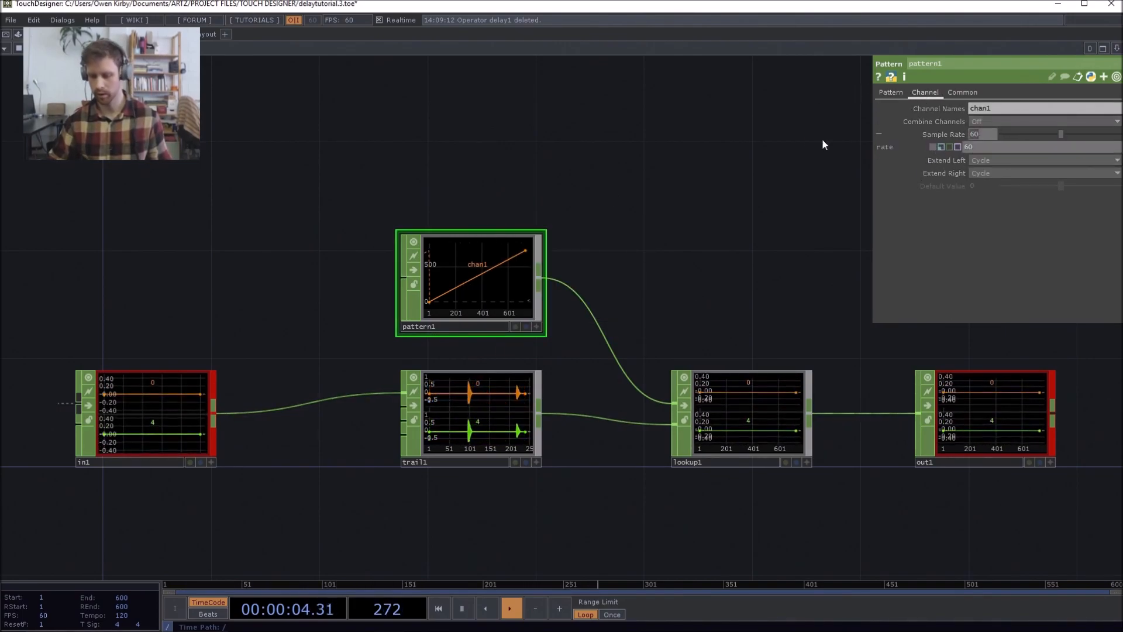
type("44100")
key("Return")
- Inspect the operator info of lookup1 and pattern1, and look closely at the waveform in trail1
left_click(730, 442)
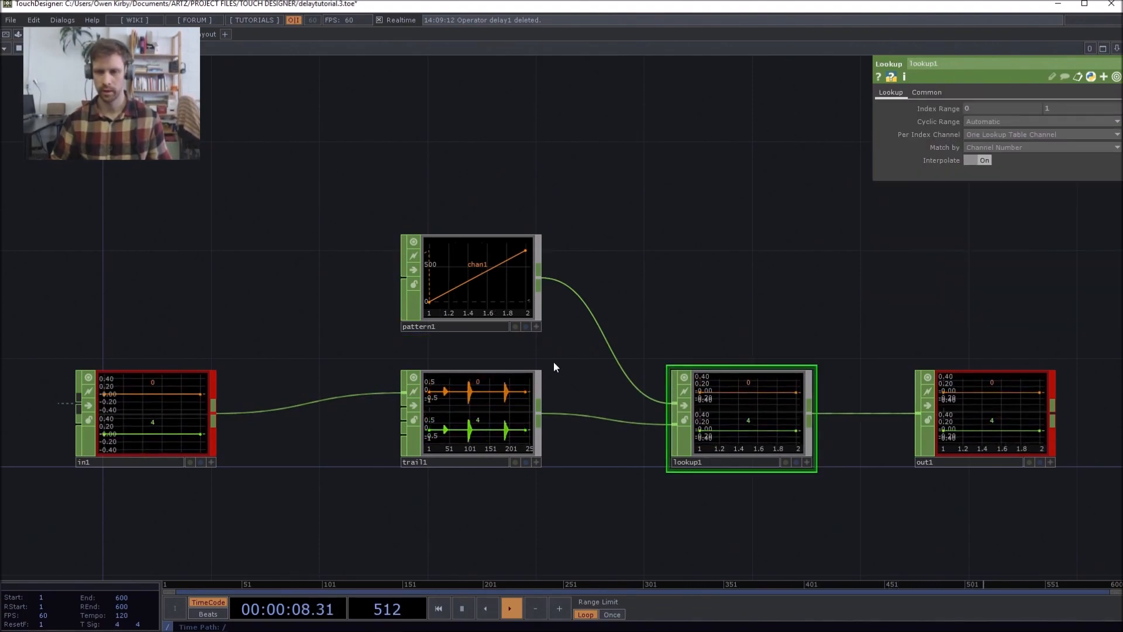
middle_click(757, 413)
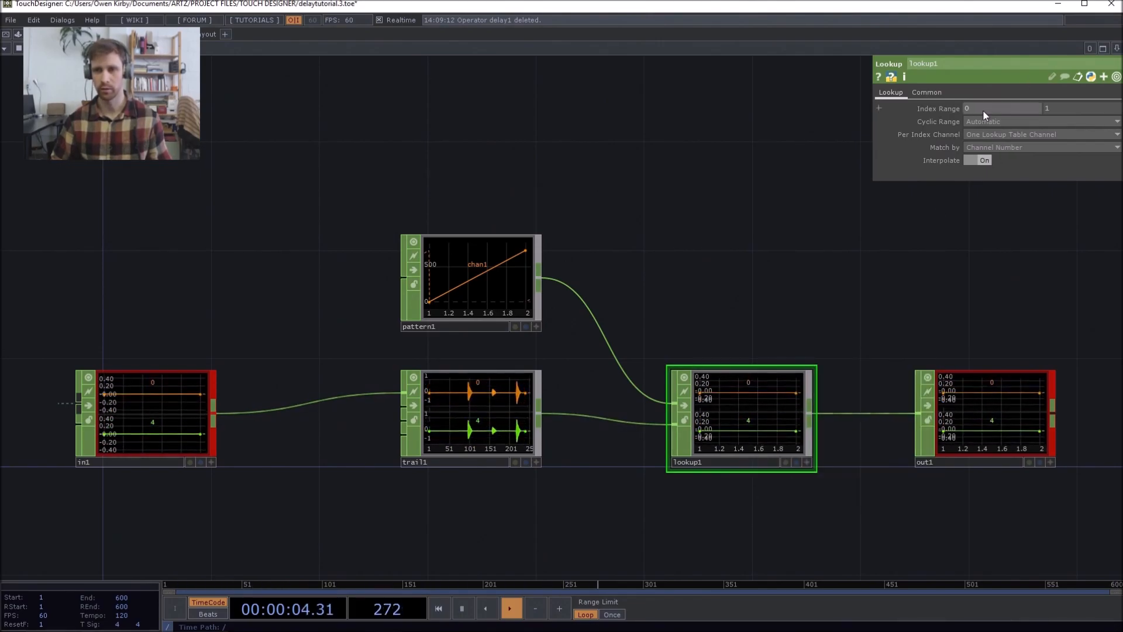
middle_click(494, 270)
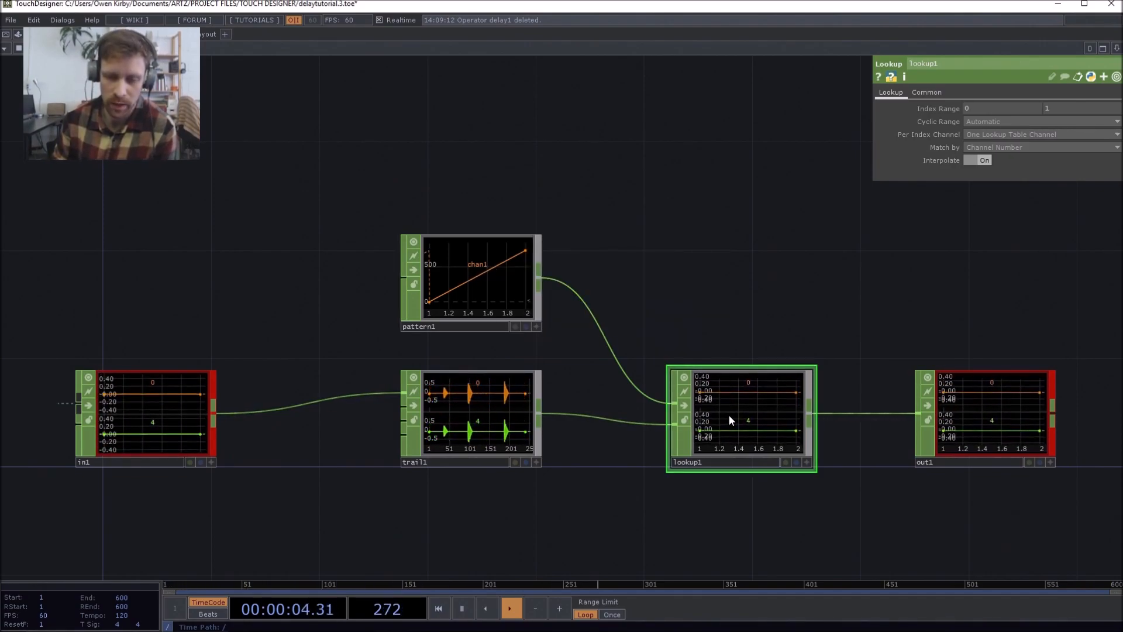
scroll(453, 442, "up", 3)
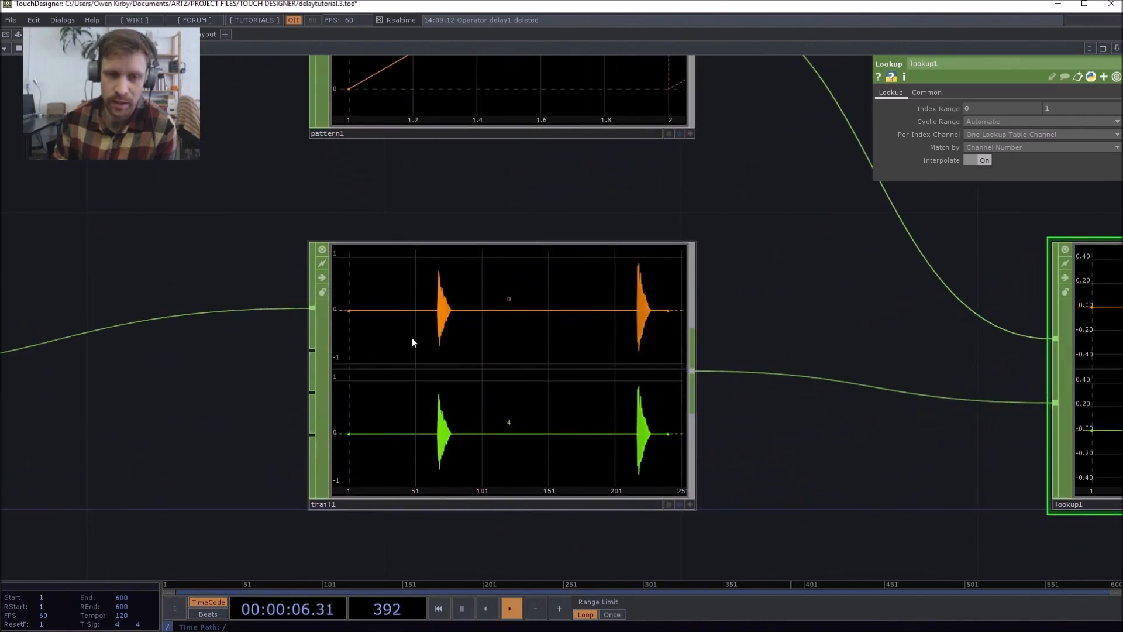
scroll(422, 340, "down", 5)
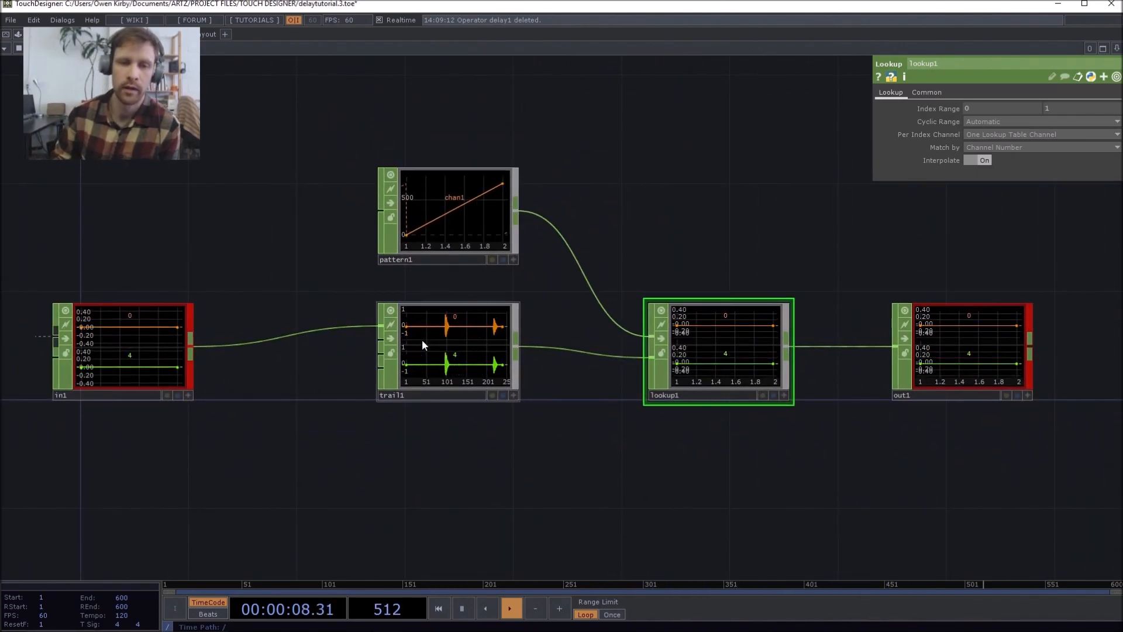
- Inspect trail1's operator info and switch its Window Length unit to samples
left_click(463, 338)
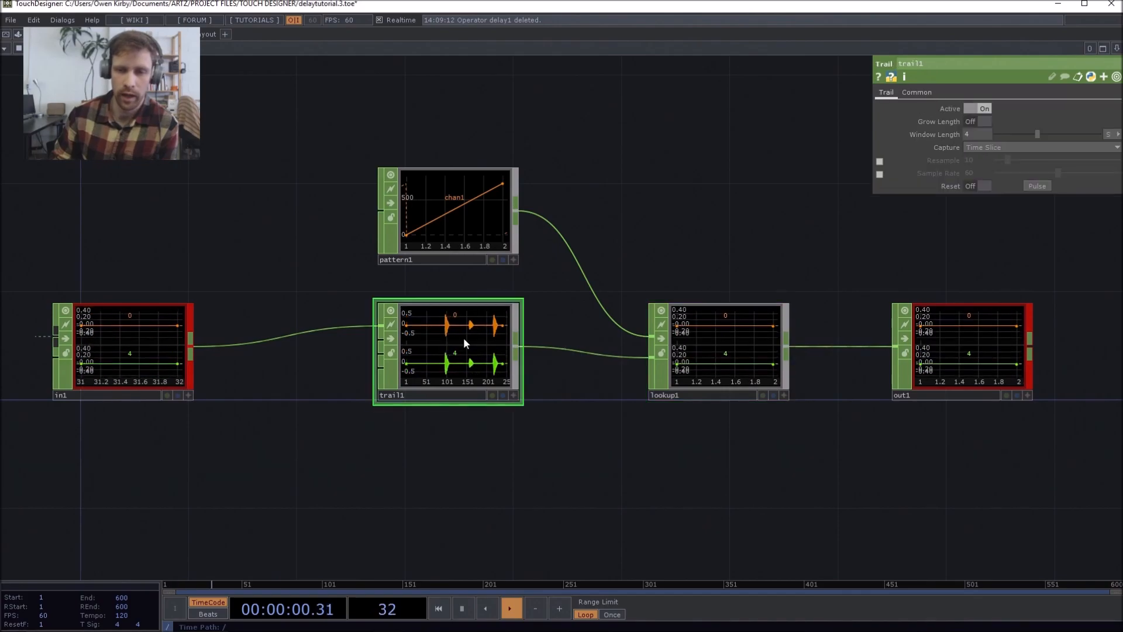
middle_click(464, 338)
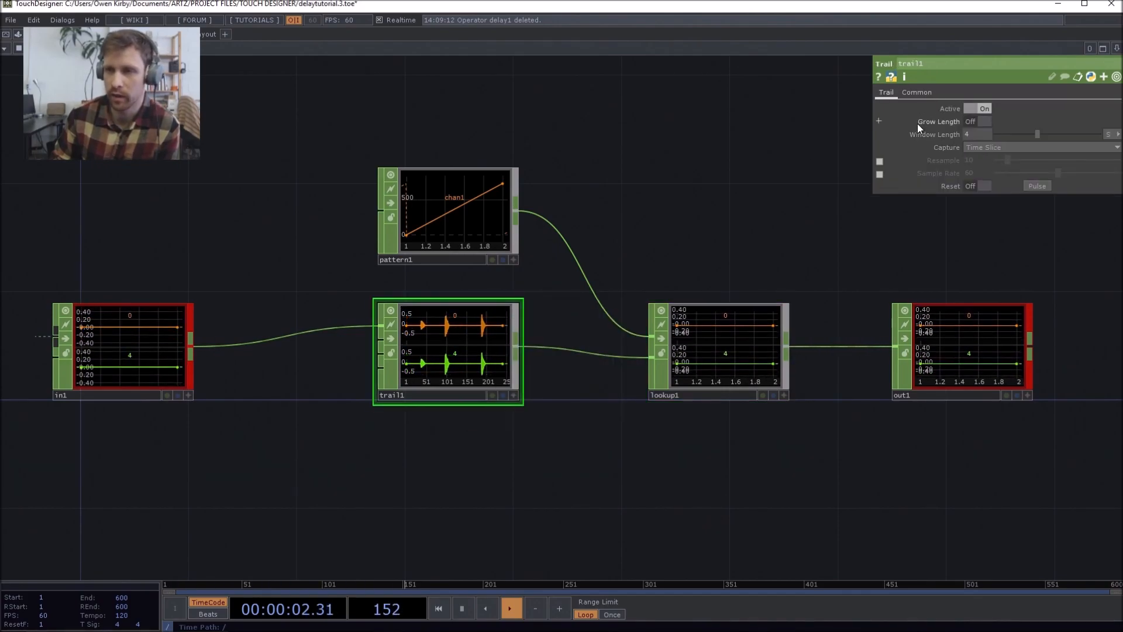
left_click(1108, 146)
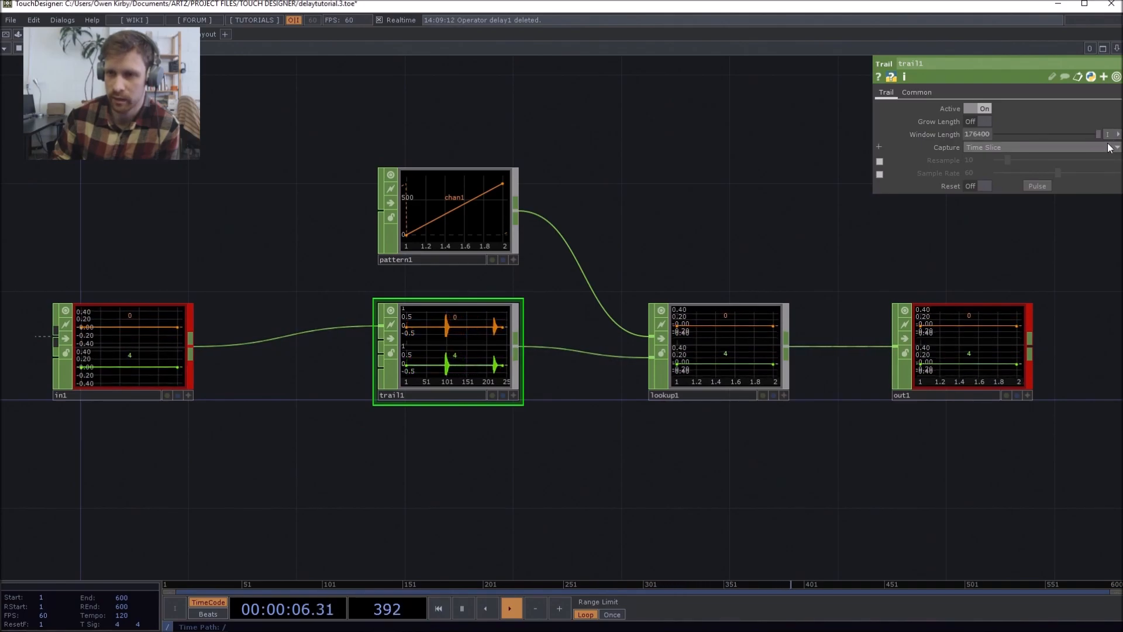
- Set the upper end of lookup1's Index Range to 176400
left_click_drag(651, 240, 713, 182)
left_click(780, 279)
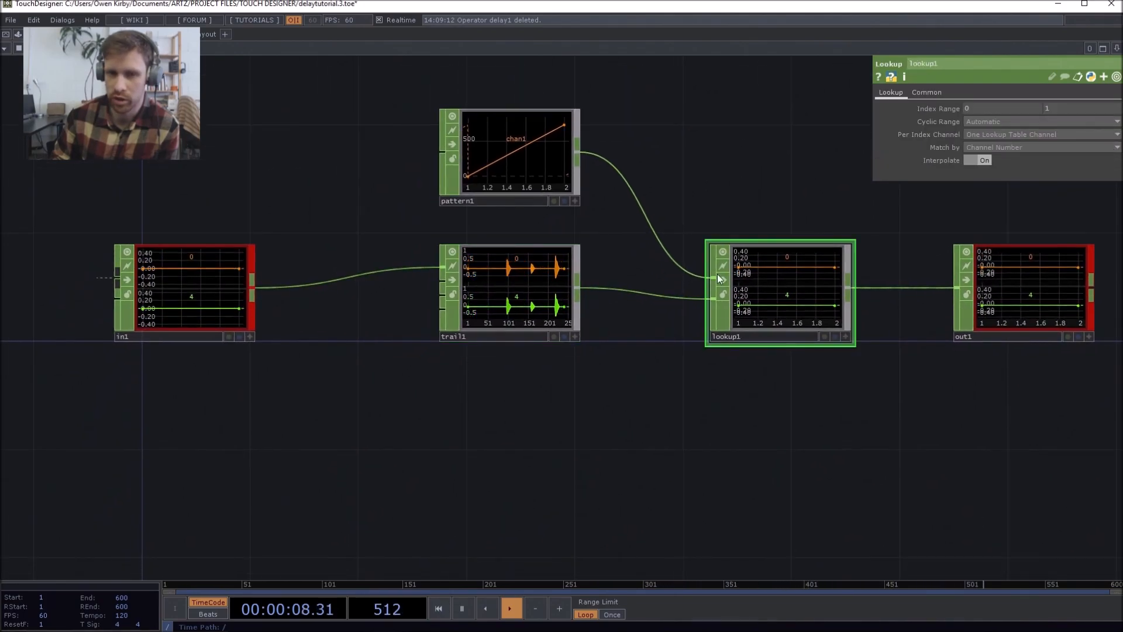
left_click(1070, 108)
type("17")
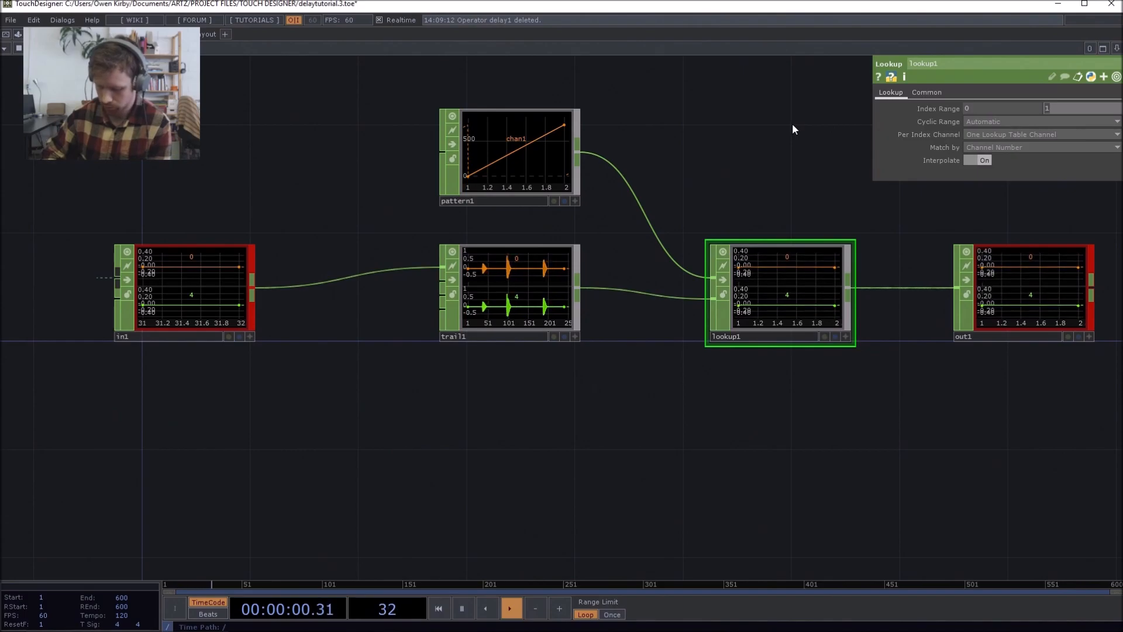
type("6400")
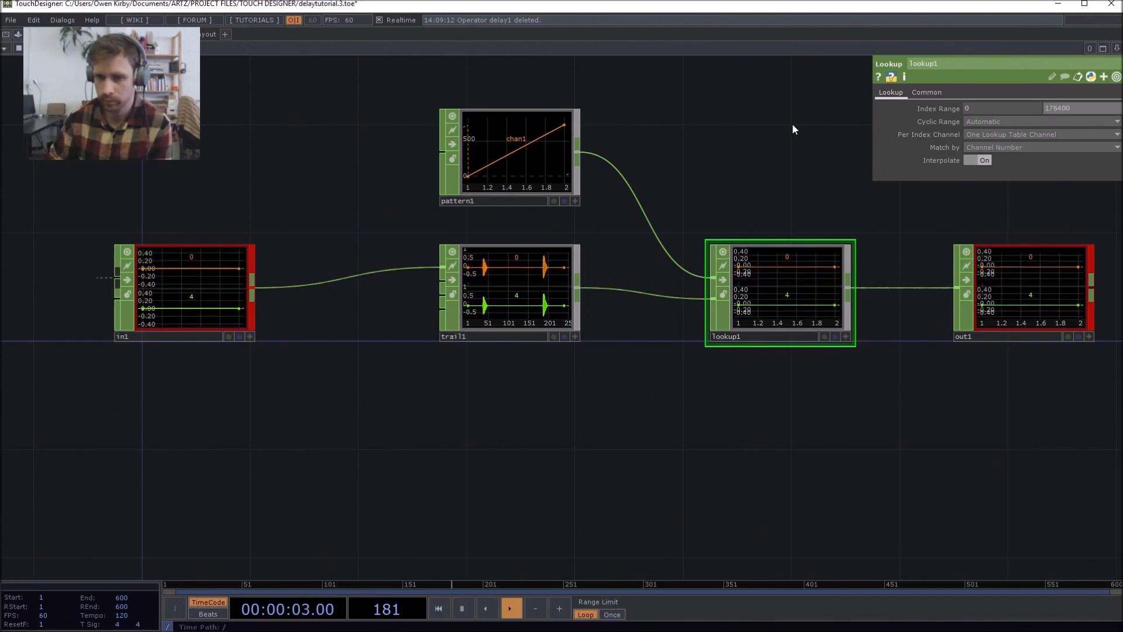
key("Return")
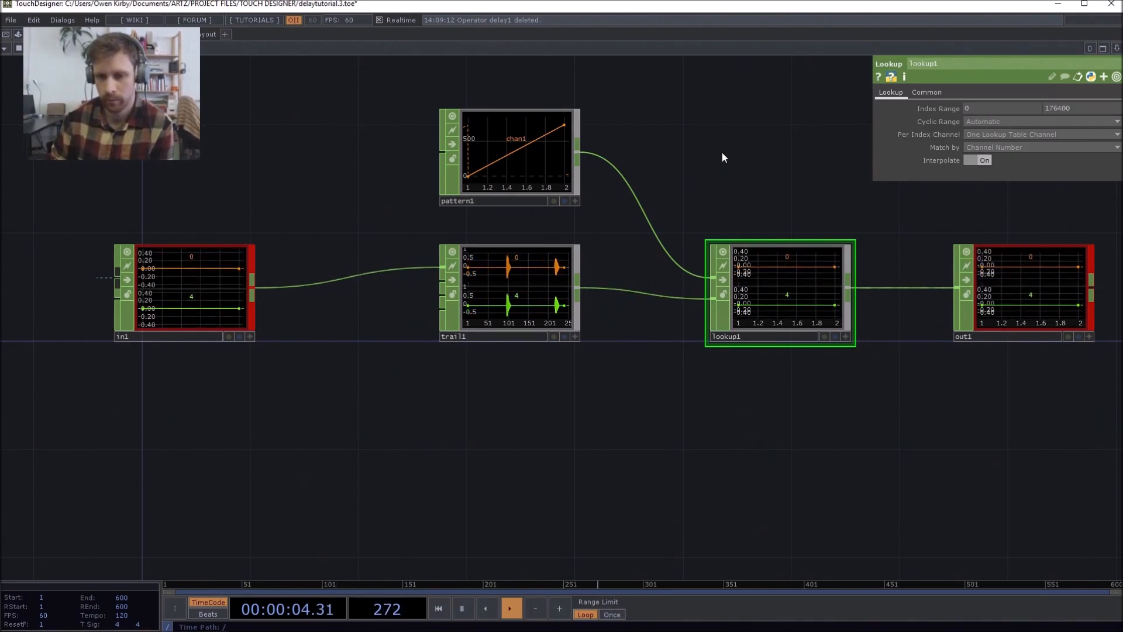
- Move out1 further away from lookup1 to leave a wider gap between the two nodes
left_click_drag(724, 154, 645, 164)
middle_click_drag(710, 221, 639, 169)
left_click_drag(792, 160, 639, 229)
left_click_drag(738, 334, 873, 334)
left_click_drag(741, 241, 952, 219)
- Return to the parent network and wire Delay1's output into null2
scroll(436, 251, "down", 8)
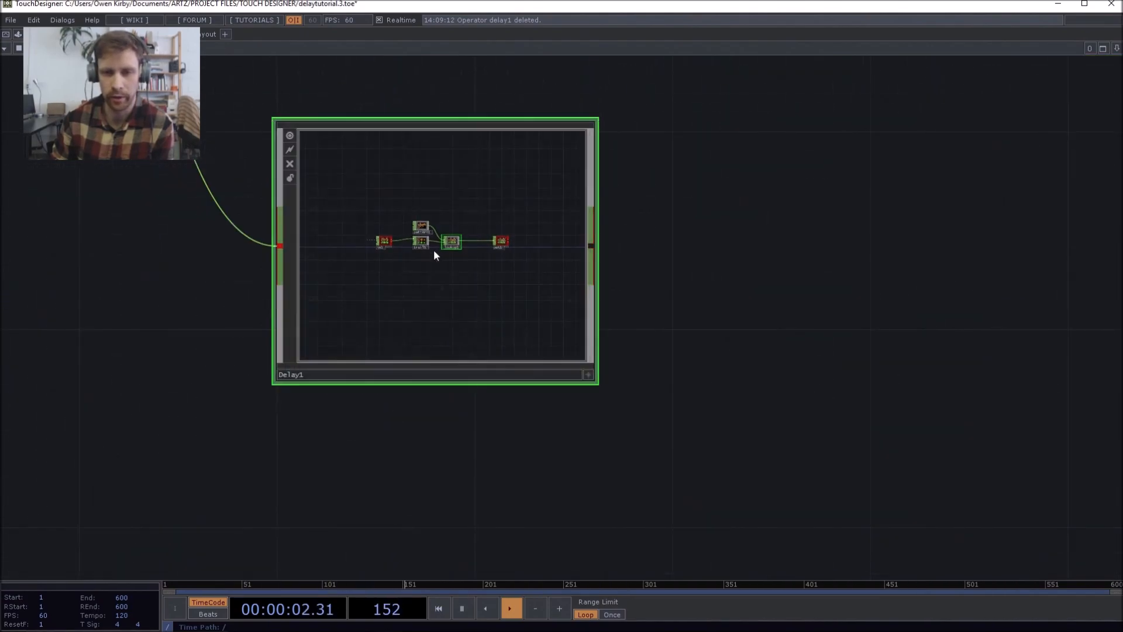
scroll(481, 272, "down", 5)
left_click_drag(581, 221, 546, 331)
mouse_move(426, 405)
left_mouse_down()
mouse_move(474, 385)
mouse_move(437, 400)
left_mouse_up()
left_click(727, 109)
left_click(420, 431)
left_click(649, 179)
left_click_drag(616, 346, 714, 269)
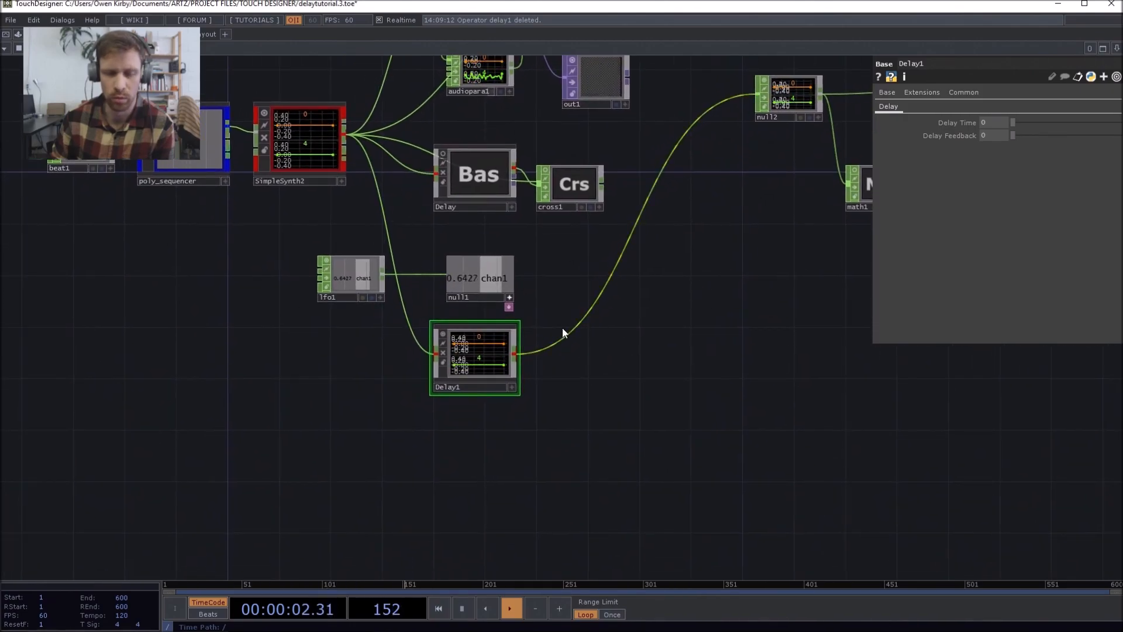
- Go back inside Delay1 and examine the sample ranges plotted in the lookup1 and in1 viewers
scroll(489, 342, "up", 5)
scroll(490, 343, "up", 3)
scroll(577, 325, "up", 5)
left_click_drag(577, 324, 845, 178)
scroll(644, 243, "down", 4)
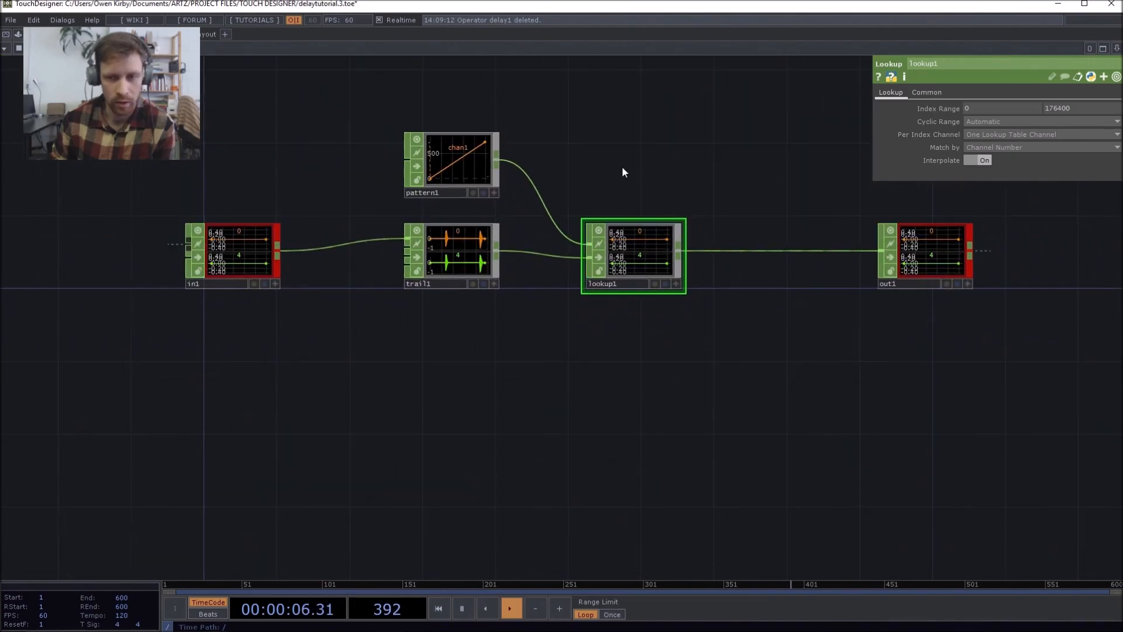
scroll(585, 251, "up", 6)
left_click_drag(724, 471, 596, 439)
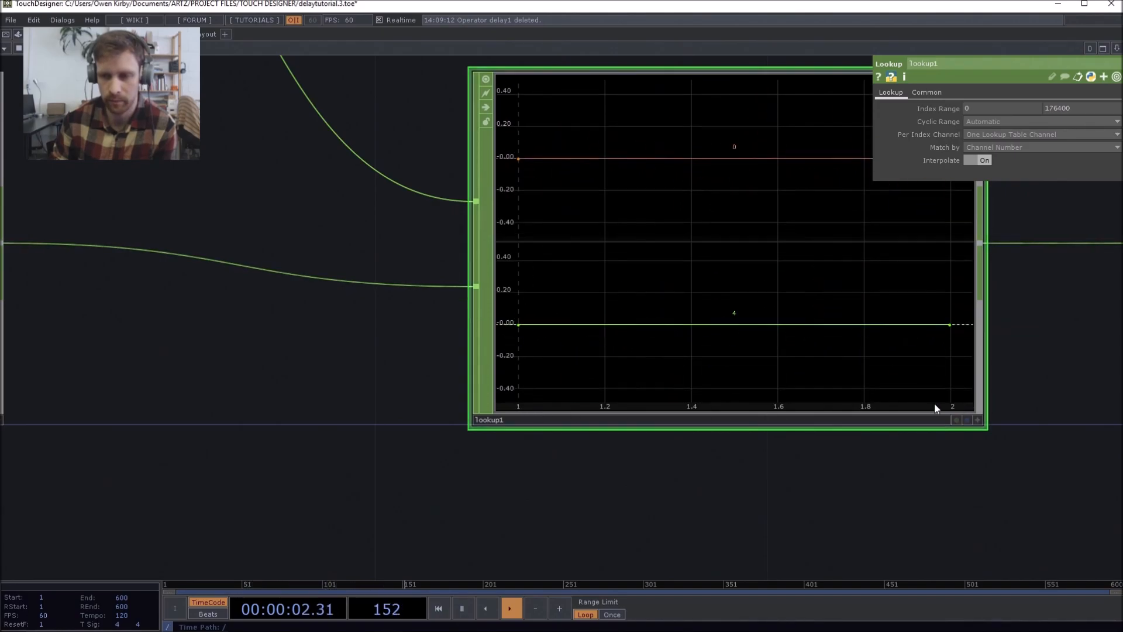
scroll(817, 389, "down", 5)
left_click_drag(700, 409, 1111, 336)
scroll(479, 287, "up", 7)
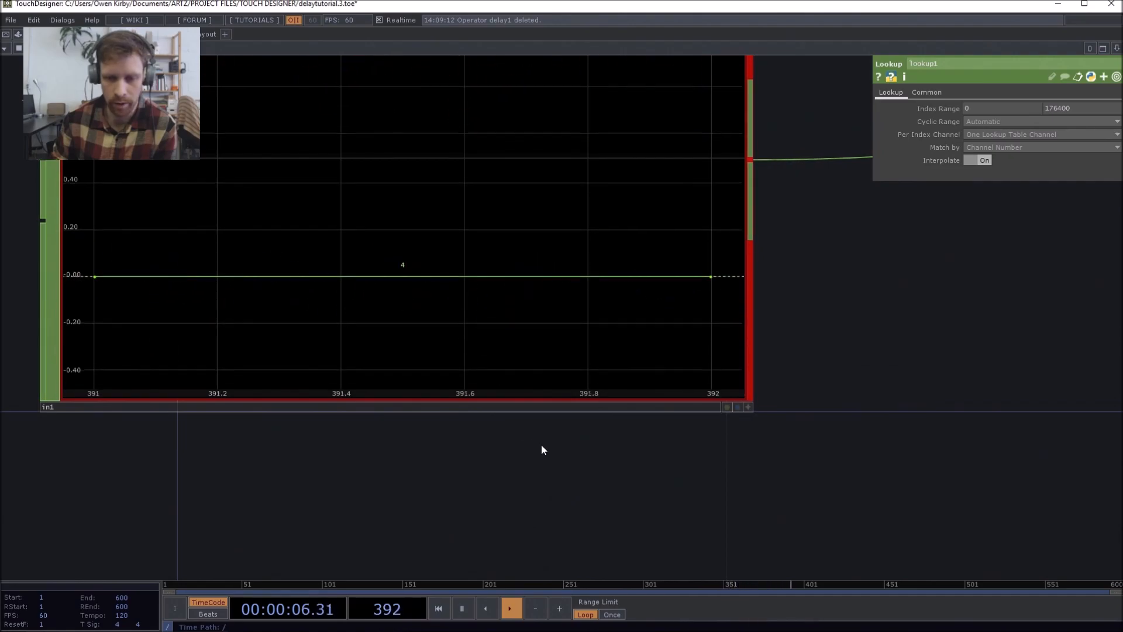
left_click(656, 584)
left_click_drag(640, 577, 957, 536)
left_click_drag(685, 505, 755, 465)
scroll(476, 395, "down", 7)
left_click_drag(624, 355, 343, 338)
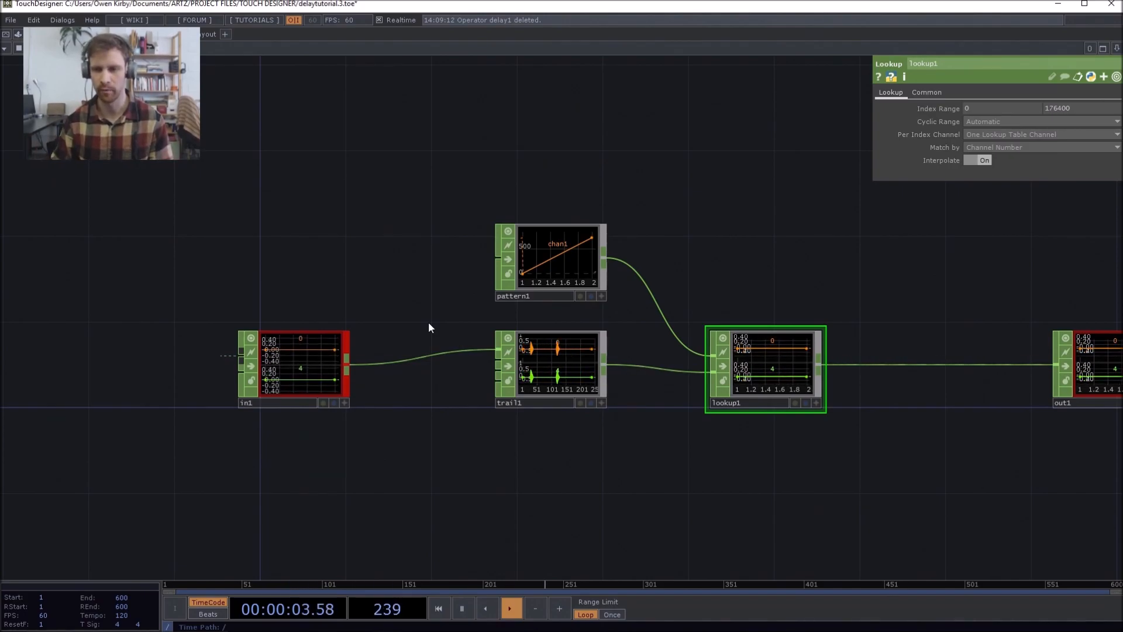
- Compare how in1's incoming signal and lookup1's output change over time along the node chain
left_click_drag(853, 263, 736, 209)
scroll(680, 304, "up", 5)
scroll(677, 303, "down", 7)
scroll(655, 255, "up", 5)
left_click_drag(650, 259, 767, 251)
scroll(807, 246, "down", 4)
middle_click_drag(318, 312, 318, 315)
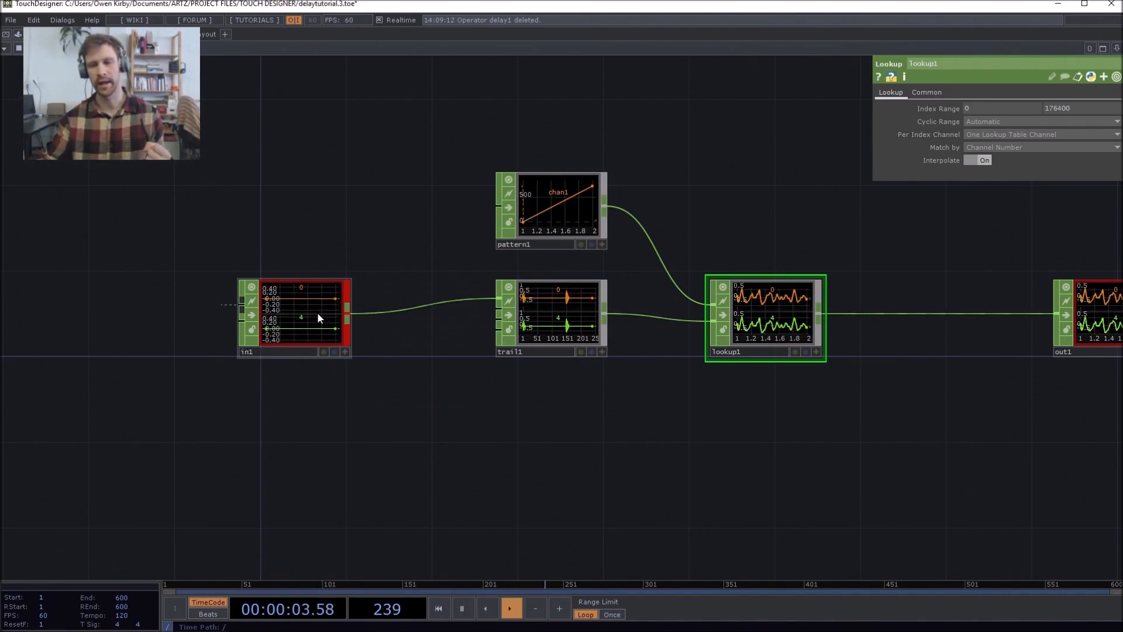
left_click_drag(704, 227, 590, 238)
scroll(645, 346, "up", 6)
scroll(579, 339, "down", 6)
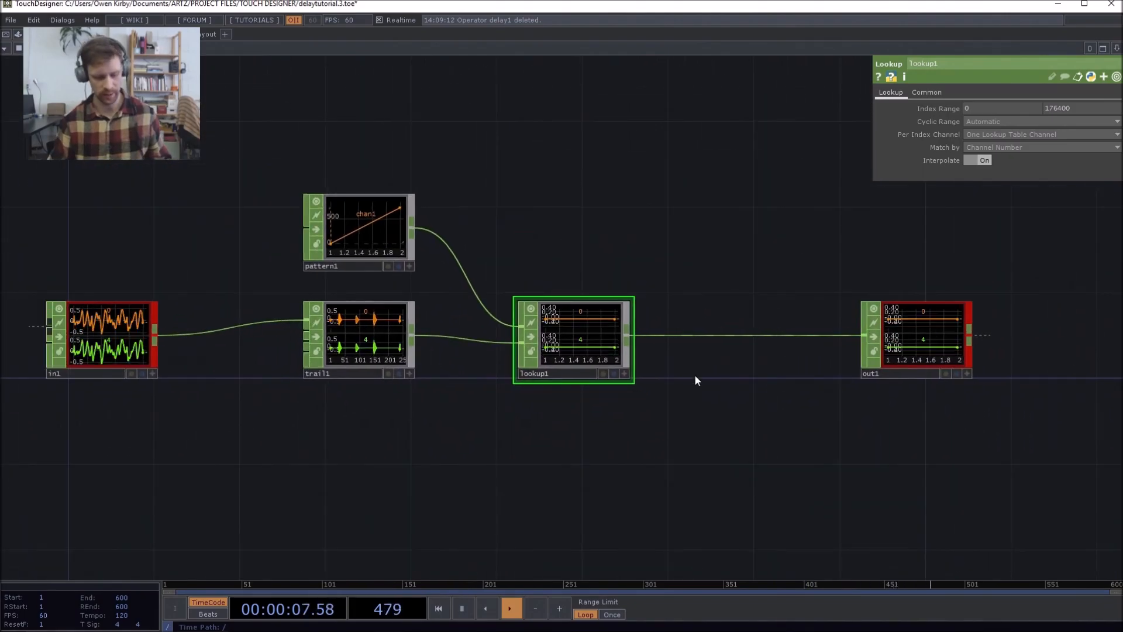
- Add a Time Slice CHOP just below the wire between lookup1 and out1, and connect lookup1 to its input
key("Tab")
type("tim")
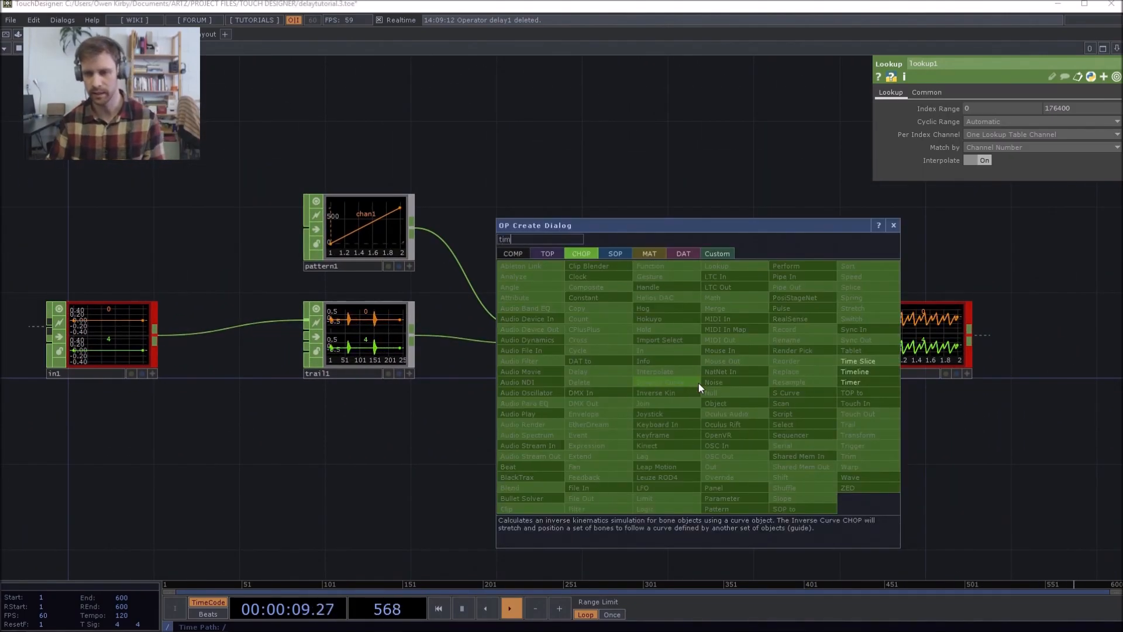
left_click(860, 360)
left_click(755, 376)
left_click_drag(628, 335, 693, 378)
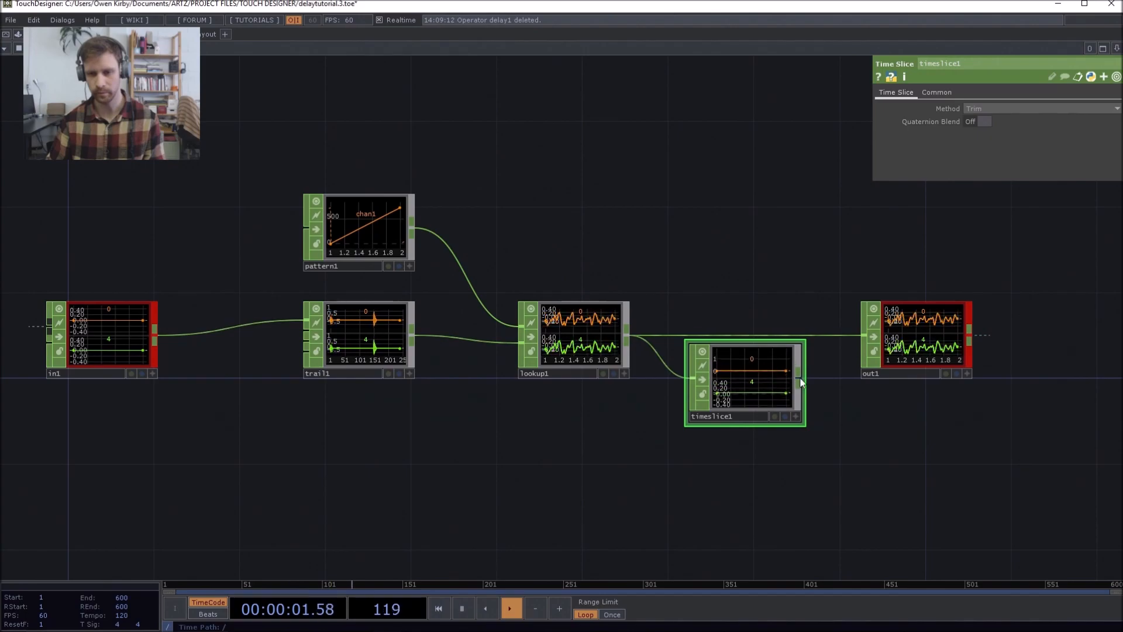
- Compare timeslice1's signal with lookup1's and move timeslice1 well above the main row of nodes
scroll(763, 406, "up", 5)
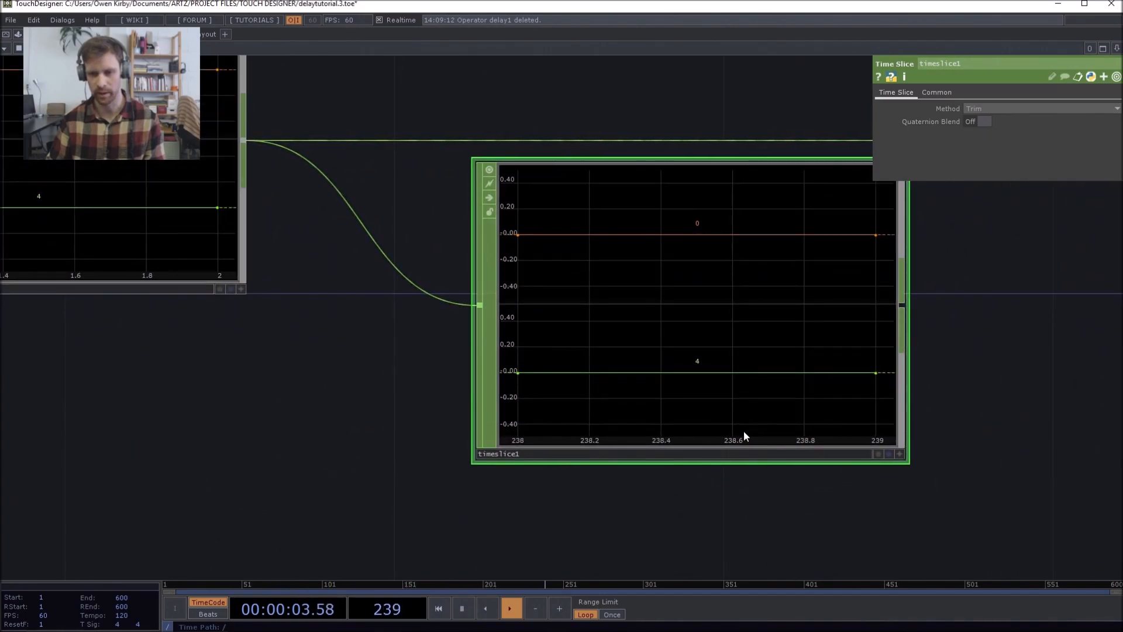
scroll(714, 440, "down", 4)
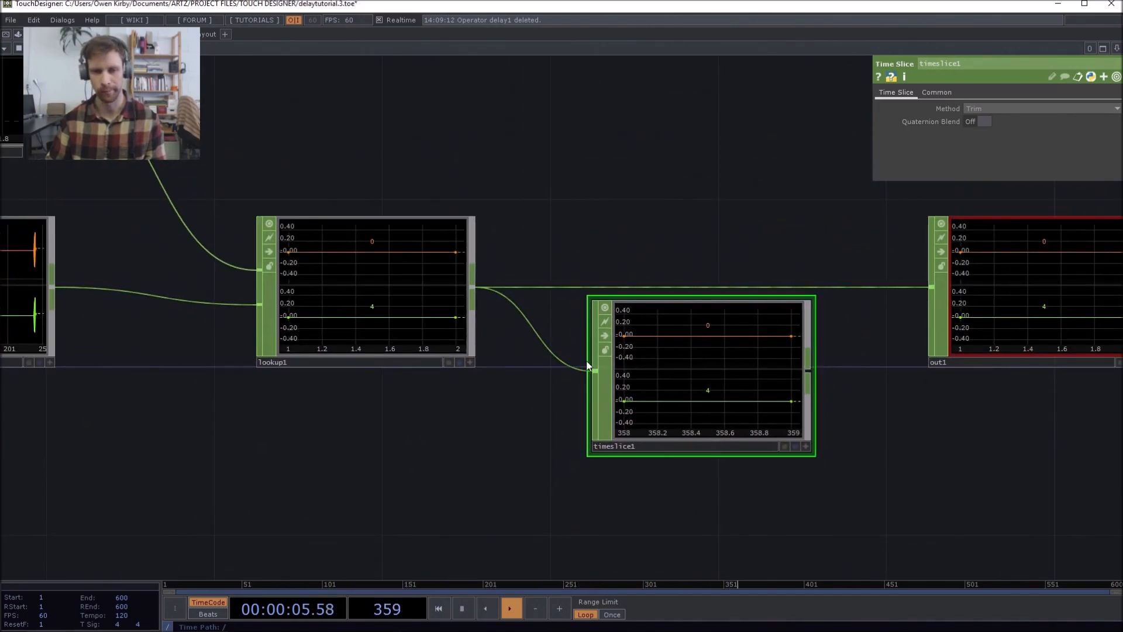
scroll(703, 411, "up", 4)
scroll(687, 402, "down", 5)
scroll(687, 401, "up", 5)
scroll(684, 398, "down", 3)
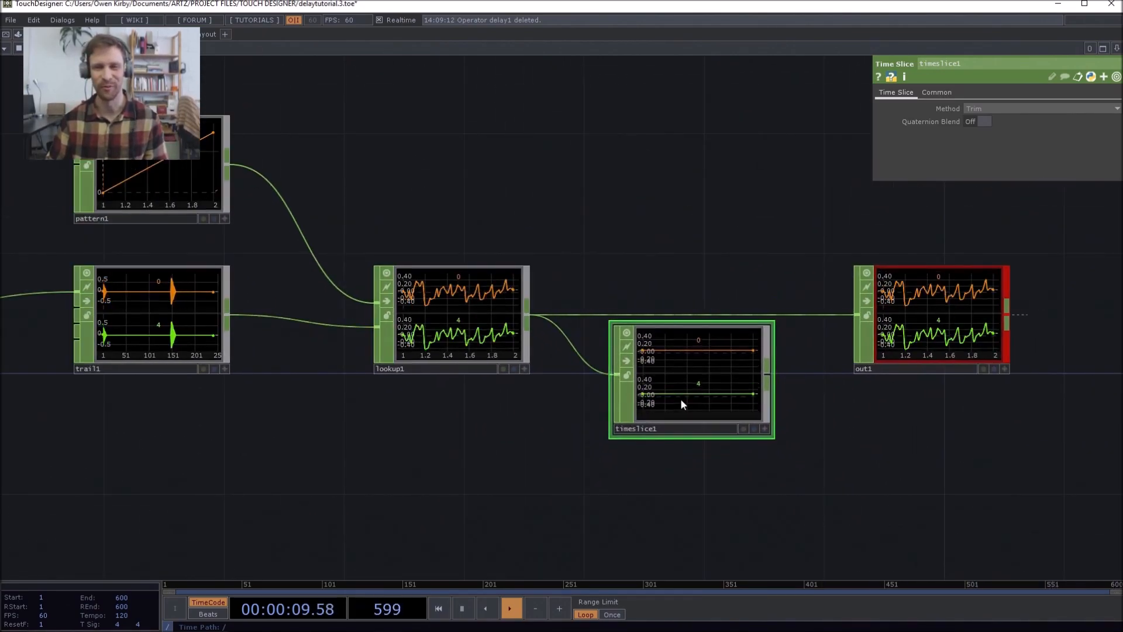
left_click_drag(681, 400, 682, 169)
left_click_drag(583, 319, 473, 456)
left_click_drag(609, 260, 609, 141)
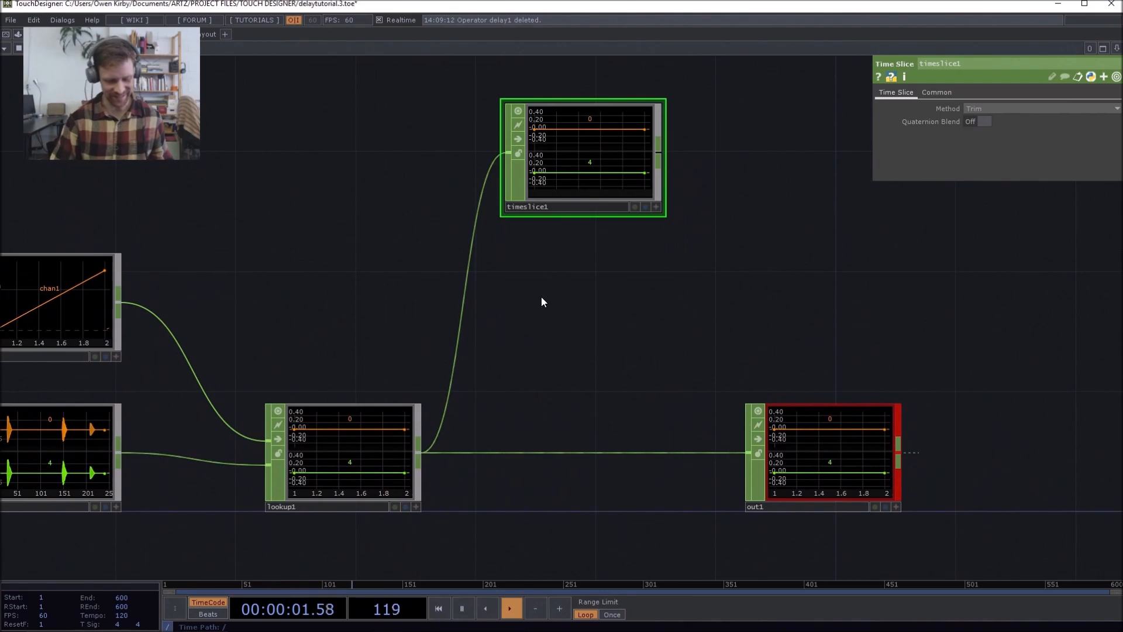
- Add an Audio Para EQ CHOP fed by lookup1 and turn off its EQ1 band
key("Tab")
type("audio")
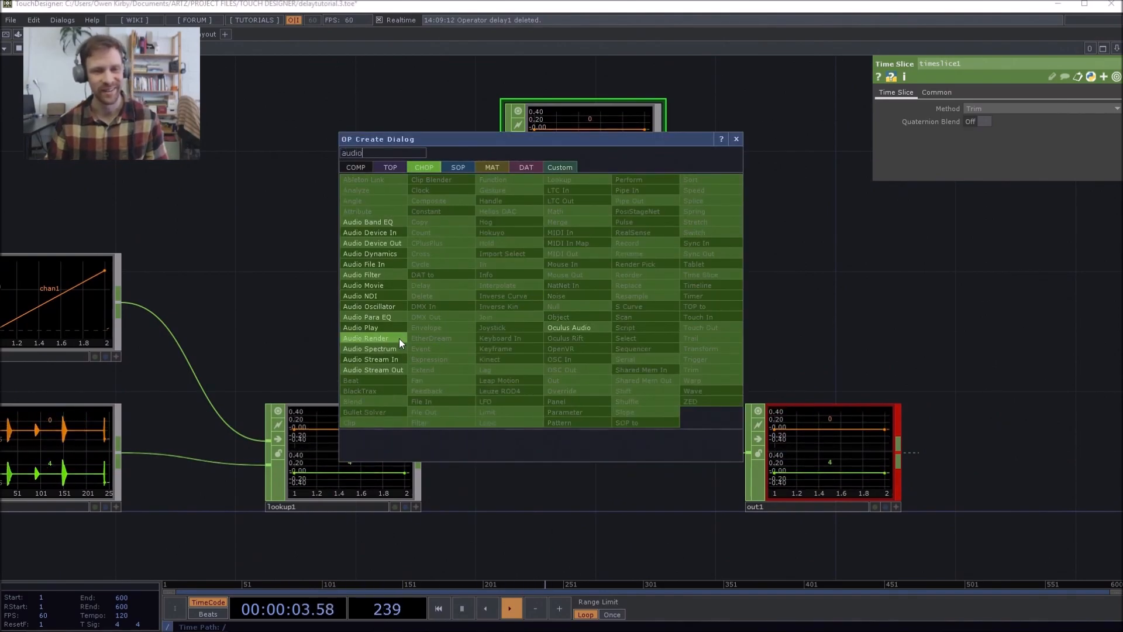
left_click(391, 318)
left_click(595, 355)
left_click_drag(423, 453, 557, 336)
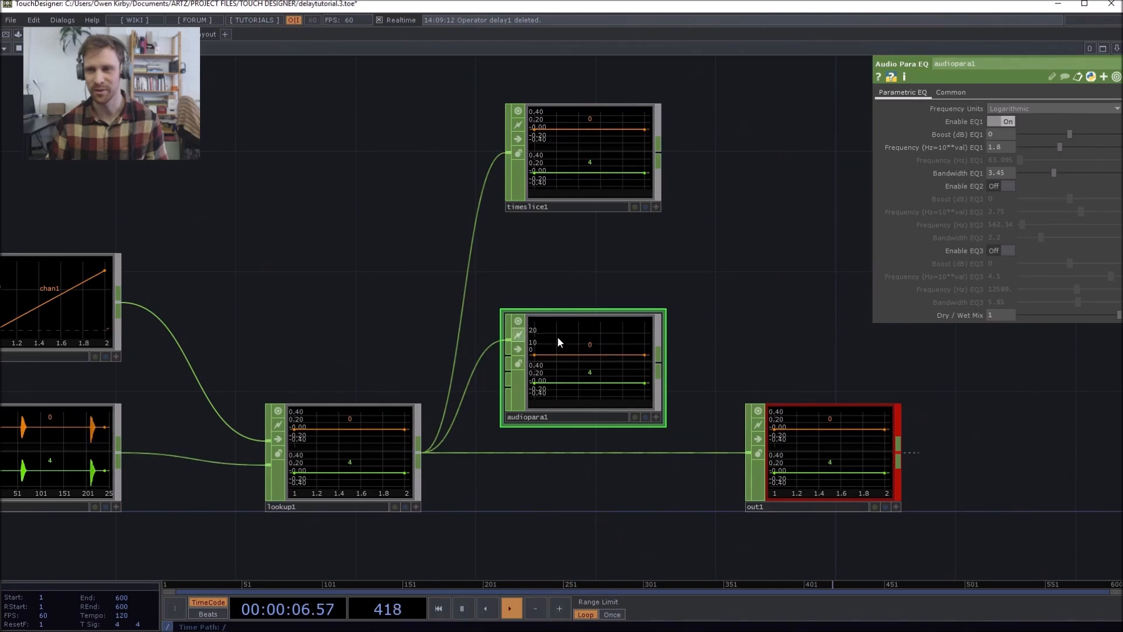
left_click(1002, 121)
scroll(578, 388, "up", 5)
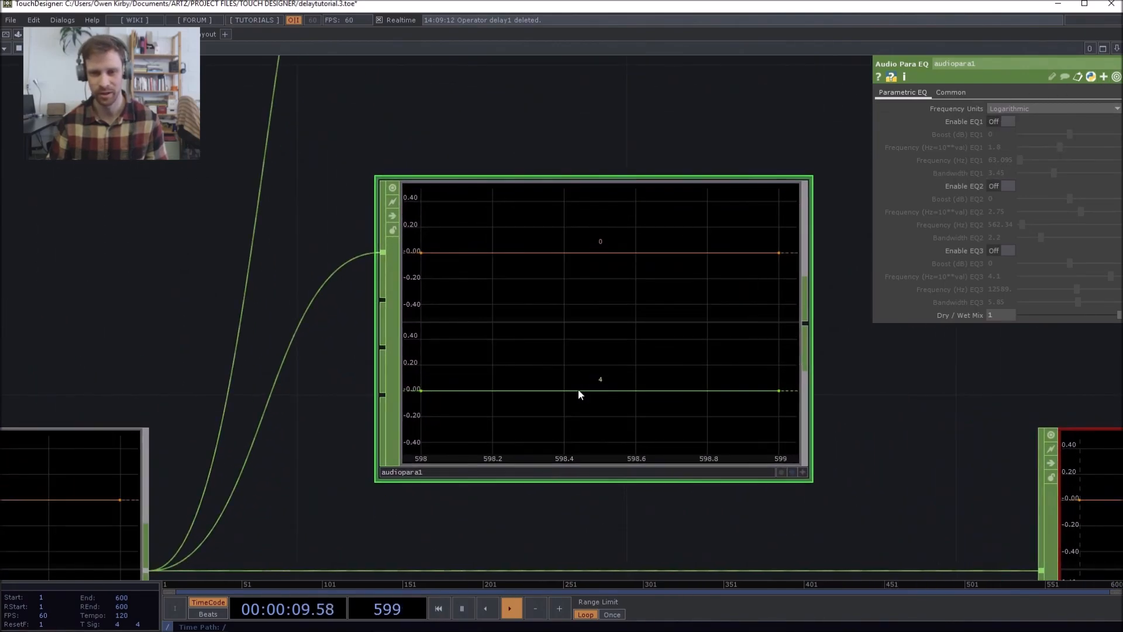
- Route audiopara1's output into out1 and line audiopara1 up in the main row between lookup1 and out1
scroll(578, 388, "down", 5)
left_click_drag(696, 355, 788, 480)
left_click_drag(629, 388, 629, 494)
left_click_drag(751, 275, 806, 254)
scroll(806, 254, "down", 5)
left_click_drag(557, 249, 445, 294)
scroll(444, 294, "down", 2)
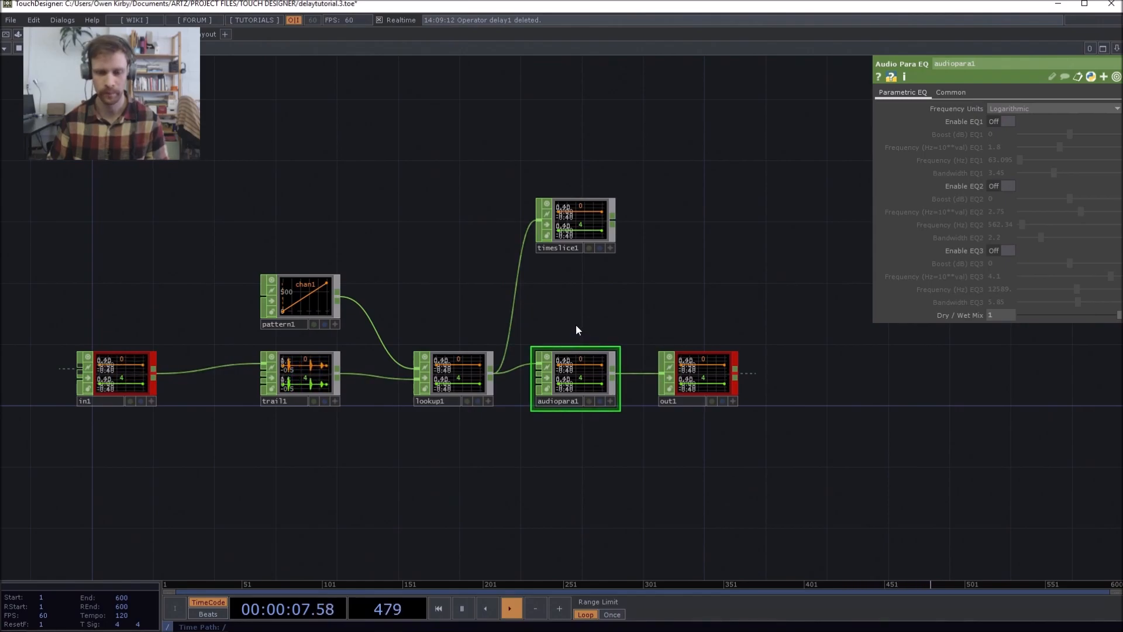
- Leave Delay1, add a Cross CHOP beside it, and connect SimpleSynth2's audio as first input and Delay1's output as second
scroll(619, 290, "down", 8)
scroll(462, 384, "down", 5)
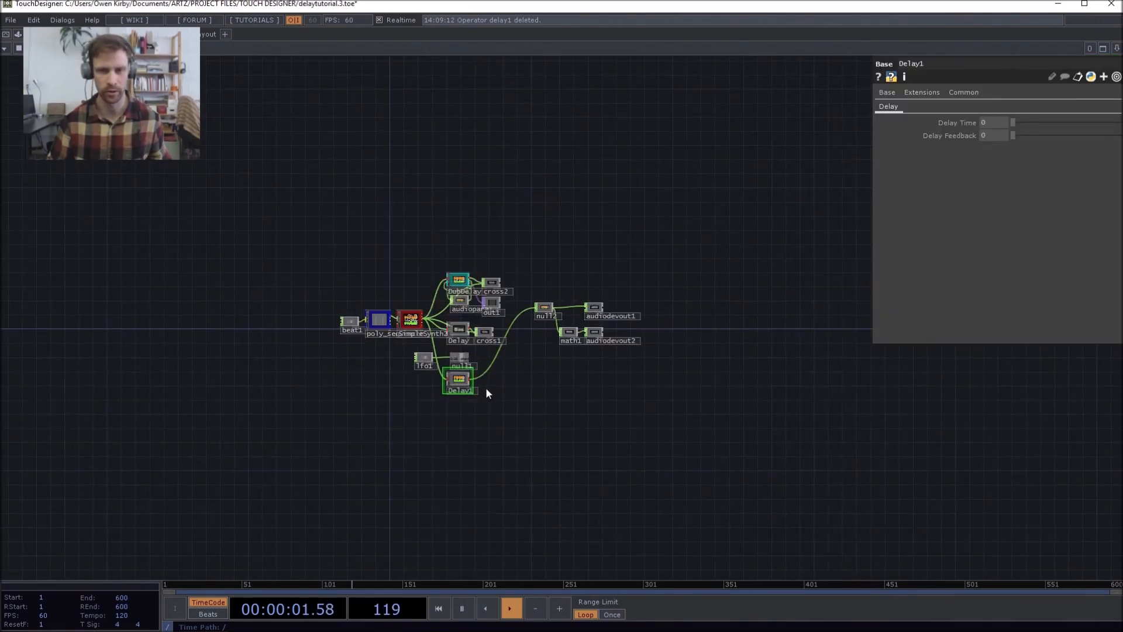
scroll(514, 392, "up", 5)
key("Tab")
type("cr")
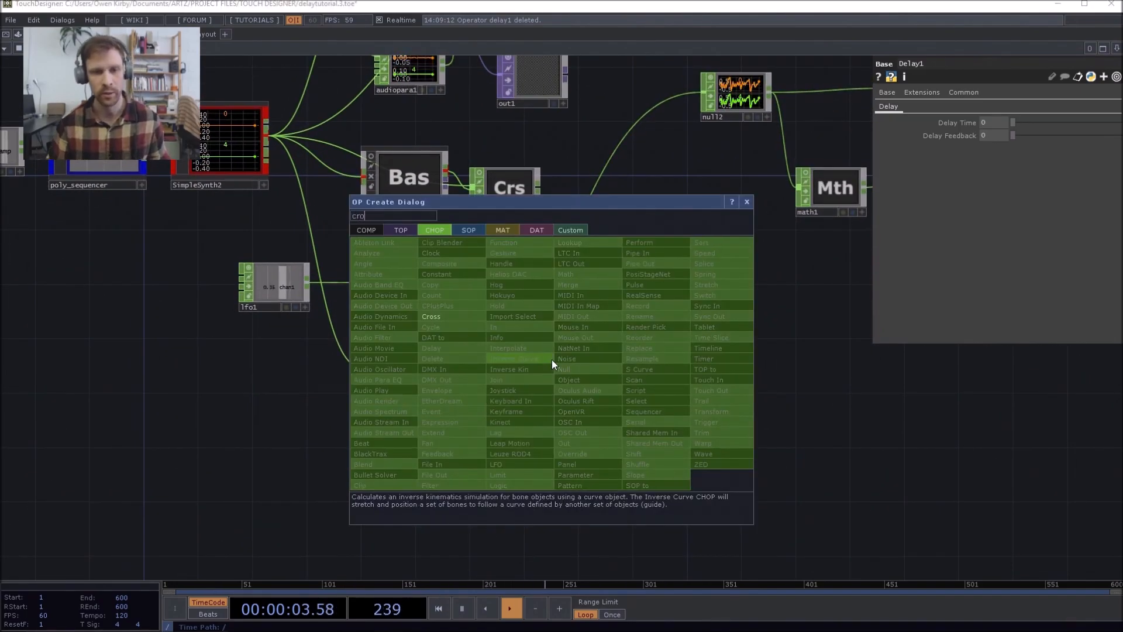
left_click(462, 317)
left_click(613, 355)
left_click_drag(266, 136, 580, 350)
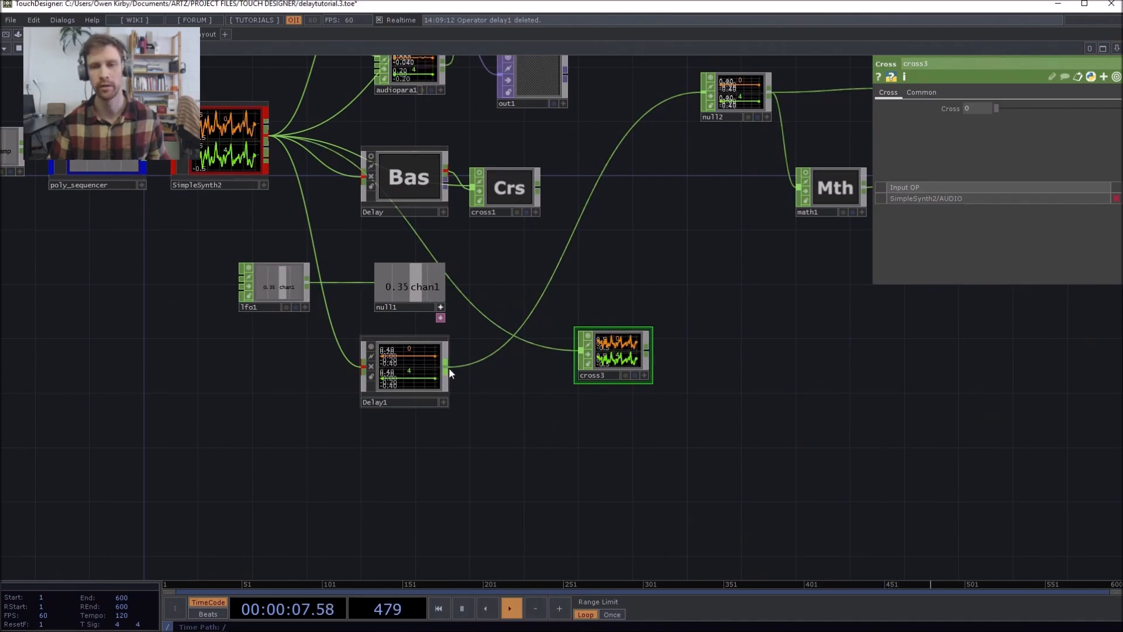
left_click_drag(447, 368, 580, 353)
- Connect cross3 to null2 in place of Delay1 and set its Cross value to 0.5
left_click_drag(660, 324, 630, 152)
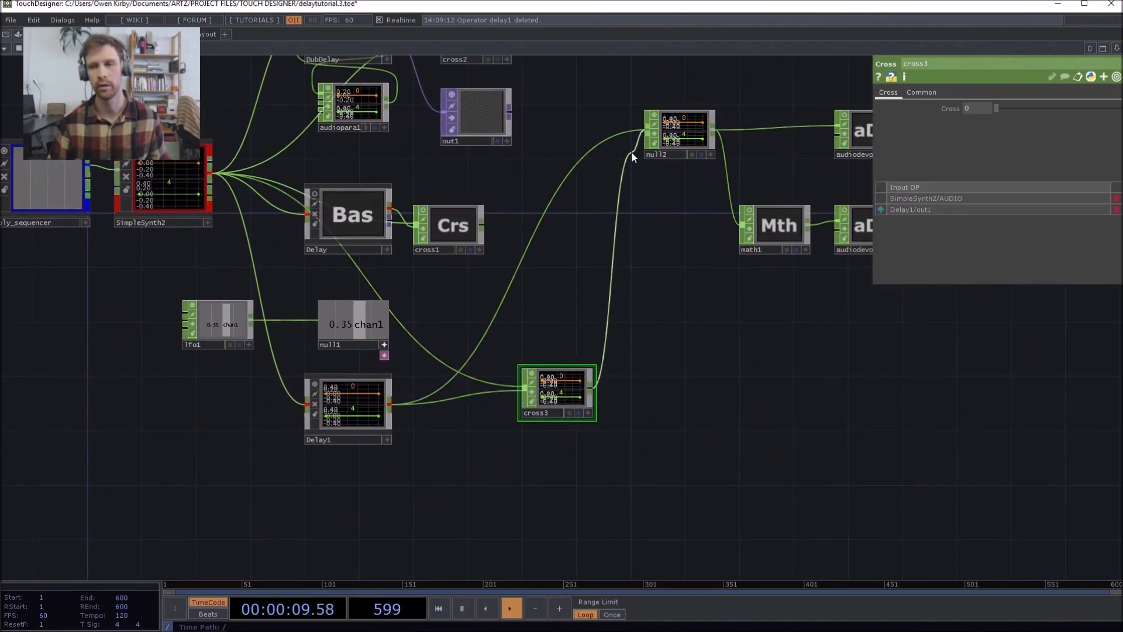
type(".5")
key("Return")
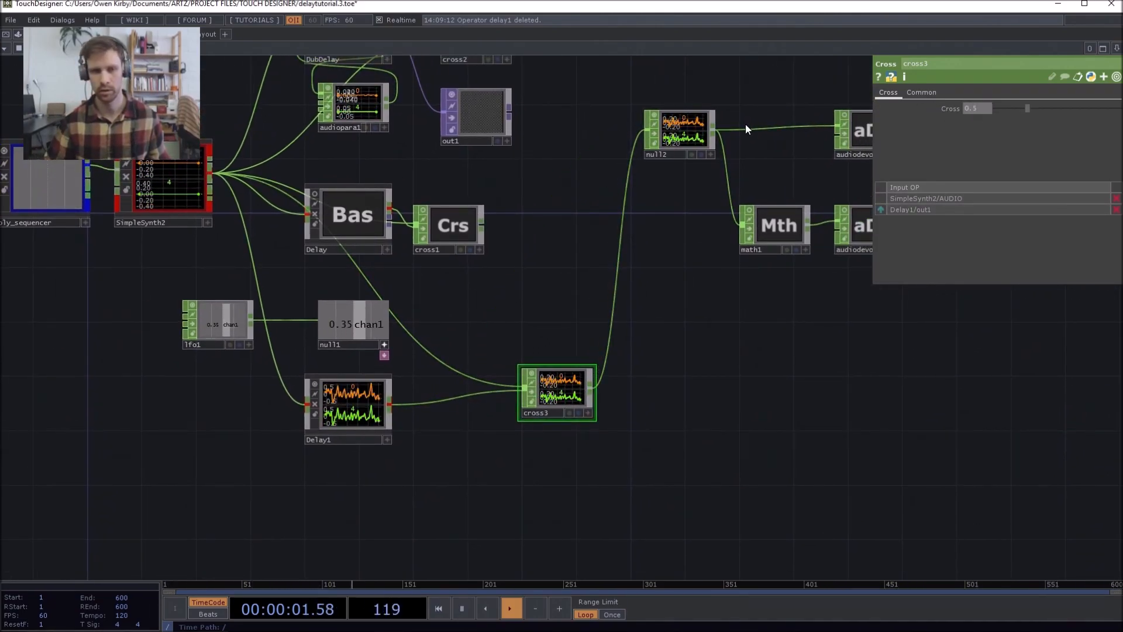
left_click_drag(548, 317, 550, 317)
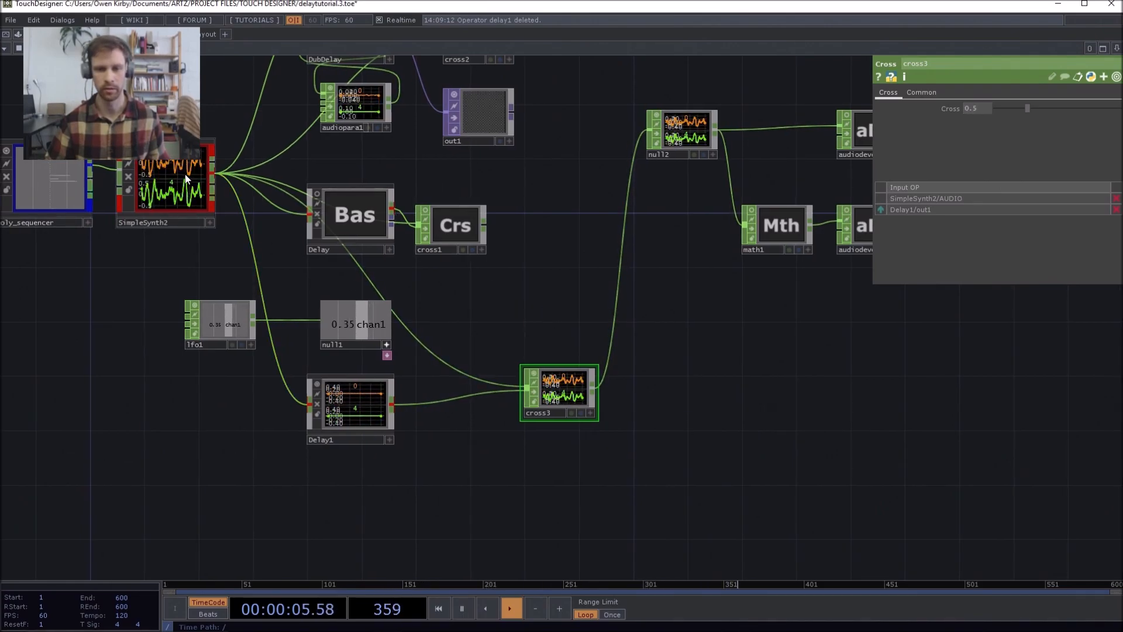
- Inside Delay1, add a Parameter CHOP well above in1 and limit its Parameters to Delaytime
left_click(344, 395)
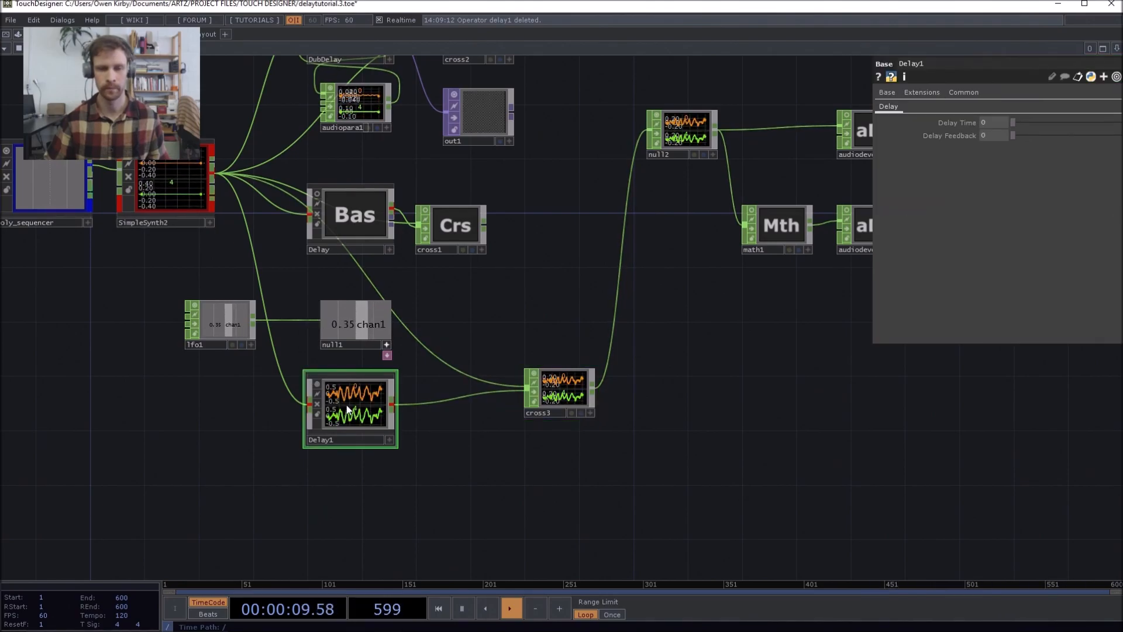
double_click(345, 398)
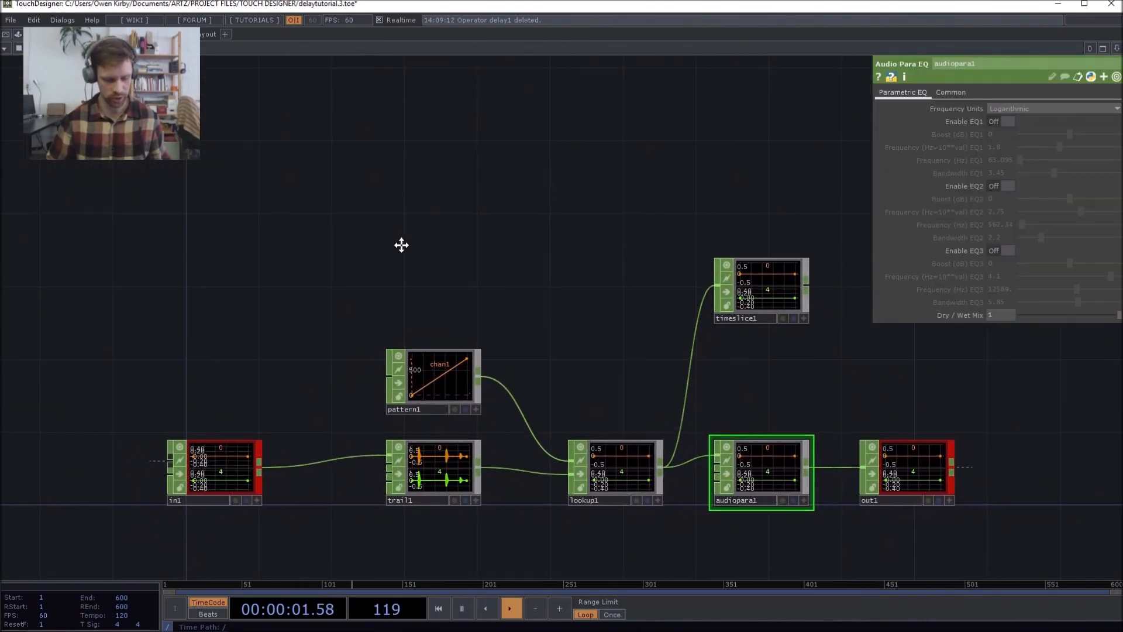
key("Tab")
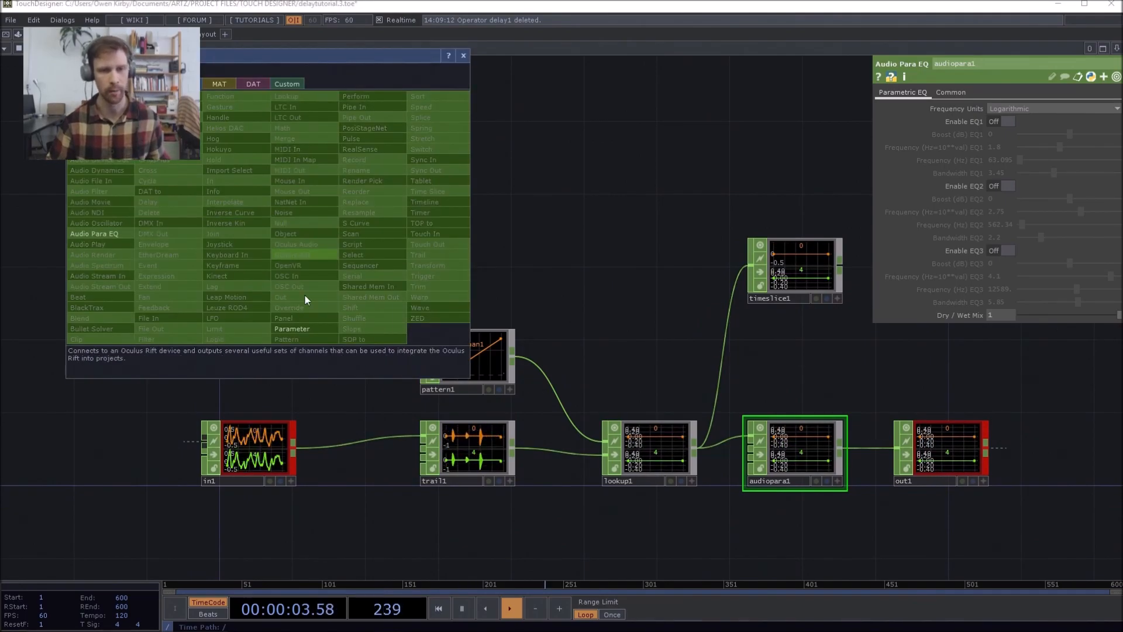
left_click(297, 328)
left_click(253, 171)
left_click_drag(254, 171, 254, 189)
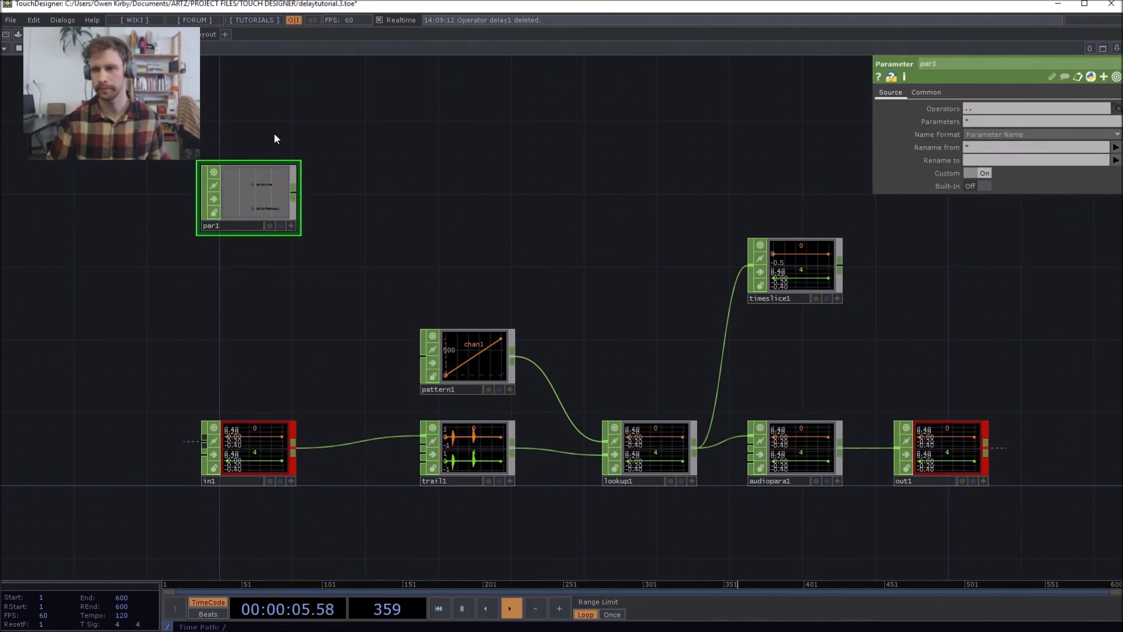
type("Delaytime")
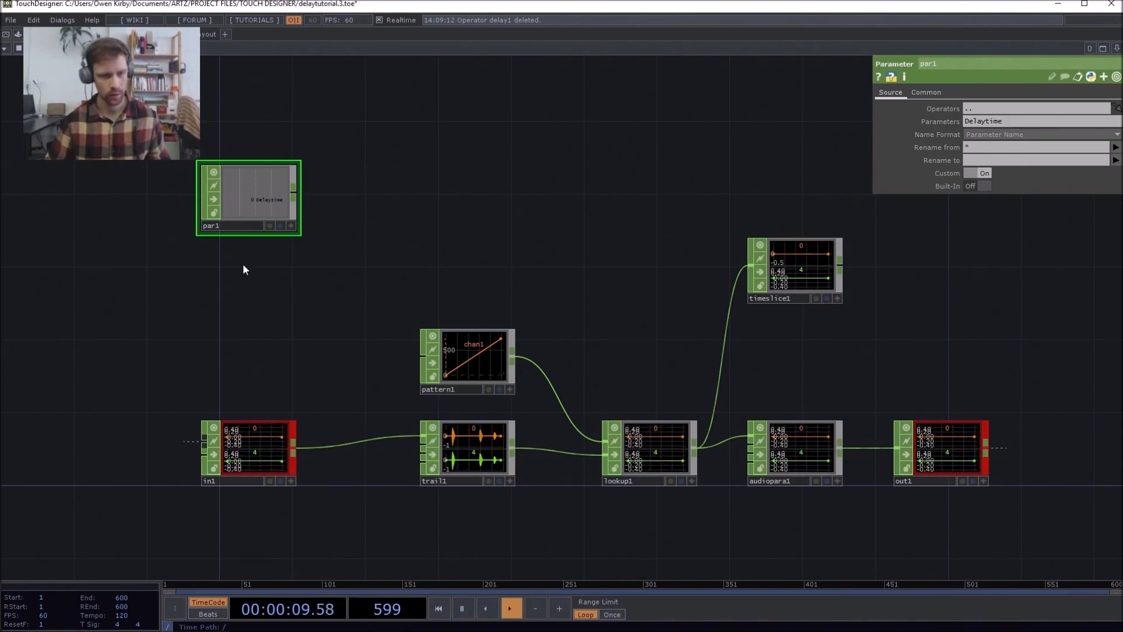
- Move par1 further above the main row and add a Null CHOP connected to its output
mouse_move(89, 448)
left_click_drag(297, 320, 273, 412)
left_click_drag(452, 278, 637, 186)
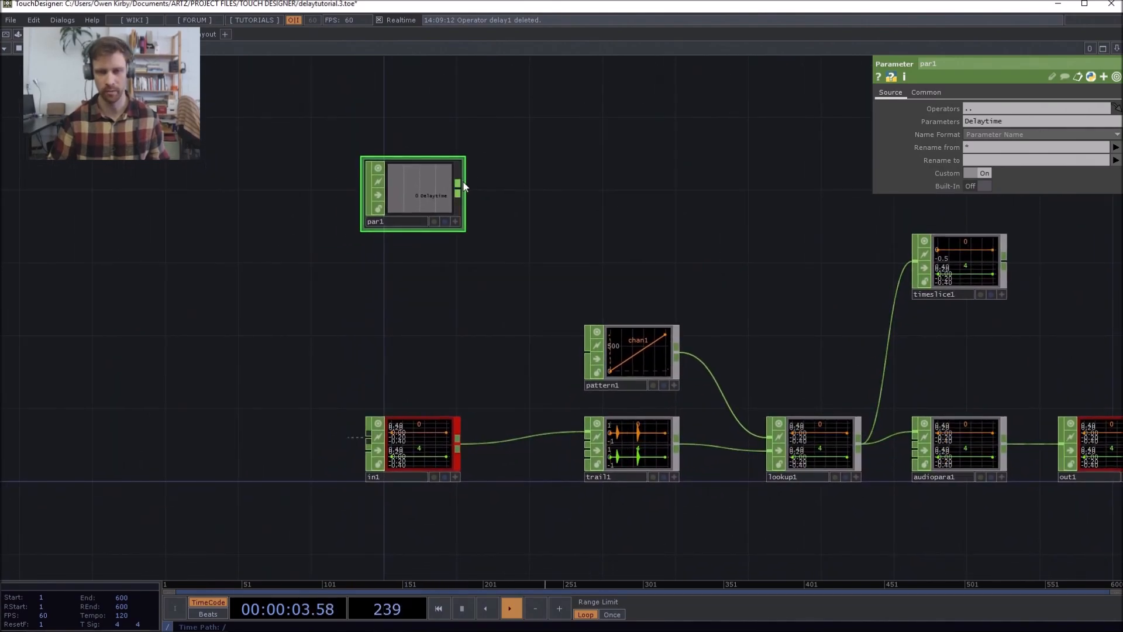
left_click_drag(569, 163, 528, 314)
left_click_drag(392, 331, 391, 201)
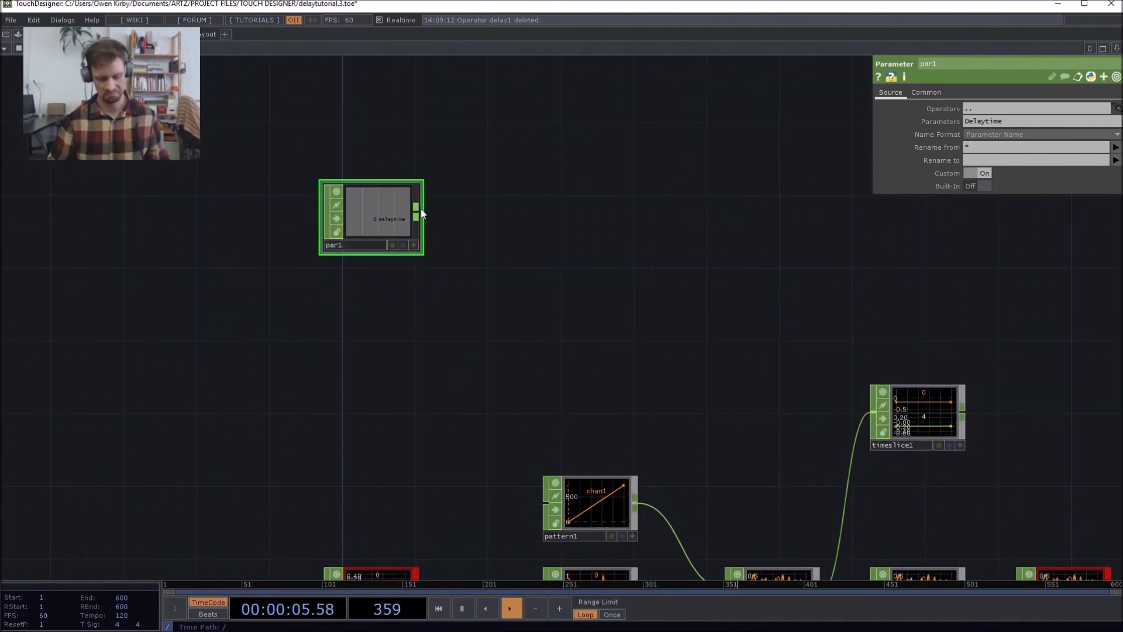
right_click(415, 212)
left_click(428, 219)
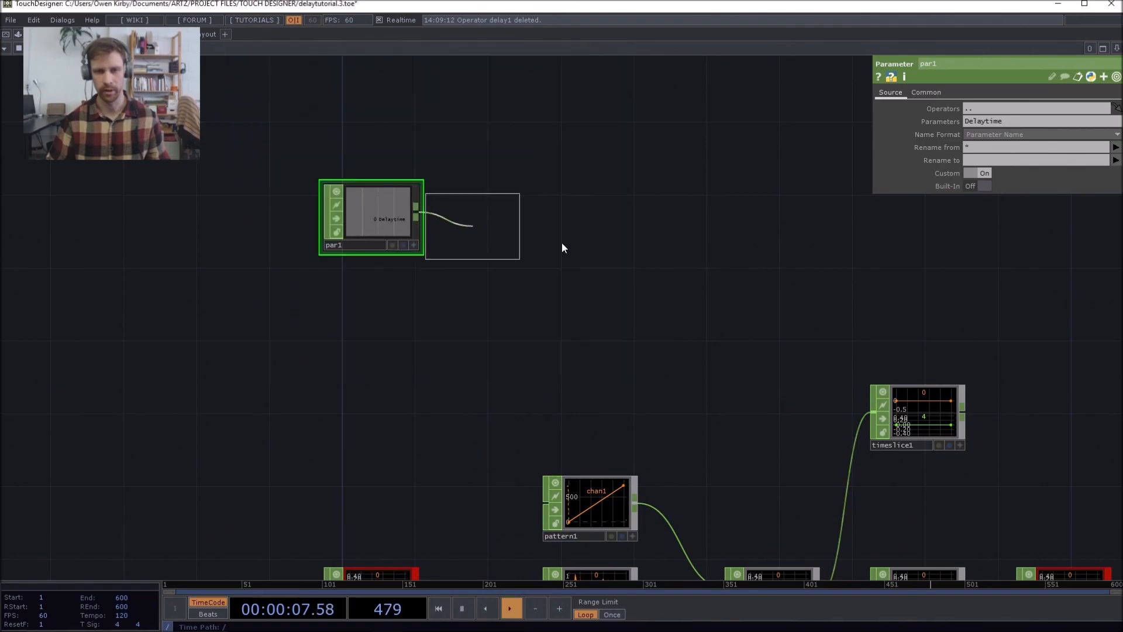
left_click(592, 218)
key("h")
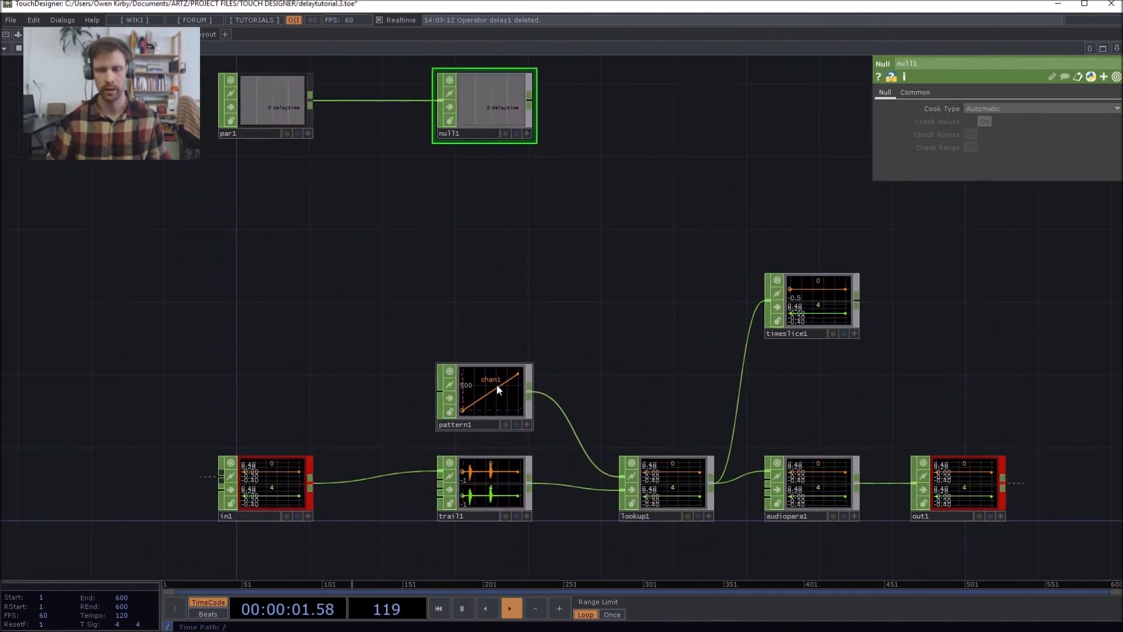
- Review pattern1's Channel settings and its ramp's length and amplitude parameters
left_click(491, 382)
left_click_drag(492, 285, 539, 325)
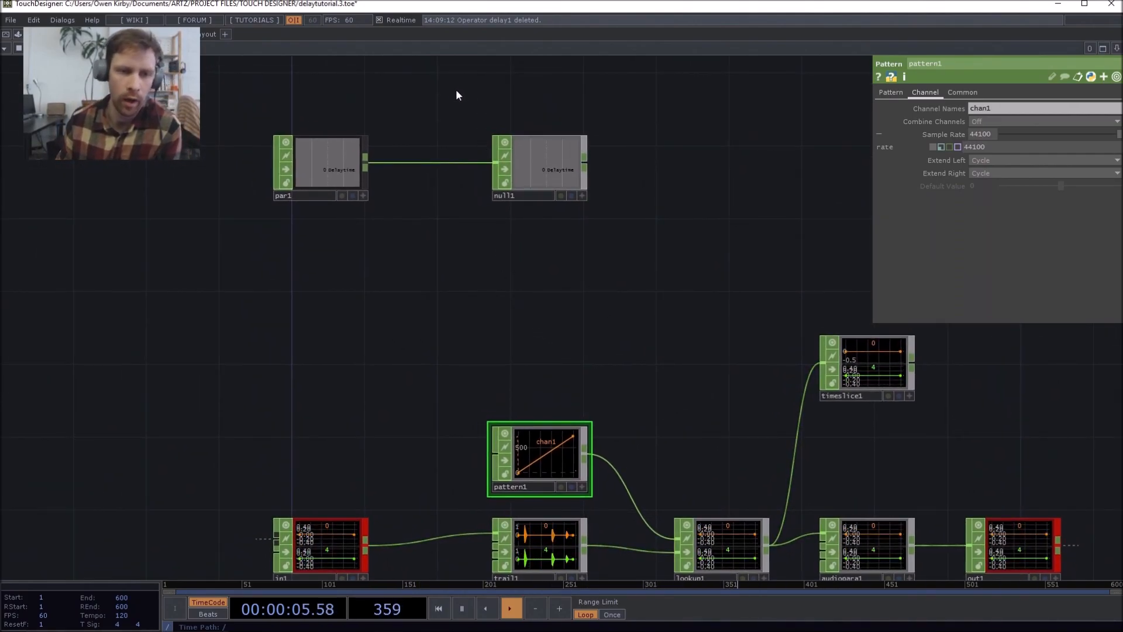
left_click_drag(366, 232, 338, 251)
left_click_drag(522, 423, 497, 351)
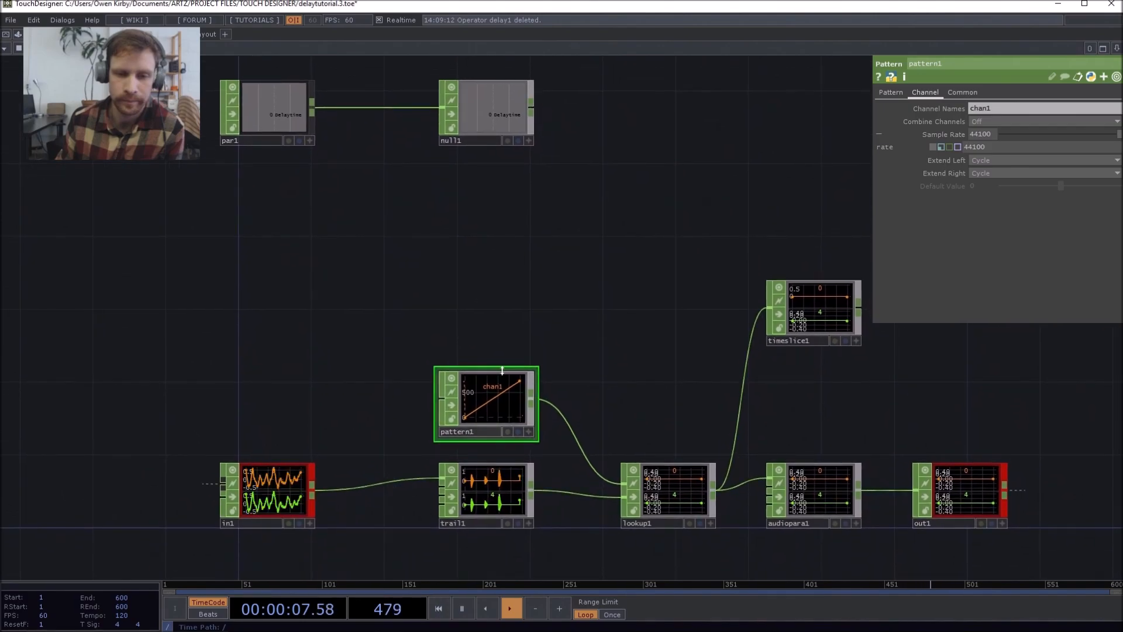
left_click(893, 95)
left_click_drag(556, 351, 558, 288)
scroll(506, 318, "up", 5)
left_click_drag(543, 162, 535, 164)
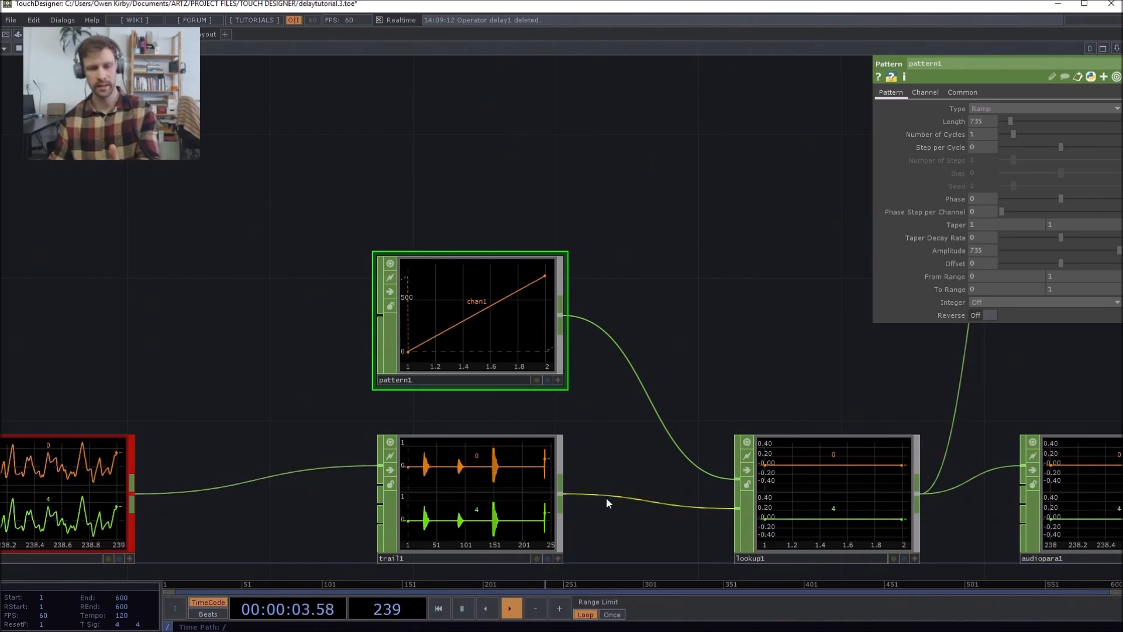
- Examine trail1's buffered signal and its operator info for sample range and sample rate
scroll(608, 404, "up", 5)
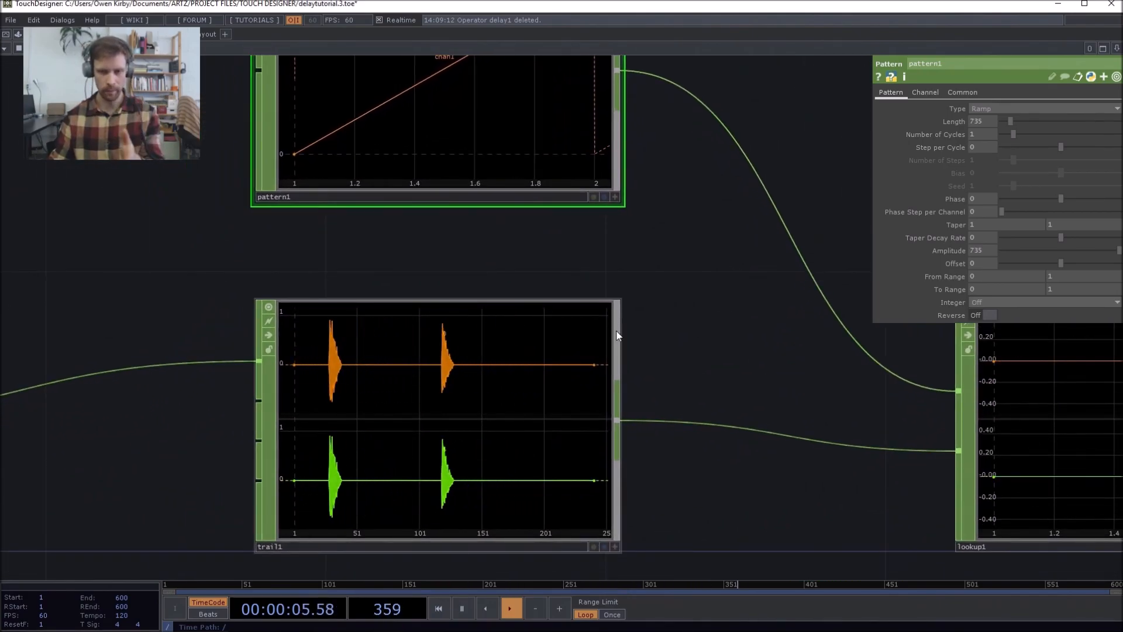
middle_click(530, 381)
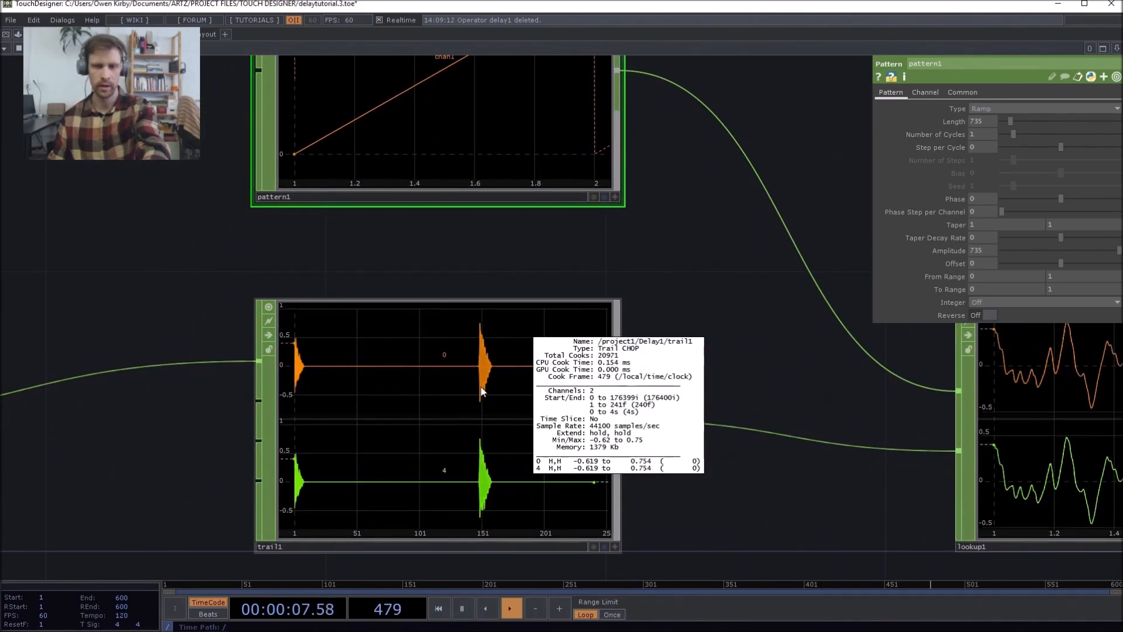
middle_click(481, 391)
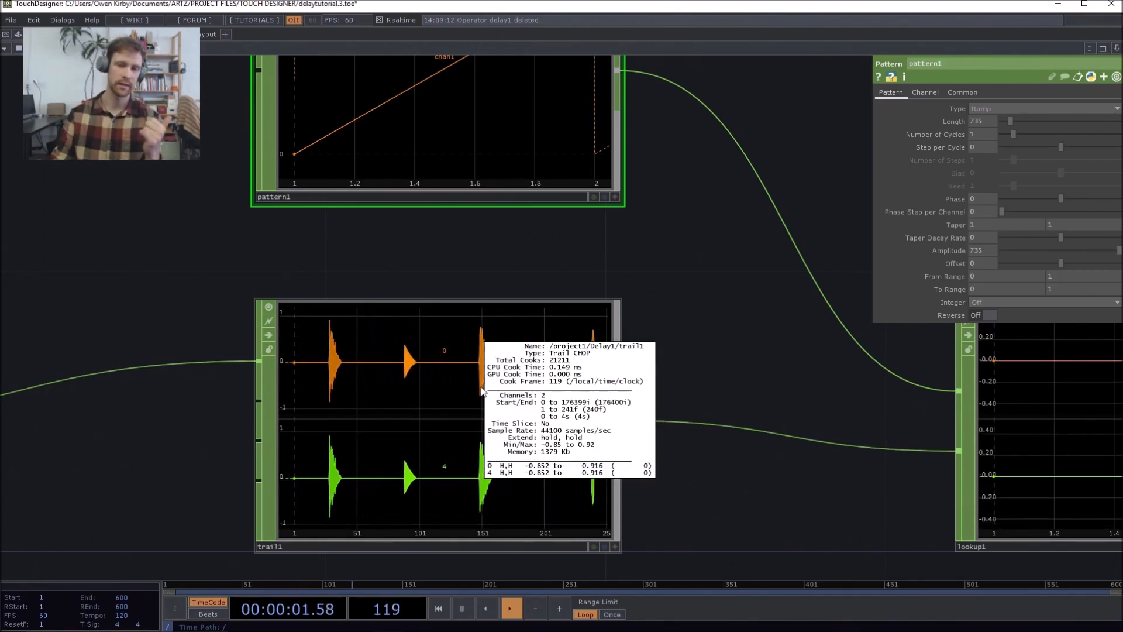
middle_click(481, 391)
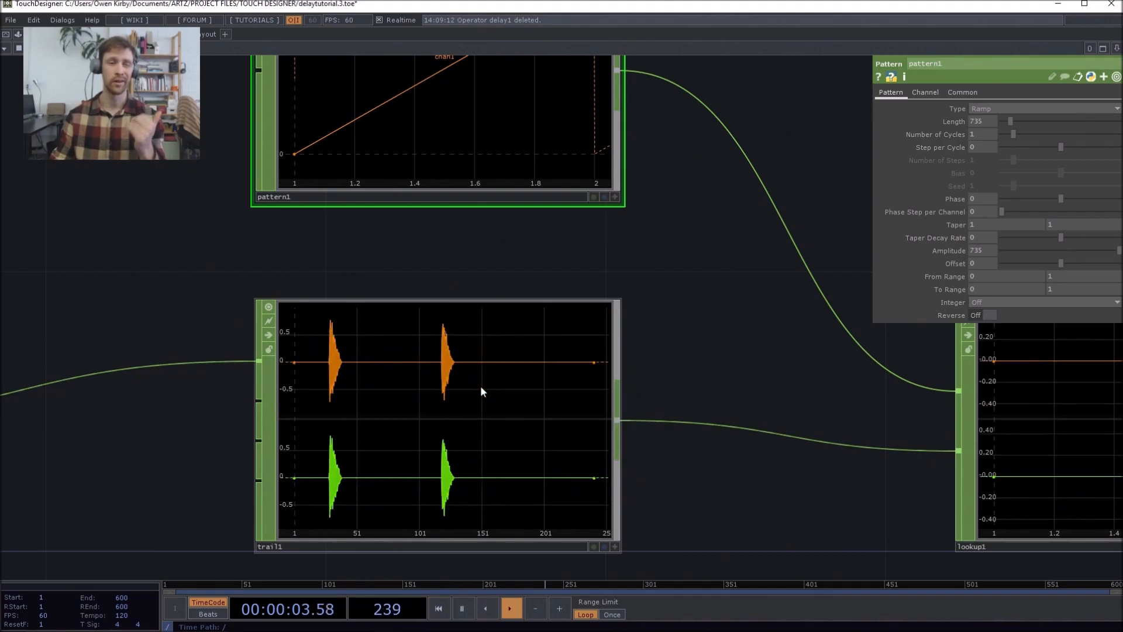
middle_click(480, 387)
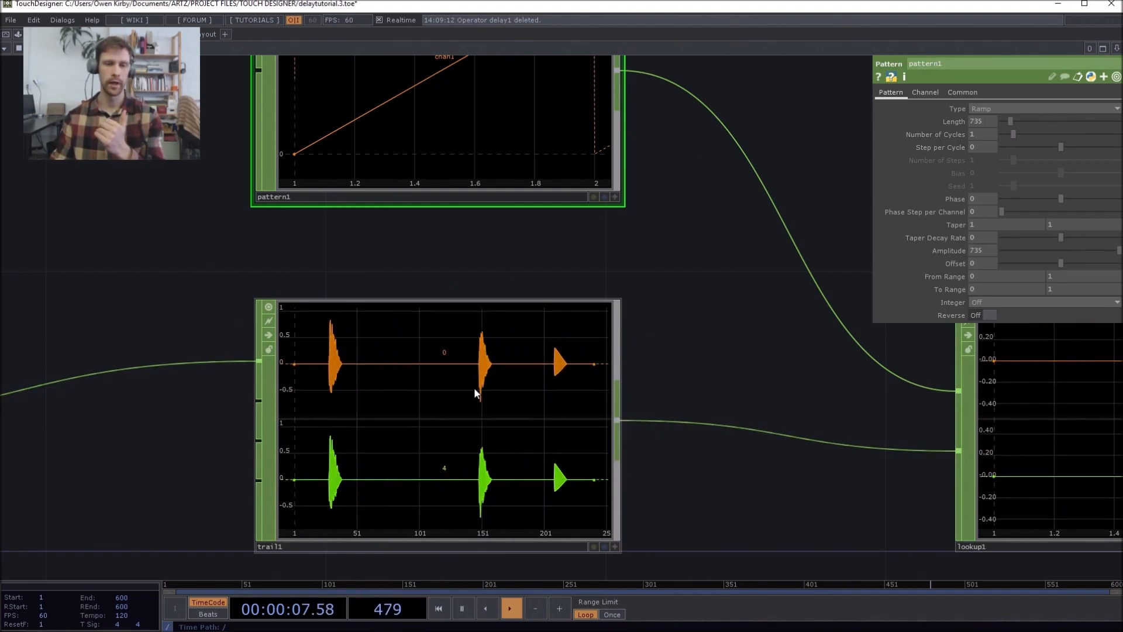
scroll(474, 388, "down", 2)
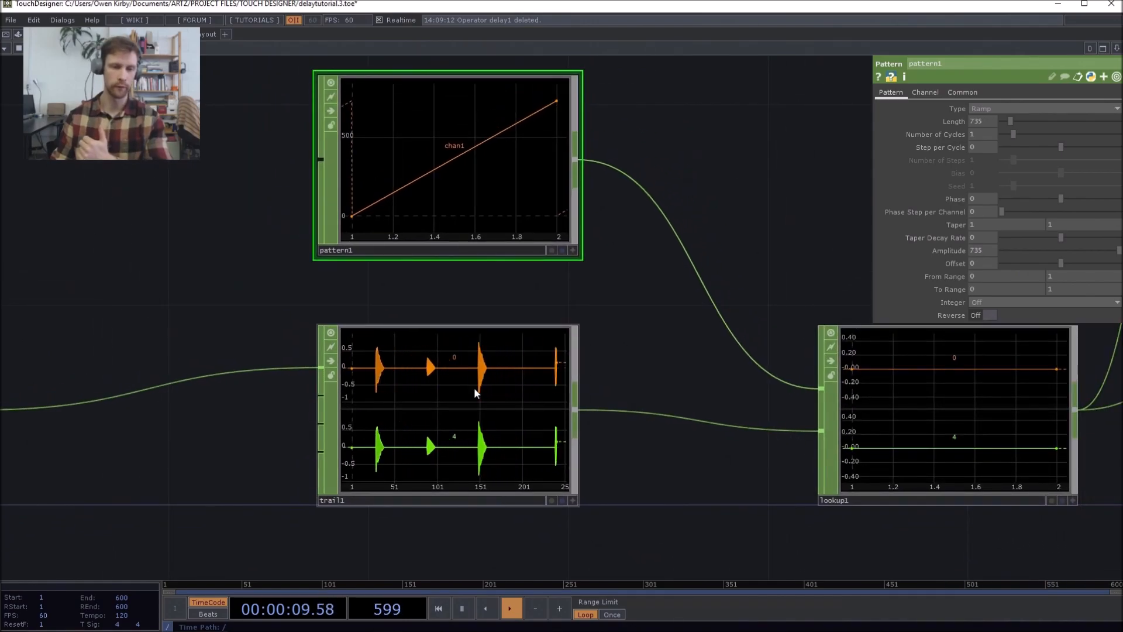
middle_click(473, 389)
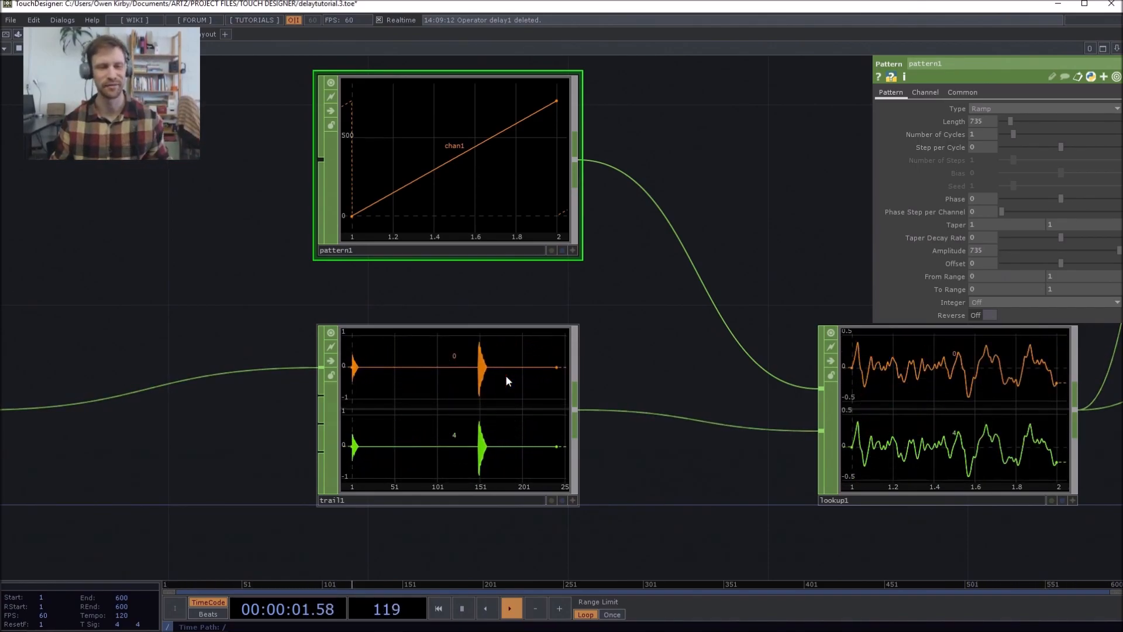
scroll(407, 370, "down", 4)
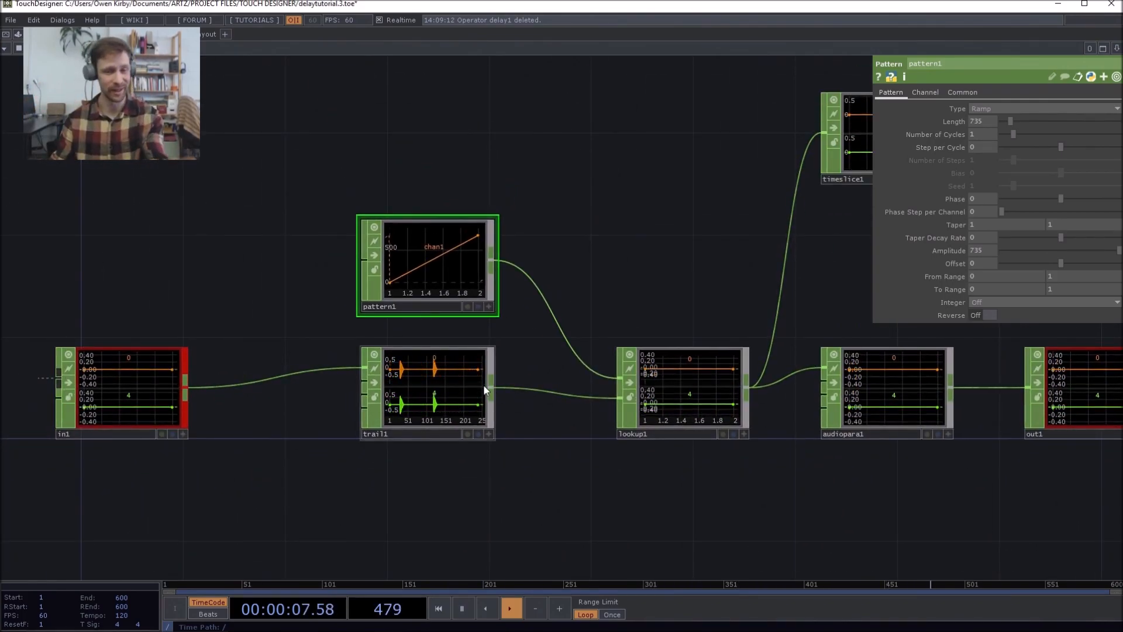
- Compare trail1's Window Length setting with pattern1's ramp parameters
left_click(460, 391)
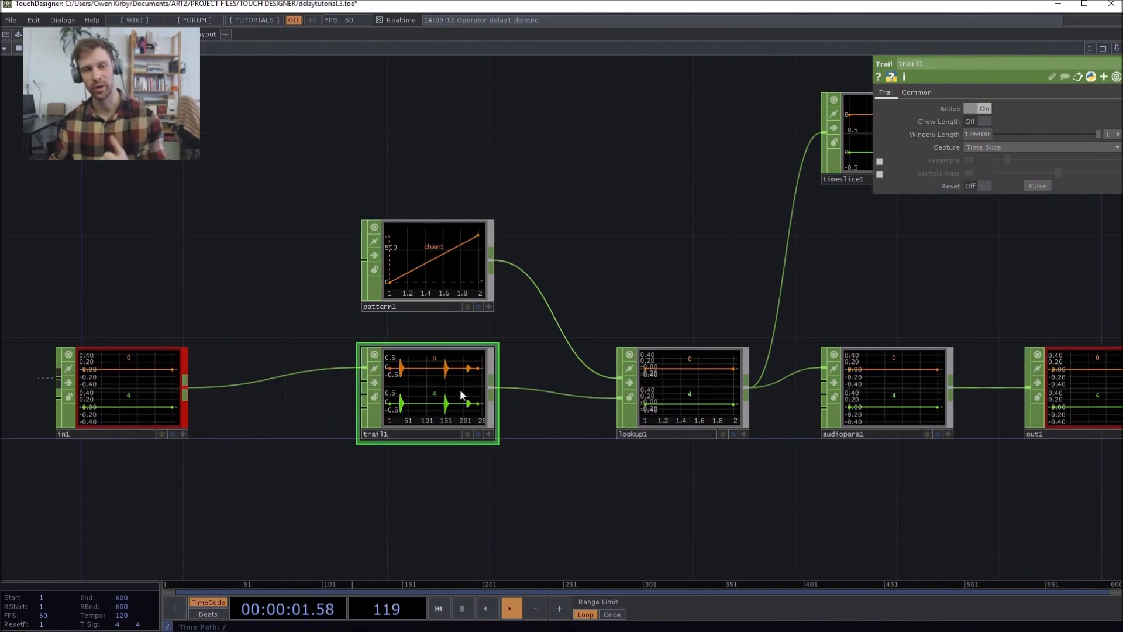
scroll(460, 388, "down", 5)
left_click(458, 414)
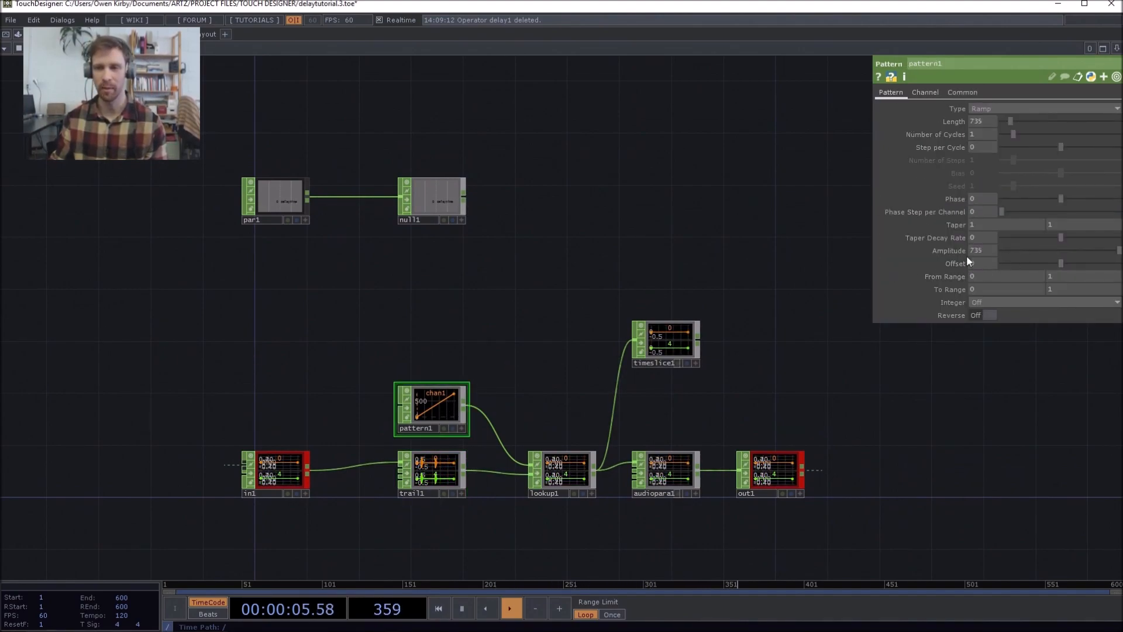
- Make null1's viewer active and move par1 further away from it
left_click_drag(447, 209, 553, 224)
left_click(552, 210)
left_click(568, 233)
left_click_drag(394, 206, 258, 201)
left_click_drag(398, 227, 457, 232)
- Set Delay1's Delay Time to about 0.6 and return to the network inside it
scroll(468, 307, "down", 8)
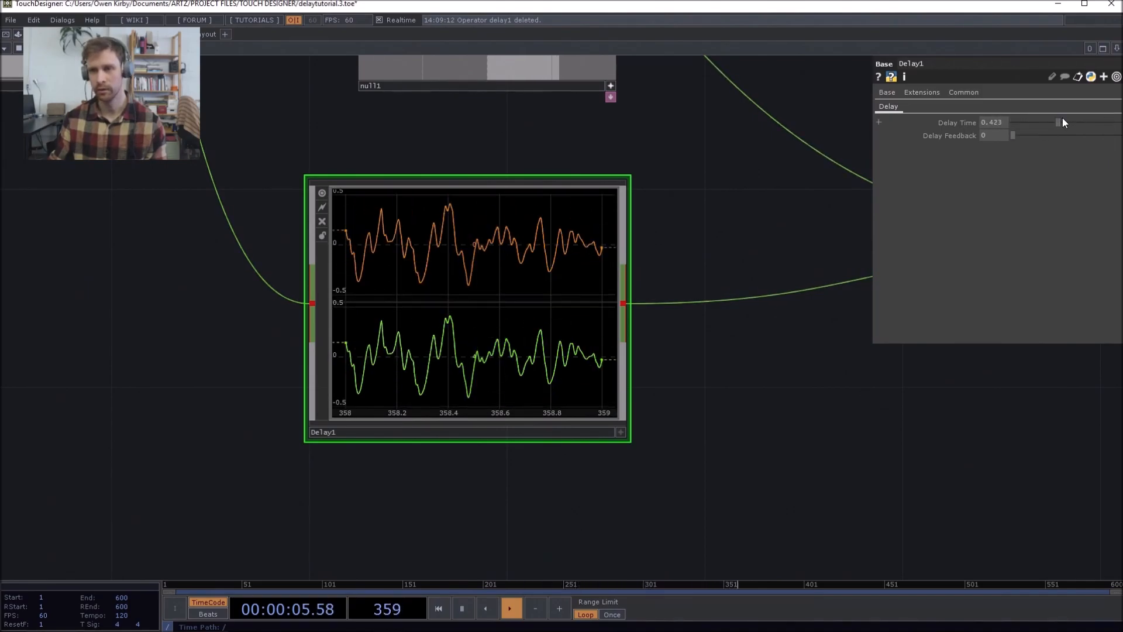
scroll(536, 265, "up", 5)
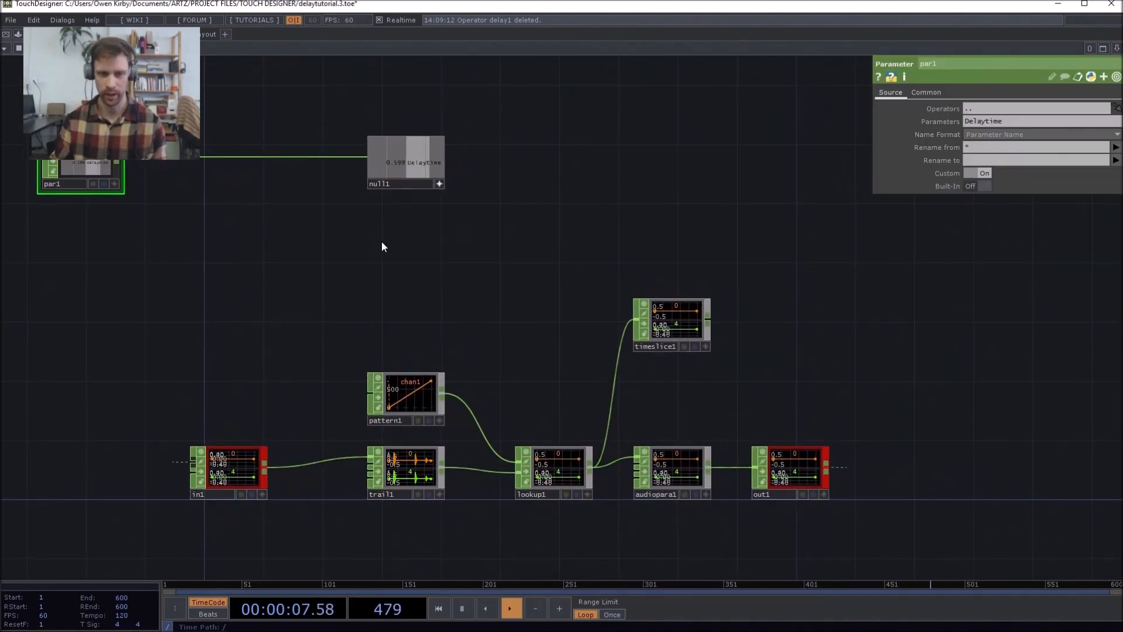
left_click_drag(379, 244, 501, 203)
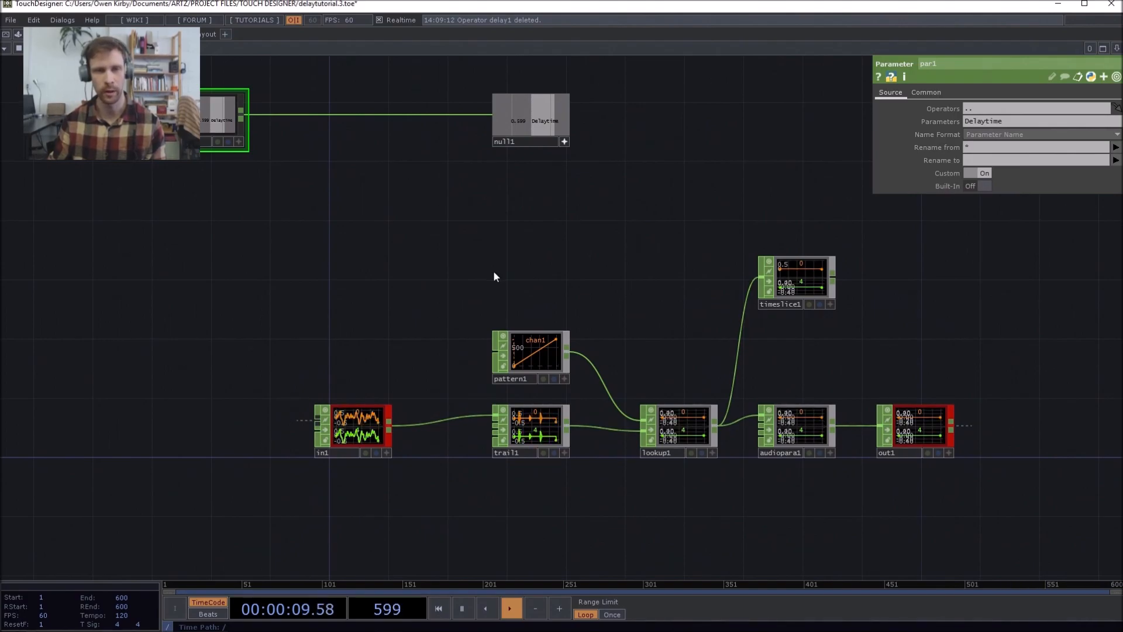
- Insert a Math CHOP between par1 and null1 and set its From Range to 0 to 4
right_click(317, 115)
left_click(334, 106)
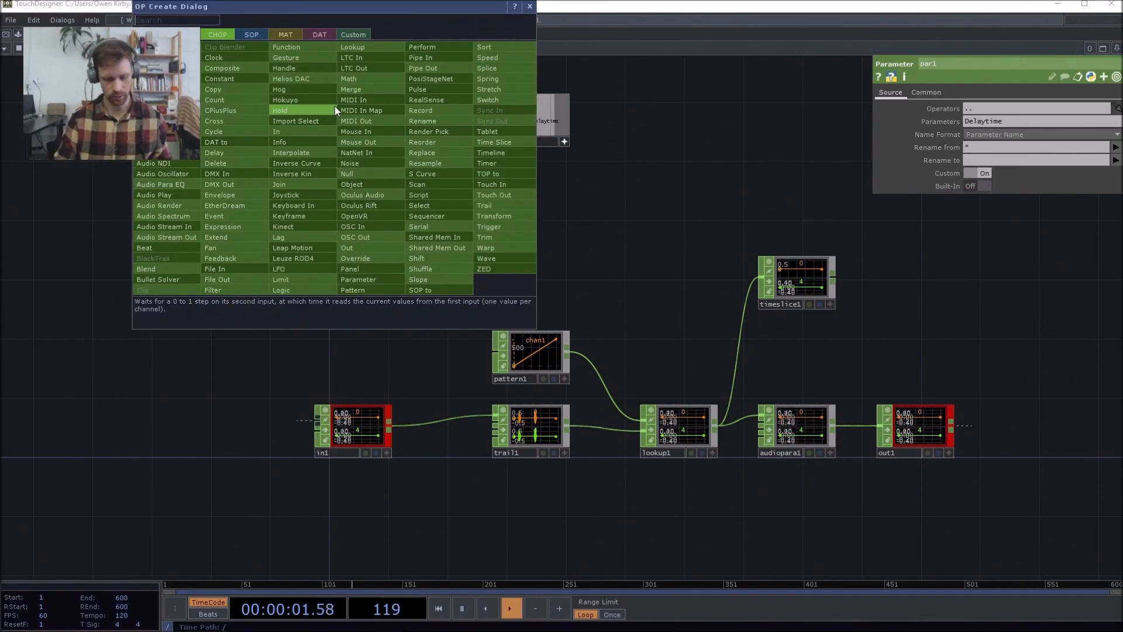
type("math")
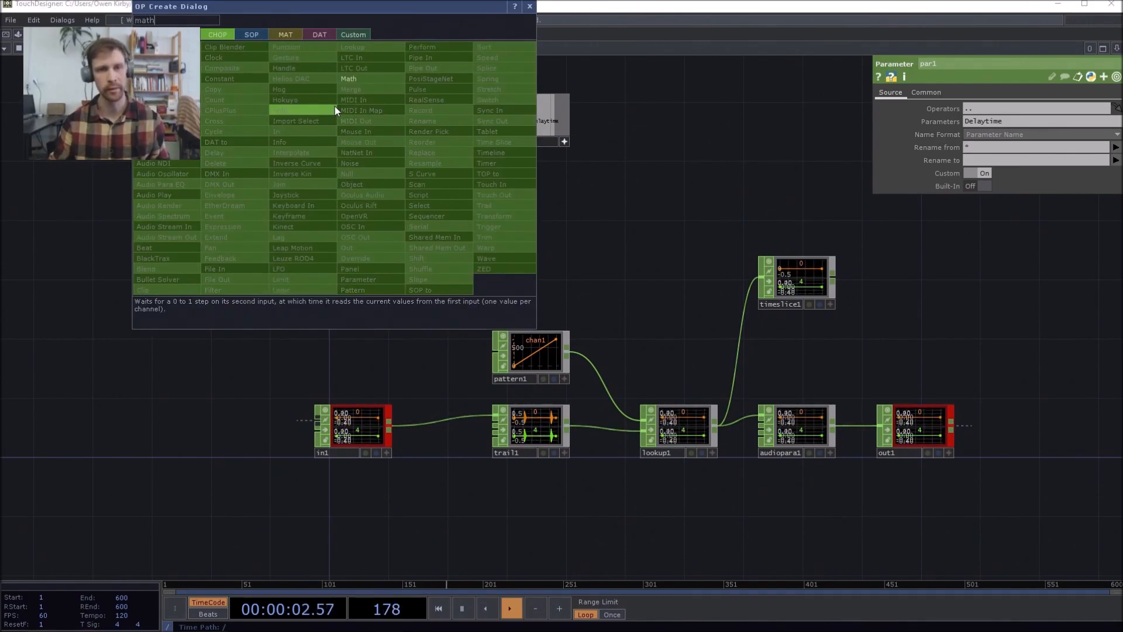
left_click(367, 79)
left_click(367, 121)
left_click(946, 92)
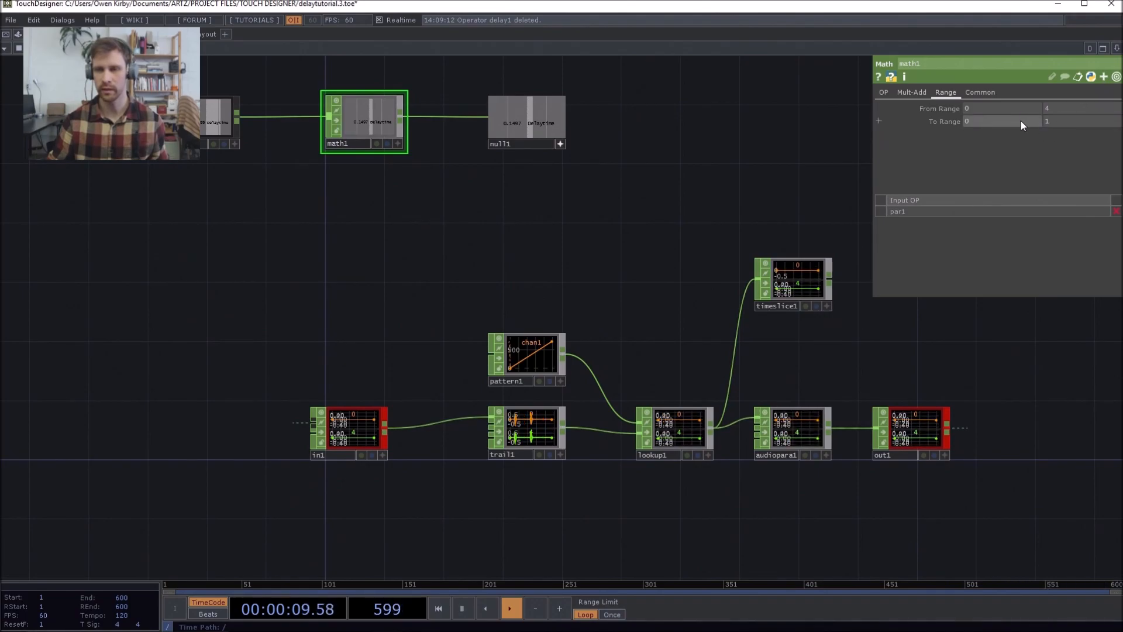
- Check trail1's Window Length and enter 176400 as the first To Range value of math1
left_click_drag(630, 238, 700, 193)
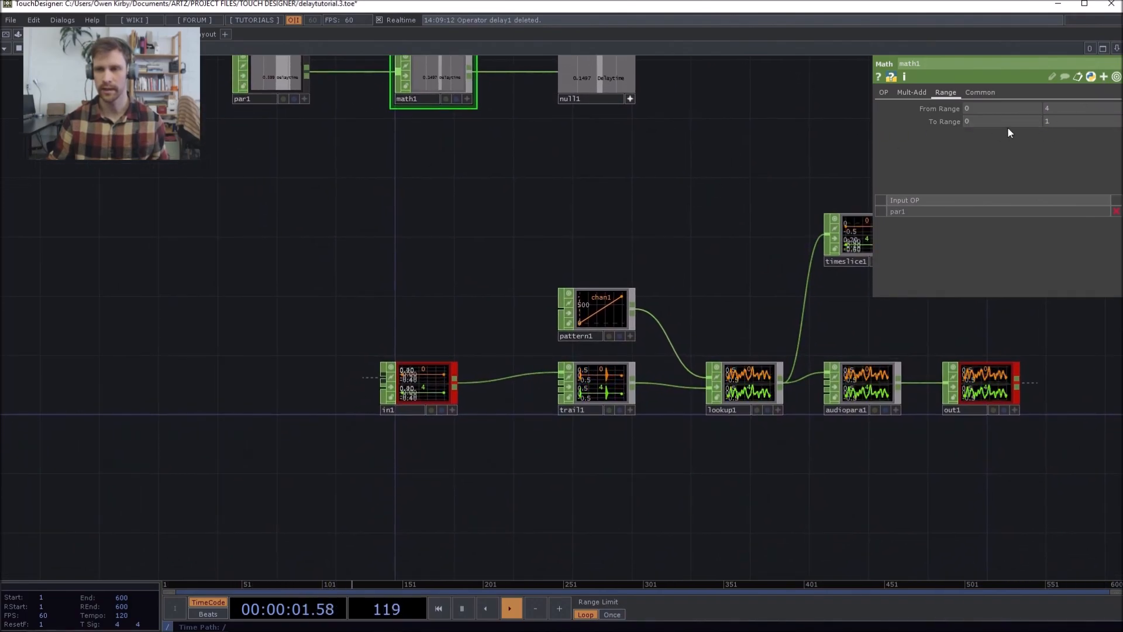
middle_click(599, 374)
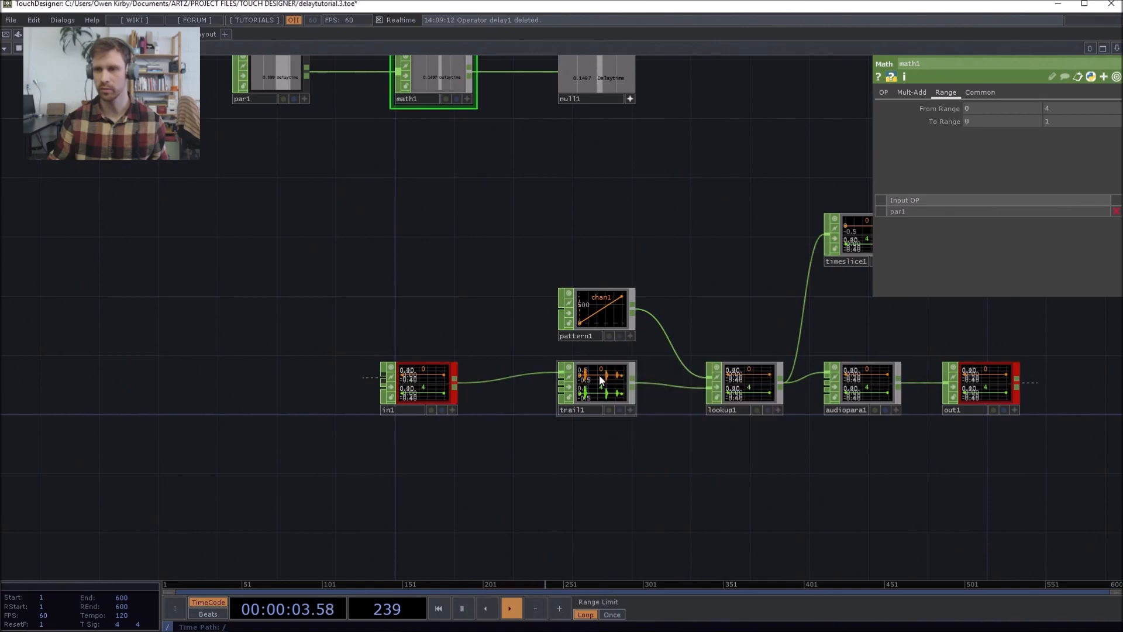
left_click(599, 375)
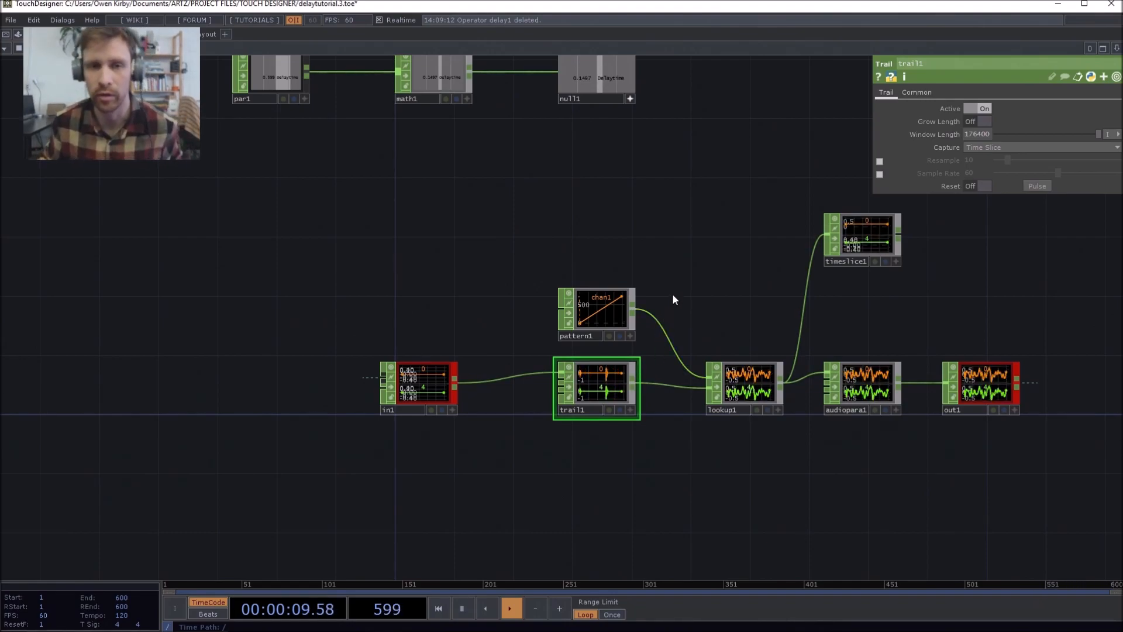
left_click(432, 75)
left_click(984, 122)
type("176400")
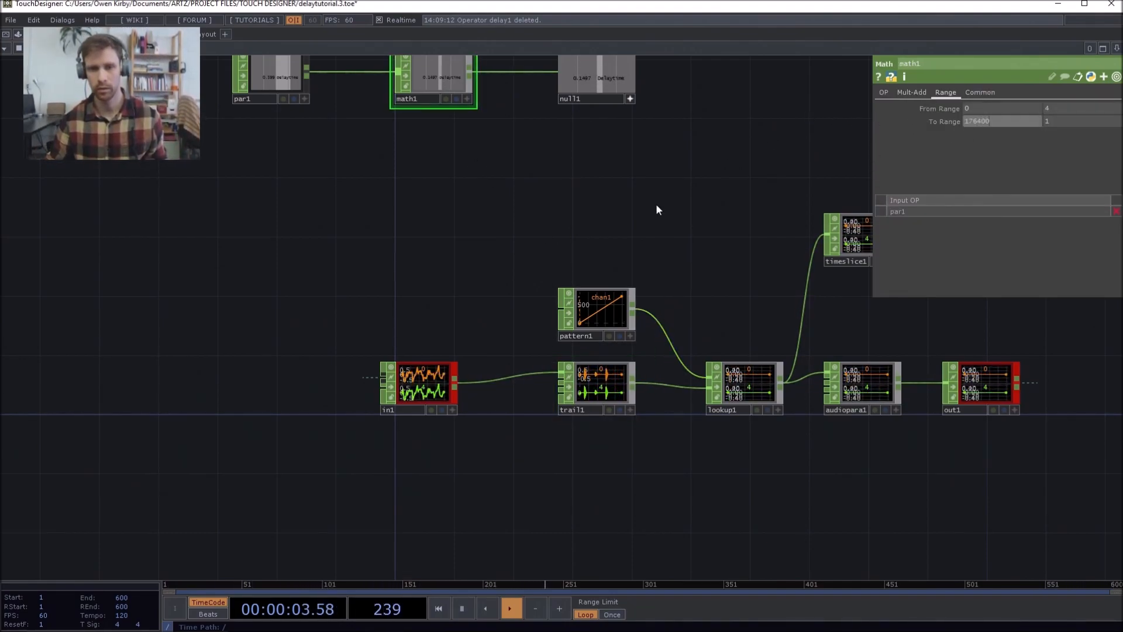
key("Return")
- Export null1's Delaytime channel to the Offset parameter of pattern1
left_click(613, 329)
left_click_drag(597, 171, 617, 246)
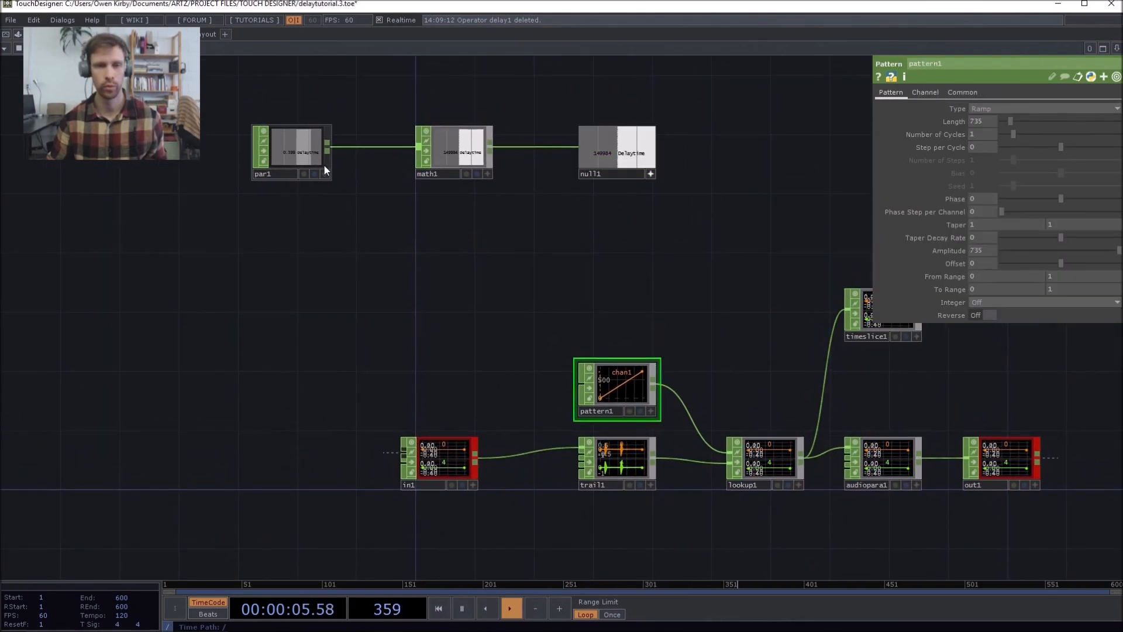
left_click(303, 153)
left_click(650, 174)
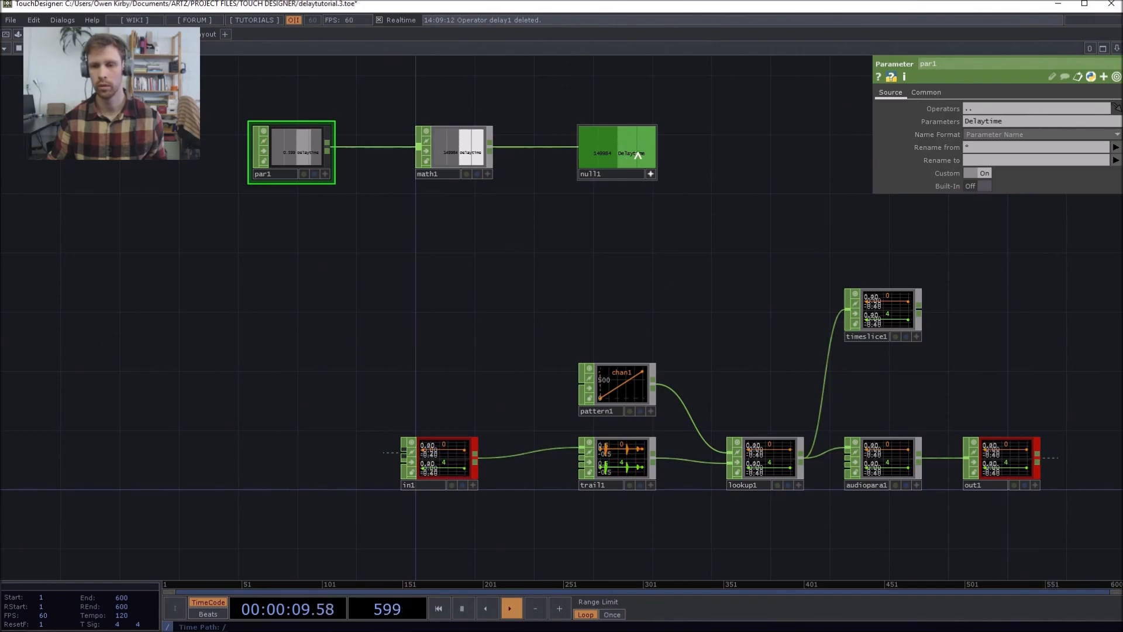
left_click(611, 380)
left_click_drag(971, 251, 983, 264)
left_click(981, 248)
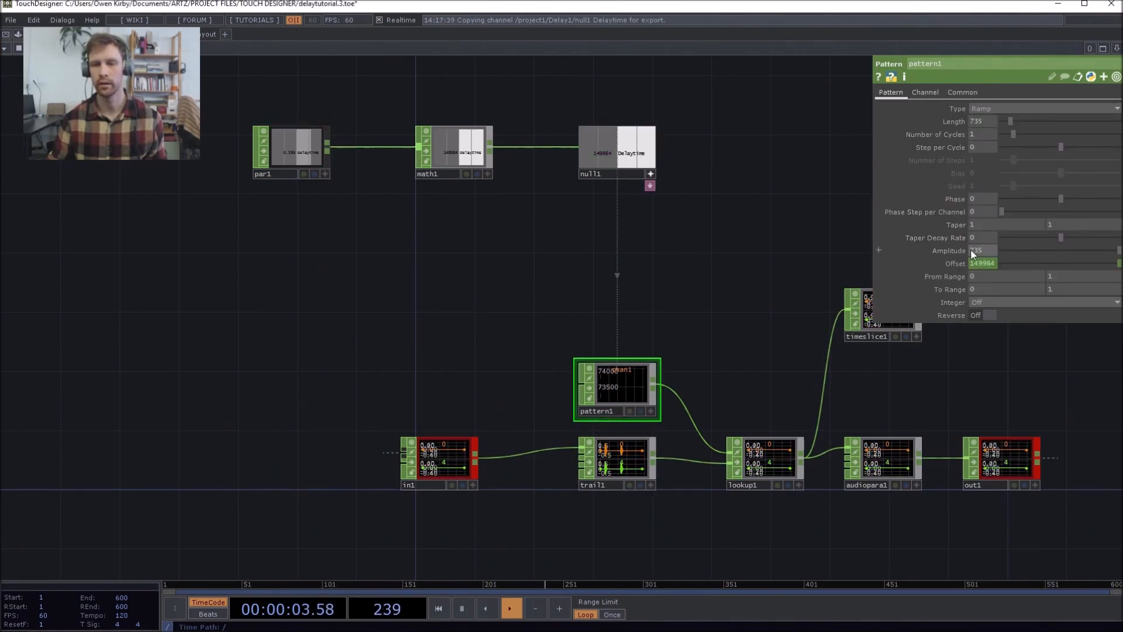
- Set Delay1's Delay Time to about 0.137 from the parent network and return inside the component
scroll(626, 287, "down", 10)
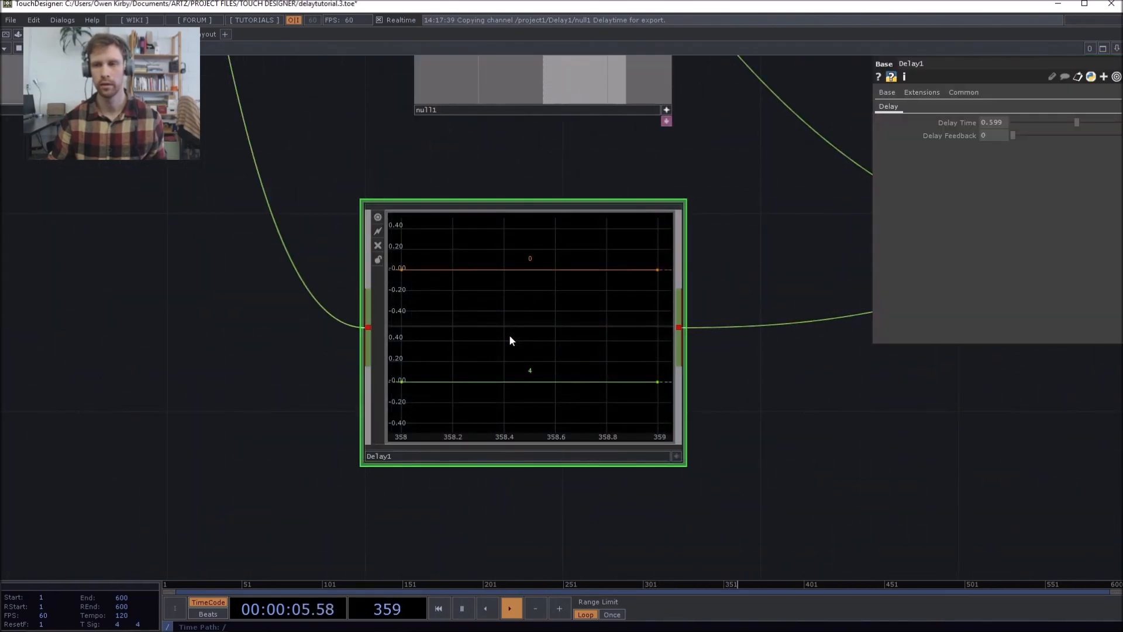
mouse_move(1055, 122)
left_mouse_down()
mouse_move(1068, 121)
mouse_move(1037, 124)
left_mouse_up()
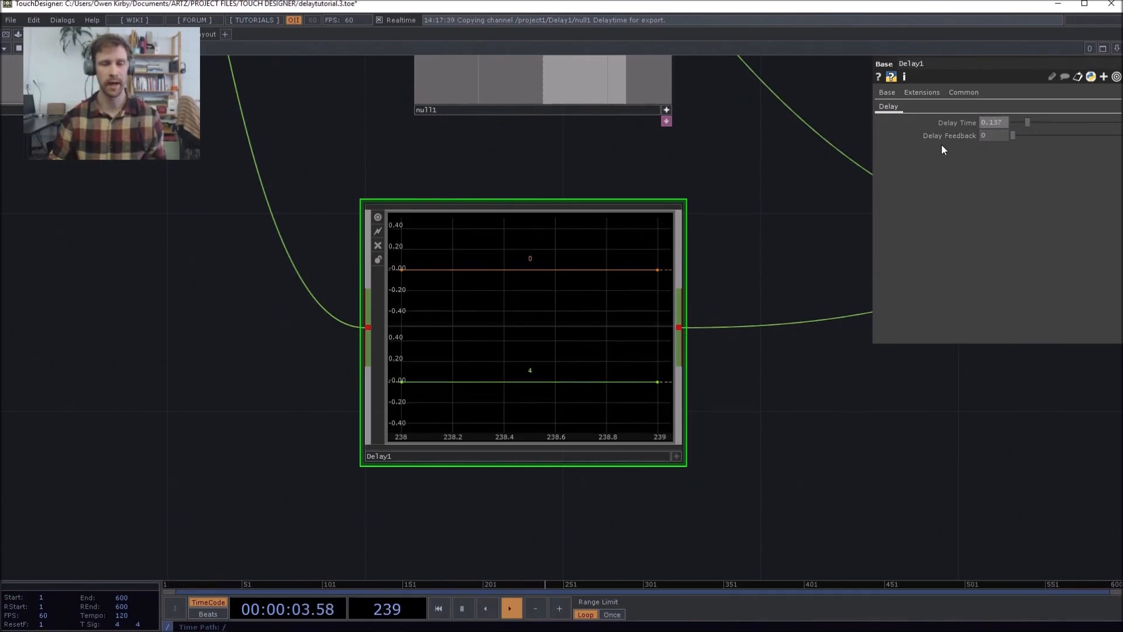
scroll(563, 287, "up", 3)
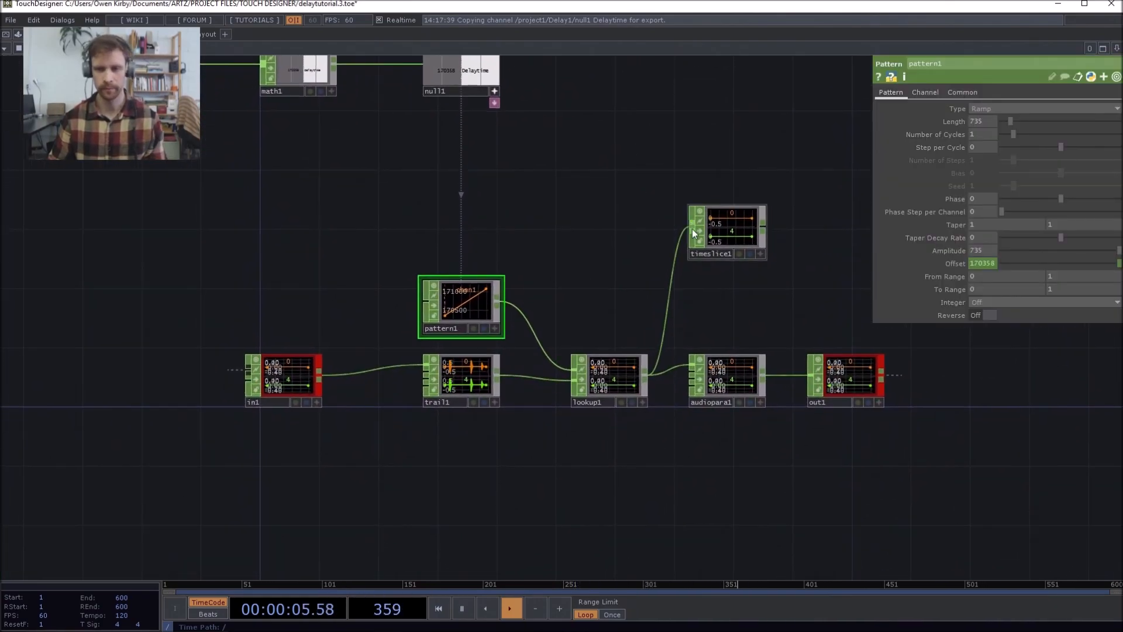
- Shift audiopara1 and out1 away from lookup1 and add a Feedback CHOP fed by lookup1
left_click(639, 387)
left_click_drag(639, 387, 860, 388)
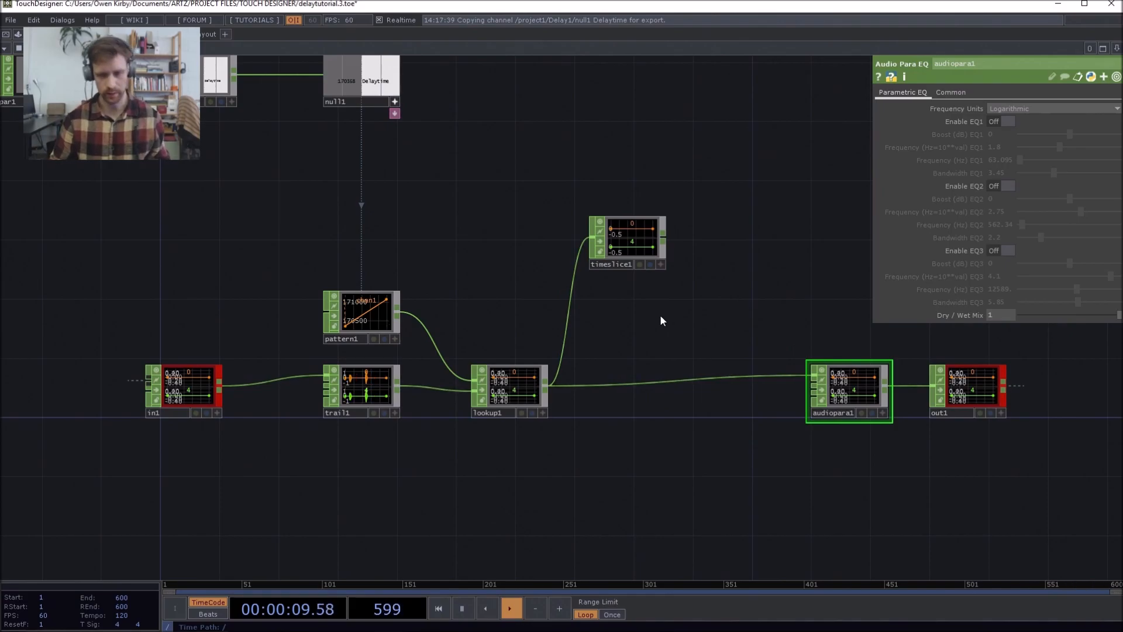
key("Tab")
type("fee")
left_click(563, 410)
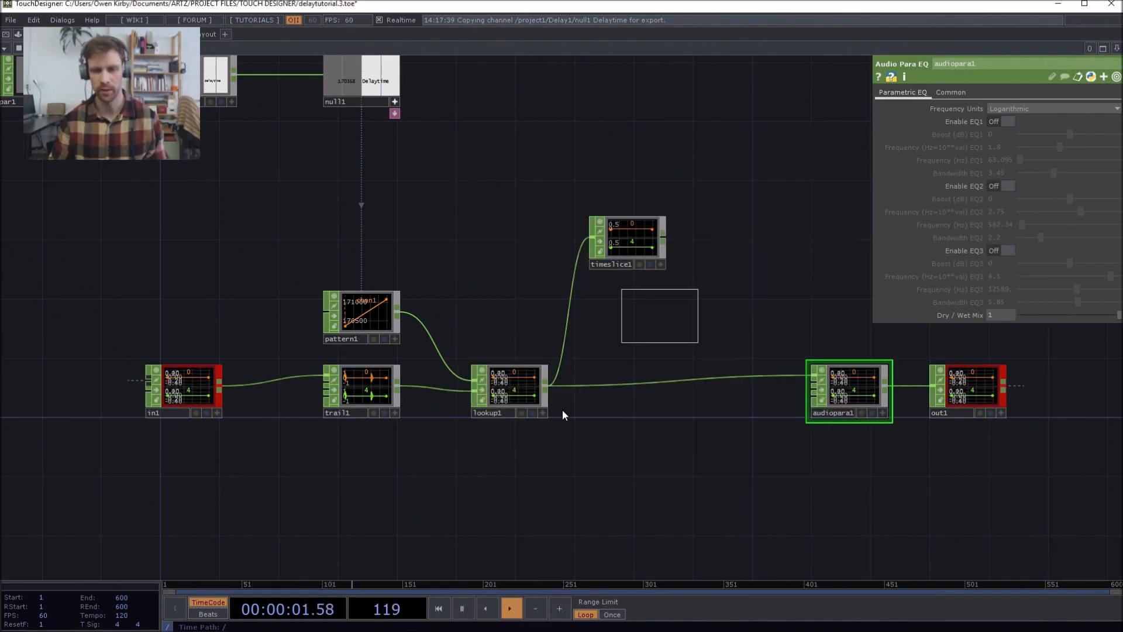
left_click(665, 354)
left_click_drag(665, 354, 640, 331)
left_click(546, 387)
left_click(607, 349)
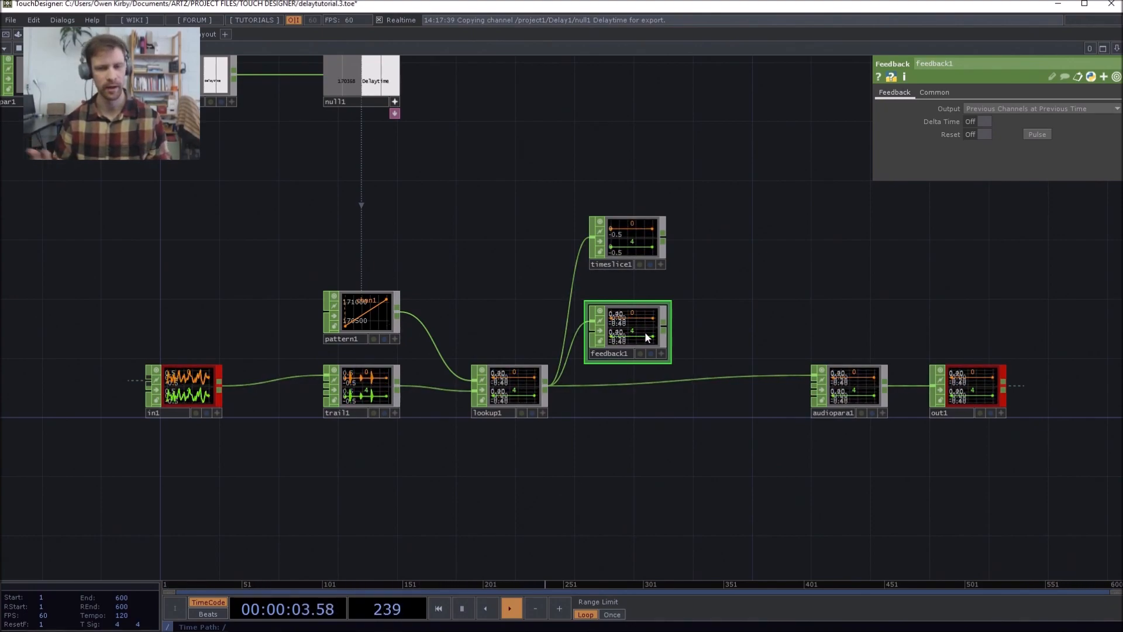
- Set feedback1's Output to Previous Channels at Current Time and place it in line between lookup1 and audiopara1
left_click_drag(664, 325, 711, 377)
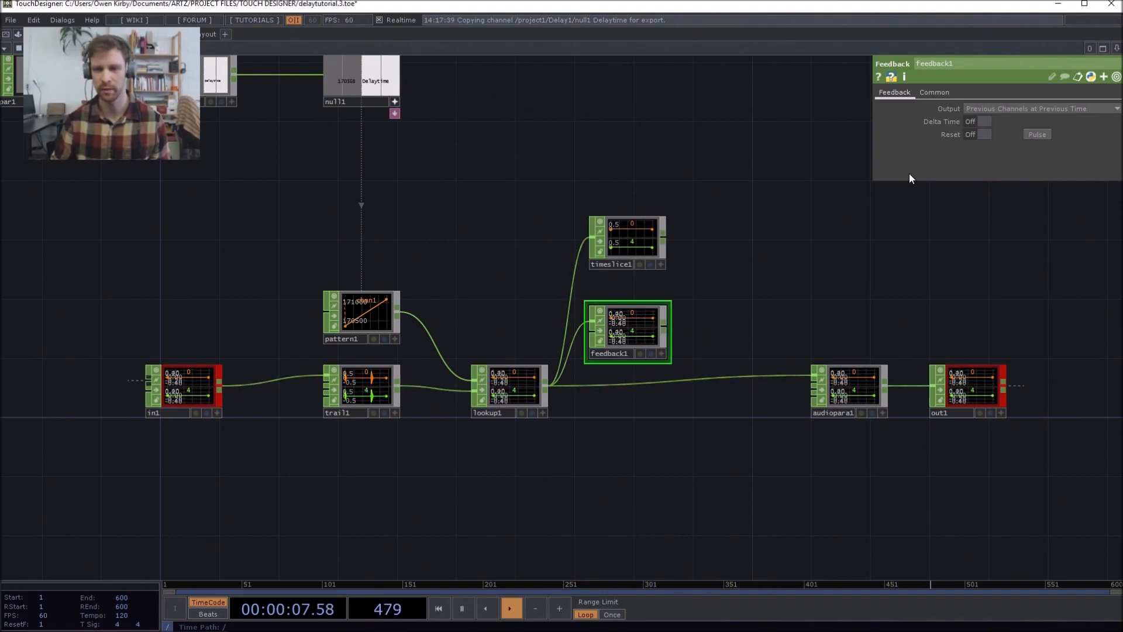
left_click(988, 109)
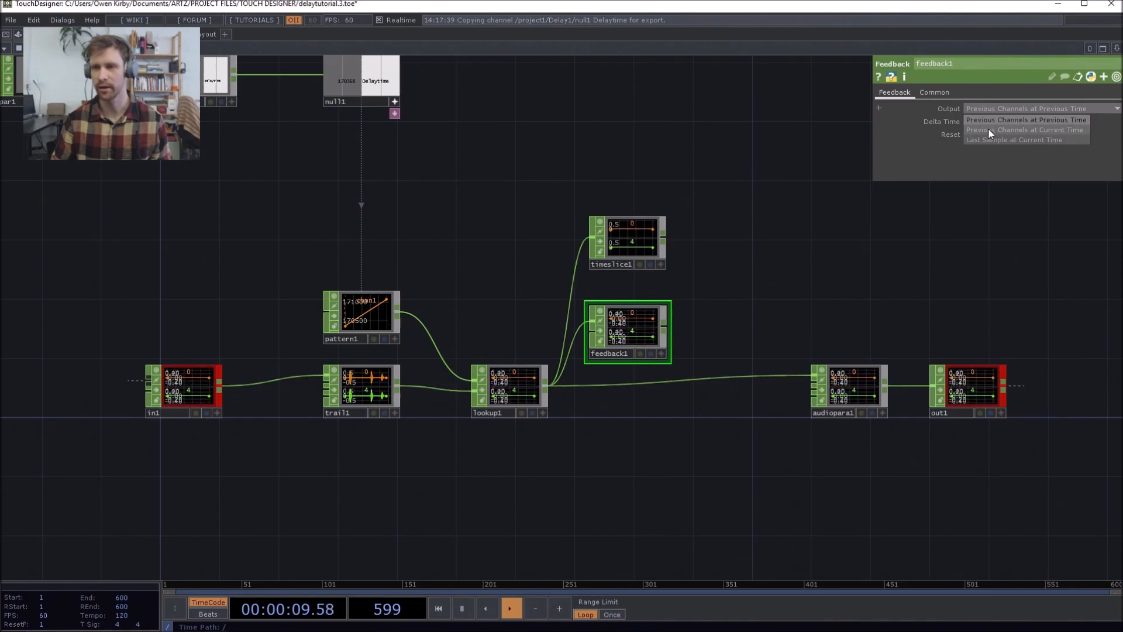
left_click(990, 130)
left_click_drag(666, 325, 636, 371)
left_click_drag(853, 387, 775, 386)
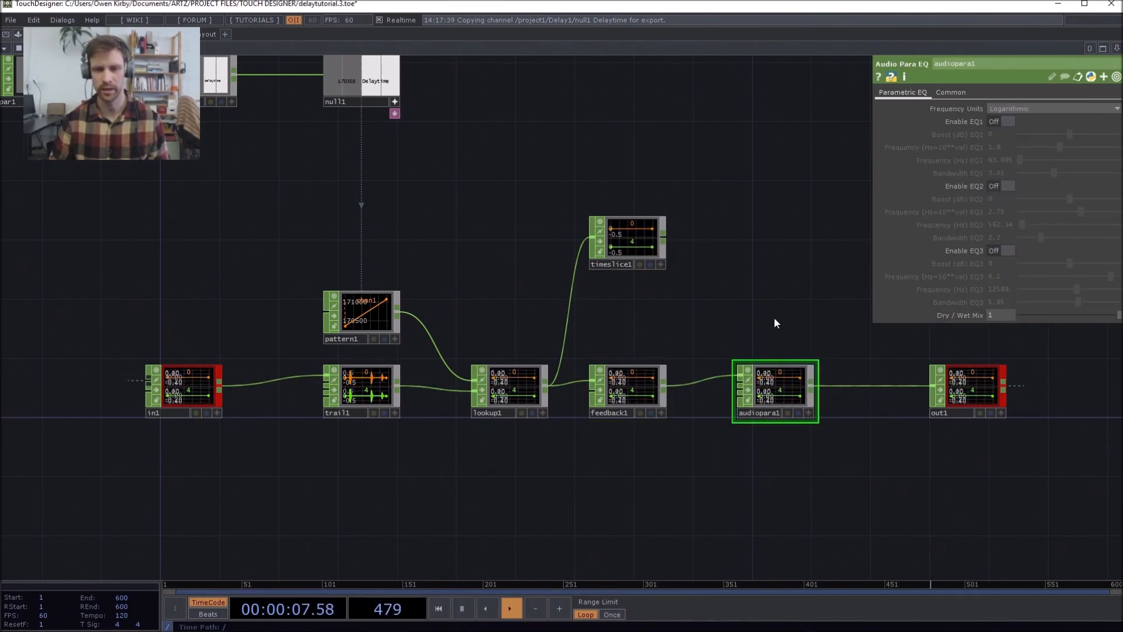
- Move timeslice1 above audiopara1 and compare the lookup1, feedback1 and audiopara1 signals up close
left_click_drag(717, 258, 643, 265)
left_click_drag(567, 257, 713, 328)
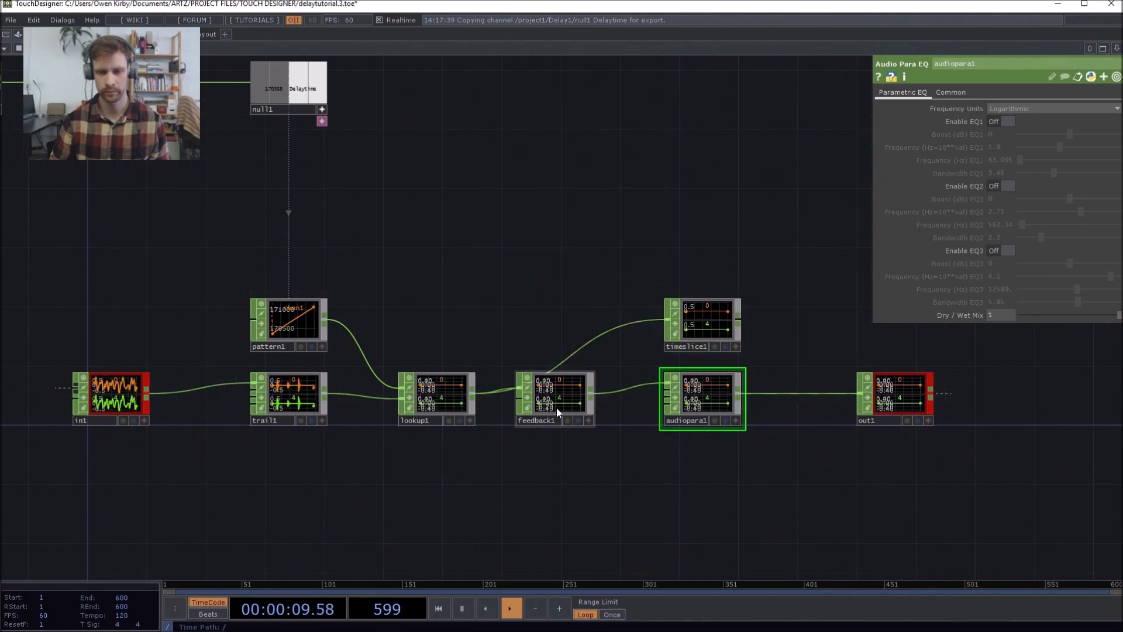
scroll(556, 408, "up", 5)
scroll(574, 420, "down", 5)
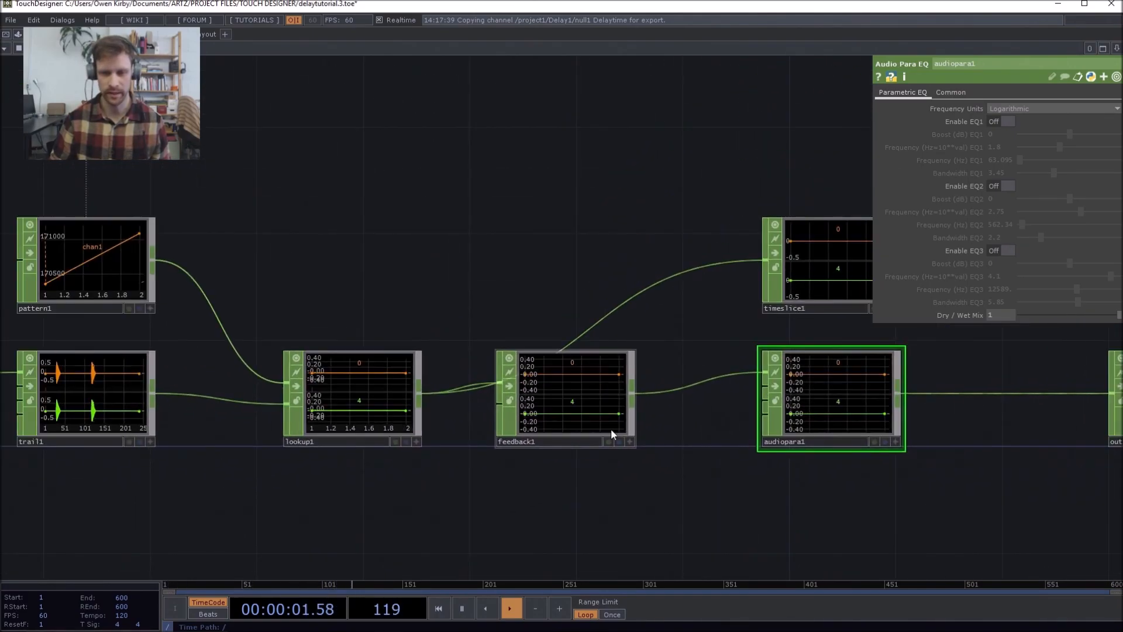
scroll(611, 428, "up", 8)
scroll(592, 425, "up", 1)
scroll(509, 474, "down", 10)
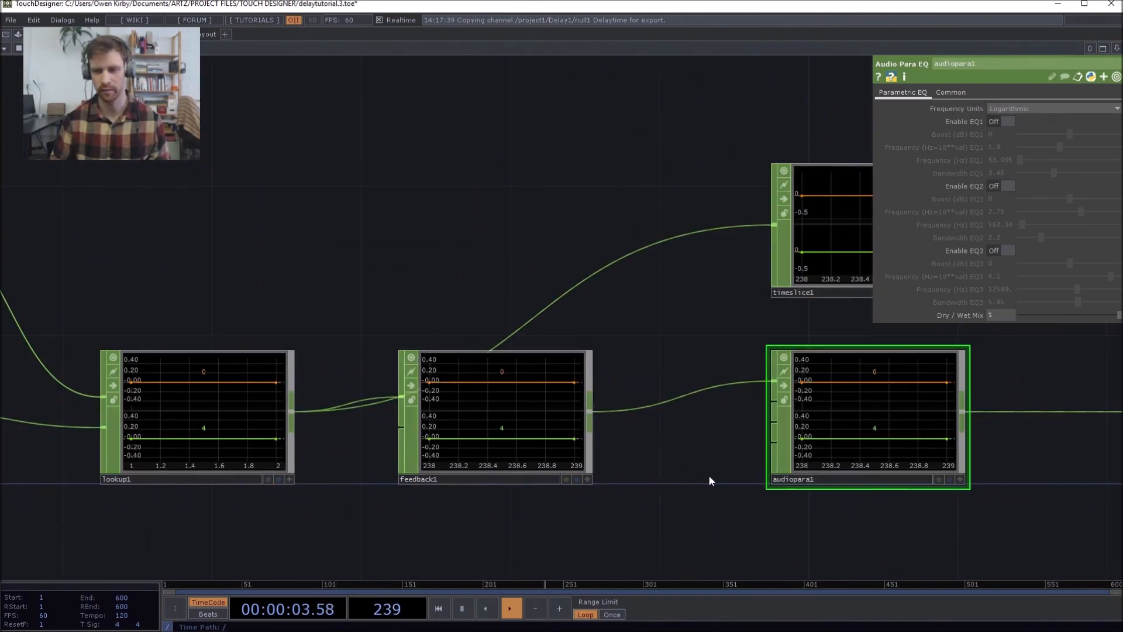
left_click_drag(711, 475, 508, 482)
scroll(486, 483, "down", 1)
scroll(486, 484, "down", 4)
right_click_drag(505, 505, 605, 421)
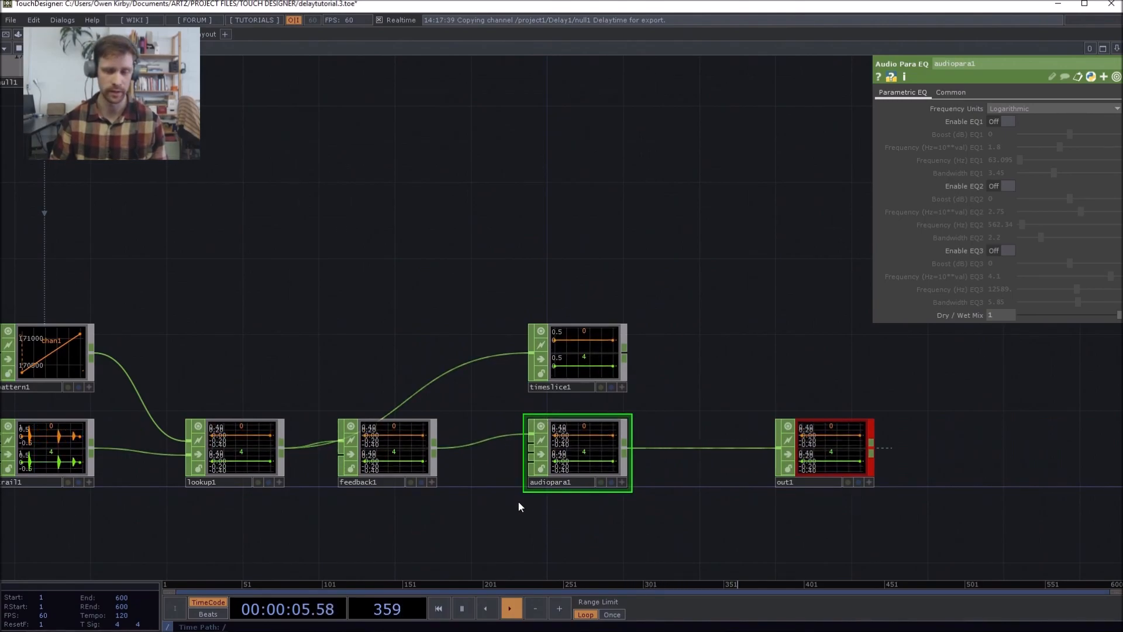
- Delete the audiopara1 and timeslice1 operators, leaving feedback1 wired straight into out1
key("Delete")
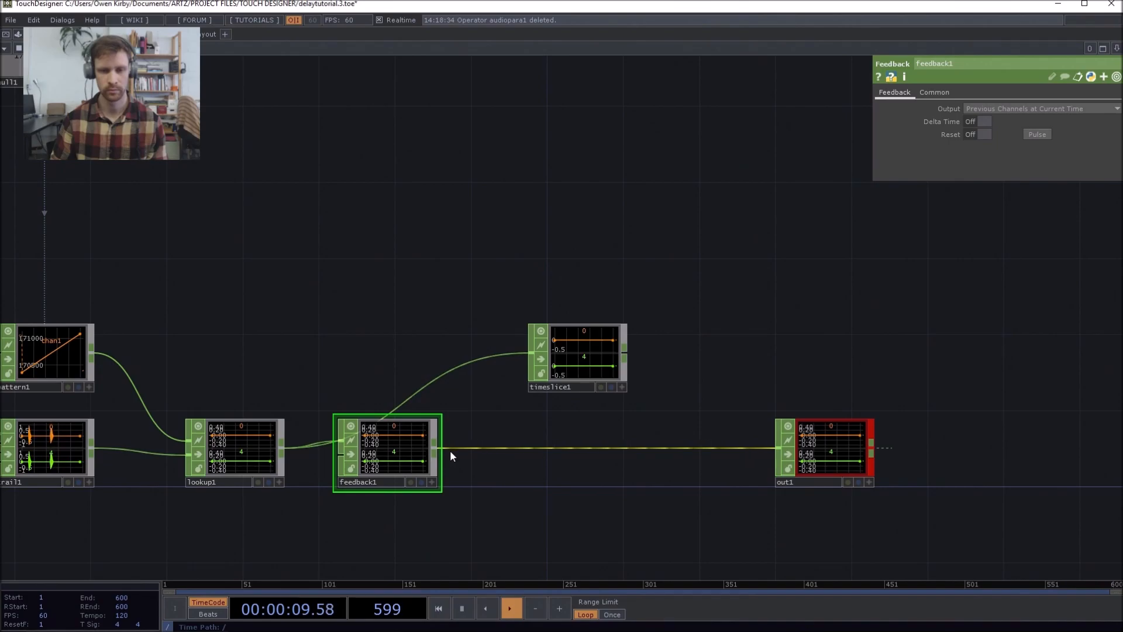
left_click(620, 383)
key("Delete")
- Move in1 further away from trail1 to make room for another operator between them
left_click_drag(455, 351, 662, 372)
left_click_drag(144, 413, 520, 343)
left_click_drag(424, 397, 198, 398)
left_click_drag(199, 291, 111, 310)
left_click_drag(1094, 301, 701, 361)
scroll(784, 352, "down", 5)
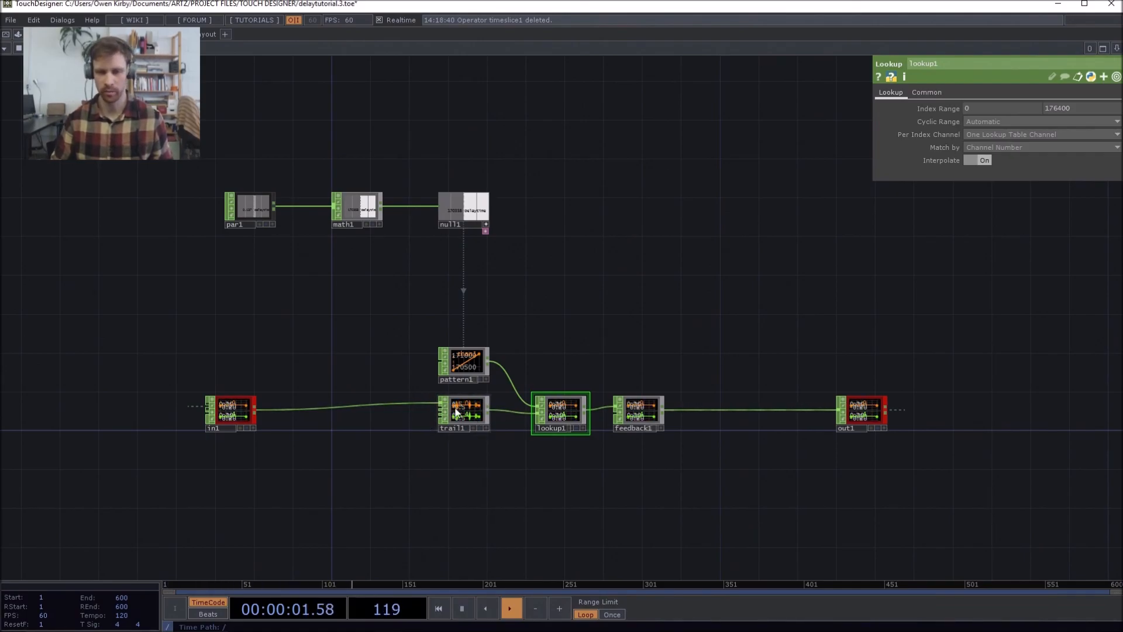
- Insert a Math CHOP between in1 and trail1 and set its Combine CHOPs option to Add
right_click(337, 410)
left_click(351, 395)
type("math")
left_click(357, 308)
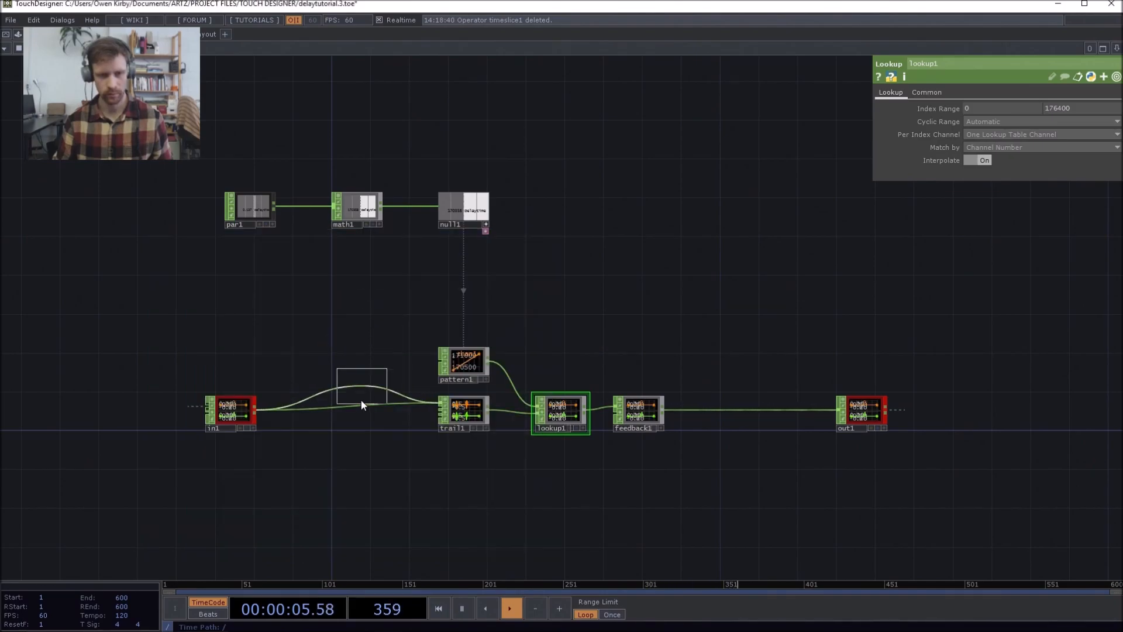
left_click(381, 408)
left_click(979, 135)
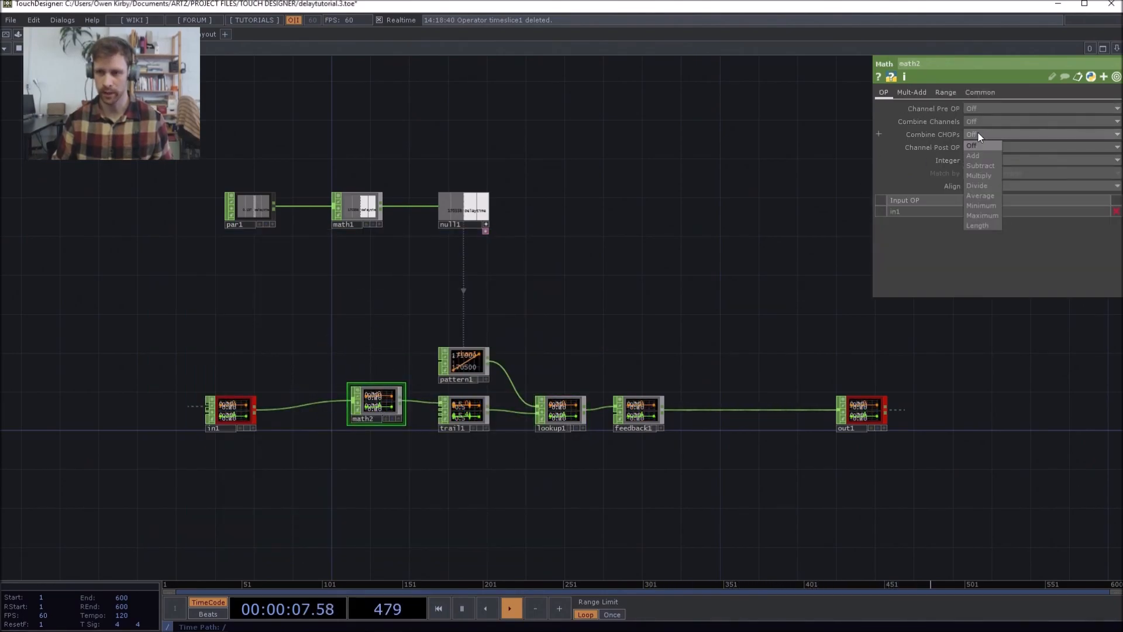
left_click(980, 155)
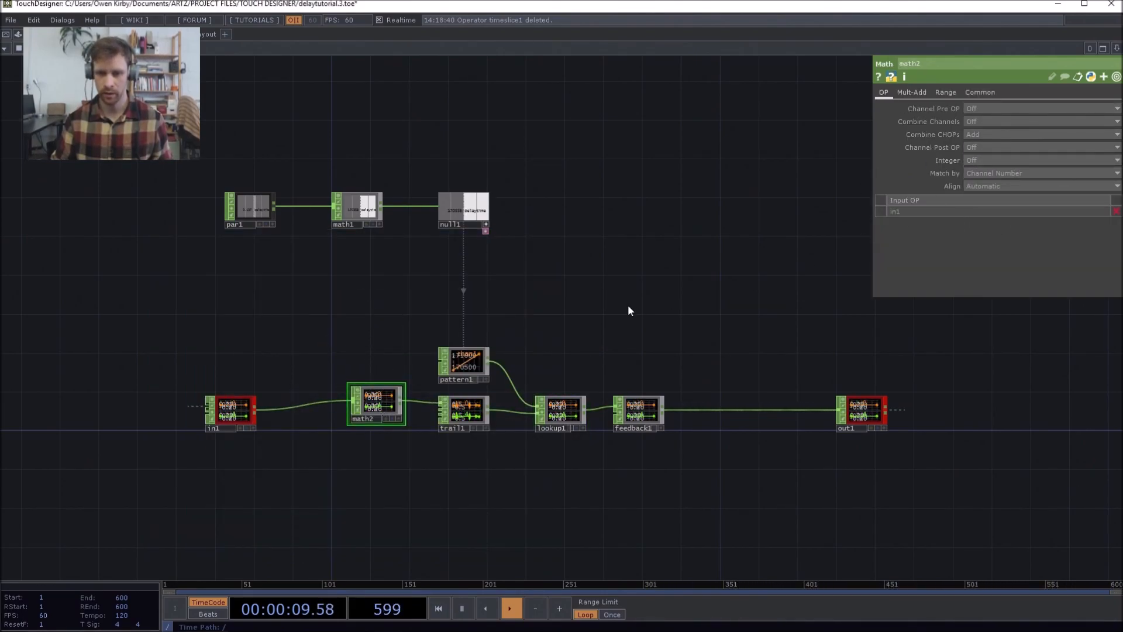
- Move in1 closer to math2 and align math2 with the row of audio operators
left_click_drag(526, 375, 565, 356)
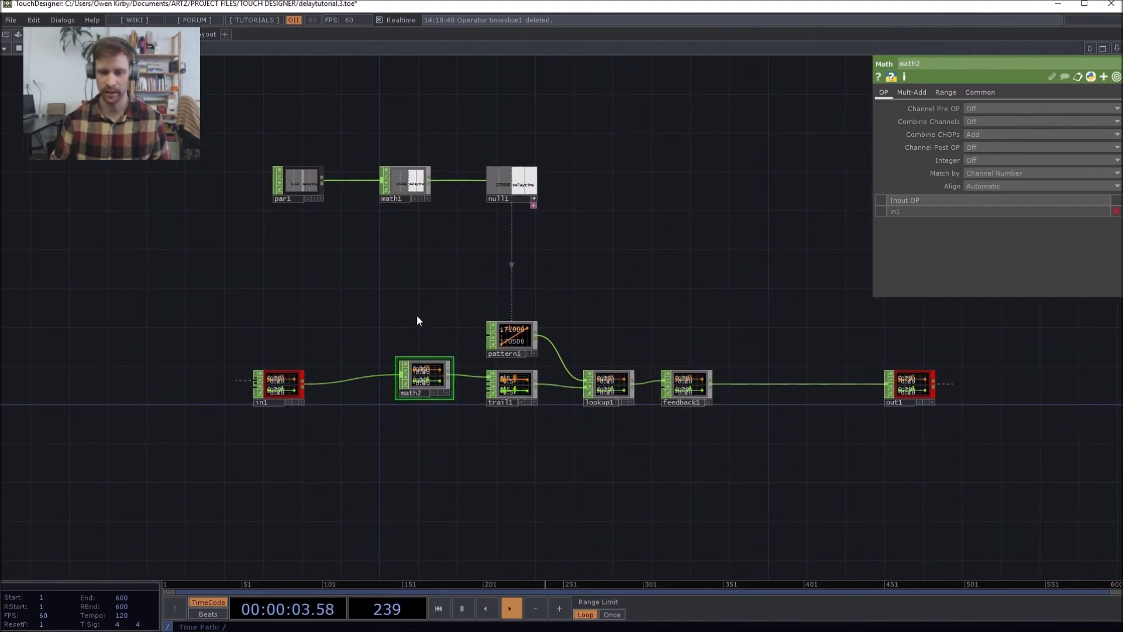
left_click_drag(281, 383, 306, 383)
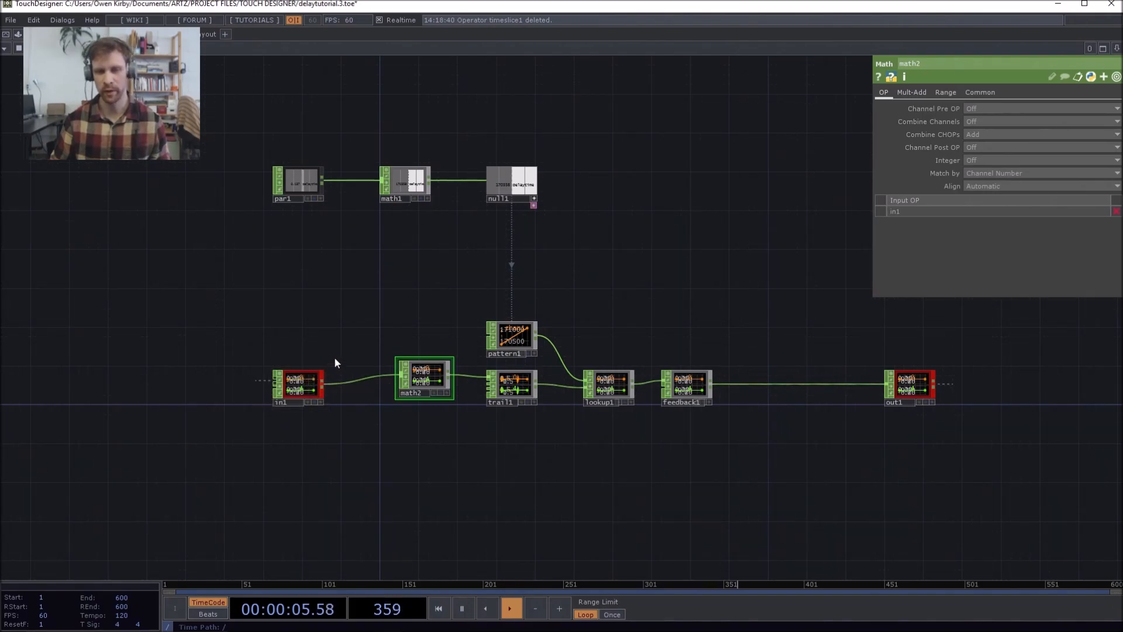
left_click_drag(417, 382, 417, 391)
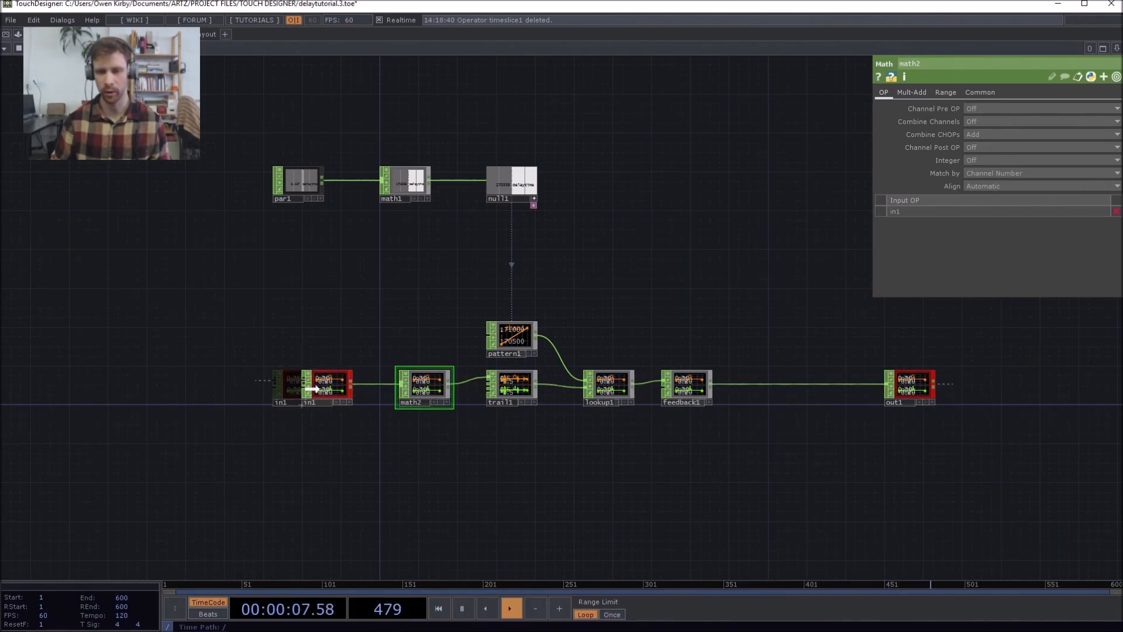
- Add a Math CHOP above feedback1 and feed it from feedback1's output
key("Tab")
type("mat")
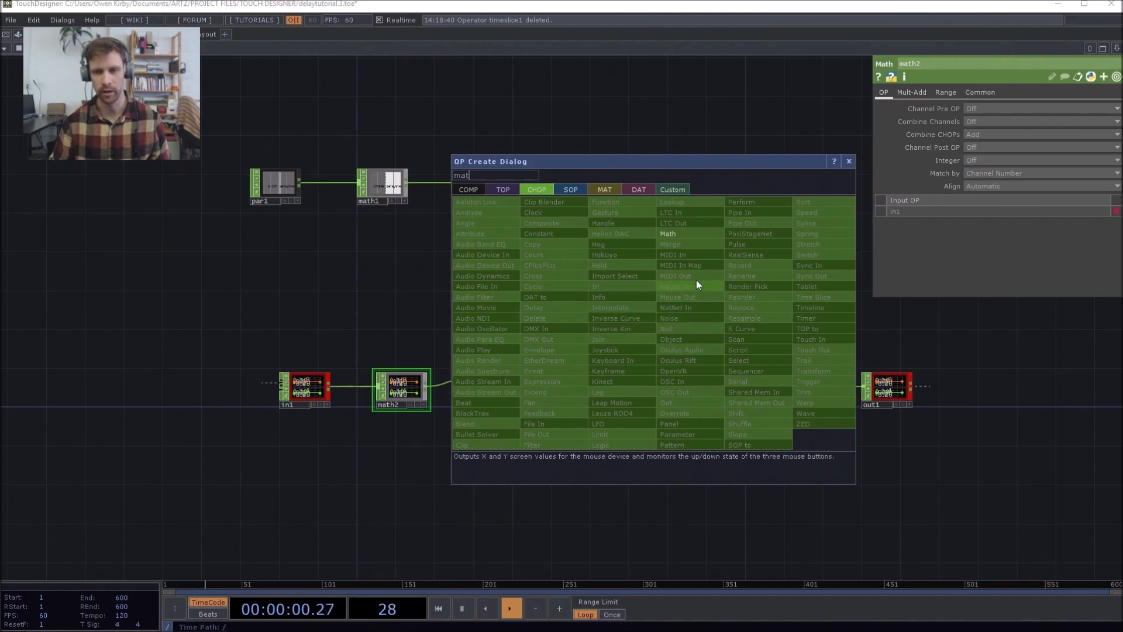
left_click(690, 234)
left_click(684, 319)
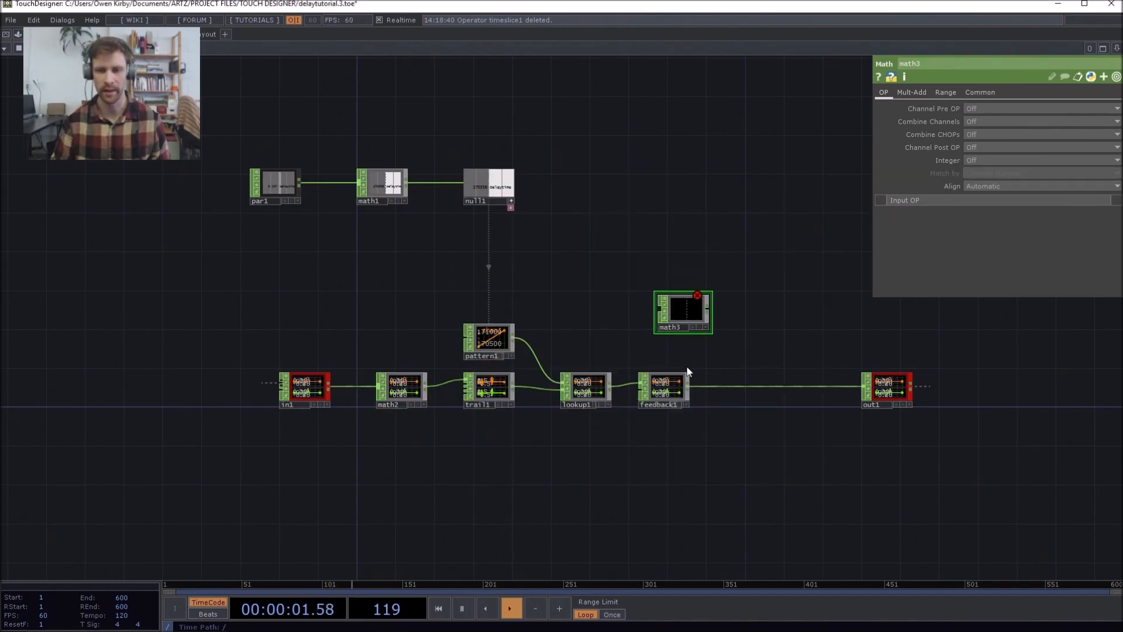
left_click(662, 308)
- Set math3's Multiply to 0.3 and connect its output to math2's input to close the feedback loop
left_click(710, 314)
left_click(397, 374)
left_click(711, 272)
left_click(924, 92)
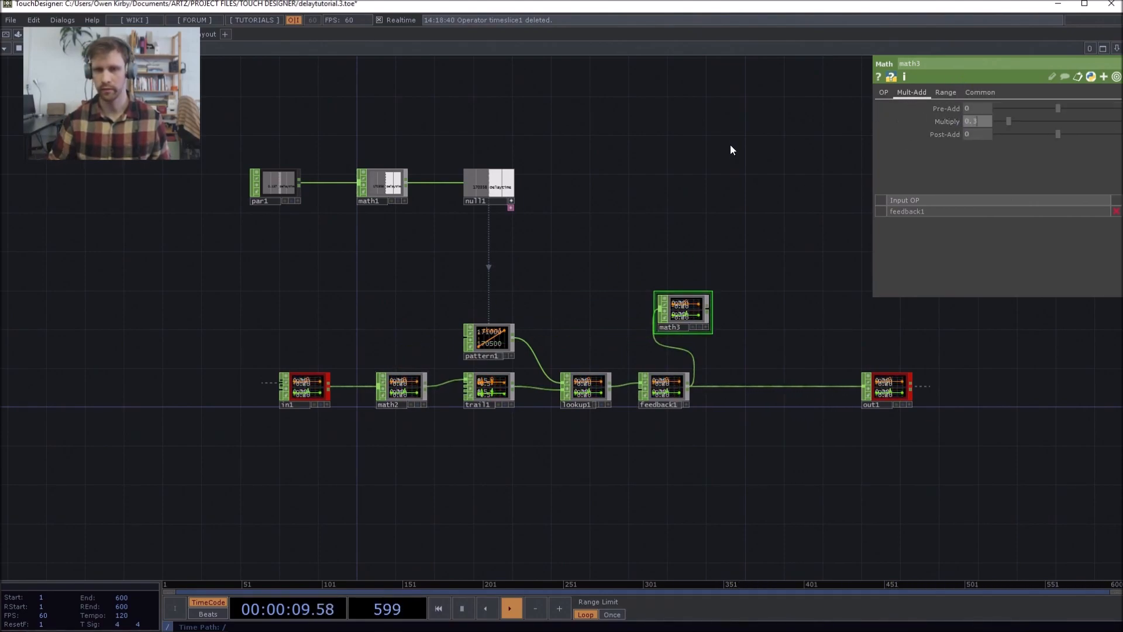
left_click(709, 314)
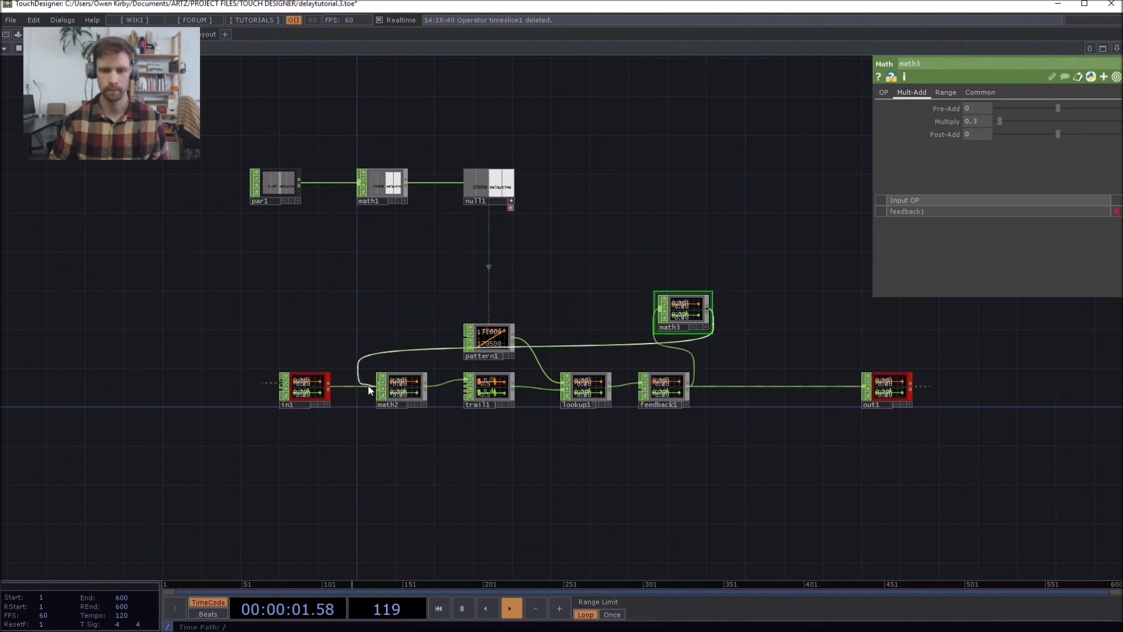
left_click_drag(369, 321, 378, 326)
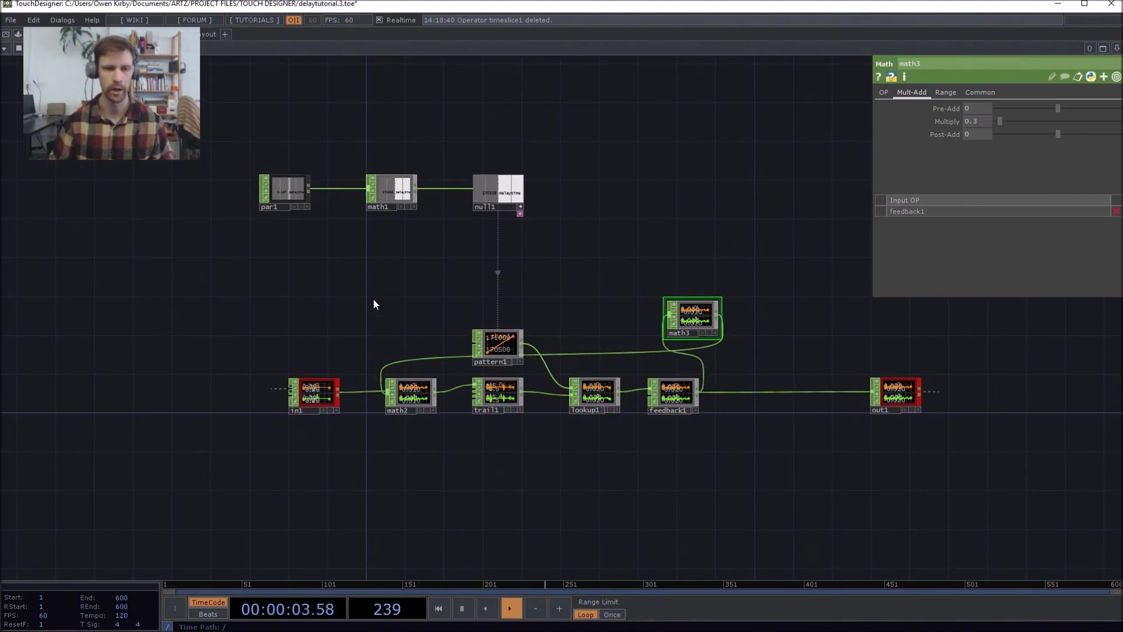
- Duplicate par1 below the original and set the copy's Parameters field to Delayfeedback
left_click_drag(296, 251, 289, 104)
key("ctrl+v")
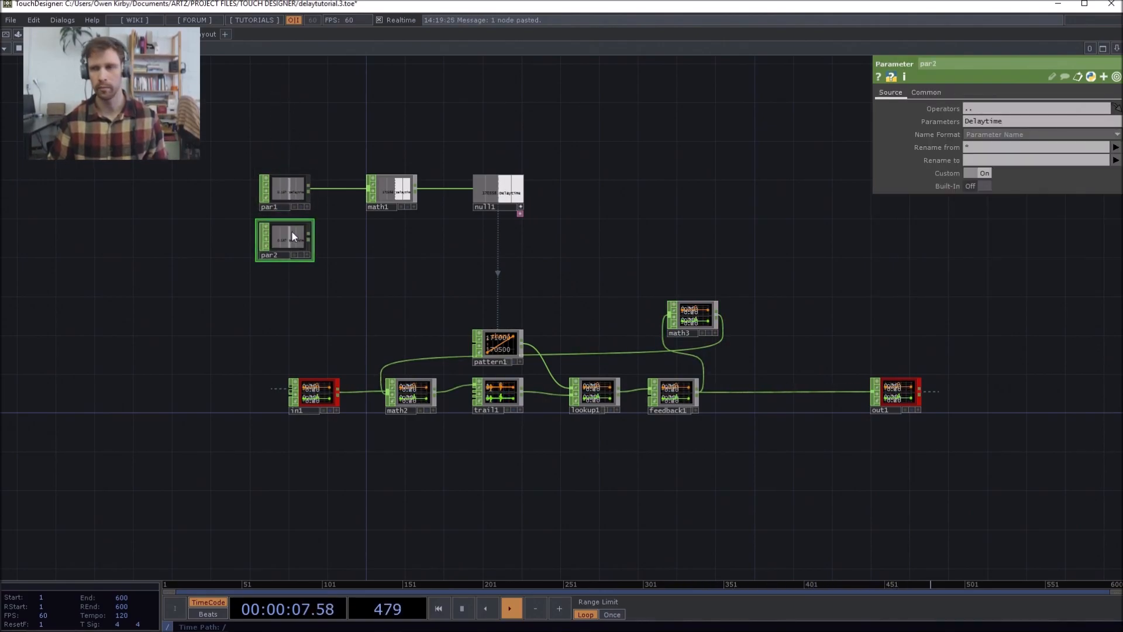
scroll(291, 231, "up", 4)
left_click(999, 121)
key("BackSpace")
key("BackSpace")
key("BackSpace")
key("BackSpace")
type("feedback")
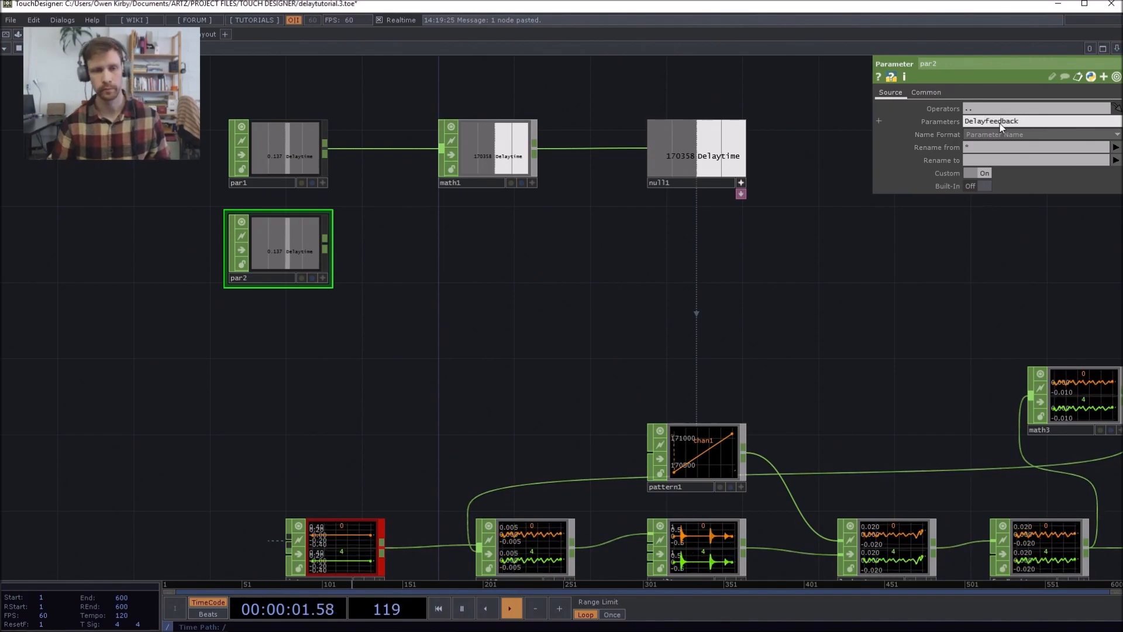
- Add a Null CHOP after par2 below null1 and export its Delayfeedback channel to math3's Multiply parameter
right_click(325, 248)
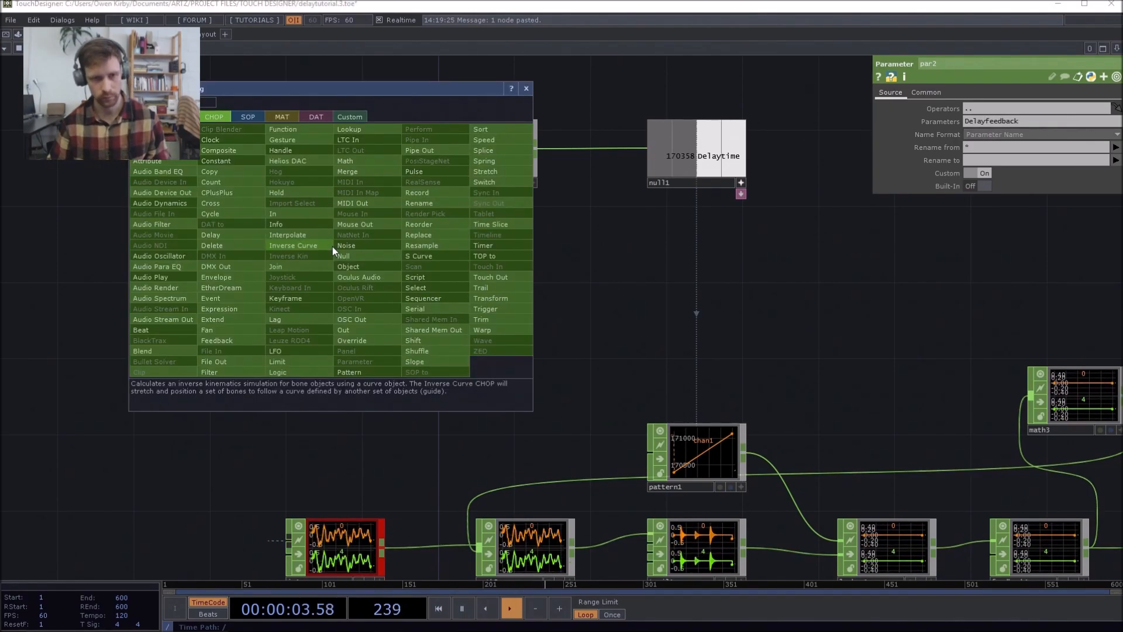
left_click(339, 255)
left_click(696, 248)
left_click_drag(750, 270, 479, 127)
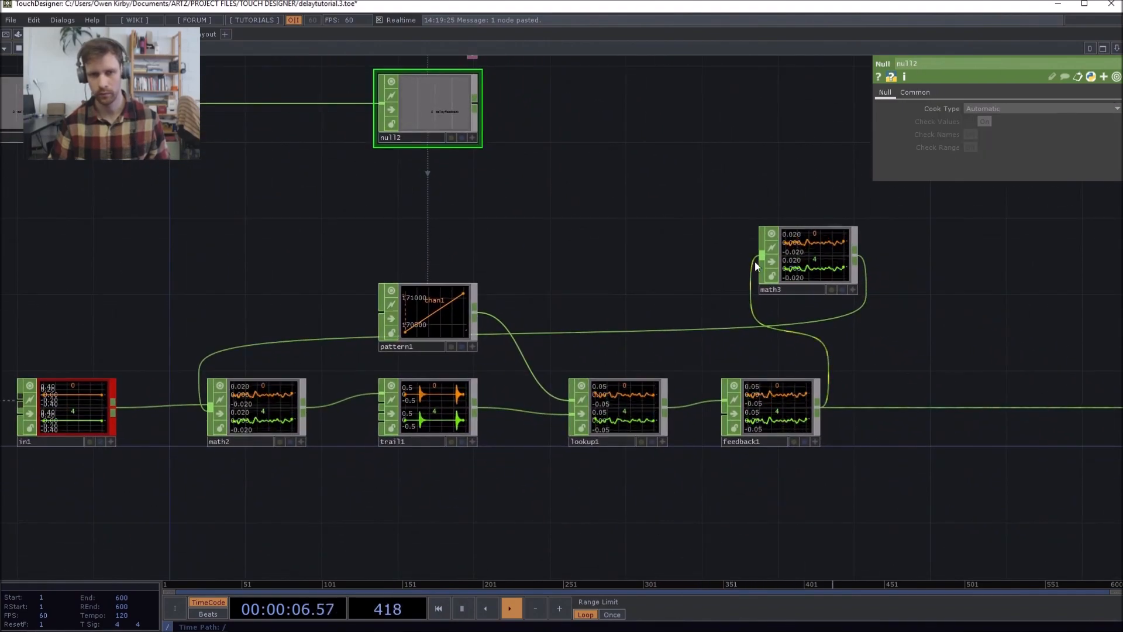
left_click(471, 137)
left_click_drag(438, 112, 973, 123)
left_click(974, 108)
- Move math3 between null2 and pattern1
left_click_drag(661, 189, 607, 252)
left_click_drag(227, 321, 327, 334)
left_click_drag(745, 322, 619, 326)
scroll(714, 329, "down", 3)
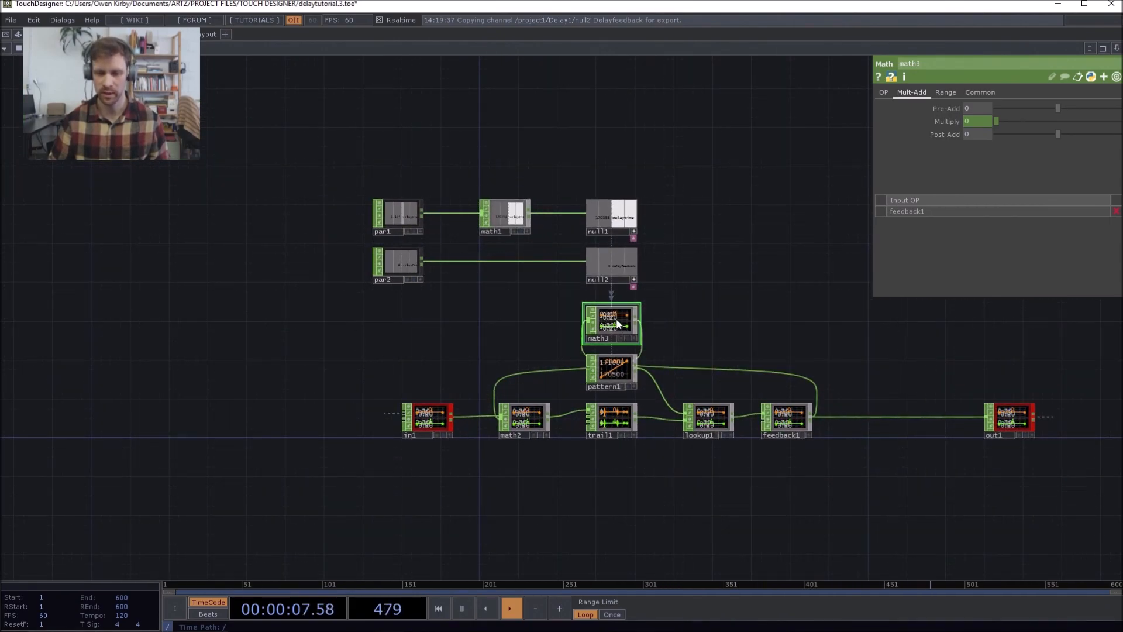
scroll(477, 345, "up", 5)
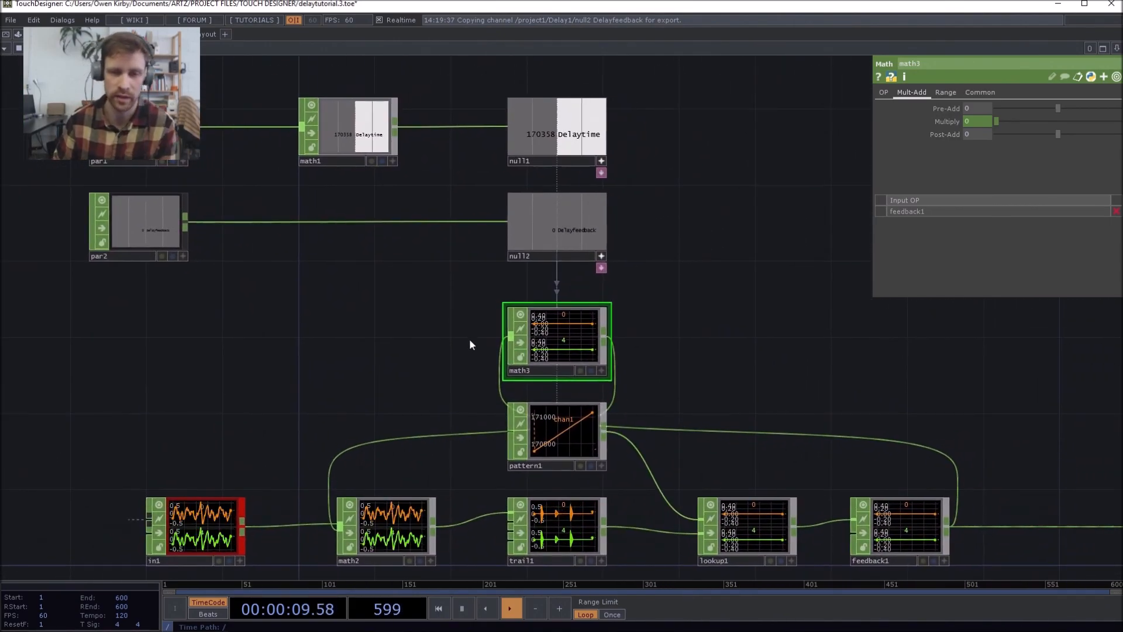
scroll(456, 348, "up", 2)
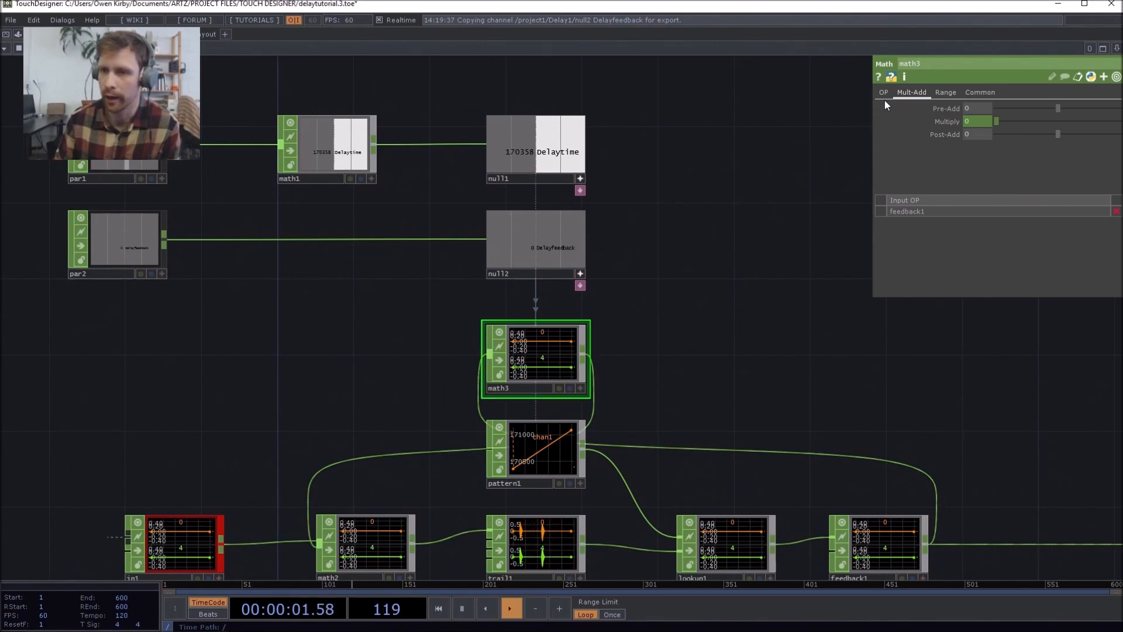
left_click(883, 93)
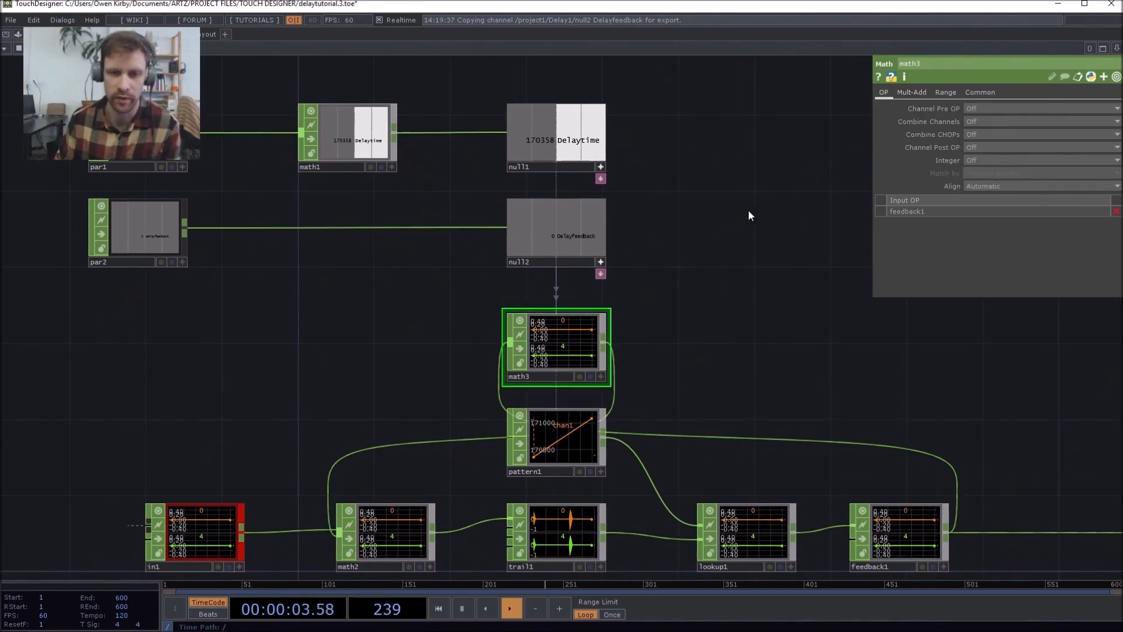
left_click(931, 93)
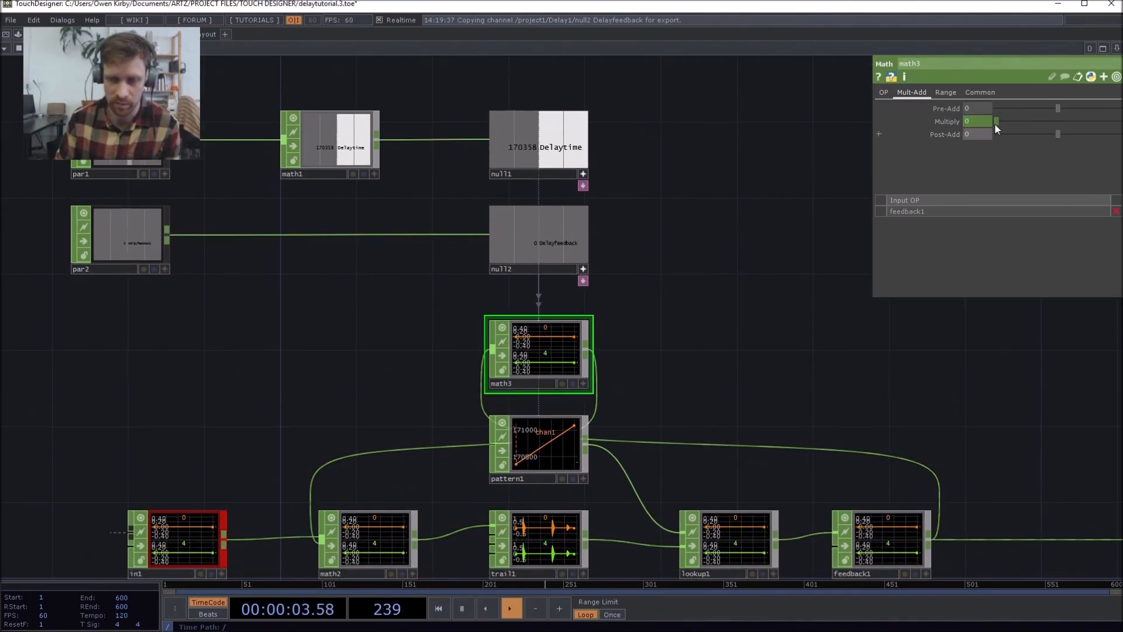
left_click_drag(690, 266, 734, 201)
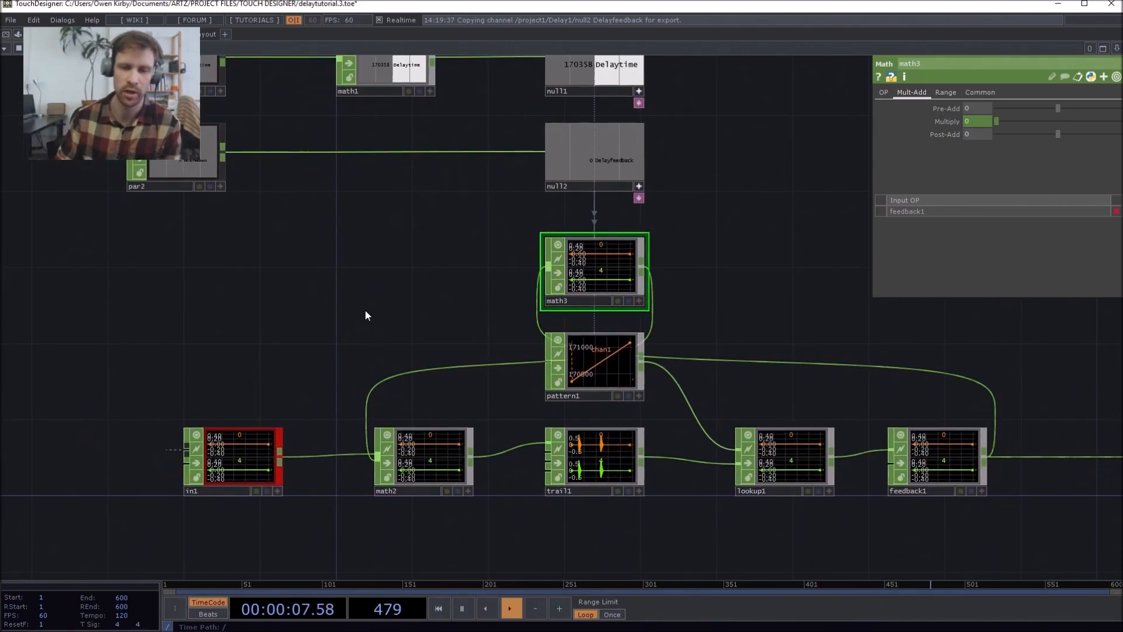
left_click_drag(296, 335, 224, 379)
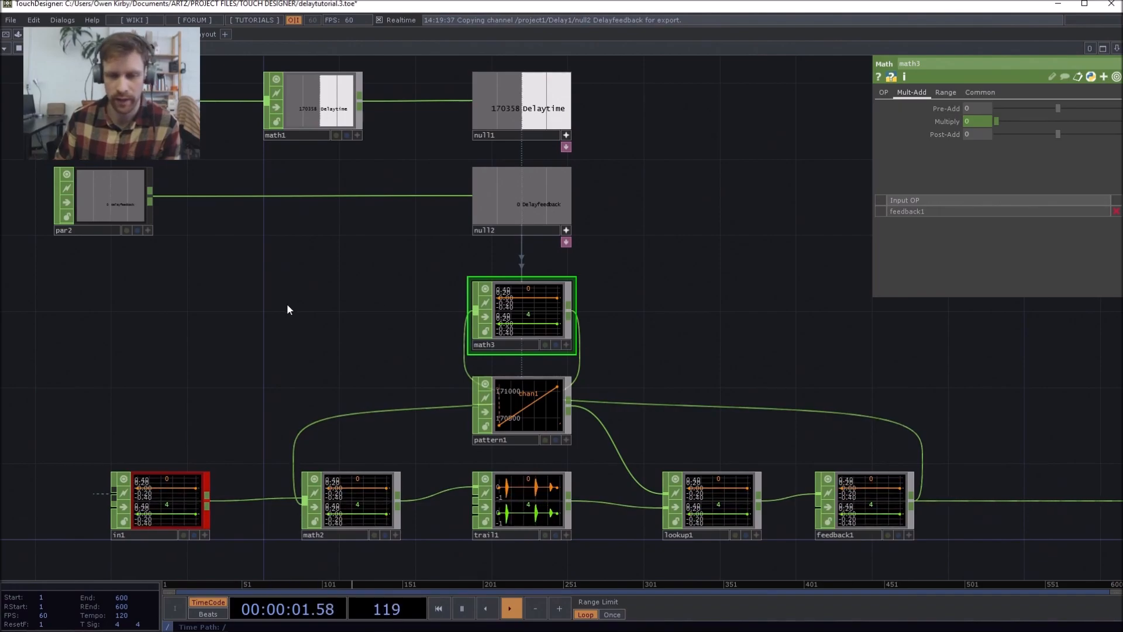
- Set Delay Feedback on the Delay1 component to about 0.159, and return to its internal network
scroll(288, 305, "down", 5)
mouse_move(1033, 136)
left_mouse_down()
mouse_move(1094, 128)
mouse_move(1012, 121)
mouse_move(1070, 123)
mouse_move(1023, 124)
mouse_move(1082, 135)
mouse_move(1047, 117)
mouse_move(1099, 138)
mouse_move(1070, 117)
mouse_move(1093, 117)
mouse_move(1001, 115)
mouse_move(1070, 105)
mouse_move(1086, 87)
mouse_move(1038, 95)
mouse_move(1065, 100)
mouse_move(1047, 136)
mouse_move(1029, 135)
left_mouse_up()
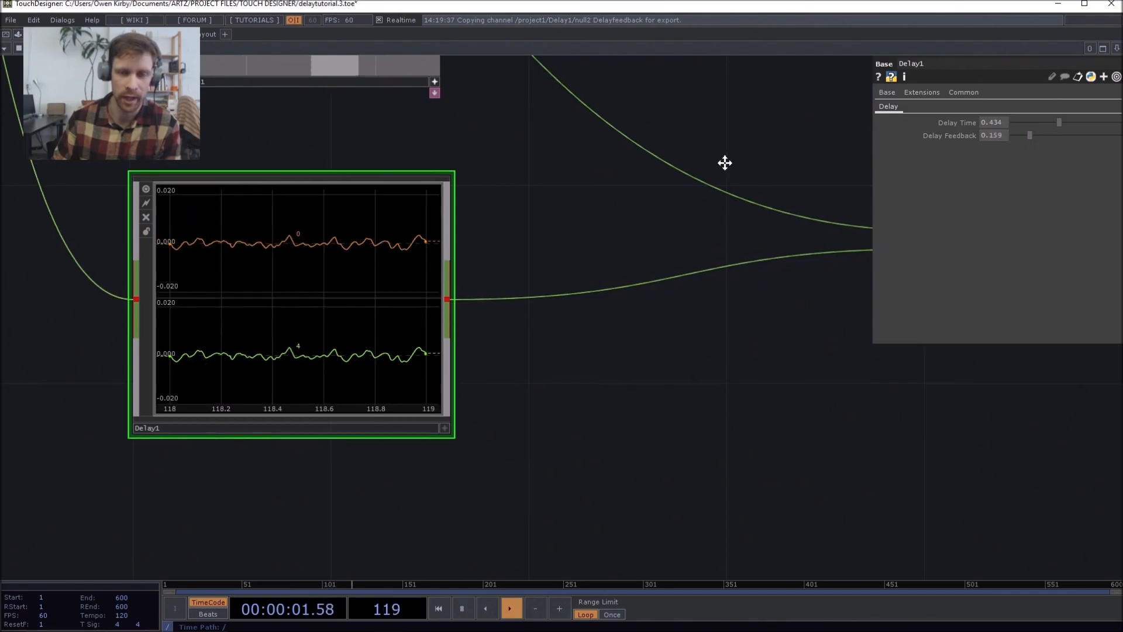
scroll(444, 255, "up", 5)
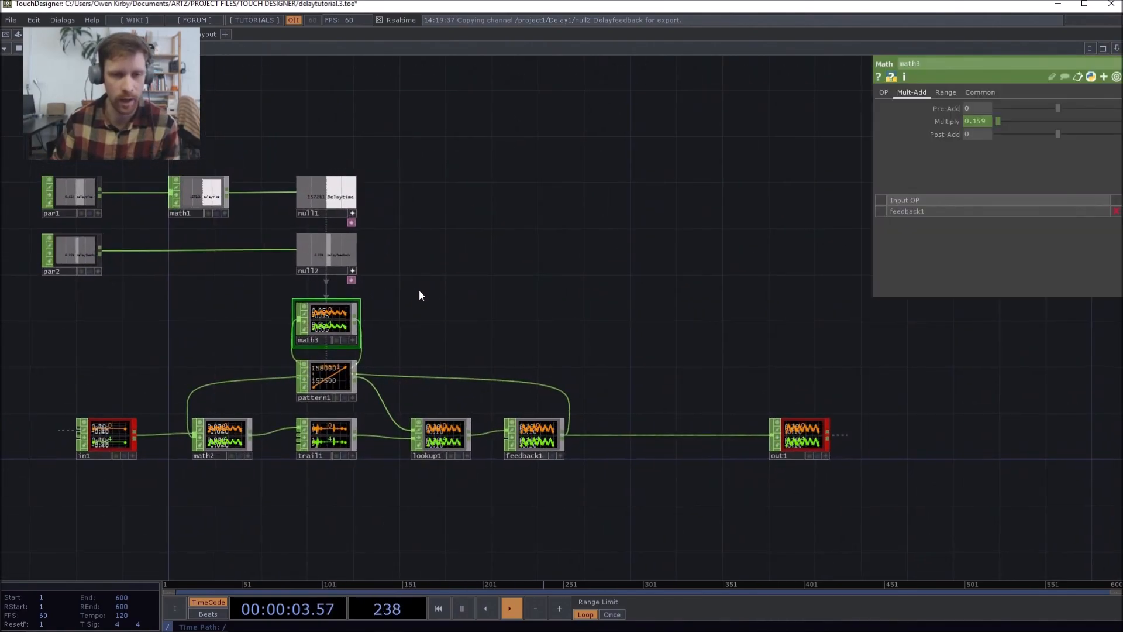
- Move the par1 and par2 rows with their Math and Null CHOPs further up, away from math3
left_click_drag(412, 298, 599, 188)
left_click_drag(424, 240, 311, 292)
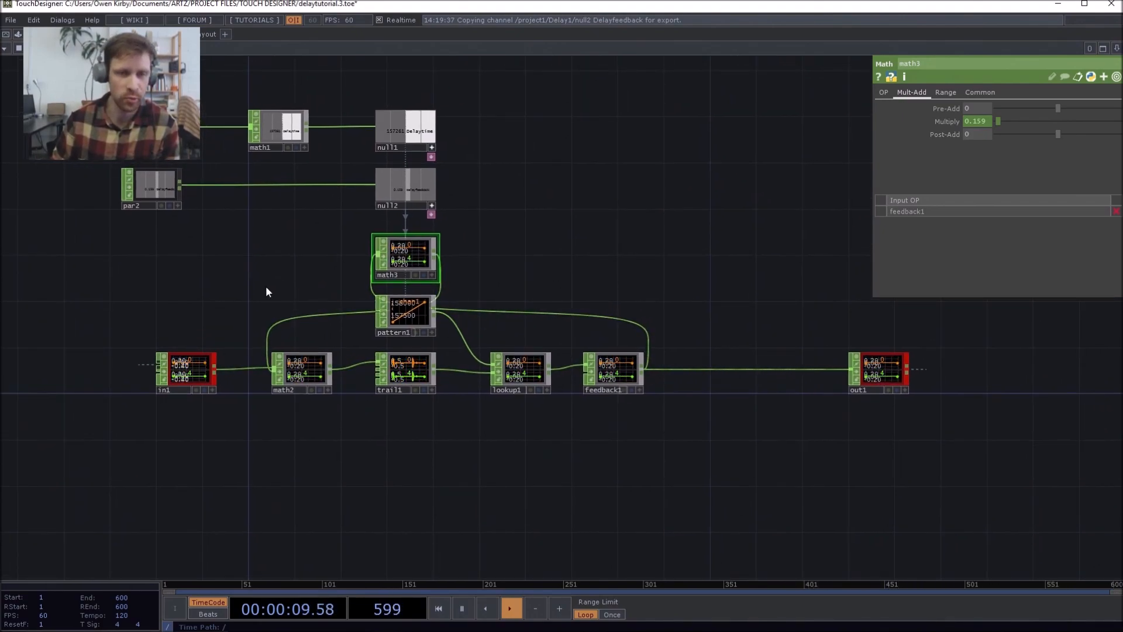
left_click_drag(253, 286, 260, 400)
right_click_drag(150, 169, 406, 331)
key("ctrl+c")
key("ctrl+v")
mouse_move(284, 134)
left_mouse_down()
mouse_move(293, 133)
mouse_move(284, 122)
left_mouse_up()
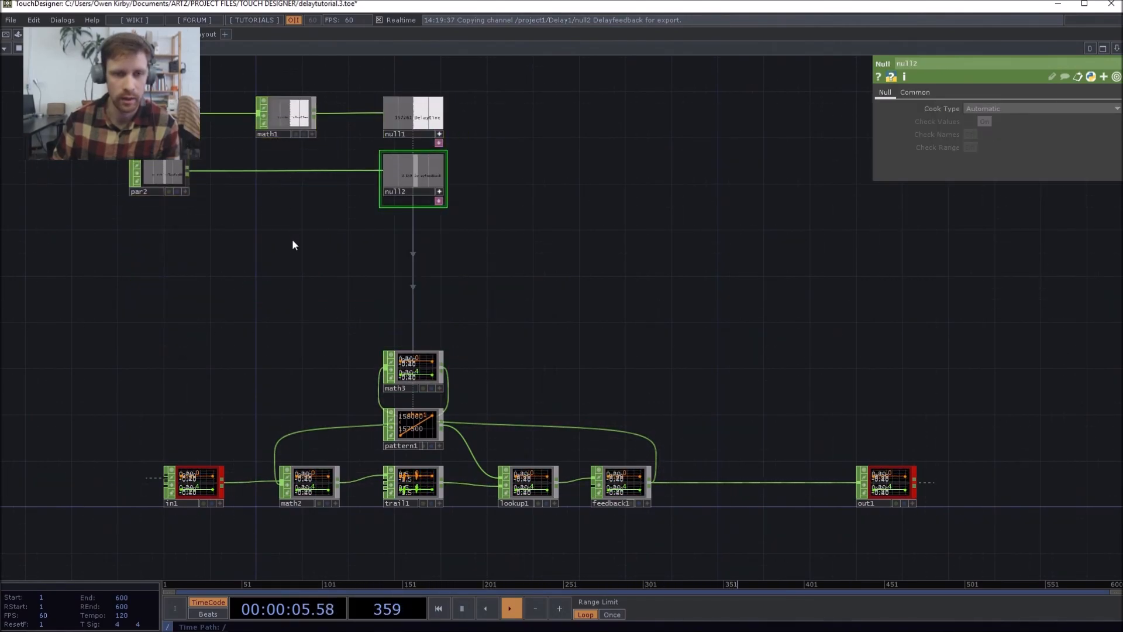
left_click_drag(293, 245, 330, 246)
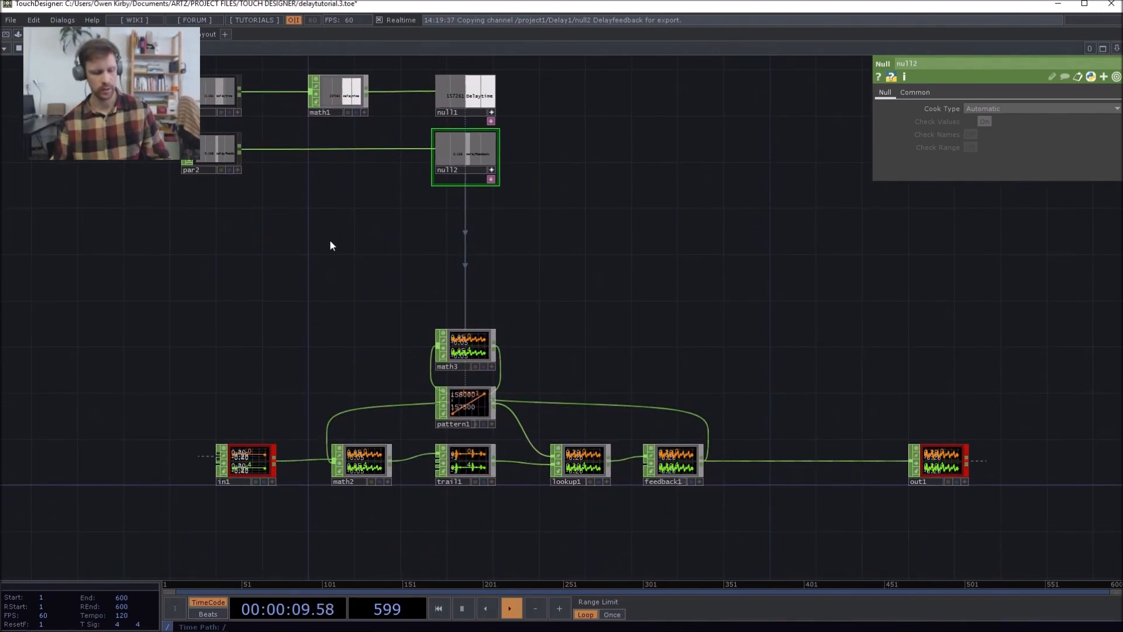
left_click_drag(330, 244, 330, 305)
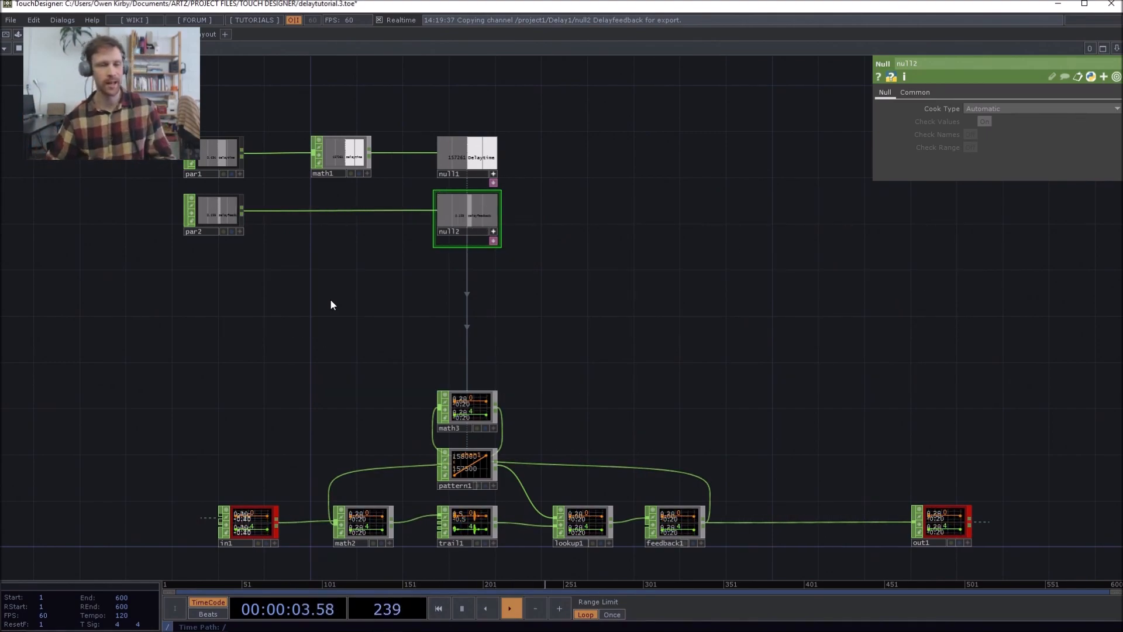
- Examine pattern1's ramp and Offset setting and how the Delaytime and Delayfeedback rows feed the network
left_click_drag(334, 253, 255, 312)
left_click_drag(475, 102, 526, 79)
left_click_drag(362, 400, 354, 228)
scroll(425, 326, "up", 5)
left_click(451, 339)
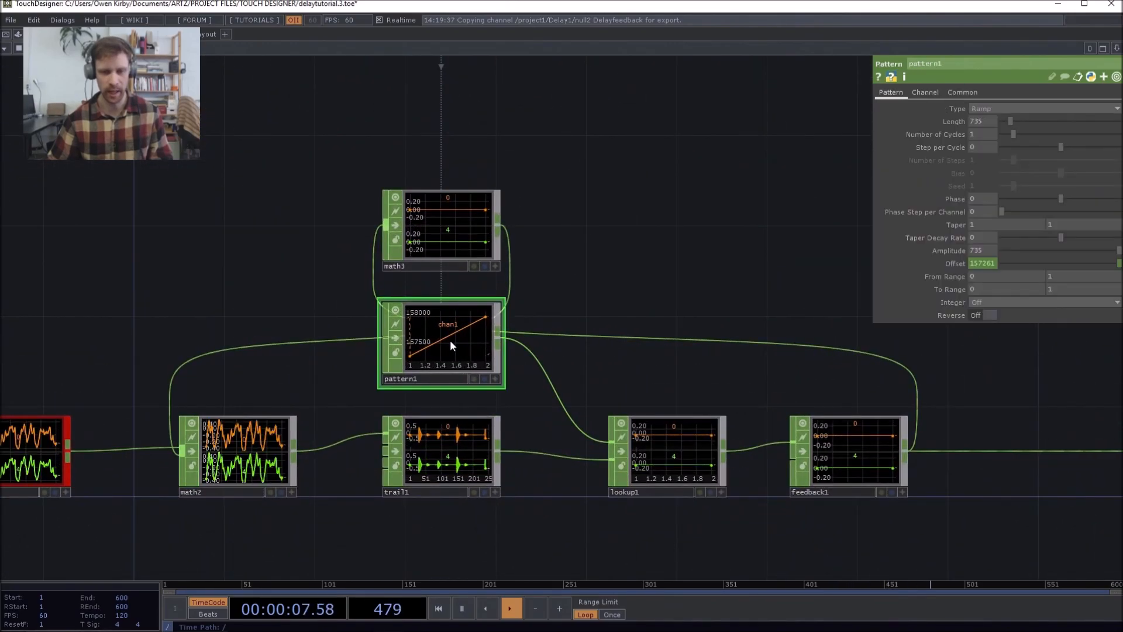
left_click_drag(273, 286, 326, 343)
scroll(276, 314, "up", 3)
scroll(276, 314, "down", 7)
scroll(327, 348, "up", 4)
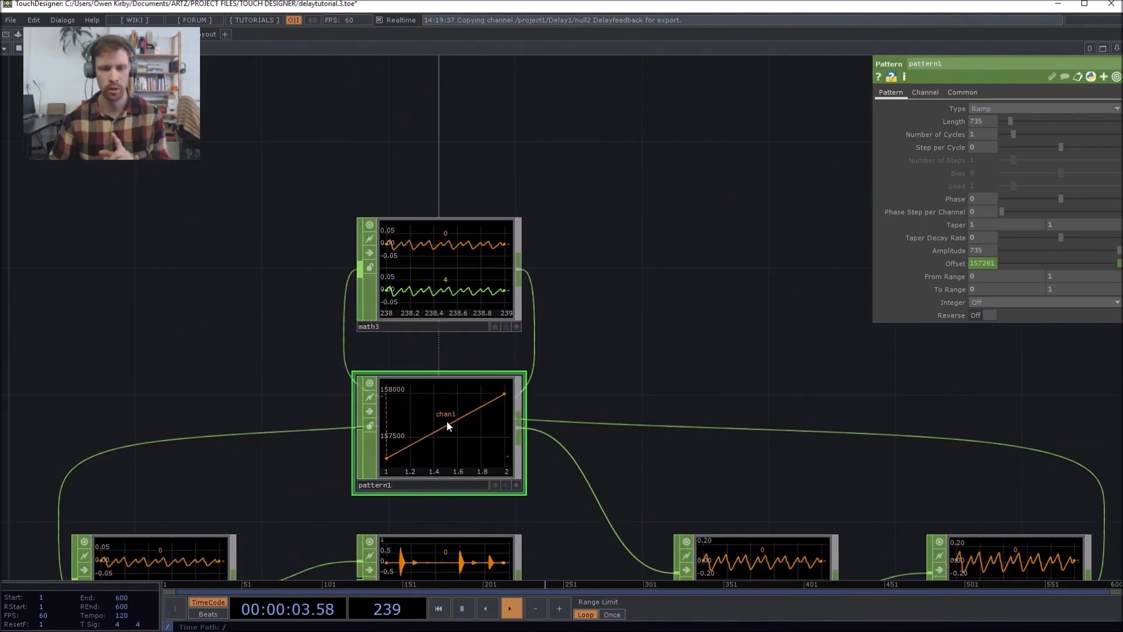
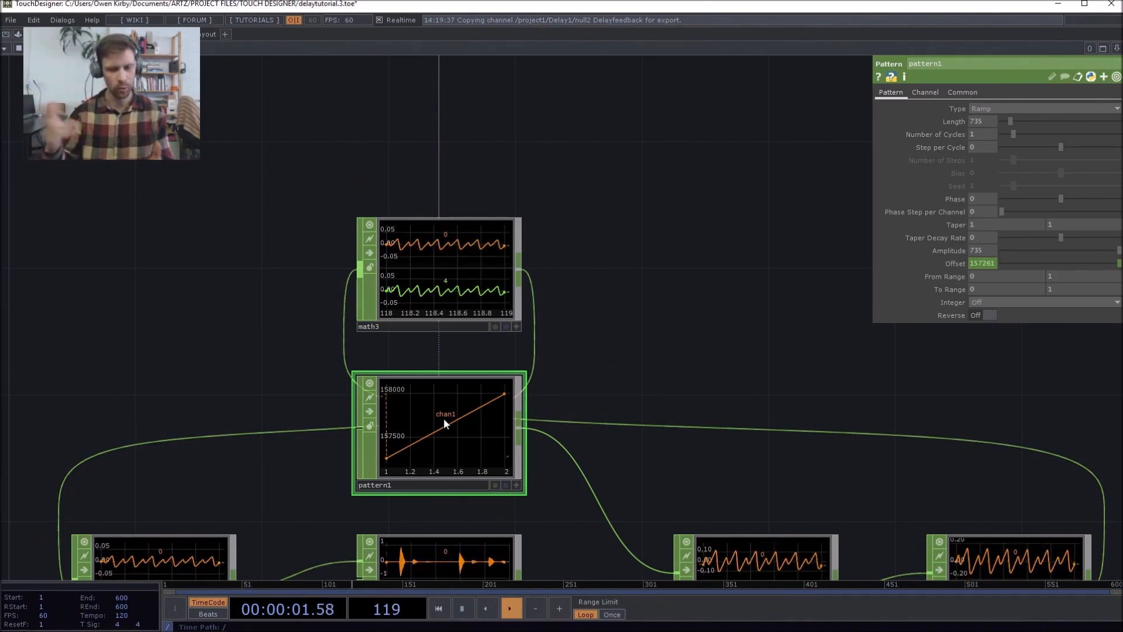
scroll(443, 418, "down", 10)
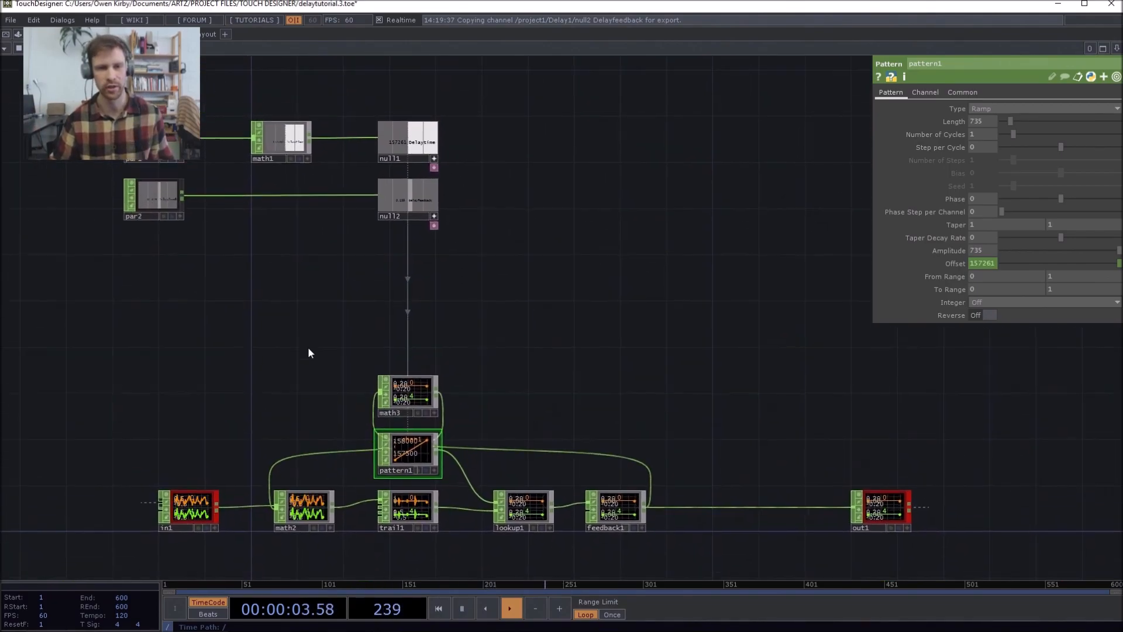
scroll(368, 268, "up", 10)
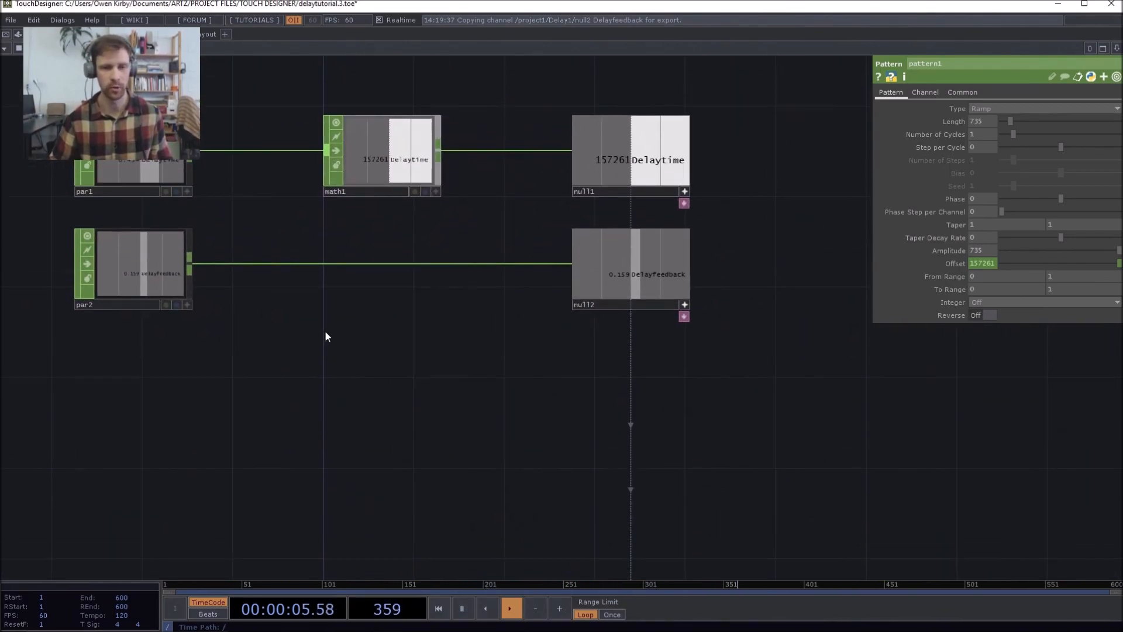
- Add a Delay CHOP between math1 and null1
left_click_drag(308, 358, 353, 432)
left_click_drag(402, 281, 338, 281)
left_click_drag(473, 216, 366, 213)
key("Tab")
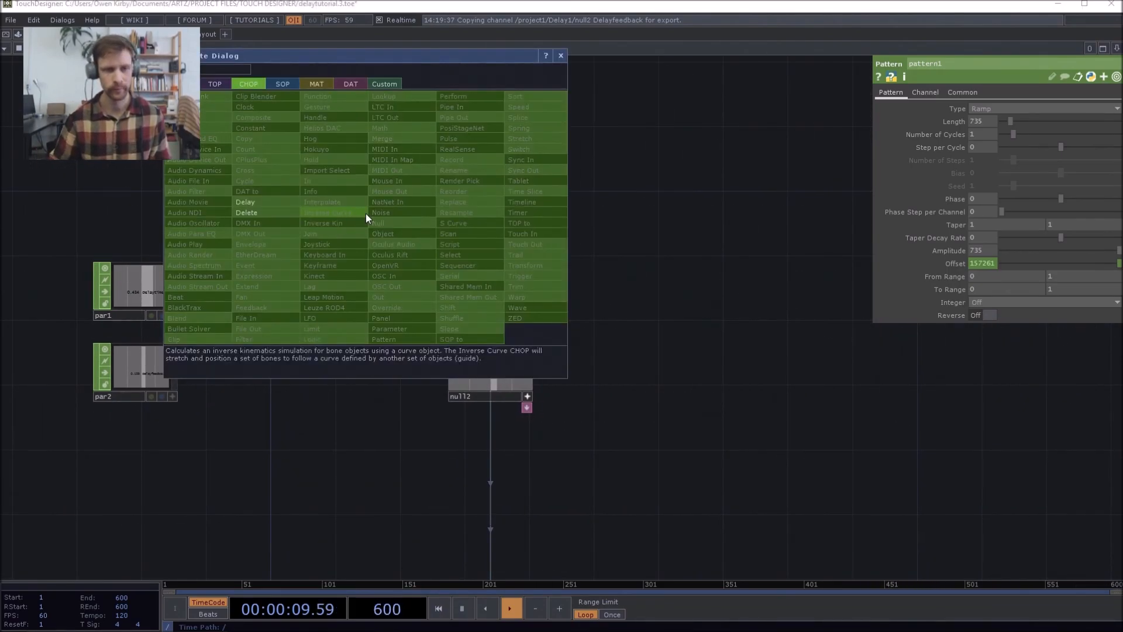
left_click(264, 201)
left_click(371, 227)
left_click_drag(370, 227, 348, 327)
left_click_drag(354, 175, 417, 65)
- Move par2 and null2 further down, and place delay1 below the math1 row with math1 as its input
right_click_drag(170, 313, 529, 251)
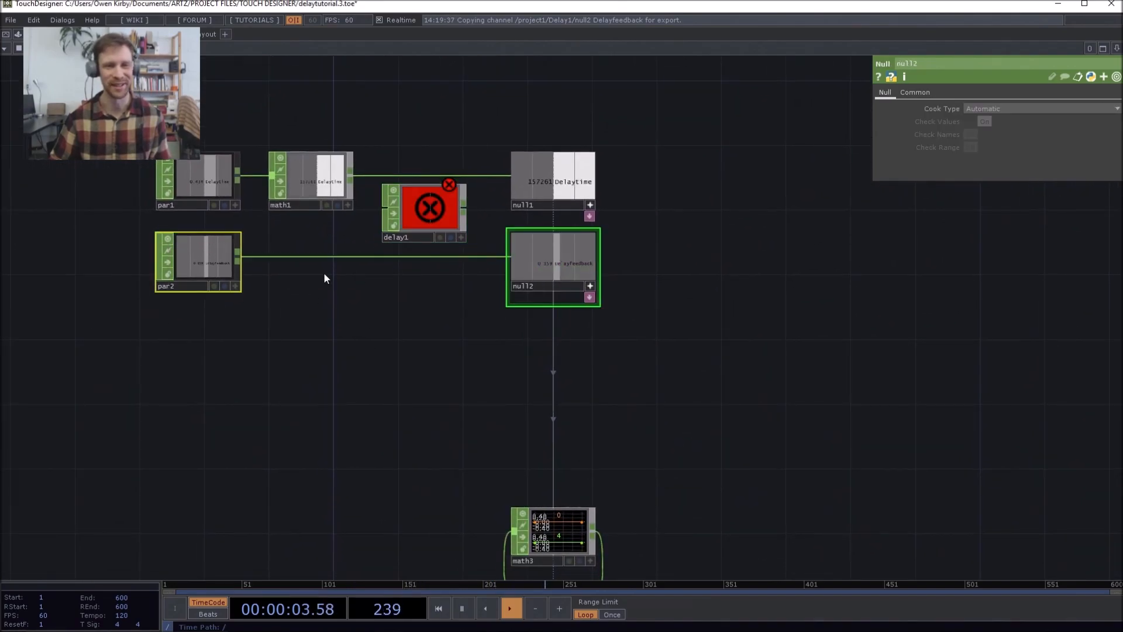
left_click_drag(221, 266, 220, 378)
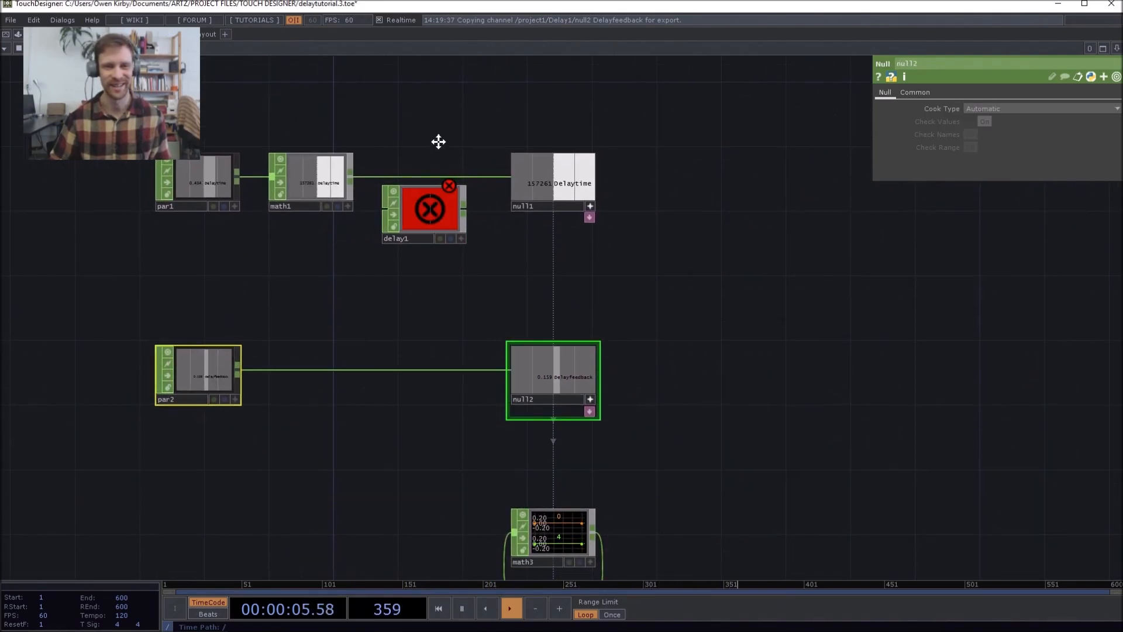
left_click_drag(338, 188, 335, 216)
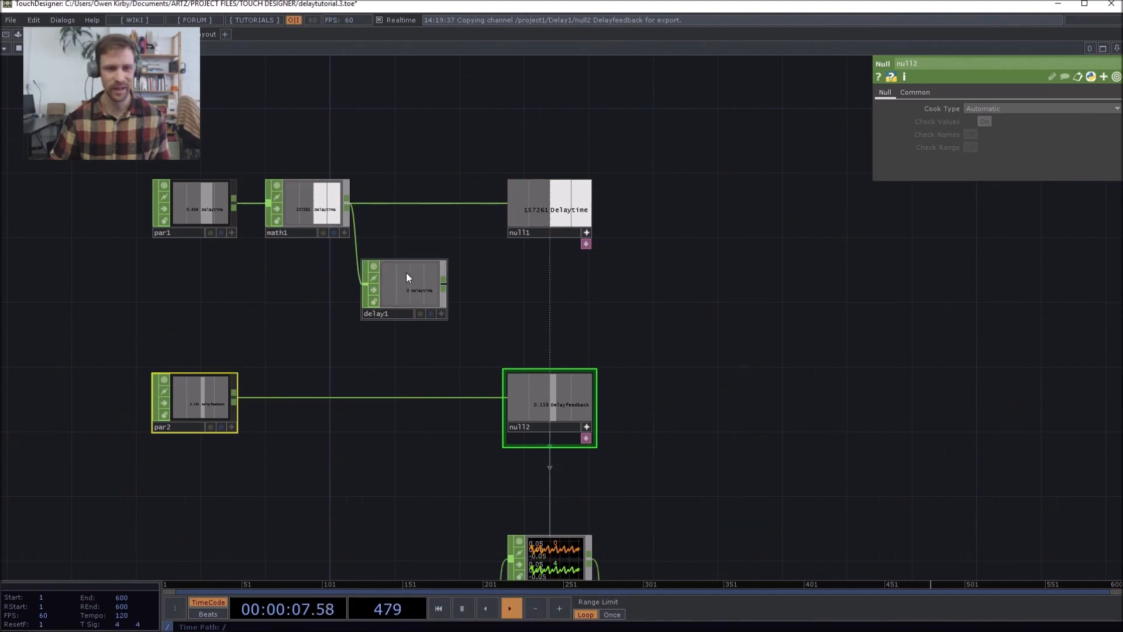
scroll(316, 199, "up", 5)
left_click_drag(87, 162, 226, 171)
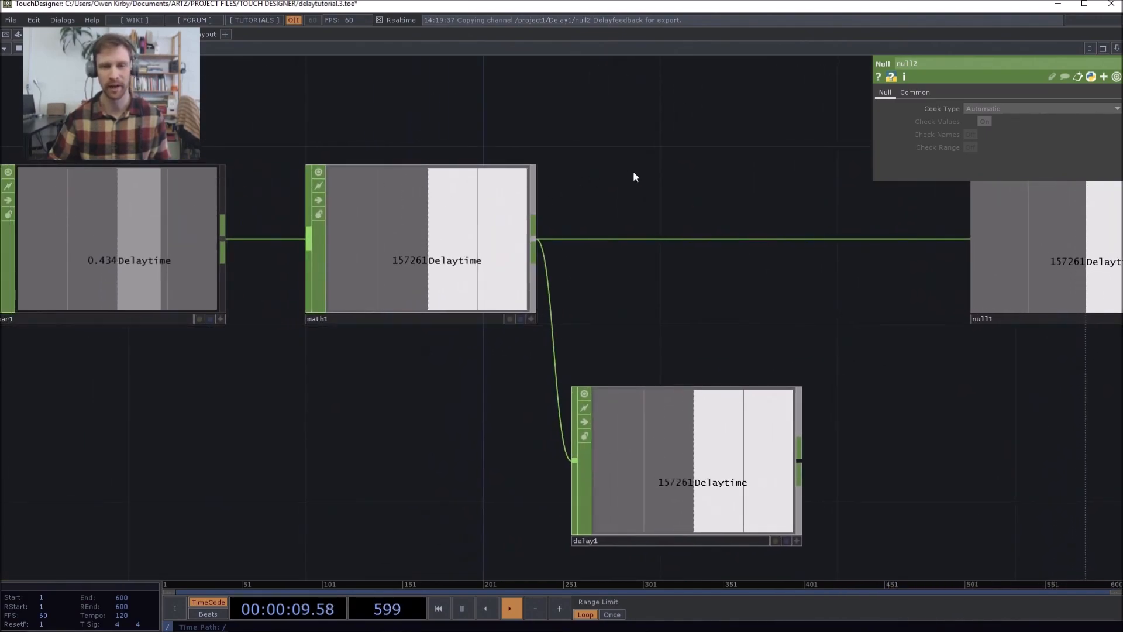
left_click_drag(540, 170, 419, 155)
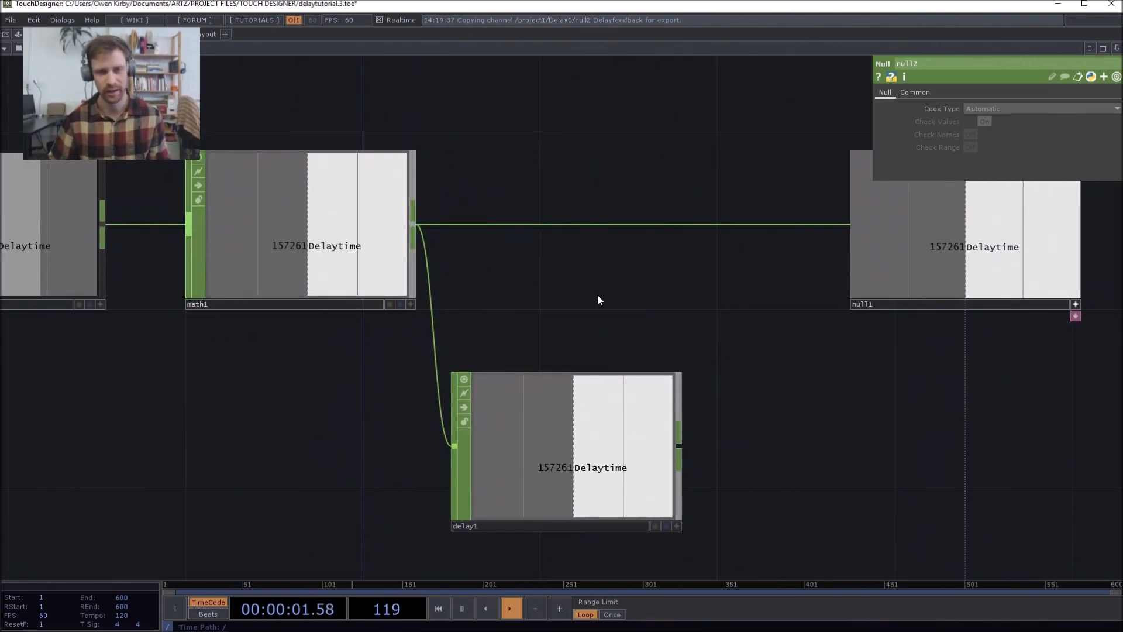
- Move null1 further away from math1 and set delay1's Delay to 1
scroll(587, 294, "down", 2)
left_click_drag(587, 294, 487, 239)
scroll(486, 238, "down", 3)
left_click_drag(580, 186, 334, 200)
left_click_drag(438, 257, 628, 261)
left_click_drag(292, 320, 506, 298)
left_click_drag(416, 297, 469, 309)
left_click(524, 299)
left_click_drag(440, 245, 314, 271)
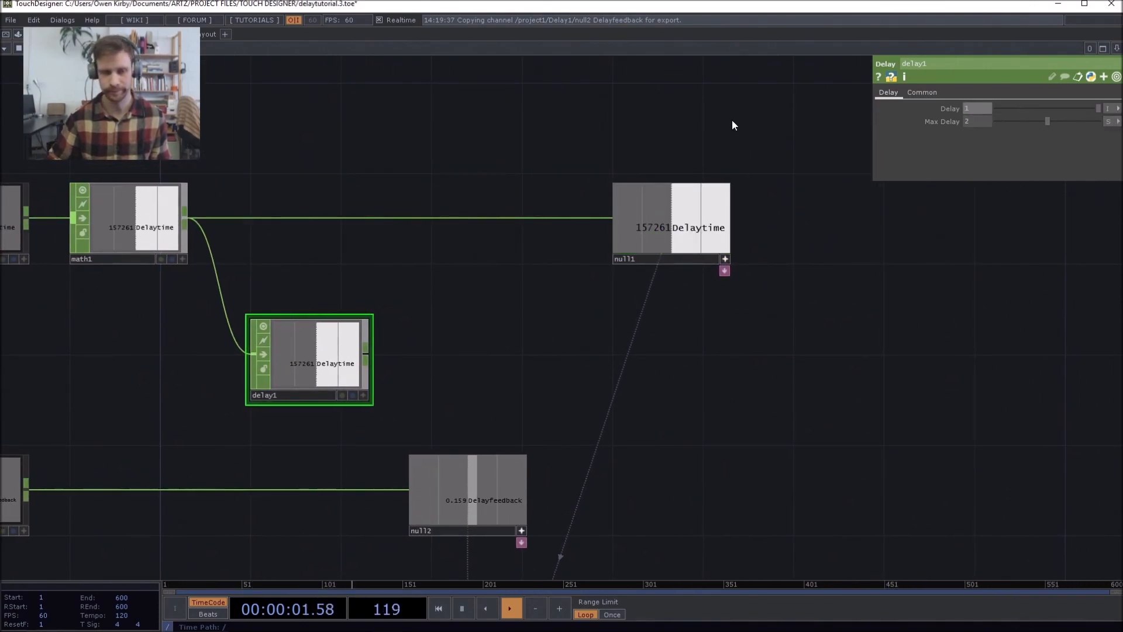
- Add a Null CHOP above the math1 row and feed it from math1's output
left_click_drag(445, 193, 486, 247)
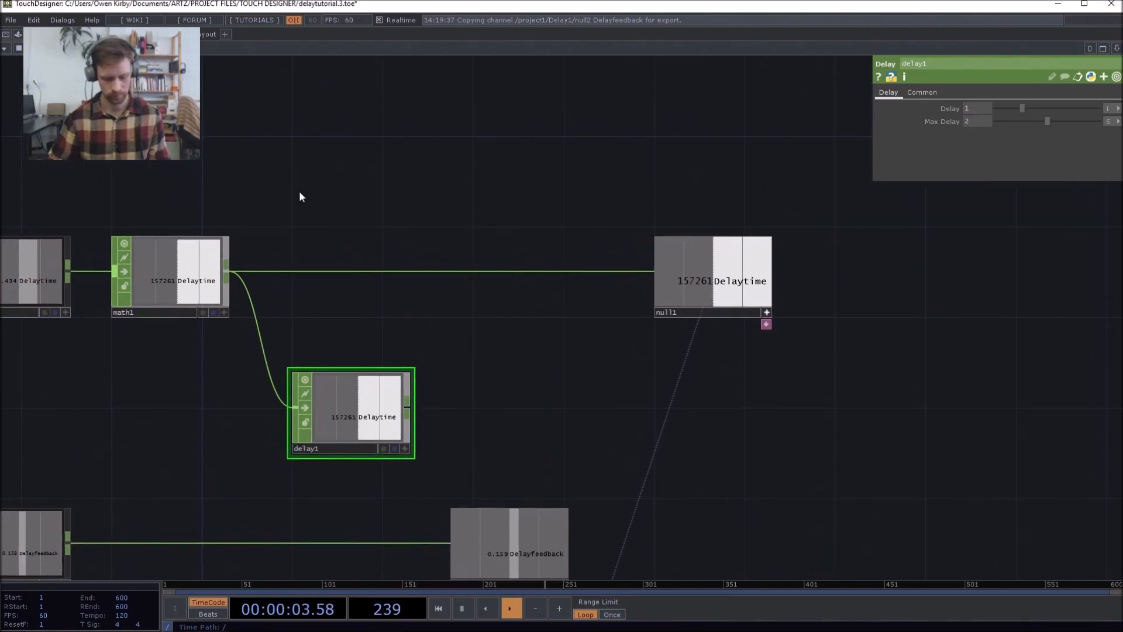
key("Tab")
left_click(319, 201)
left_click(442, 163)
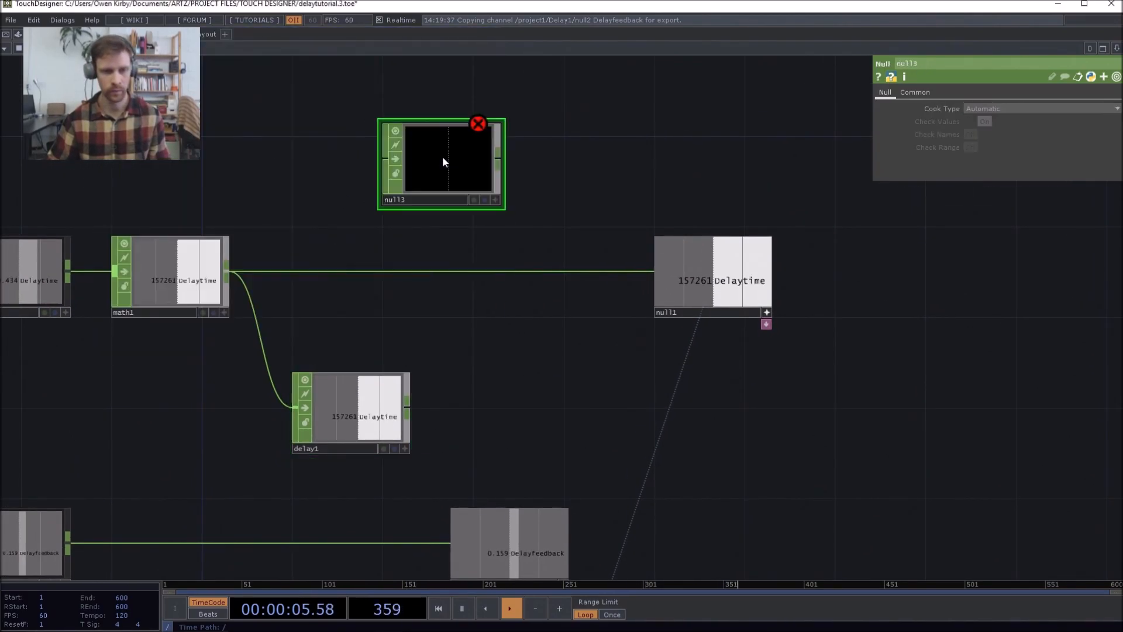
left_click_drag(233, 269, 388, 177)
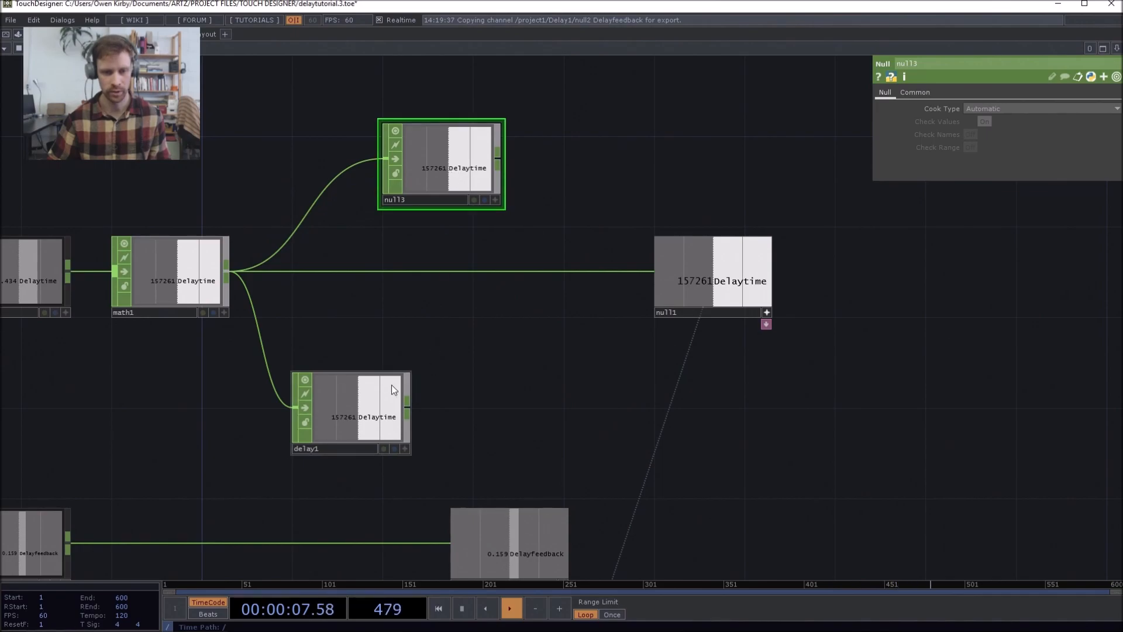
- Add a Math CHOP after delay1 and set its Pre-Add to -735
right_click(408, 409)
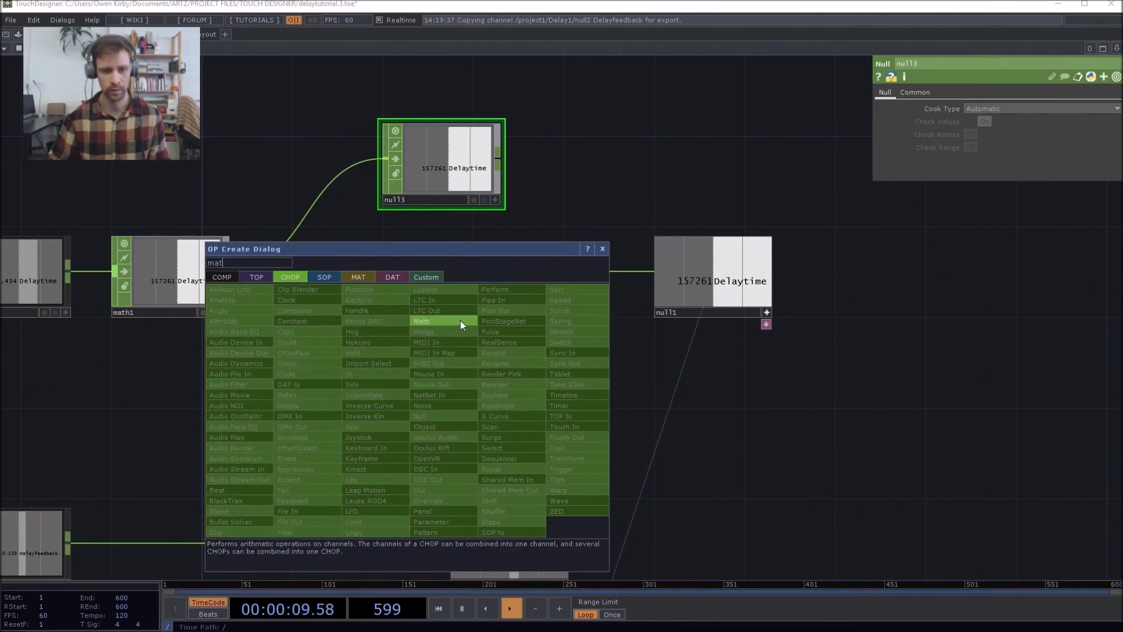
left_click(460, 320)
left_click(494, 413)
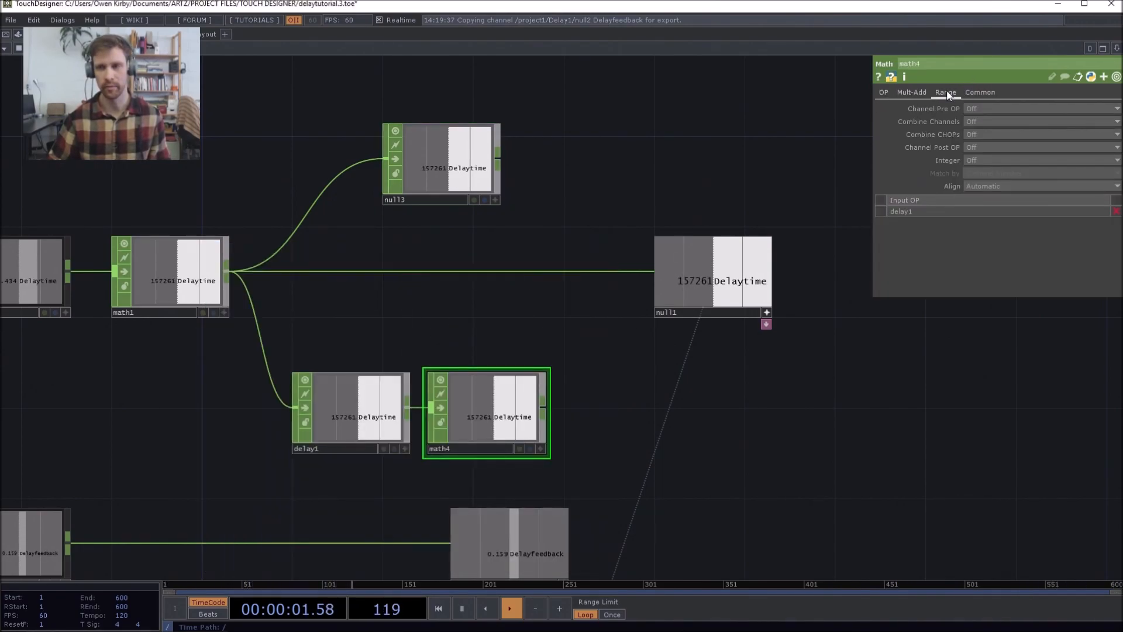
left_click(911, 92)
left_click_drag(973, 109, 802, 109)
type("-735")
key("Return")
- Place a Join CHOP beside null3 and feed it from null3 and math4
left_click_drag(580, 175, 462, 216)
key("Tab")
type("join")
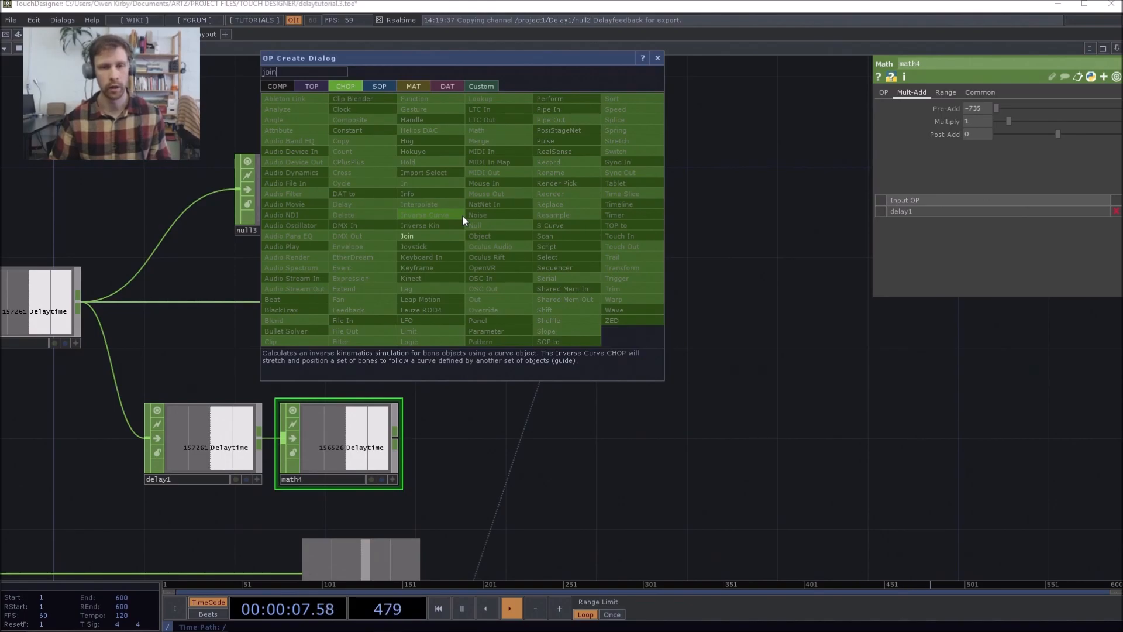
left_click(430, 236)
left_click(468, 200)
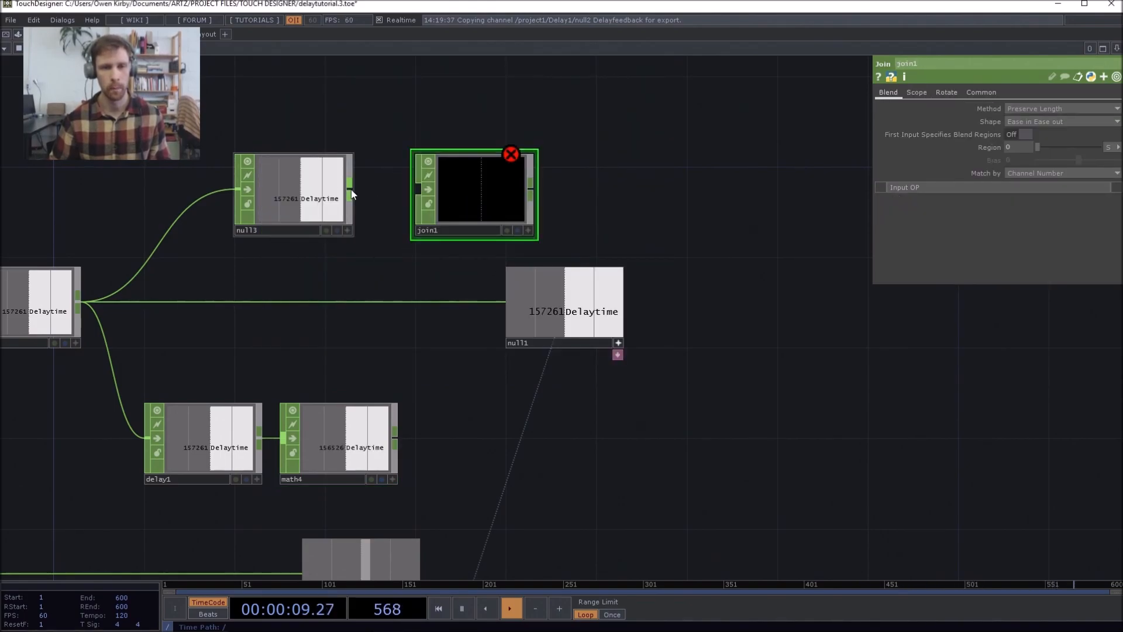
left_click(406, 188)
left_click(413, 213)
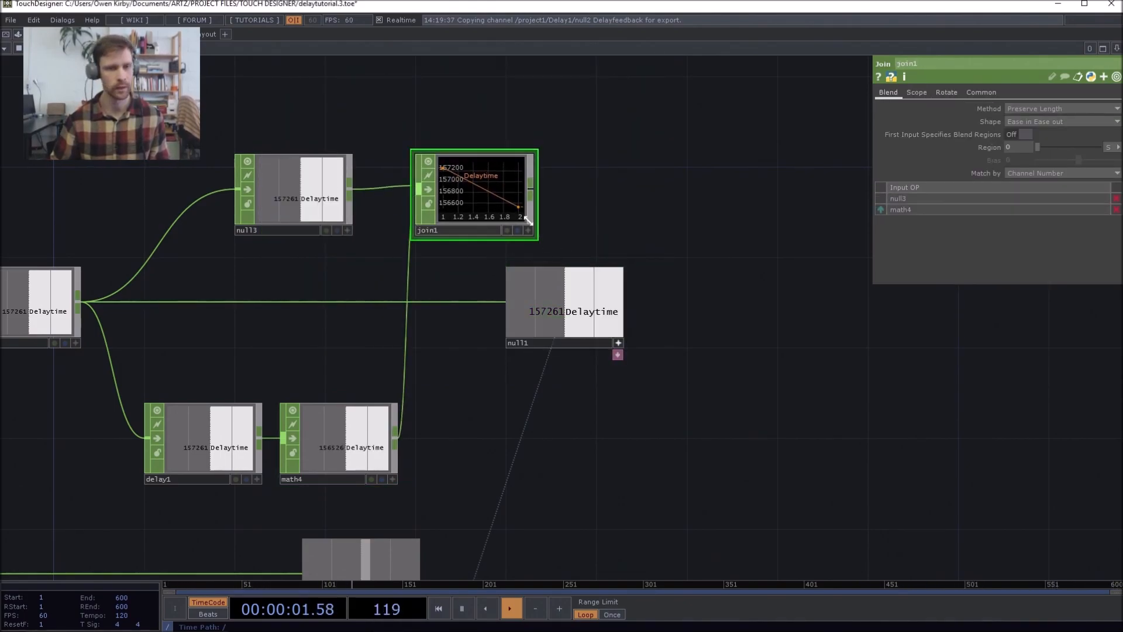
- Reorder join1's inputs so that math4 comes before null3
scroll(509, 202, "up", 3)
scroll(509, 202, "down", 3)
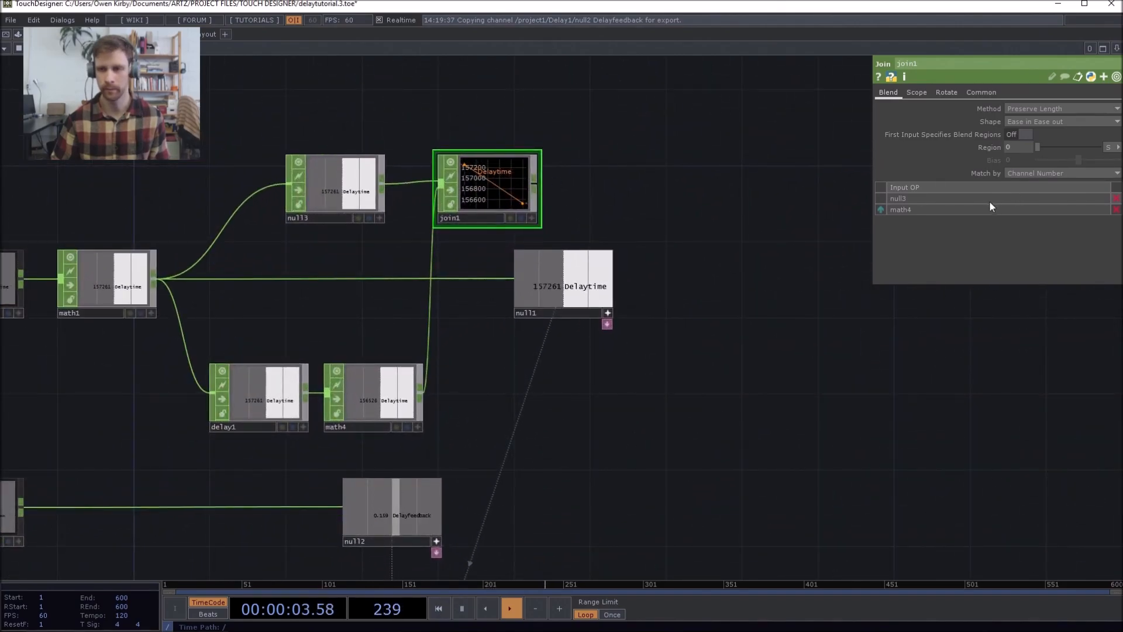
left_click(878, 209)
scroll(644, 313, "down", 3)
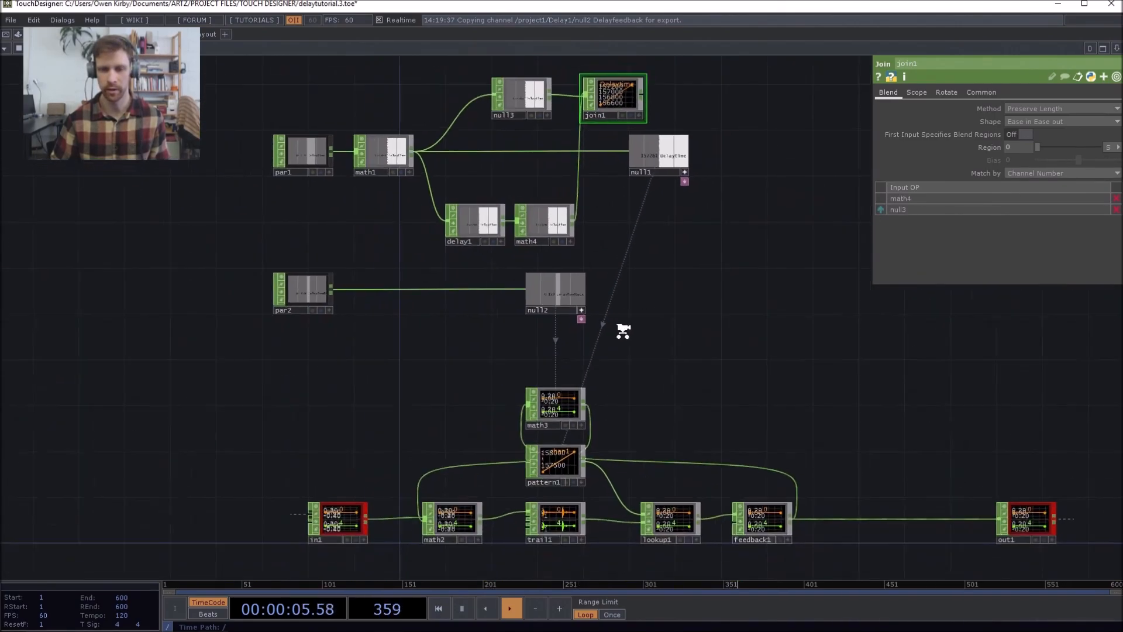
scroll(606, 377, "up", 3)
left_click_drag(700, 365, 643, 536)
scroll(643, 535, "down", 3)
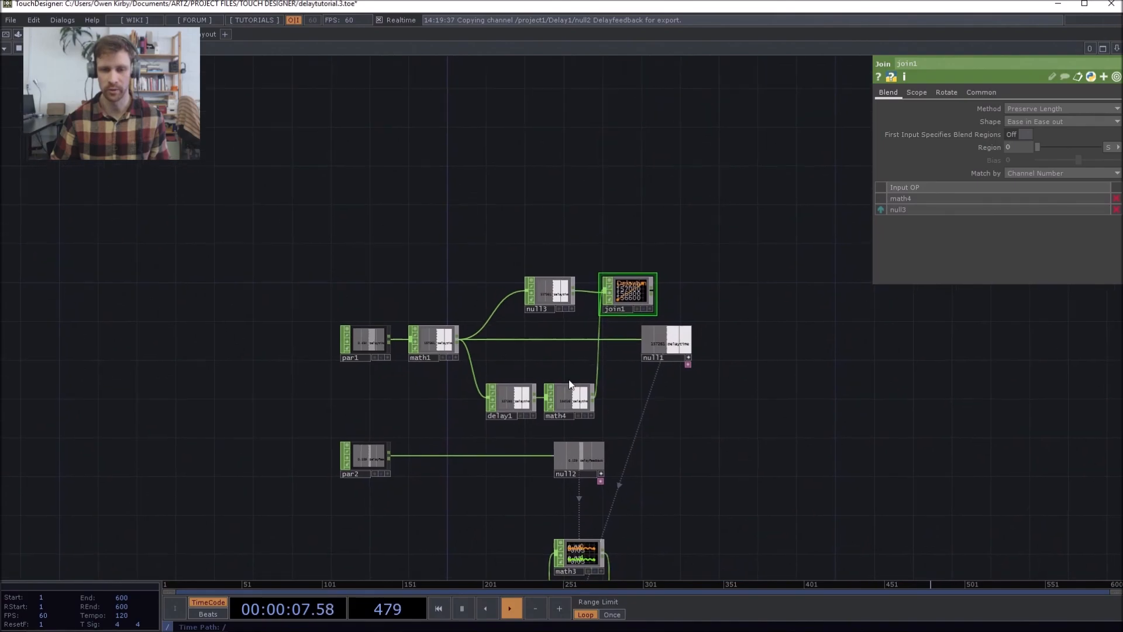
scroll(552, 355, "up", 4)
left_click_drag(483, 358, 273, 390)
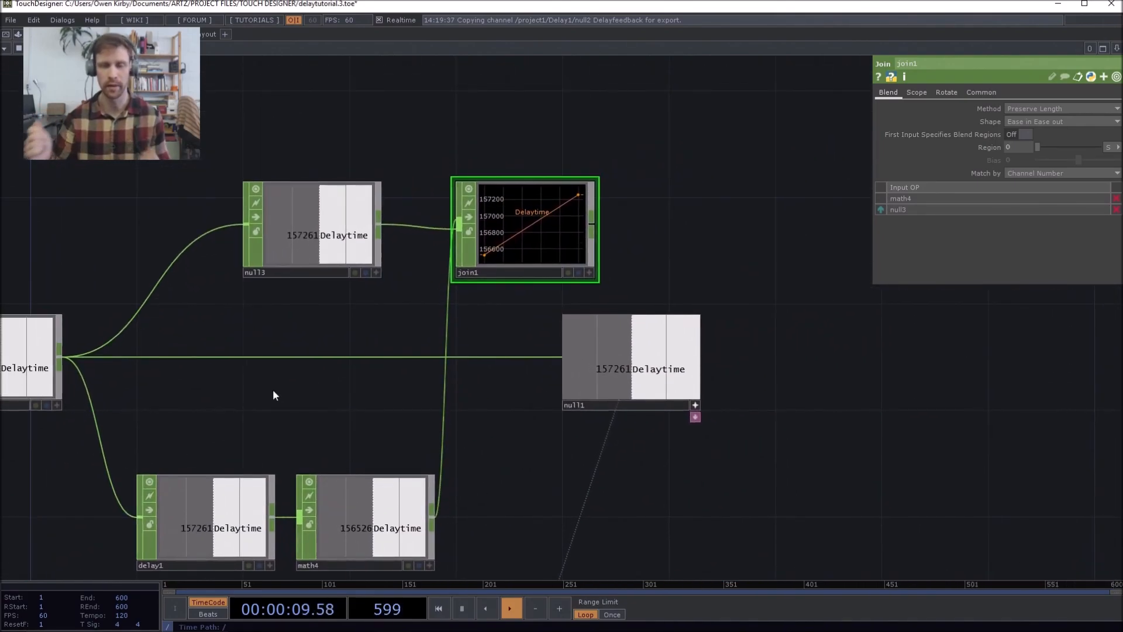
- Move join1 a little further from null3 and inspect its channel information
middle_click(520, 235)
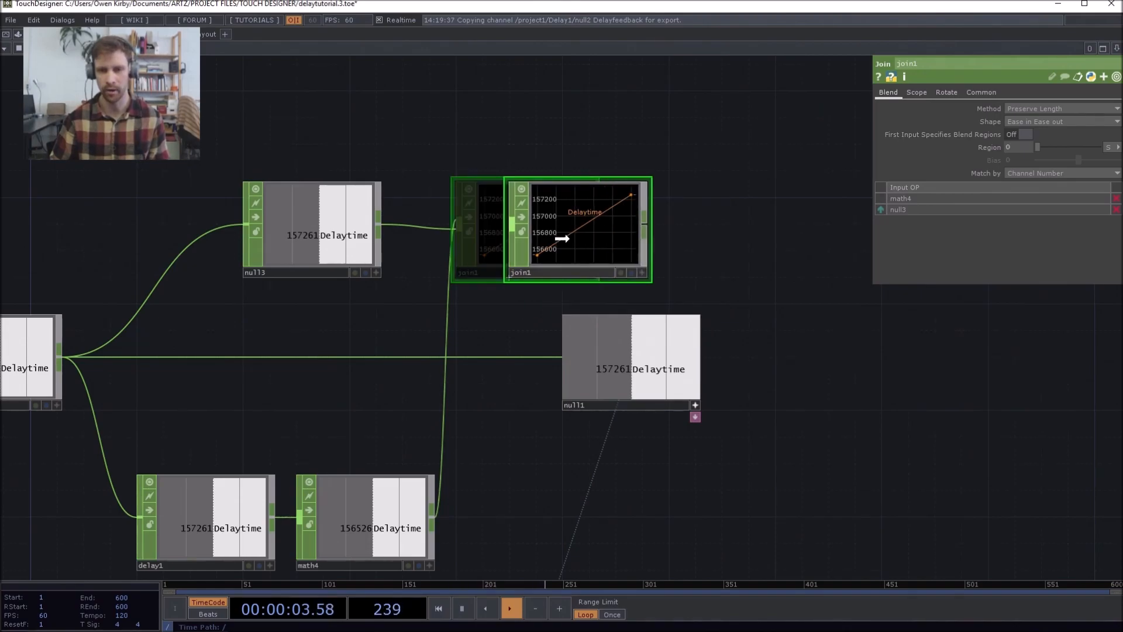
scroll(524, 234, "down", 3)
scroll(572, 236, "up", 5)
middle_click(573, 237)
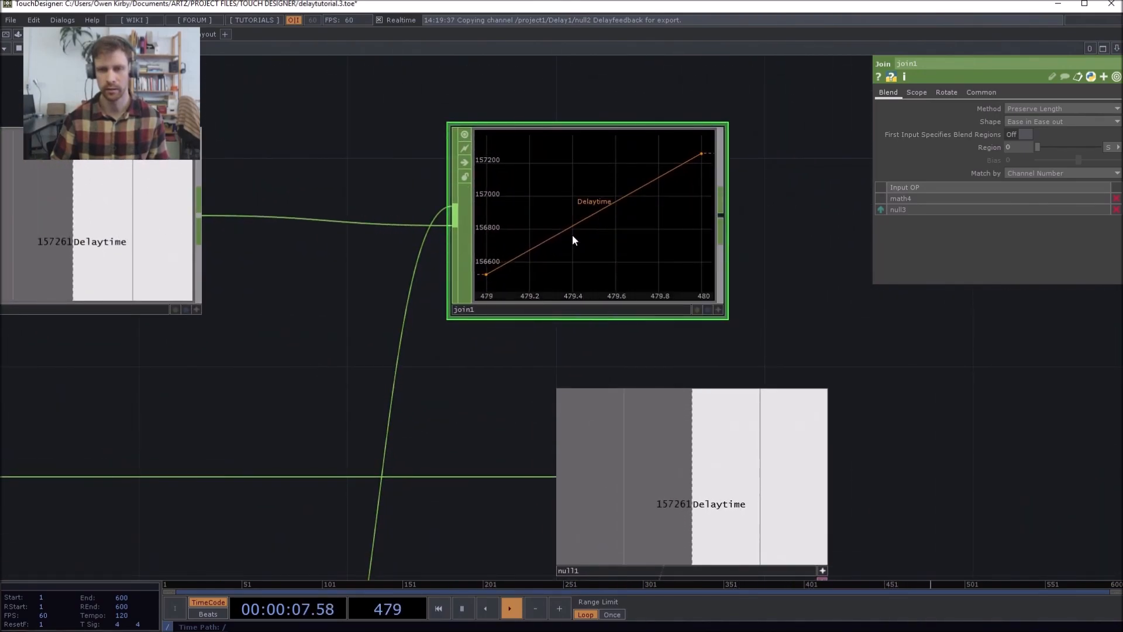
- Connect join1's output to lookup1's first input in place of pattern1, and inspect lookup1's channel information
scroll(572, 236, "down", 10)
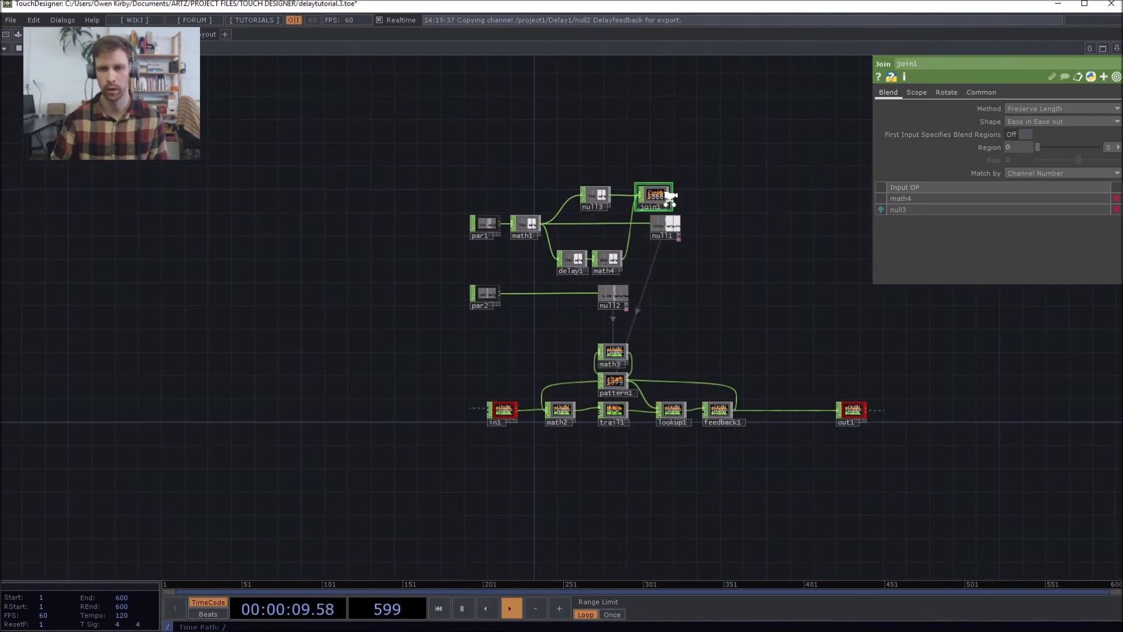
scroll(669, 198, "up", 5)
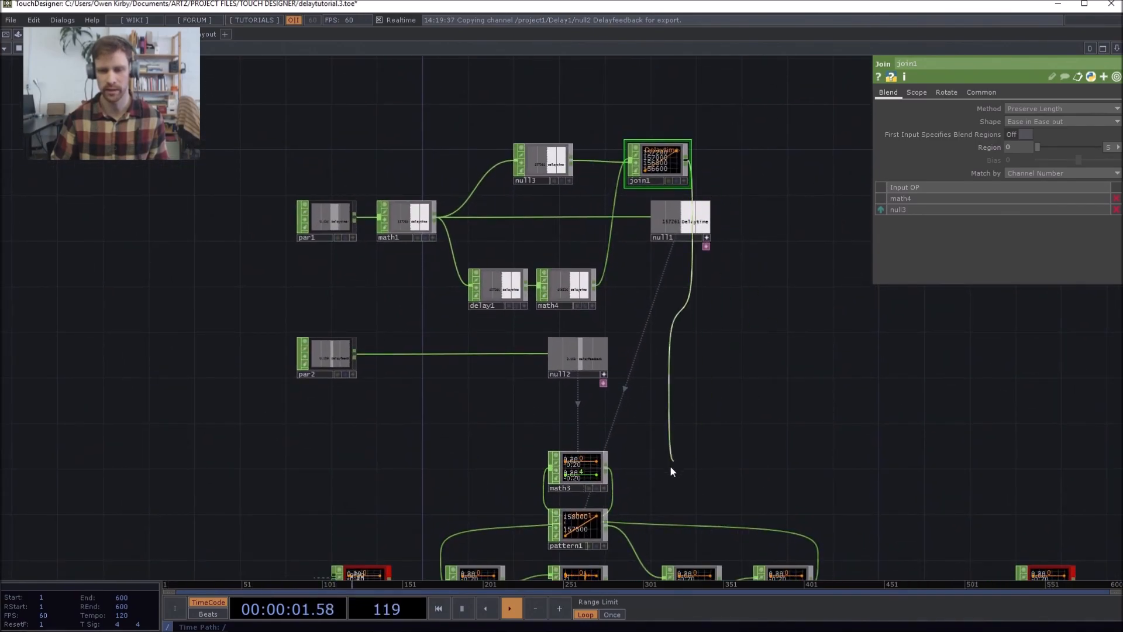
left_click_drag(744, 430, 680, 362)
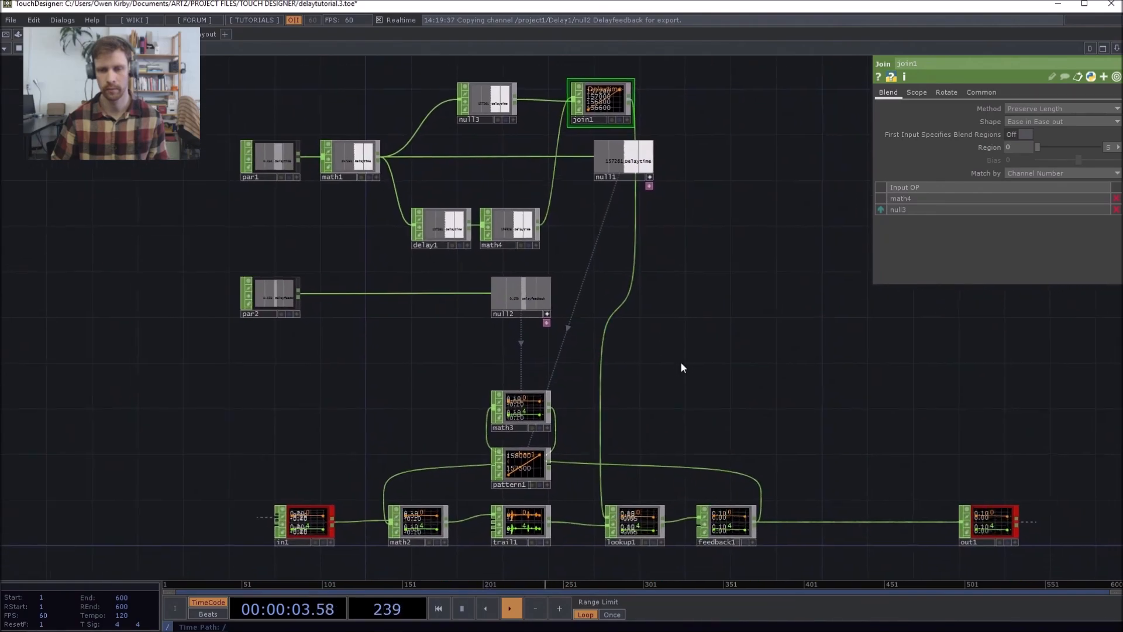
middle_click_drag(649, 503, 655, 338)
scroll(656, 338, "up", 5)
middle_click(658, 338)
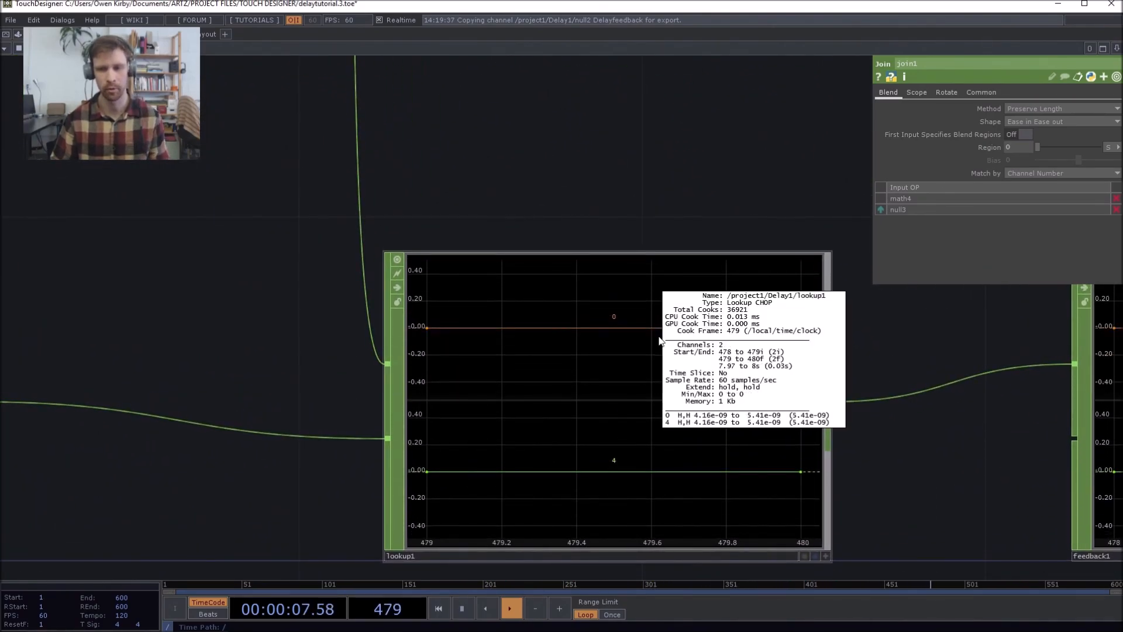
- Add a Resample CHOP beside join1 and feed it from join1's output
scroll(658, 337, "down", 8)
left_click_drag(599, 341, 559, 462)
left_click_drag(651, 273, 570, 602)
scroll(550, 214, "up", 6)
key("Tab")
type("res")
left_click(695, 246)
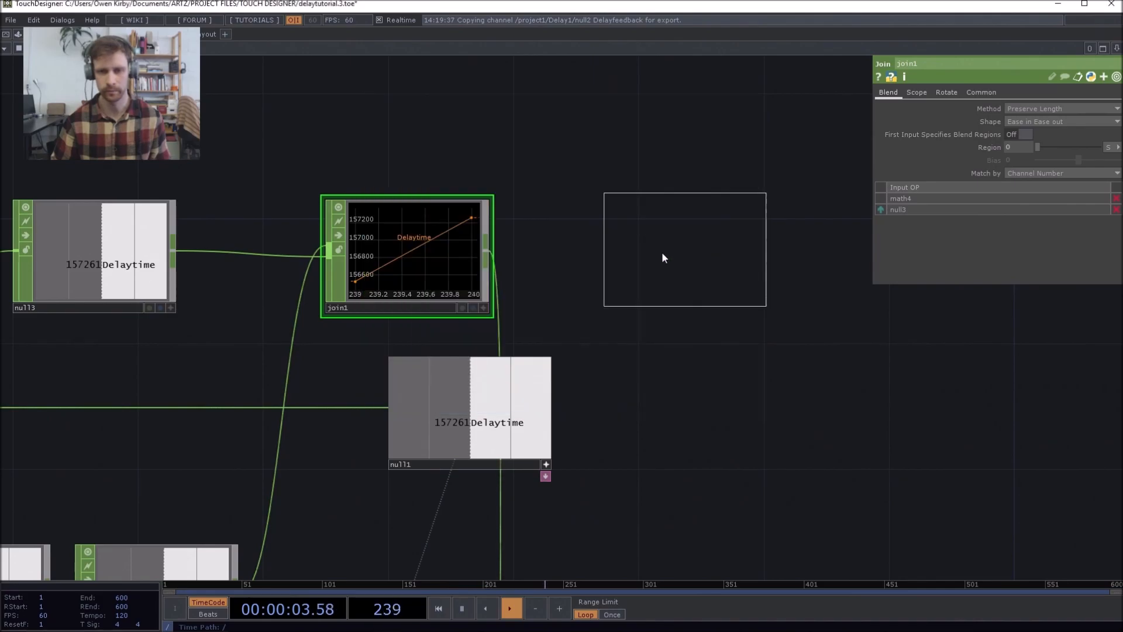
left_click(590, 252)
left_click_drag(491, 253, 617, 233)
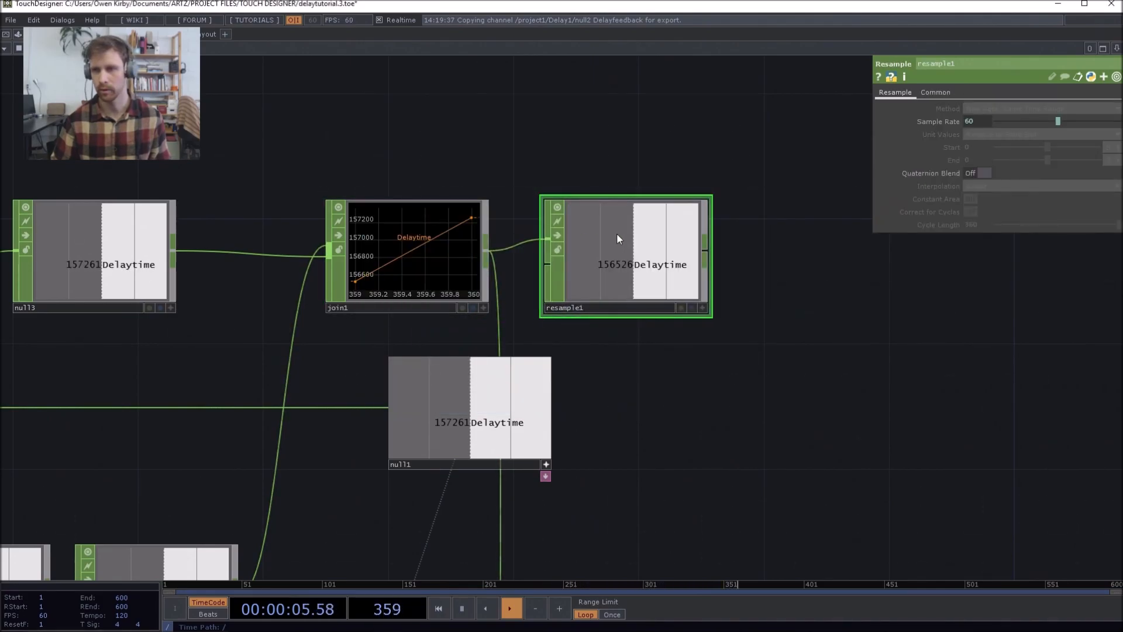
- Set resample1's Sample Rate to 44100 and inspect its channel information
left_click(942, 128)
left_click(936, 134)
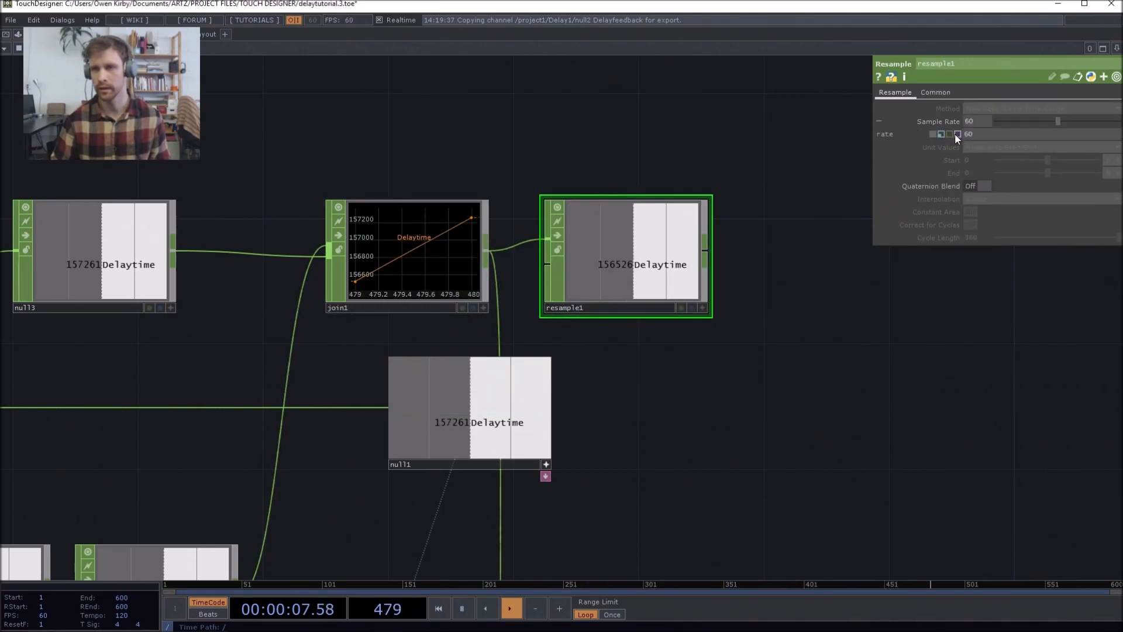
left_click(976, 121)
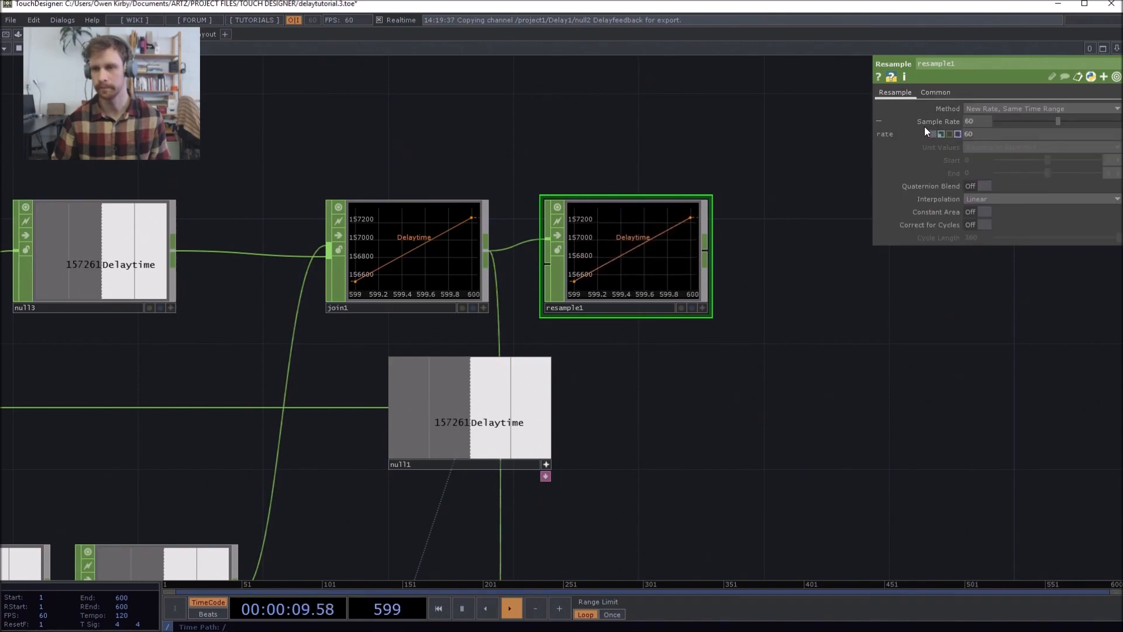
type("44100")
key("Return")
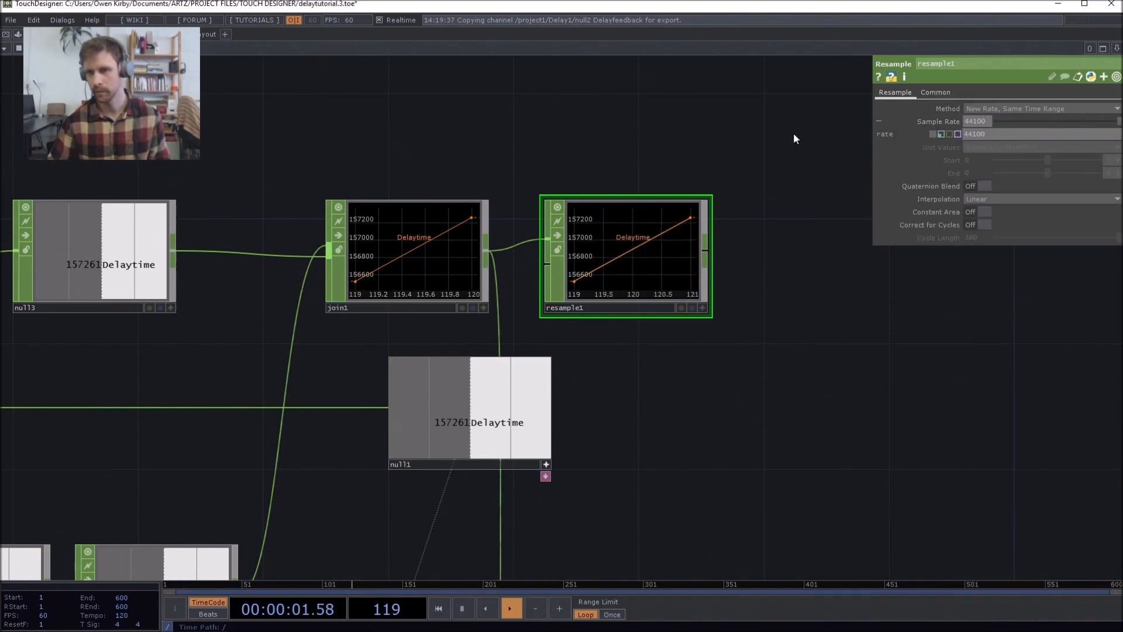
middle_click(683, 260)
- Set resample1's Method to New Rate, New Interval and its End to 734 samples, and inspect its channel information
left_click(1016, 108)
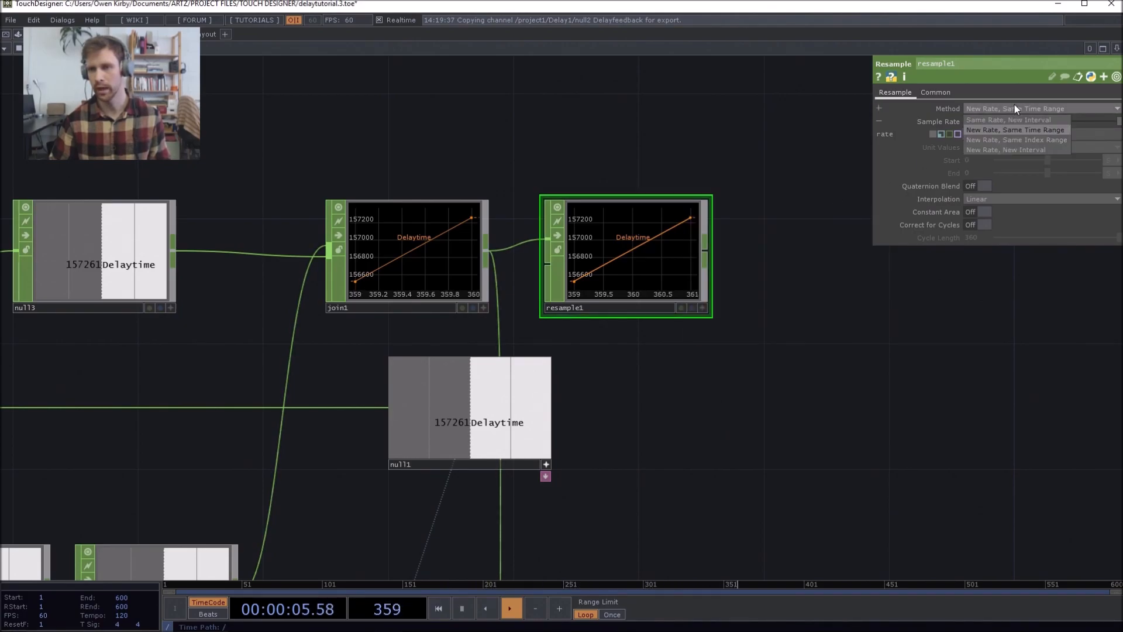
left_click(1014, 149)
left_click(1013, 148)
left_click(999, 159)
left_click(1113, 174)
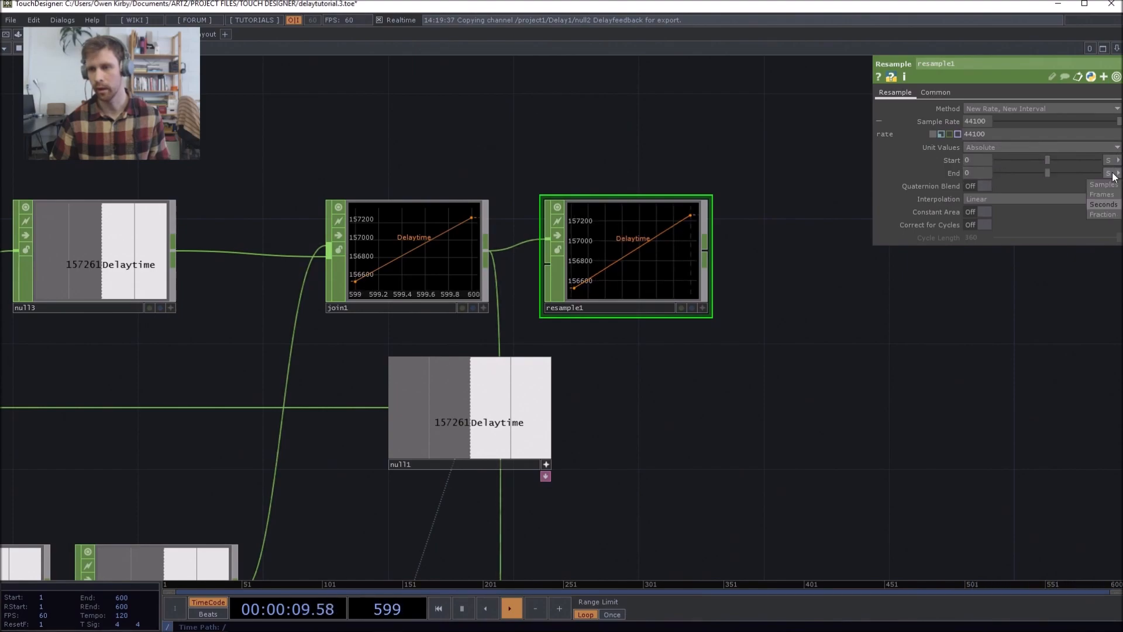
left_click(1112, 193)
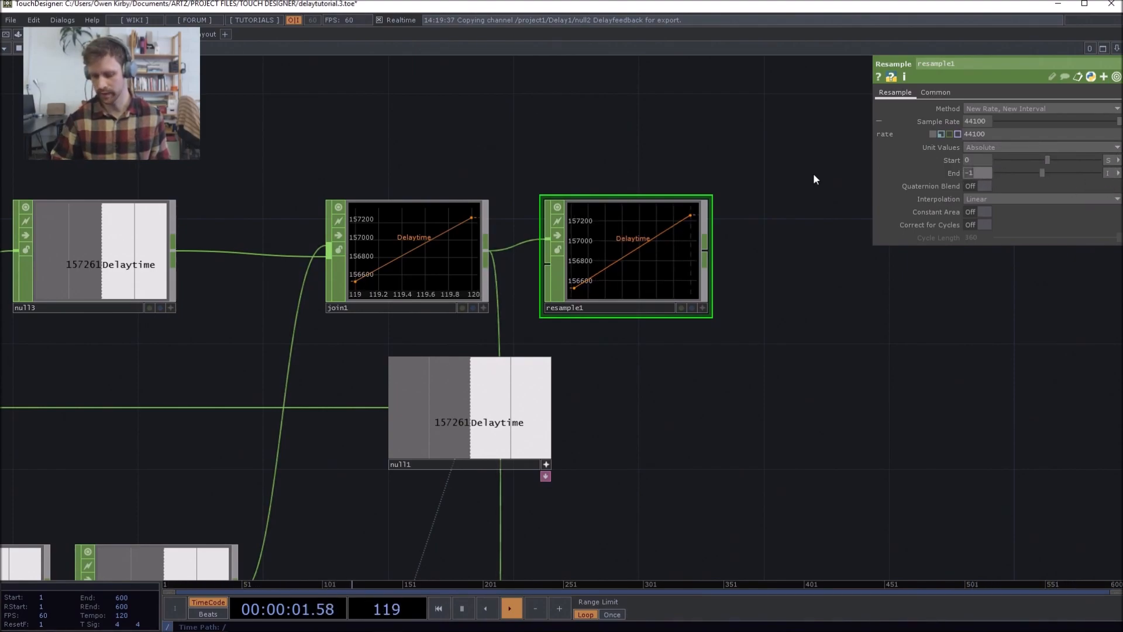
type("734")
key("Return")
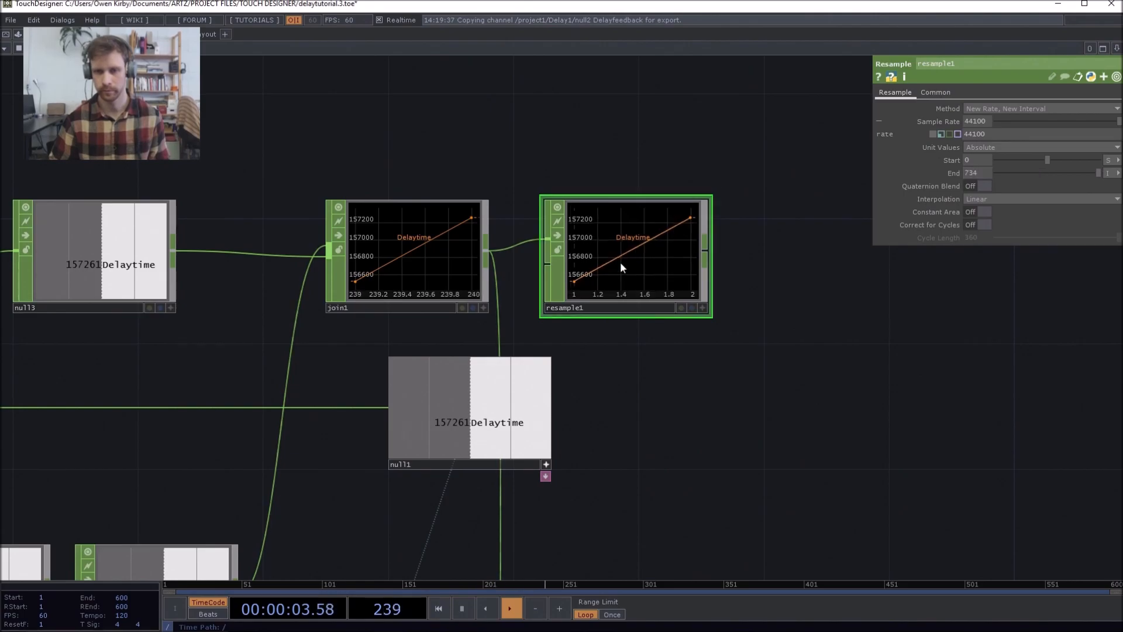
middle_click(610, 276)
- Connect resample1's output to lookup1's first input in place of join1
scroll(708, 404, "down", 6)
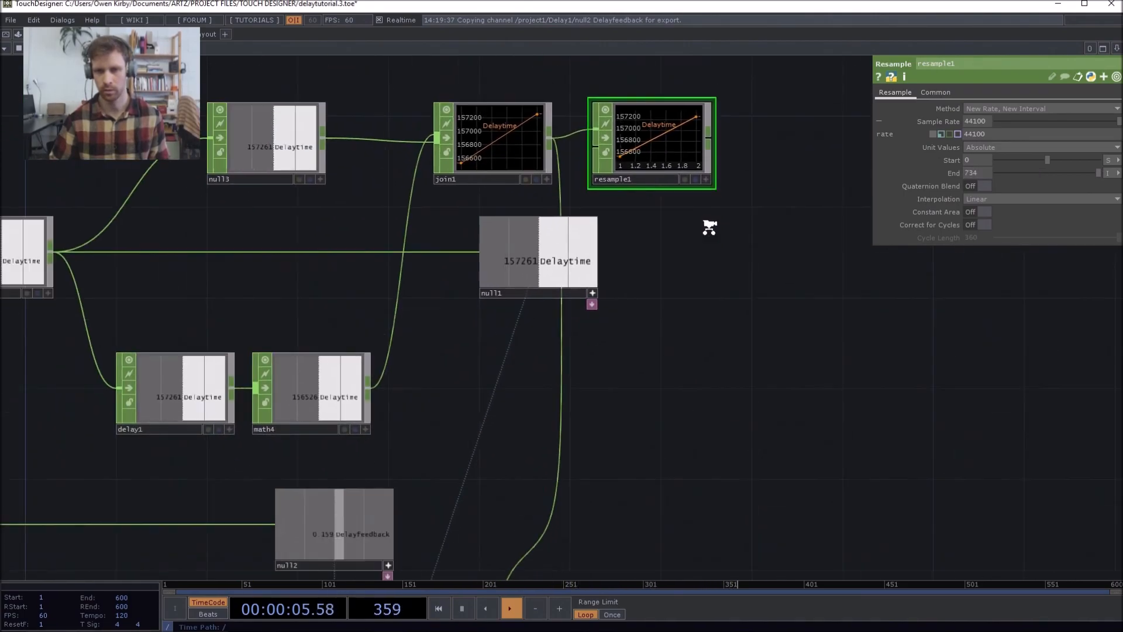
left_click(710, 184)
left_click(635, 360)
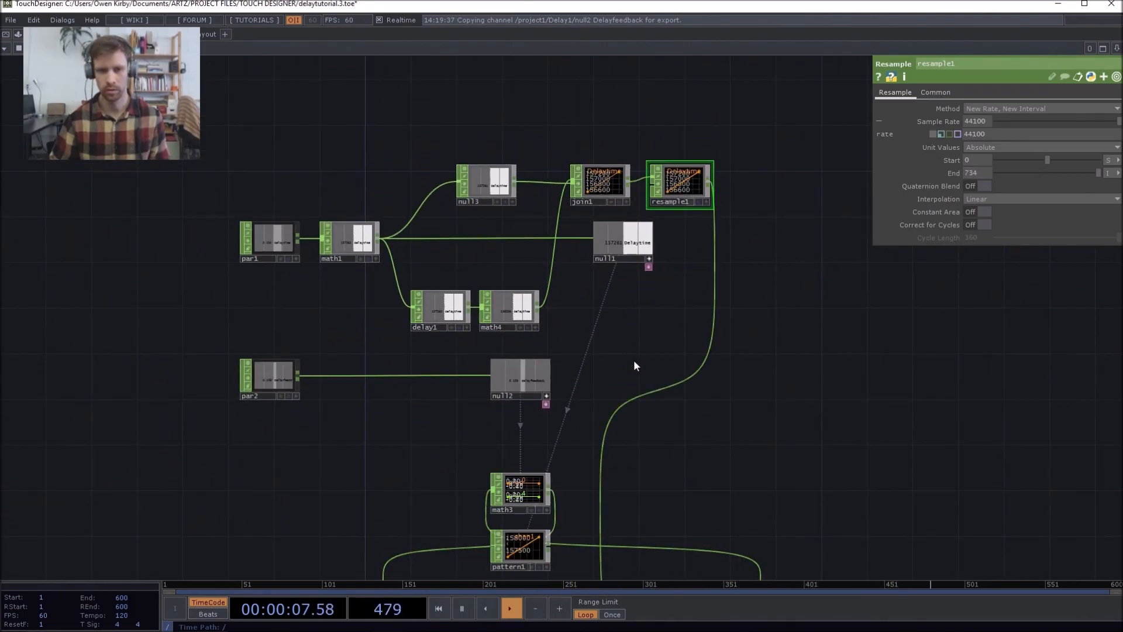
- Return to the parent network and try Delay1 with Delay Time 0.209 and Delay Feedback 0.549
left_click_drag(369, 179, 531, 228)
scroll(531, 228, "down", 2)
scroll(531, 228, "down", 3)
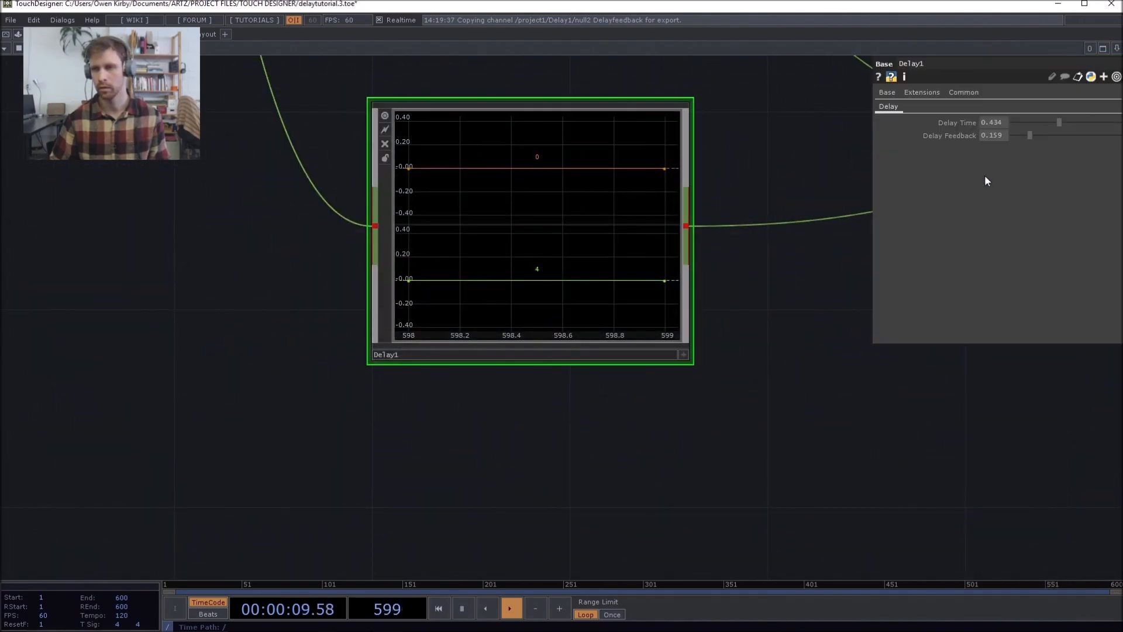
left_click_drag(1068, 121, 1037, 117)
left_click_drag(668, 418, 660, 429)
scroll(660, 429, "down", 5)
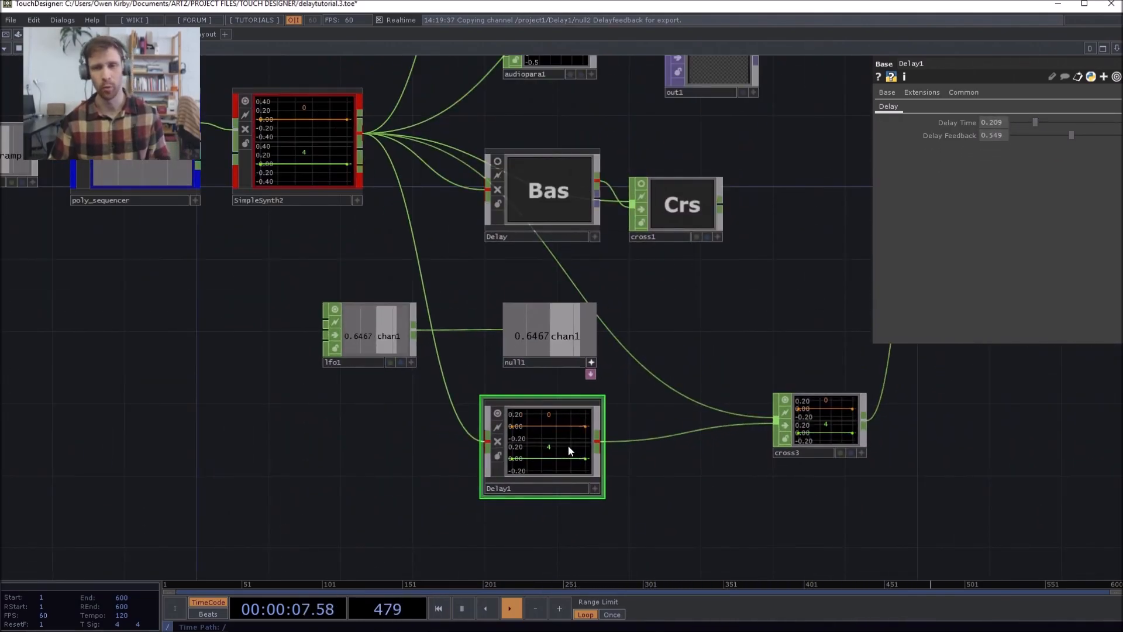
- Go inside Delay1 and review its whole operator network
left_click_drag(688, 338, 770, 250)
scroll(604, 376, "up", 10)
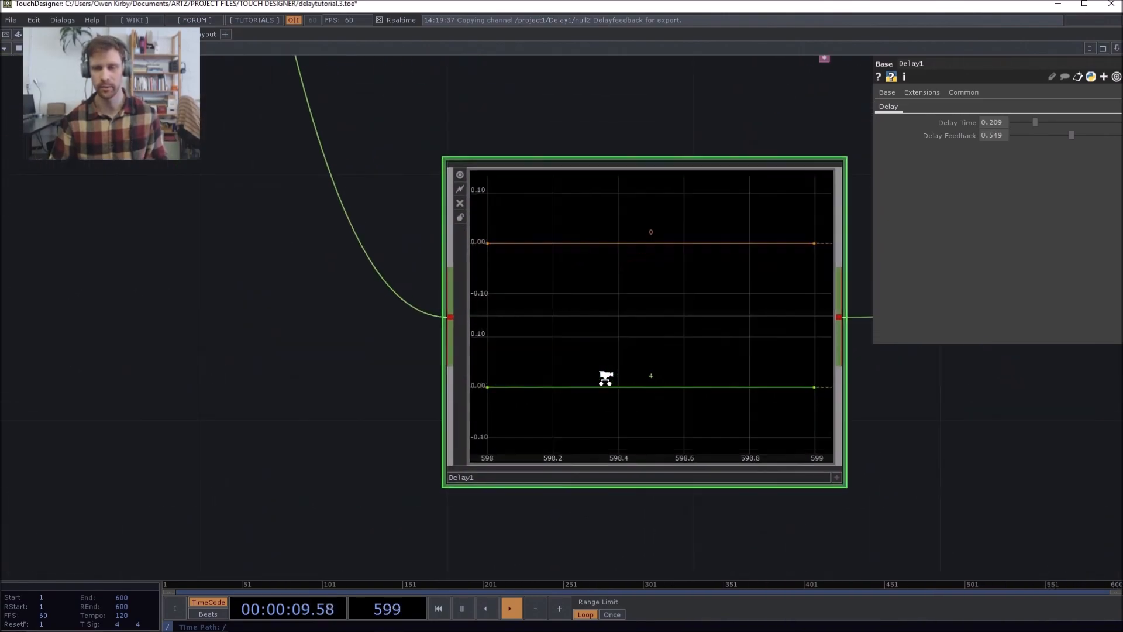
left_click_drag(621, 351, 715, 251)
scroll(715, 250, "down", 10)
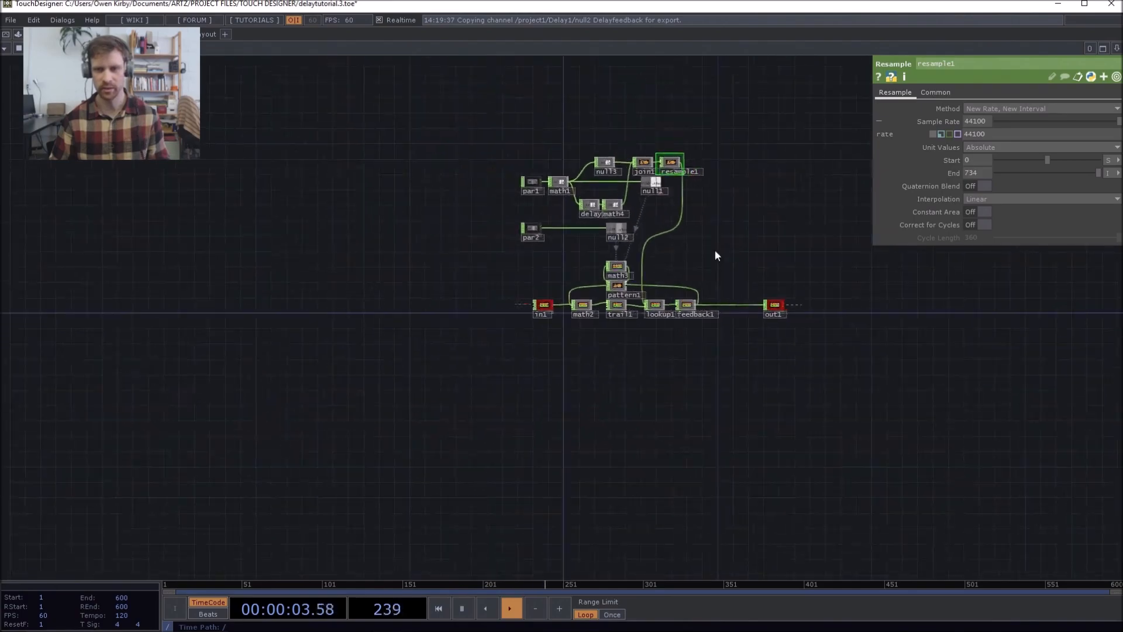
- Return to the parent network and set Delay1's Delay Time to 0.236 and Delay Feedback to 0.39
scroll(706, 252, "down", 5)
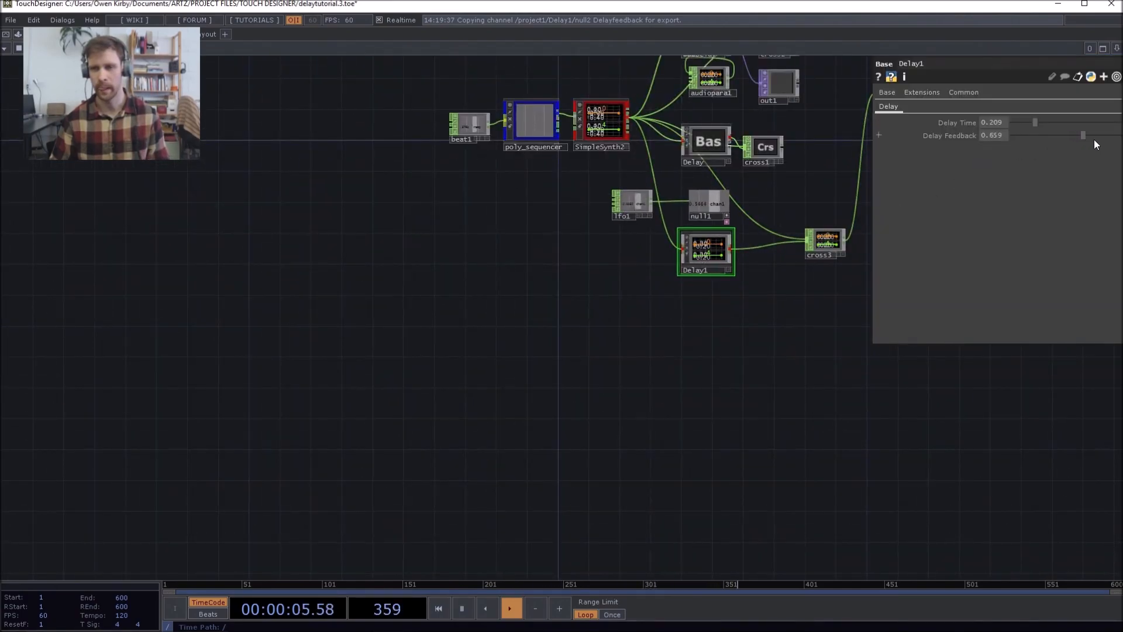
left_click_drag(685, 351, 633, 441)
scroll(671, 341, "up", 6)
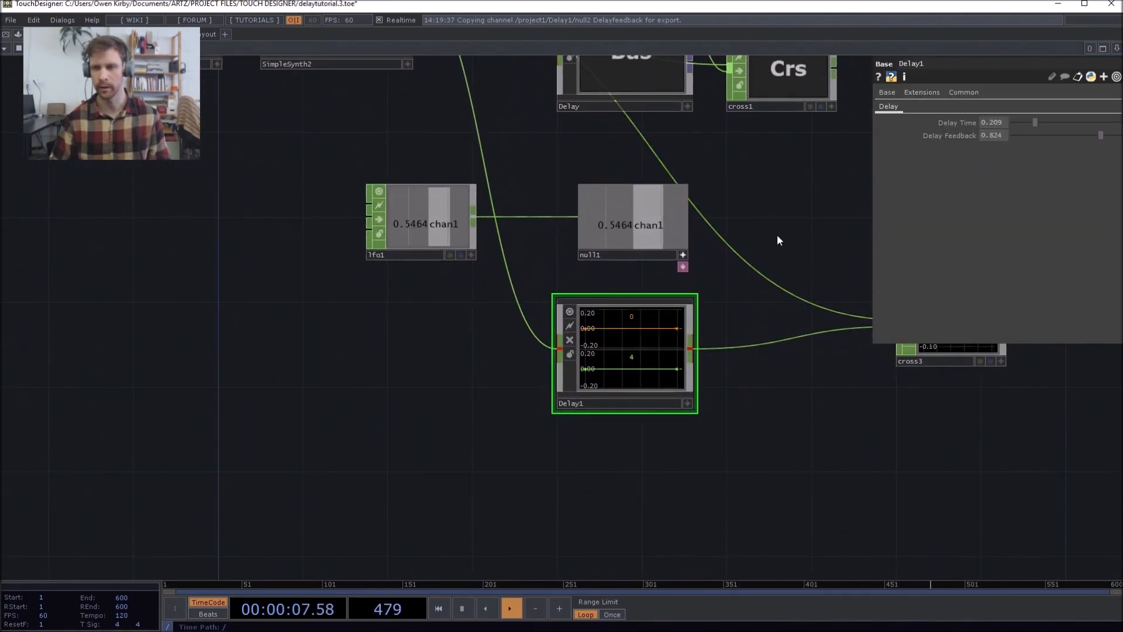
left_click_drag(774, 237, 752, 260)
mouse_move(1051, 124)
left_mouse_down()
mouse_move(1040, 125)
mouse_move(1054, 139)
left_mouse_up()
left_click_drag(792, 226, 762, 255)
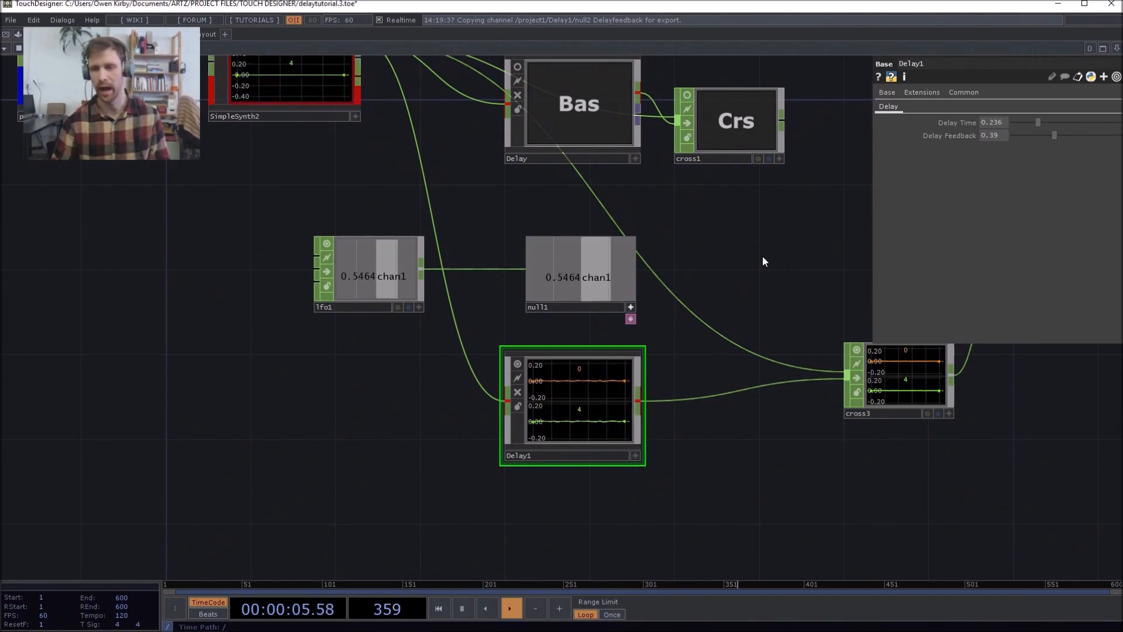
left_click_drag(763, 255, 620, 287)
left_click_drag(734, 405, 632, 443)
left_click_drag(642, 350, 654, 348)
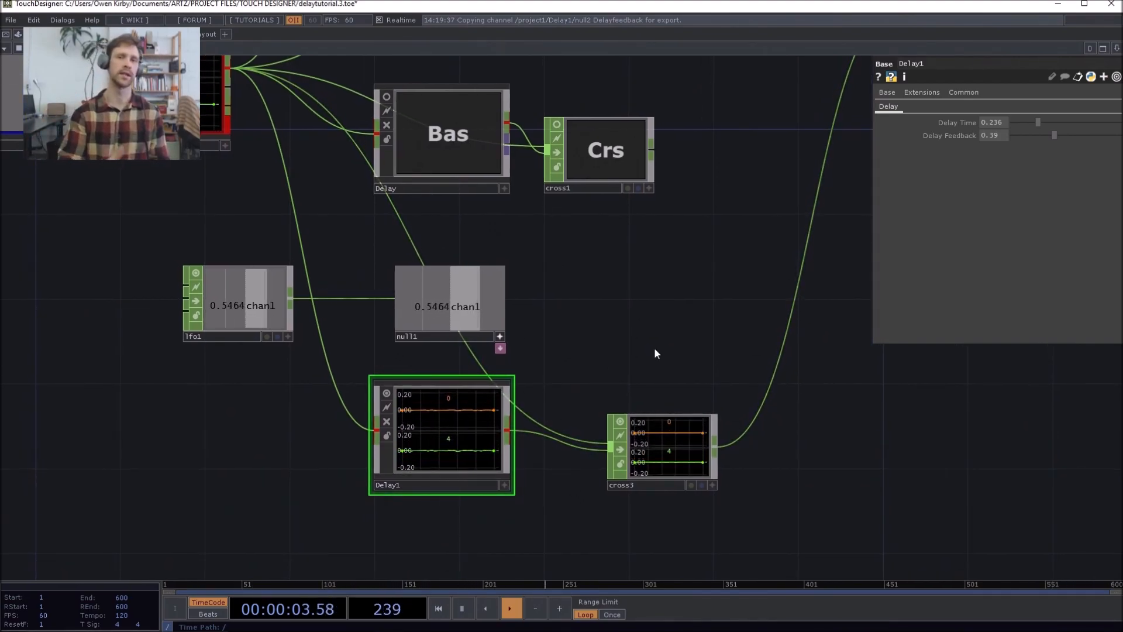
left_click_drag(654, 349, 641, 344)
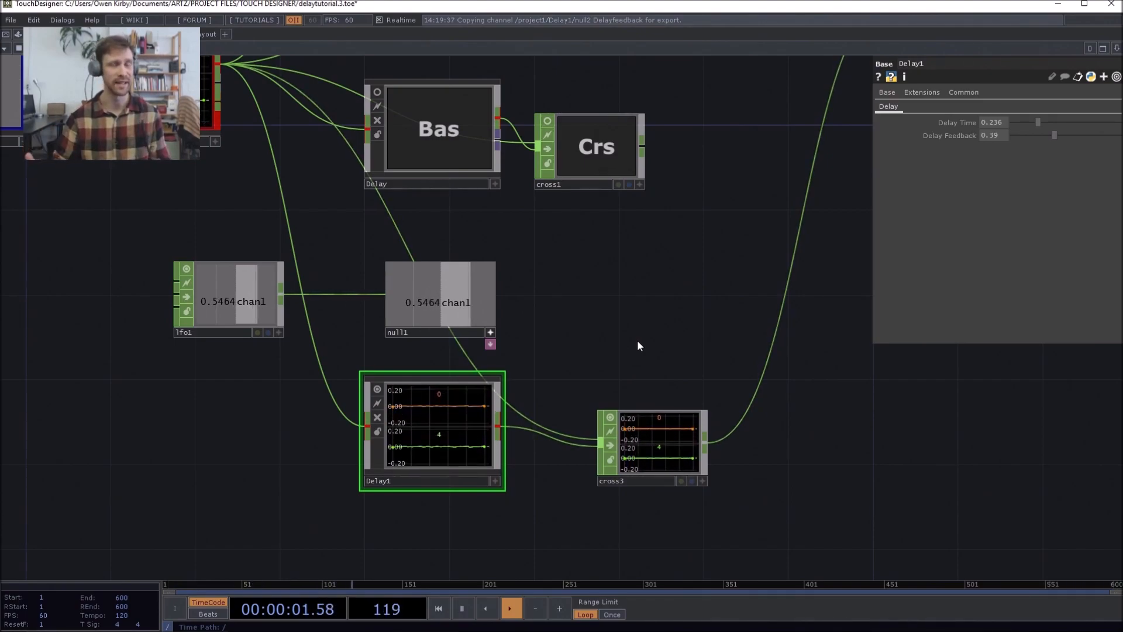
- Inside Delay1, add a Lookup CHOP above out1 and wire feedback1's output into its second input
left_click_drag(619, 328, 637, 289)
scroll(473, 379, "up", 10)
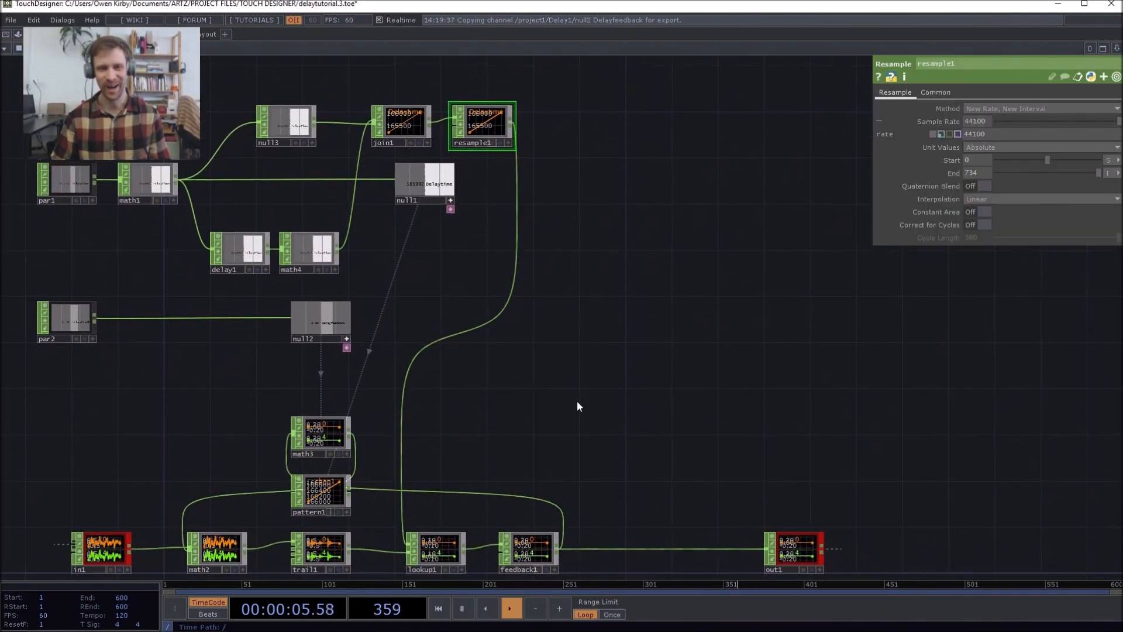
scroll(642, 355, "down", 10)
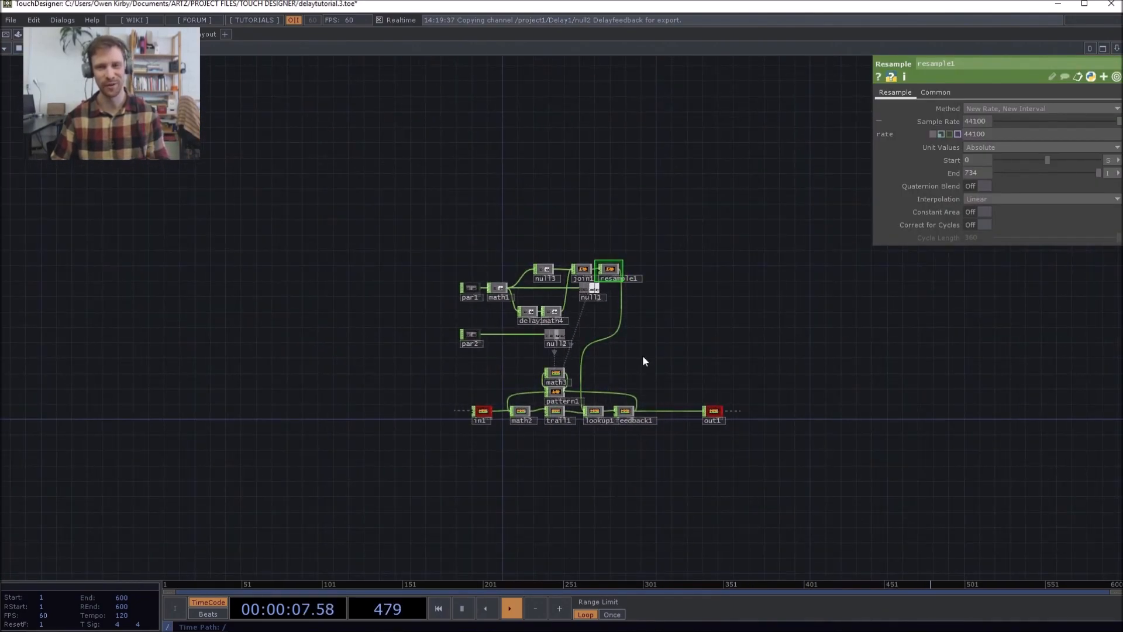
scroll(642, 356, "up", 10)
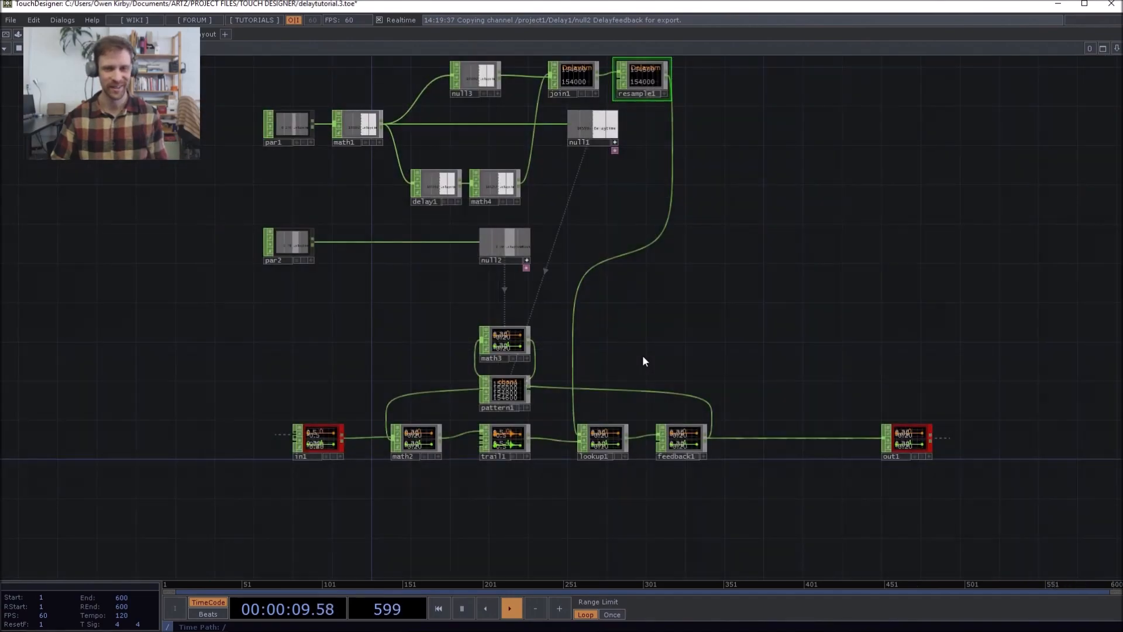
left_click_drag(633, 320, 679, 252)
key("Tab")
type("lo")
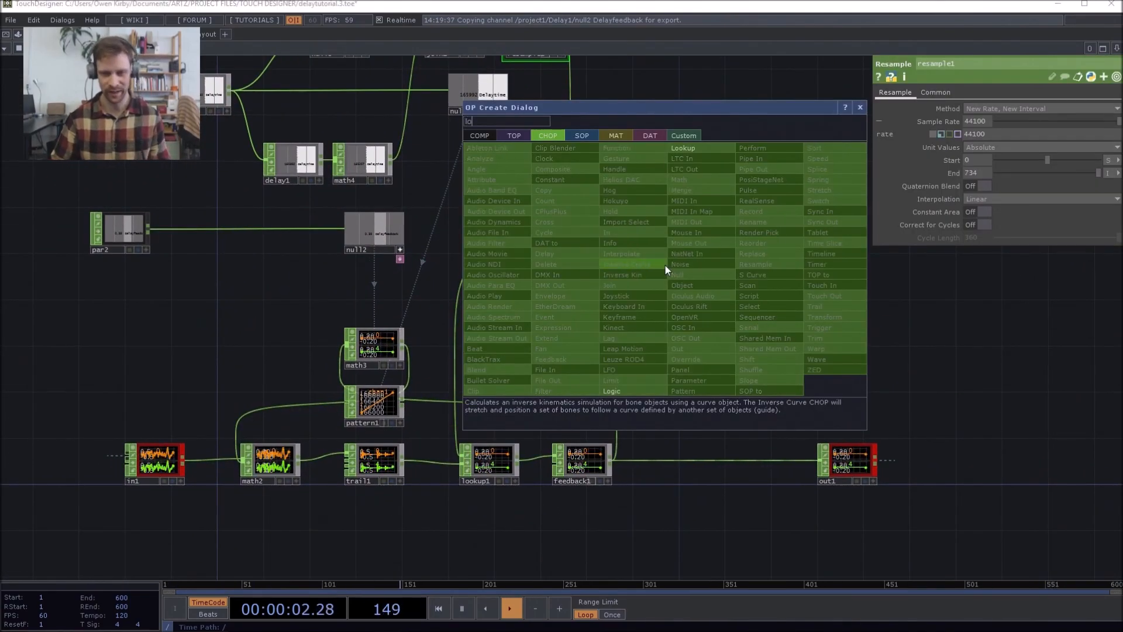
left_click(693, 149)
left_click(681, 325)
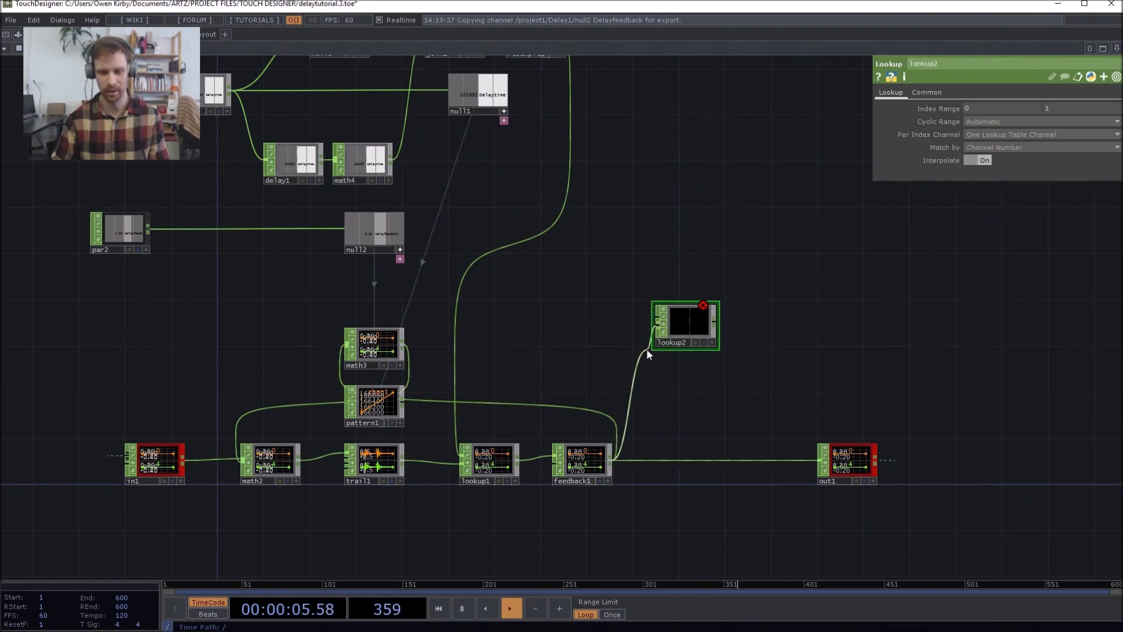
- Wire a new Constant CHOP into lookup2's first input and lookup2's output into a new Null CHOP
key("Tab")
type("con")
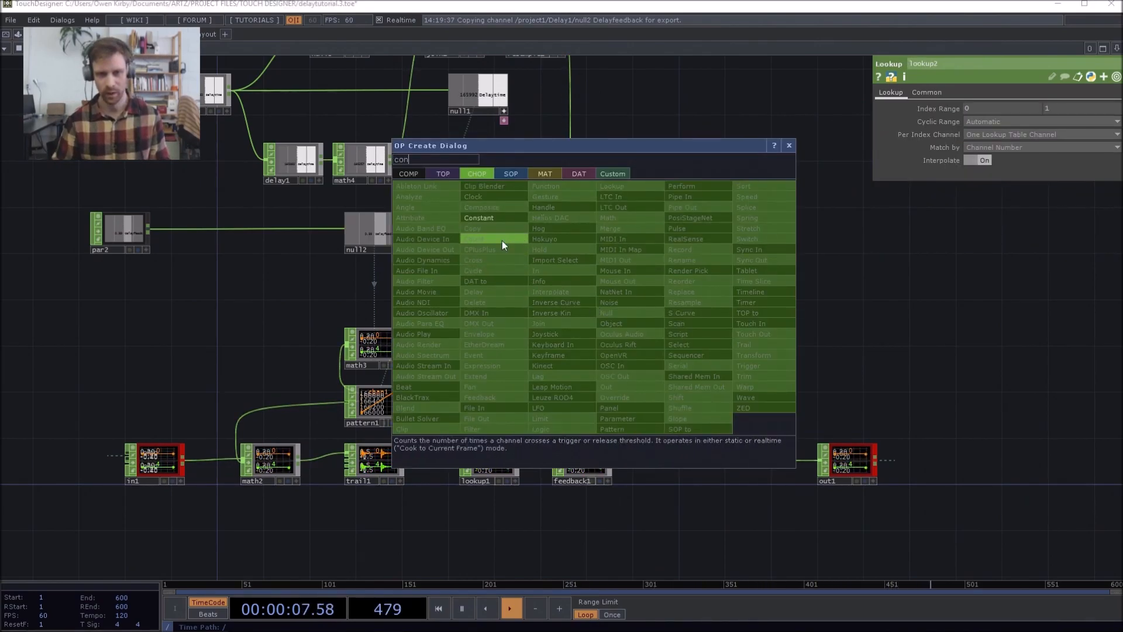
left_click(493, 219)
left_click(584, 310)
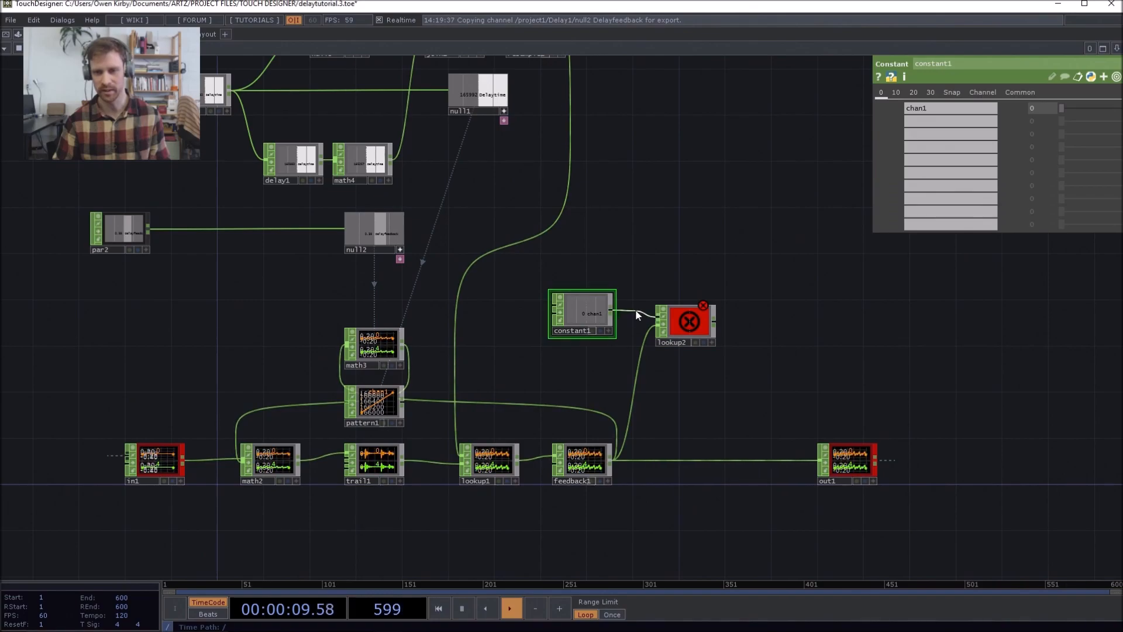
right_click(713, 321)
type("nu")
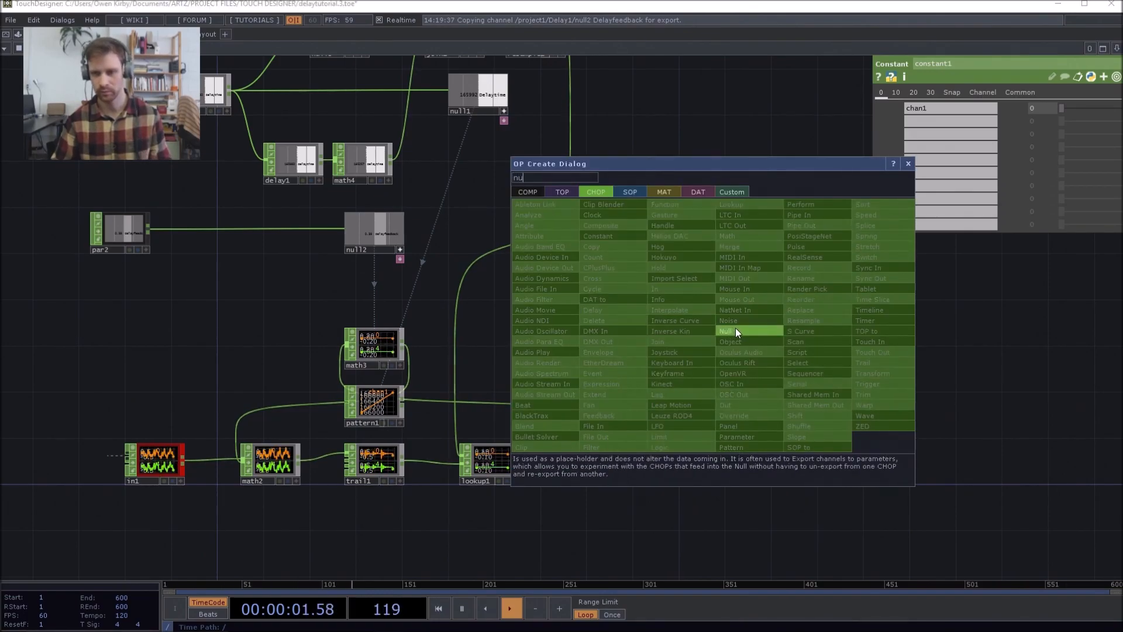
left_click(735, 331)
left_click(784, 314)
- Add a Constant TOP above null4 and set its color to 0, 0, 0
key("Tab")
type("con")
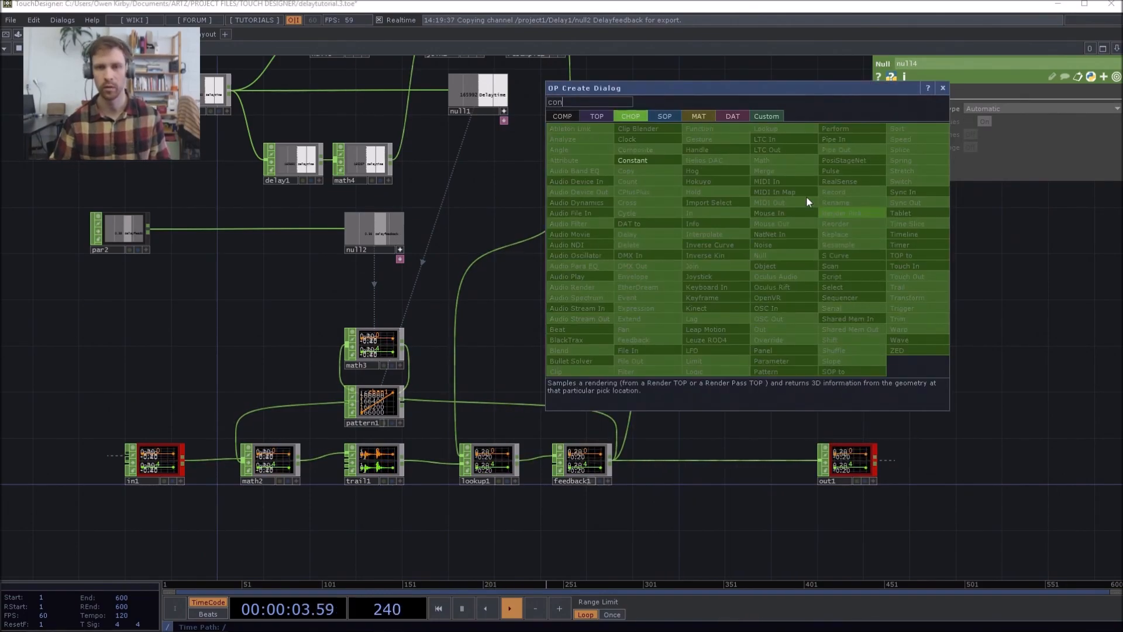
left_click(597, 115)
left_click(568, 252)
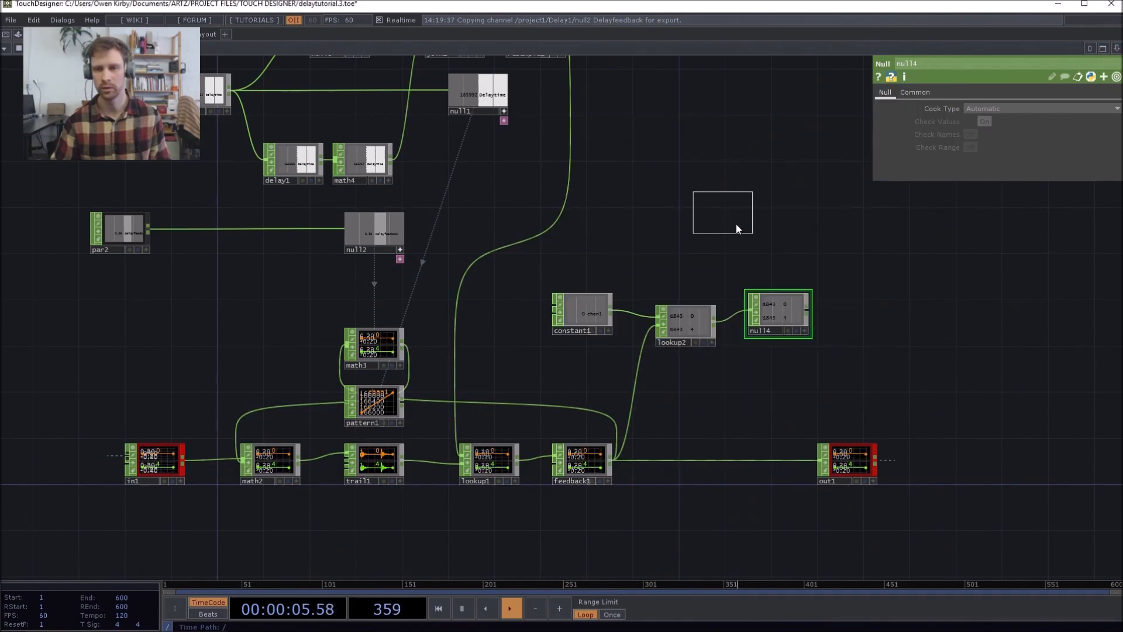
left_click(778, 240)
left_click(1025, 104)
type("0")
key("Tab")
type("0")
key("Tab")
type("0")
key("Return")
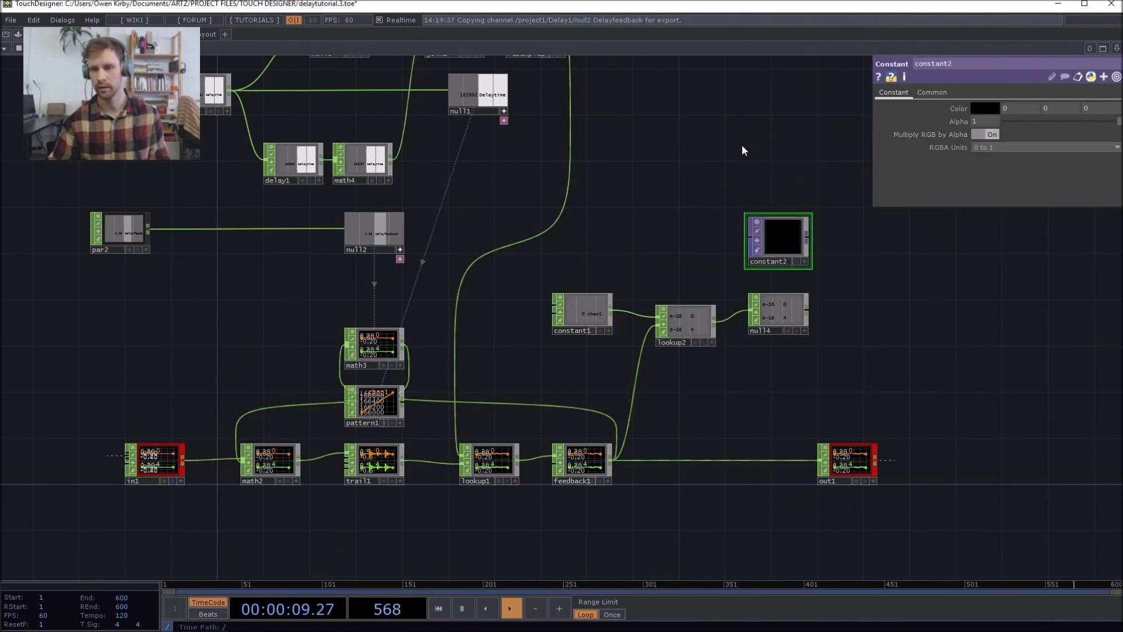
- Export null4's channel 0 to the Alpha parameter of constant2
left_click(804, 330)
left_click_drag(781, 302, 782, 295)
left_click_drag(984, 121, 991, 120)
left_click(991, 105)
- Connect constant2's output to a new Out TOP placed beside it
left_click_drag(953, 290, 855, 298)
right_click(707, 245)
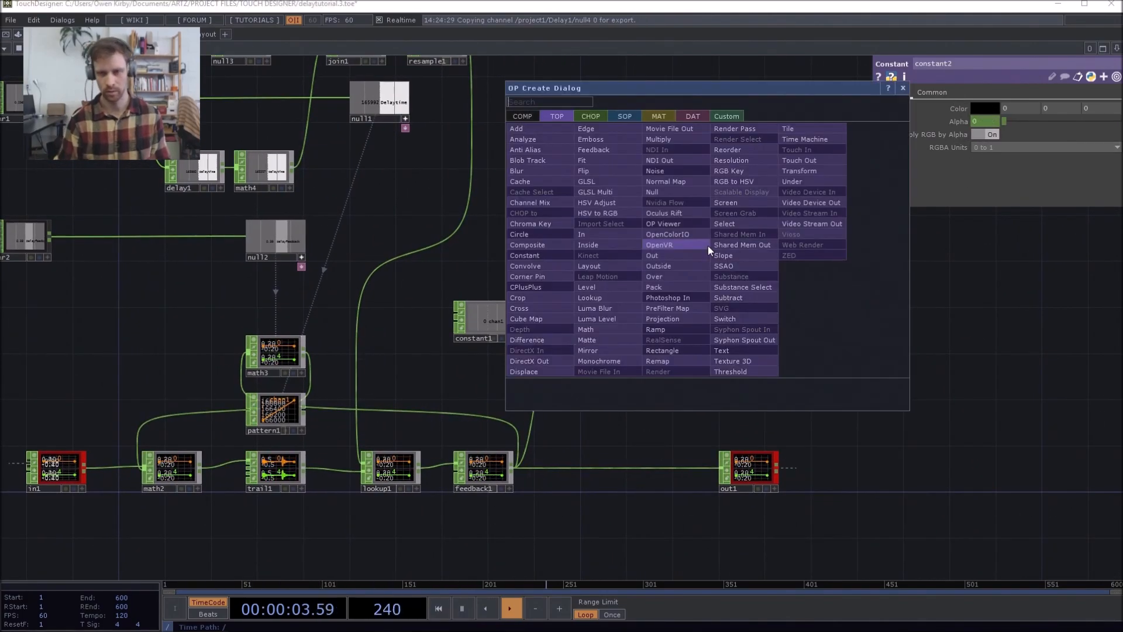
type("out")
left_click(661, 256)
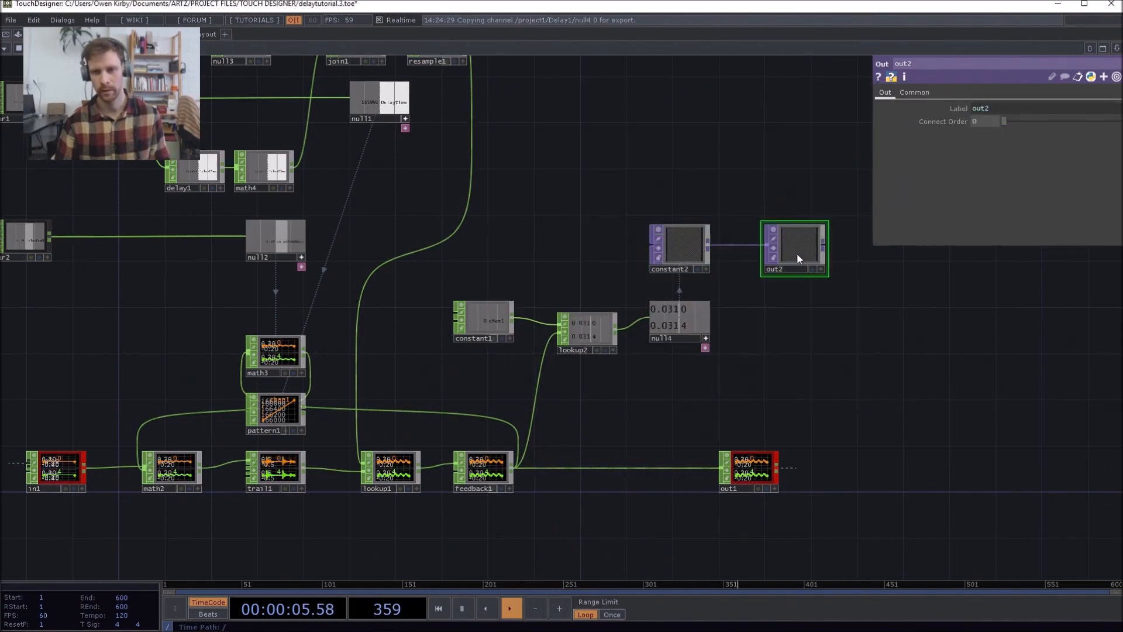
left_click(797, 253)
- Return to the parent network, connect Delay1's TOP output to the out1 TOP, and place out1 below cross3
key("u")
scroll(351, 388, "down", 5)
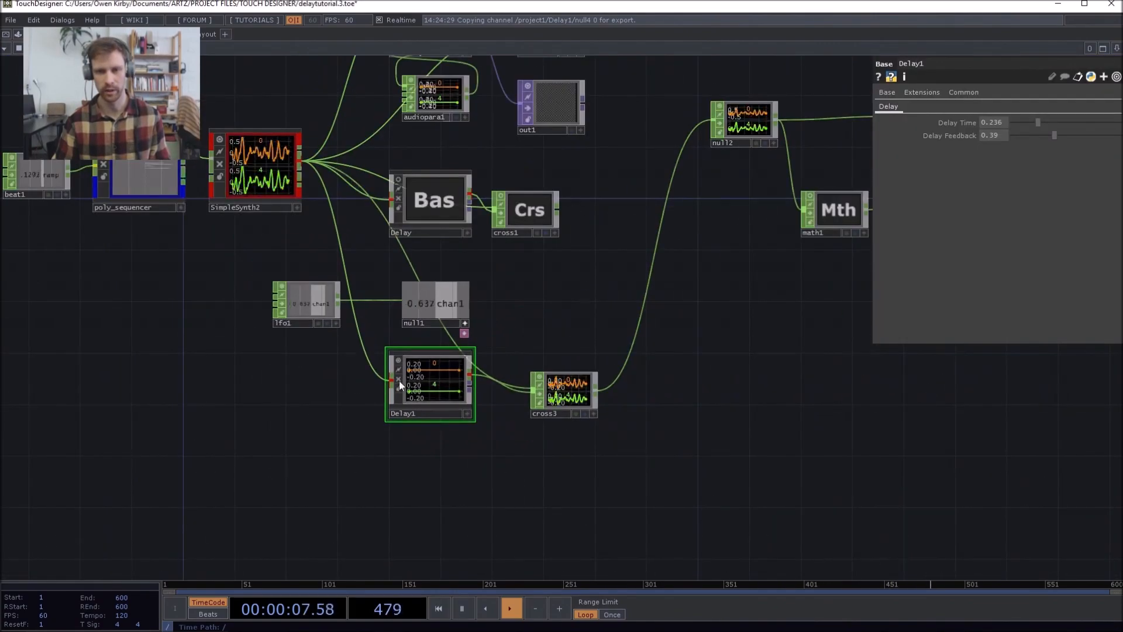
left_click_drag(511, 361, 574, 234)
left_click_drag(565, 221, 572, 401)
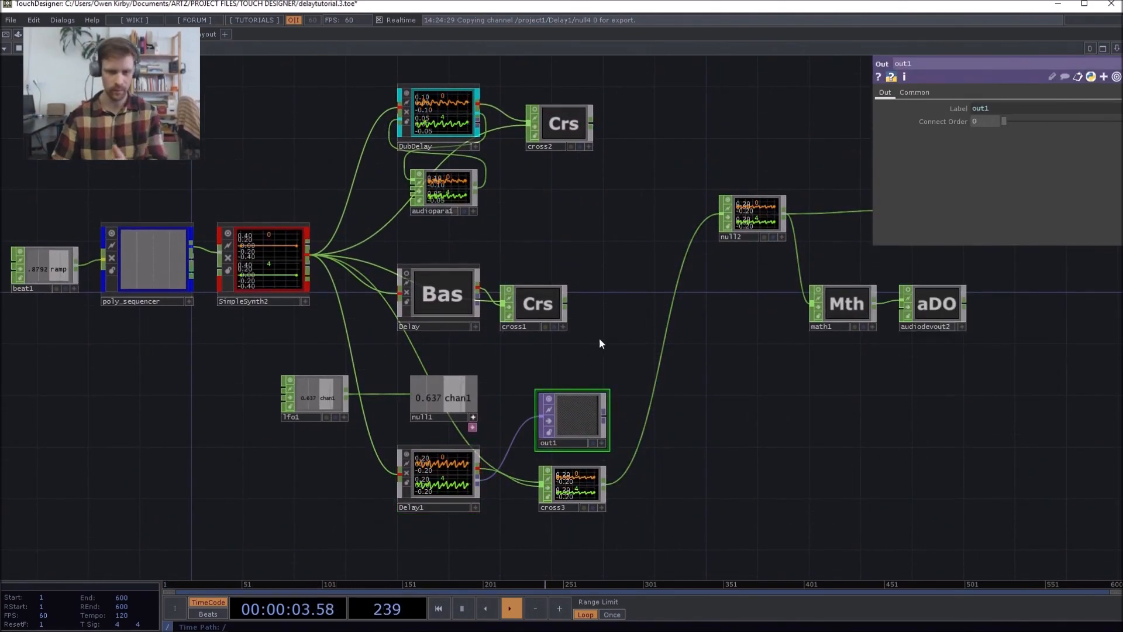
left_click_drag(600, 342, 557, 449)
scroll(543, 340, "down", 3)
scroll(573, 281, "up", 3)
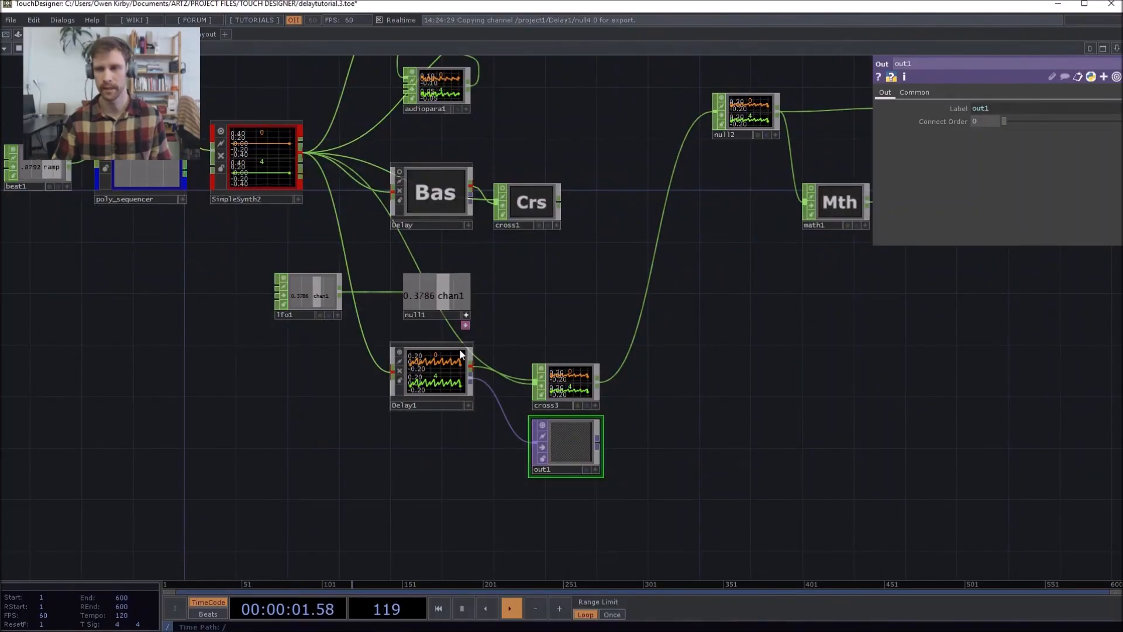
- Export null1's chan1 to Delay1's Delay Time and set Delay Feedback to 0.736
mouse_move(1054, 136)
left_mouse_down()
mouse_move(1087, 137)
mouse_move(1051, 121)
mouse_move(1098, 121)
mouse_move(1028, 120)
mouse_move(1046, 122)
left_mouse_up()
left_click_drag(458, 298, 996, 123)
left_click(1001, 111)
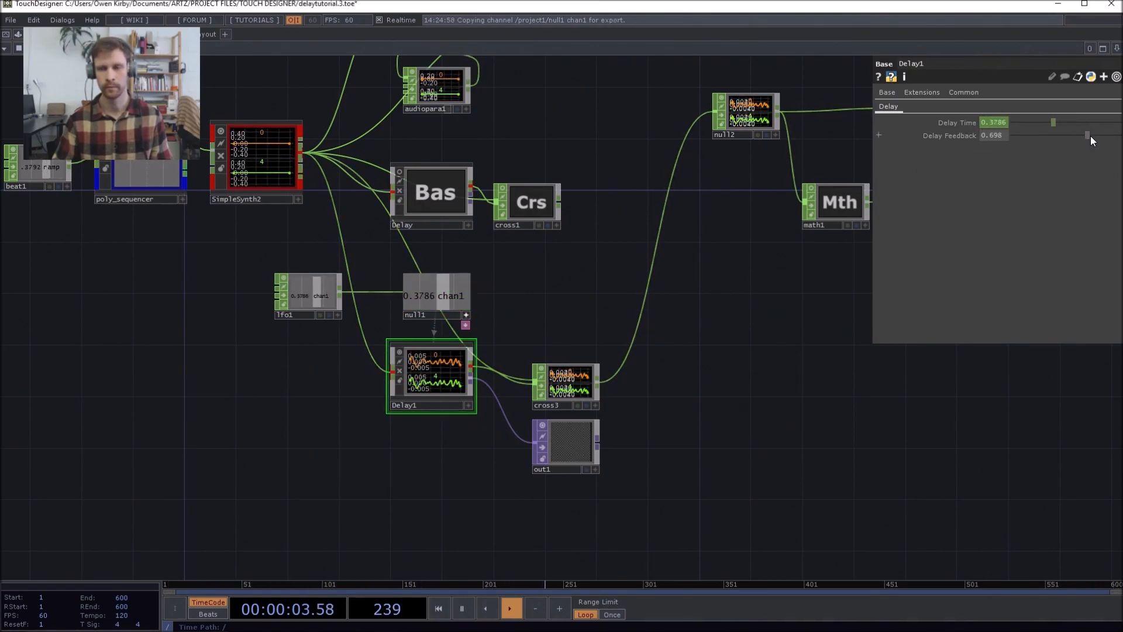
mouse_move(1092, 134)
left_mouse_down()
mouse_move(1035, 139)
mouse_move(1092, 135)
left_mouse_up()
- Check the output in Perform Mode and return to the network editor
left_click_drag(603, 297, 614, 391)
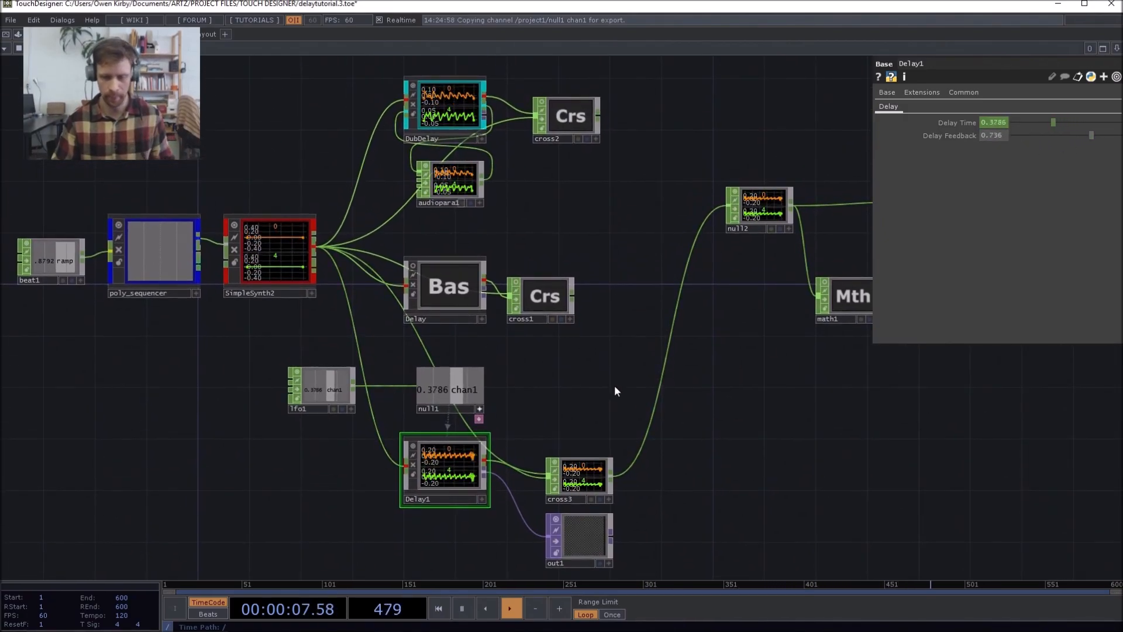
key("F1")
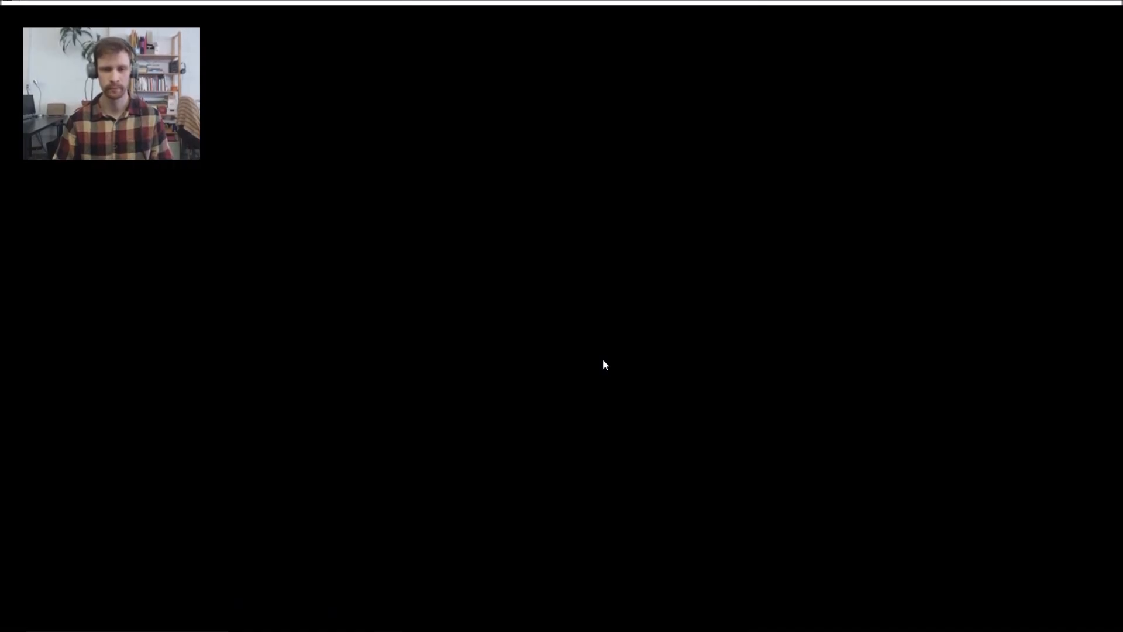
key("Escape")
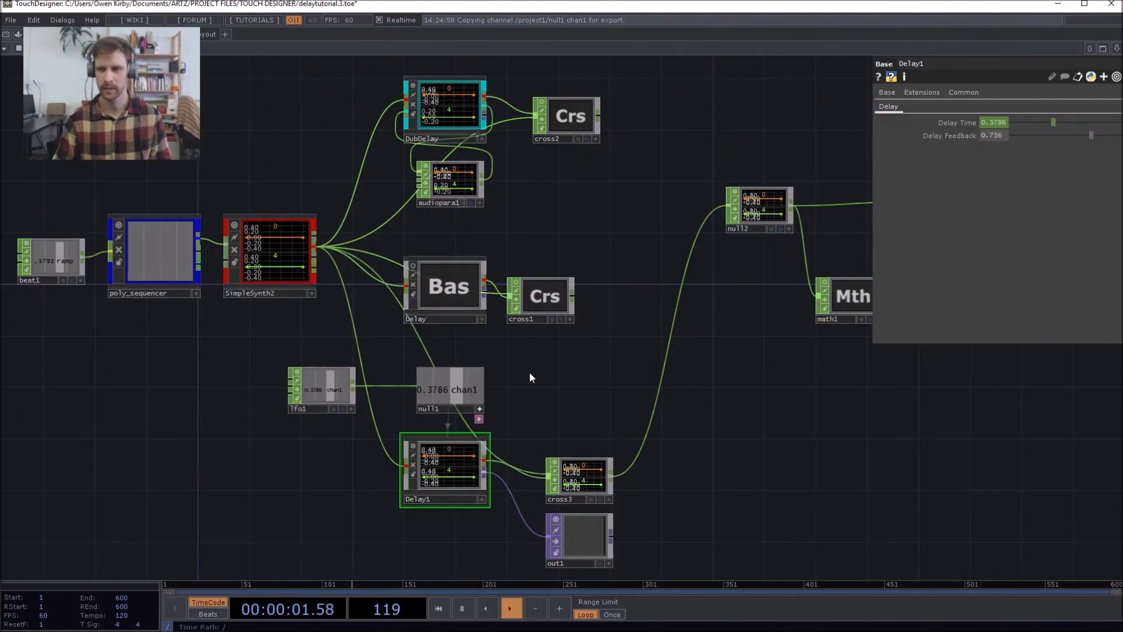
- Switch Delay1's Delay Time from the export back to its constant value and lower Delay Feedback
left_click(910, 125)
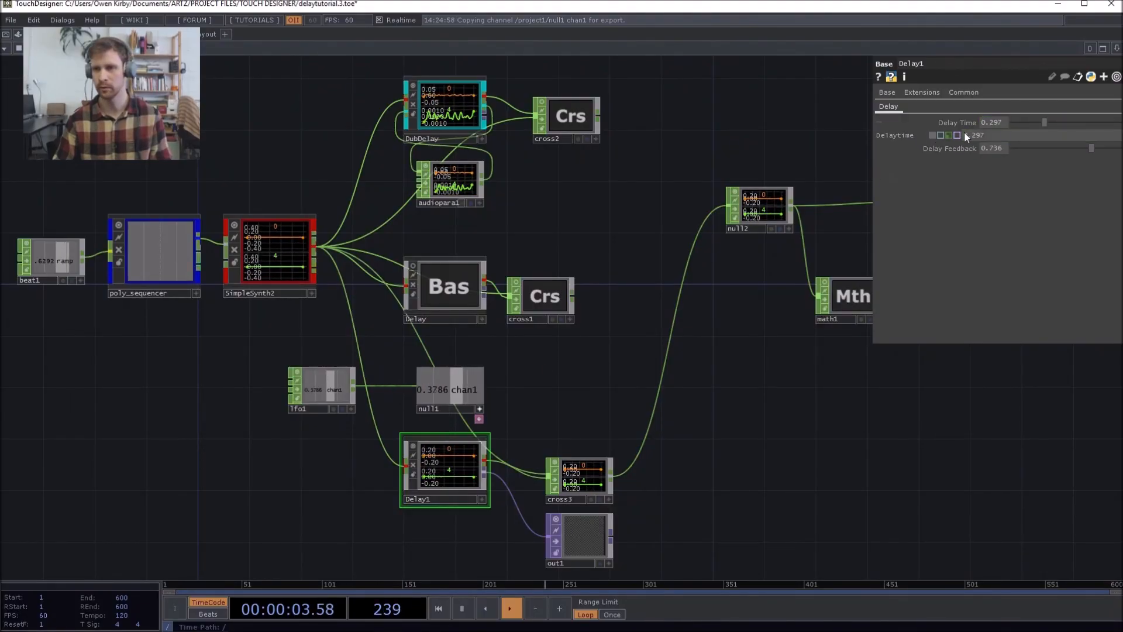
left_click_drag(1090, 148, 1040, 162)
left_click_drag(596, 236, 605, 293)
- Inspect DubDelay and its audiopara1 feedback EQ, and set both DubDelay Delay Time values to 0.369
left_click(462, 171)
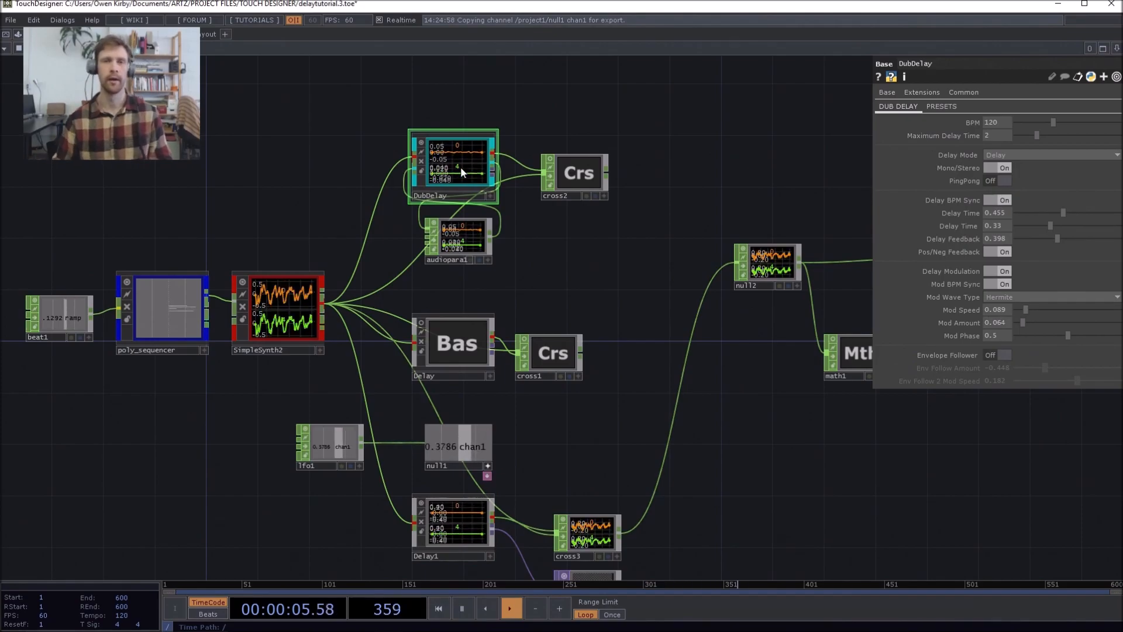
scroll(450, 167, "up", 5)
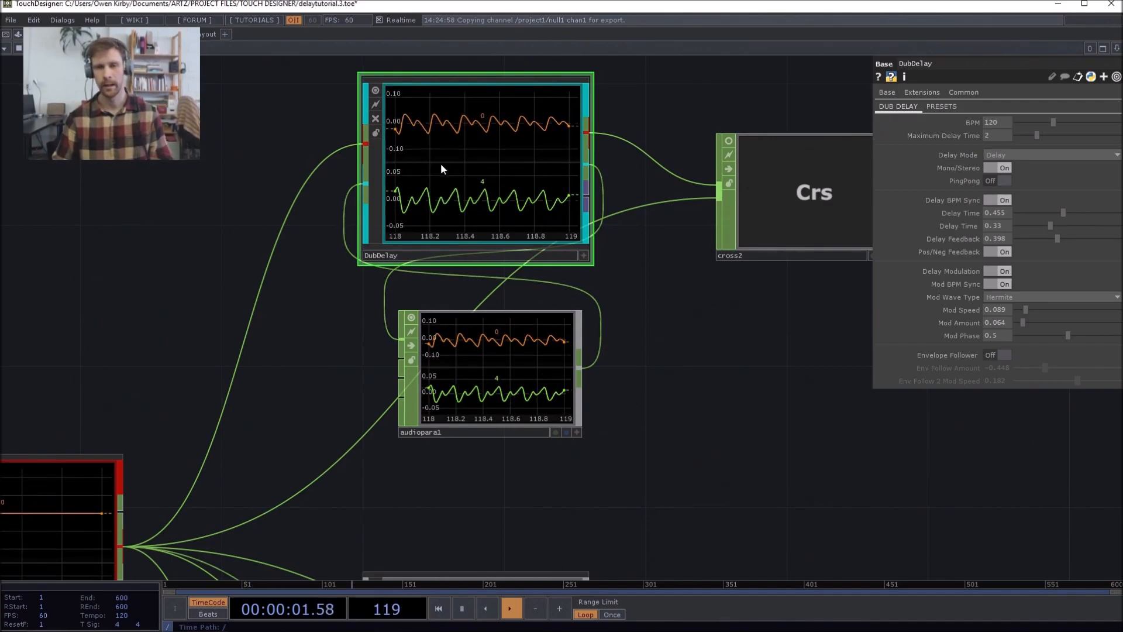
left_click(465, 366)
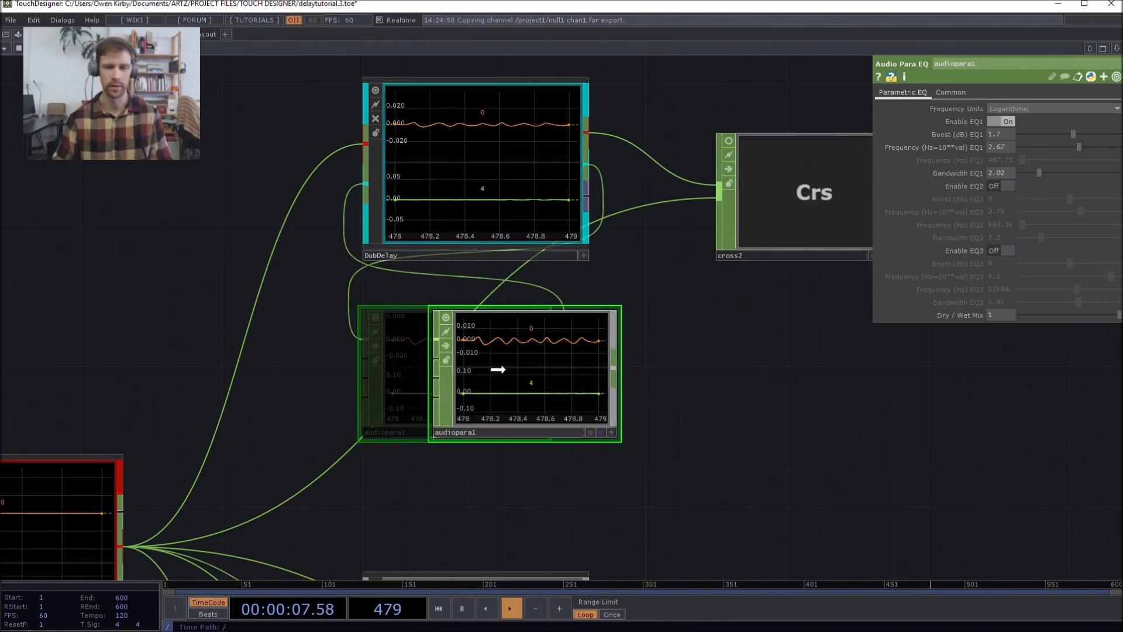
scroll(537, 362, "down", 5)
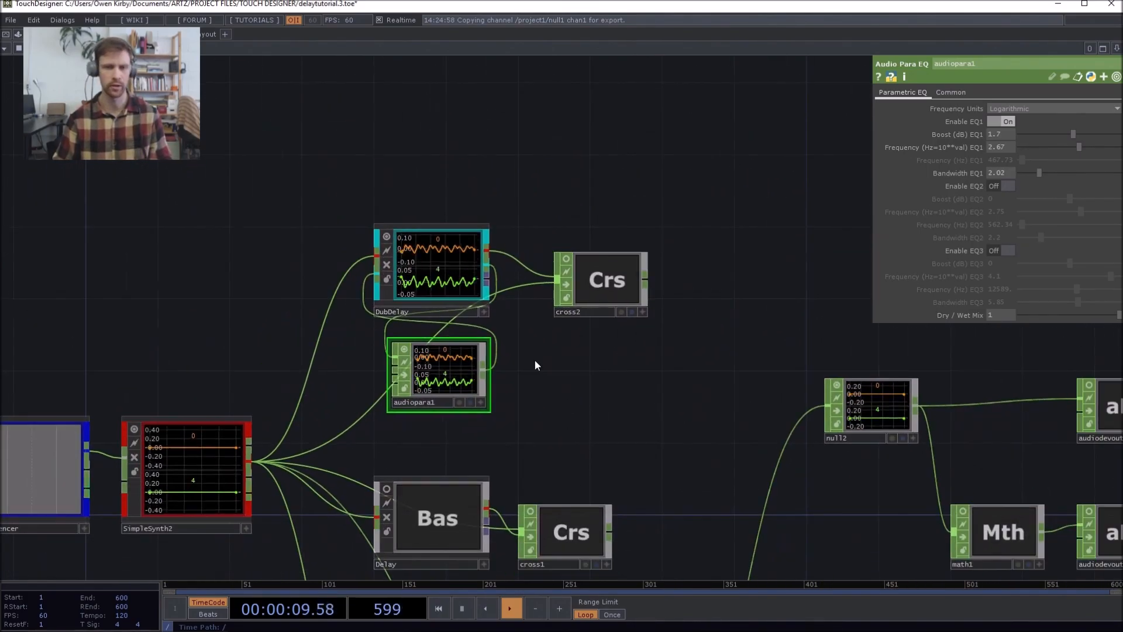
scroll(624, 287, "up", 1)
left_click_drag(568, 135, 700, 231)
mouse_move(524, 216)
left_mouse_down()
mouse_move(546, 218)
mouse_move(528, 218)
left_mouse_up()
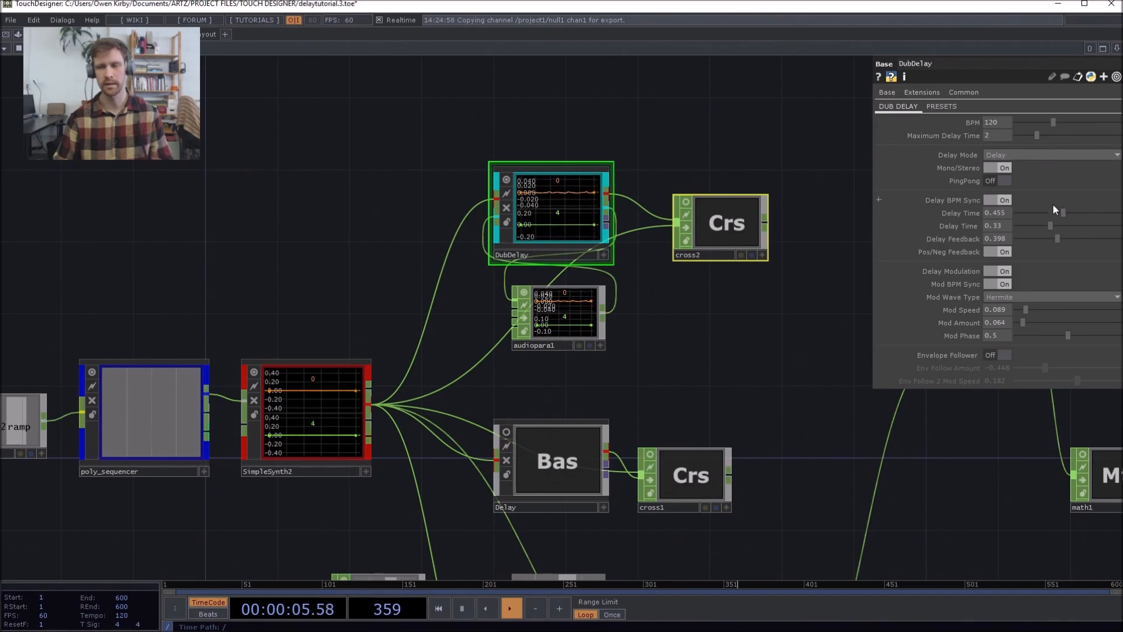
mouse_move(1050, 226)
left_mouse_down()
mouse_move(1066, 221)
mouse_move(1059, 212)
mouse_move(1044, 220)
left_mouse_up()
left_click_drag(1048, 212, 1055, 227)
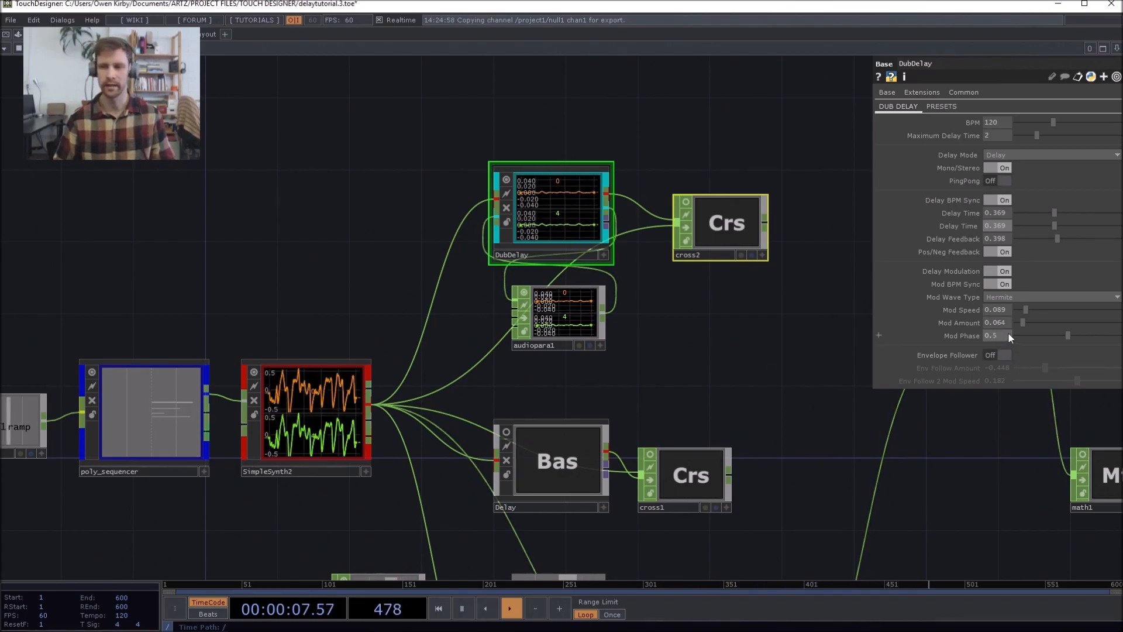
left_click_drag(693, 351, 644, 225)
scroll(630, 226, "down", 2)
scroll(630, 226, "down", 3)
scroll(602, 175, "up", 5)
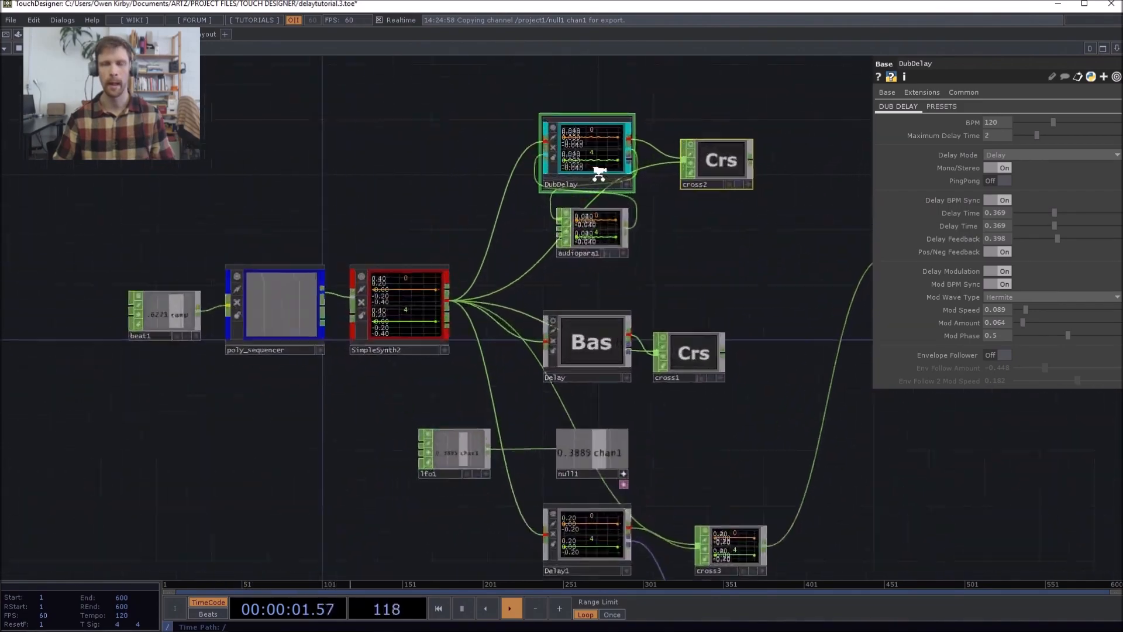
left_click_drag(720, 313, 677, 198)
scroll(675, 195, "down", 3)
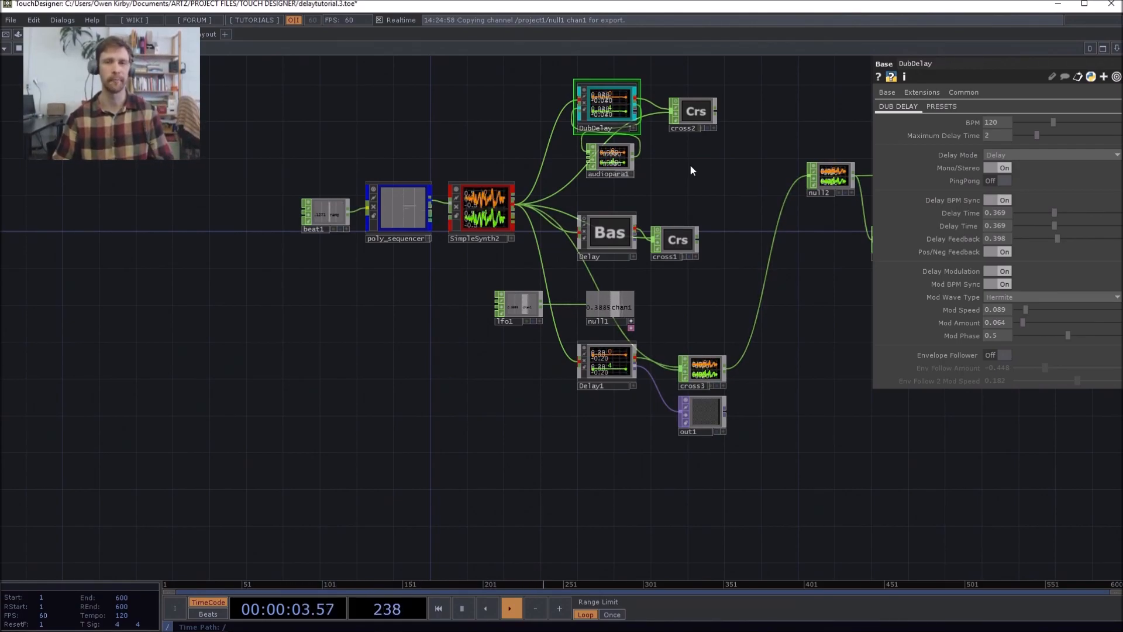
middle_click_drag(691, 167, 645, 178)
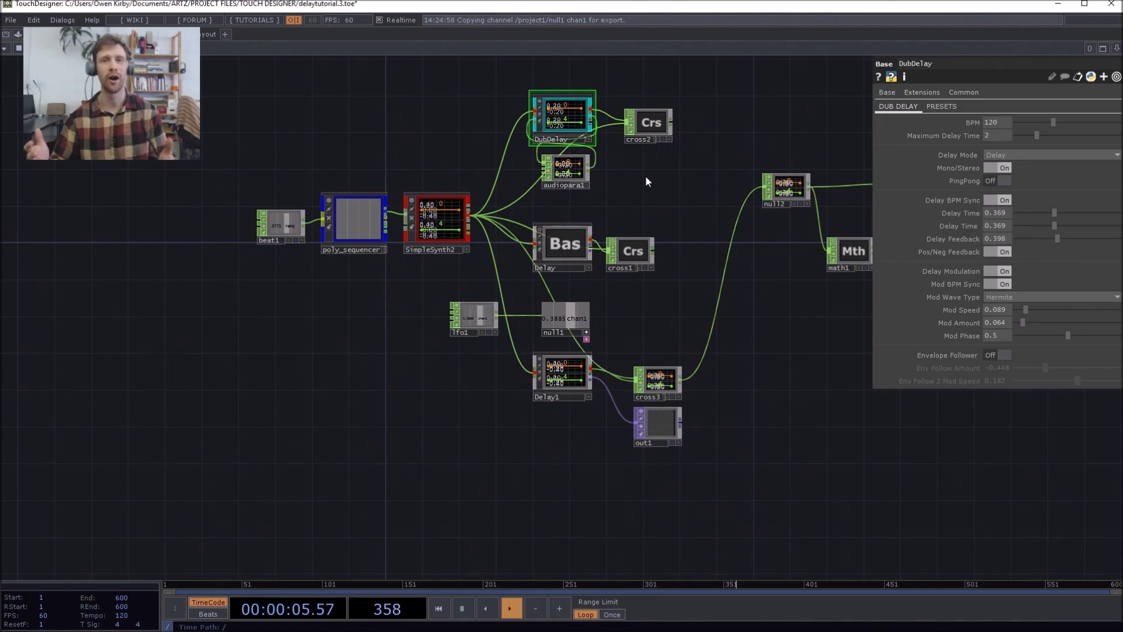
scroll(601, 380, "up", 3)
left_click_drag(619, 290, 567, 304)
scroll(551, 281, "down", 2)
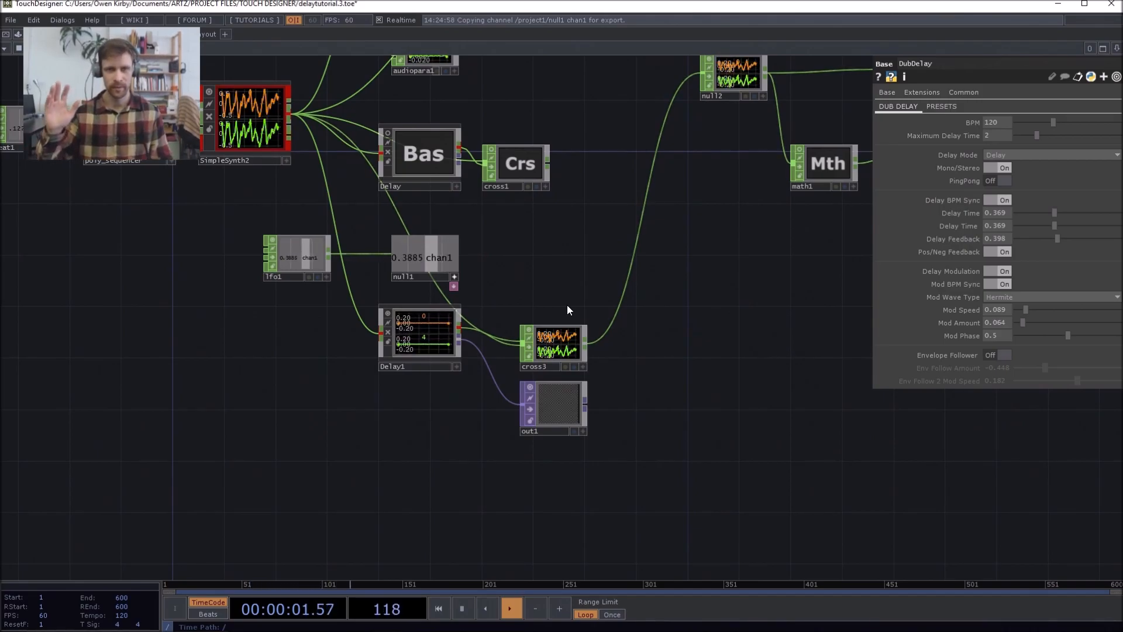